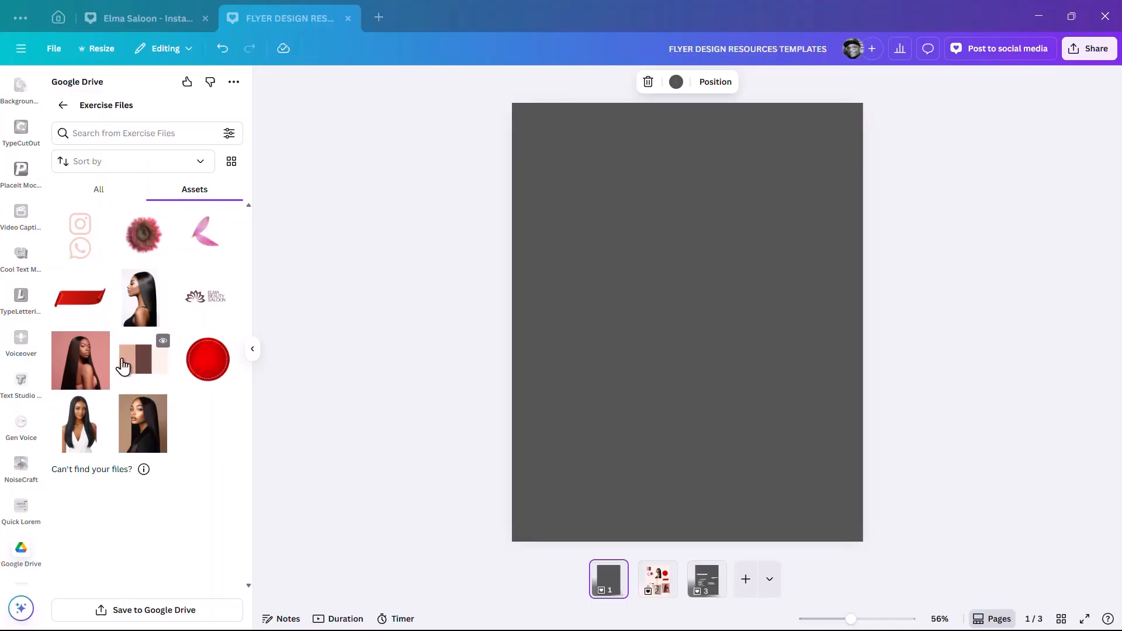
- Switch to Google Drive and open the Exercise Files folder inside Flyer Designs Advance, Saloon Flyer Design
key(alt+Tab)
key(alt+Tab)
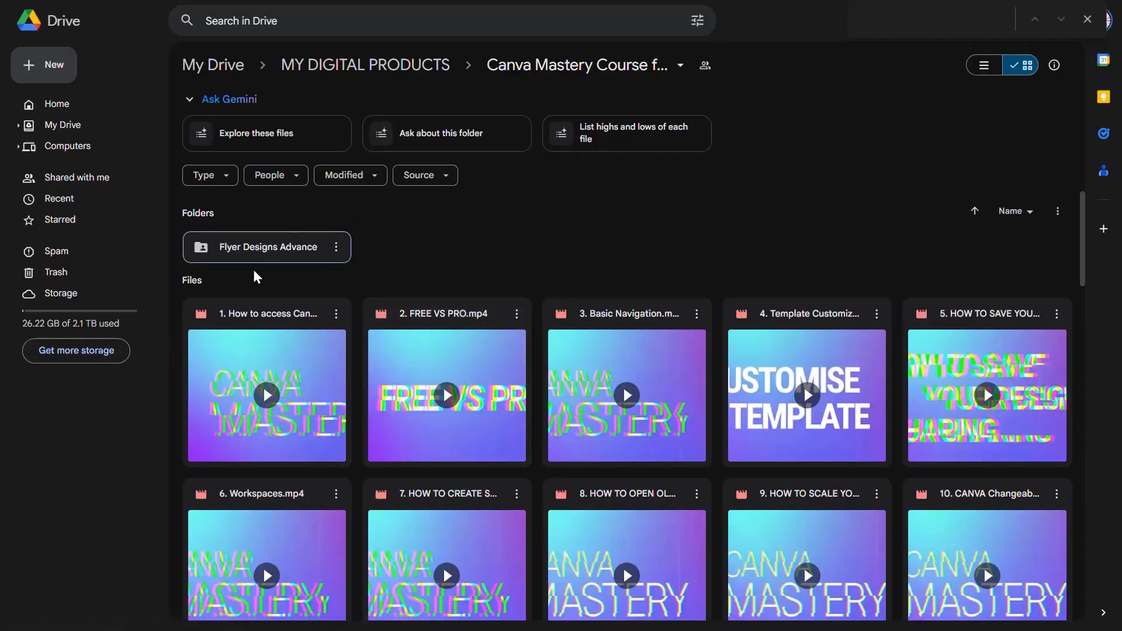
scroll(536, 479, down, 10)
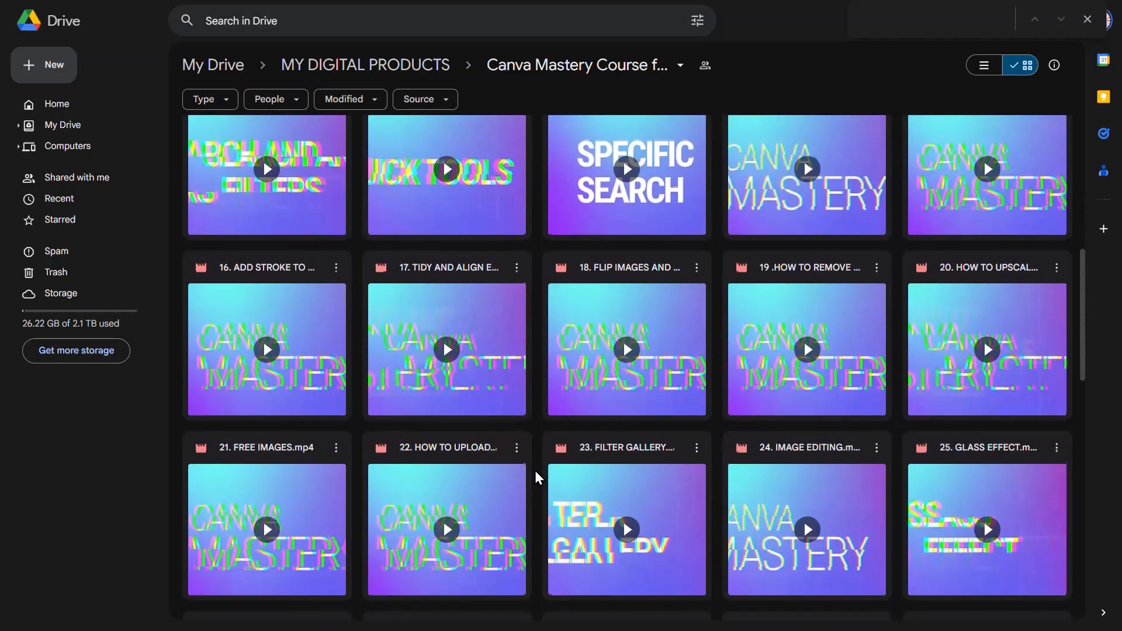
scroll(534, 468, up, 10)
click(268, 252)
double_click(268, 251)
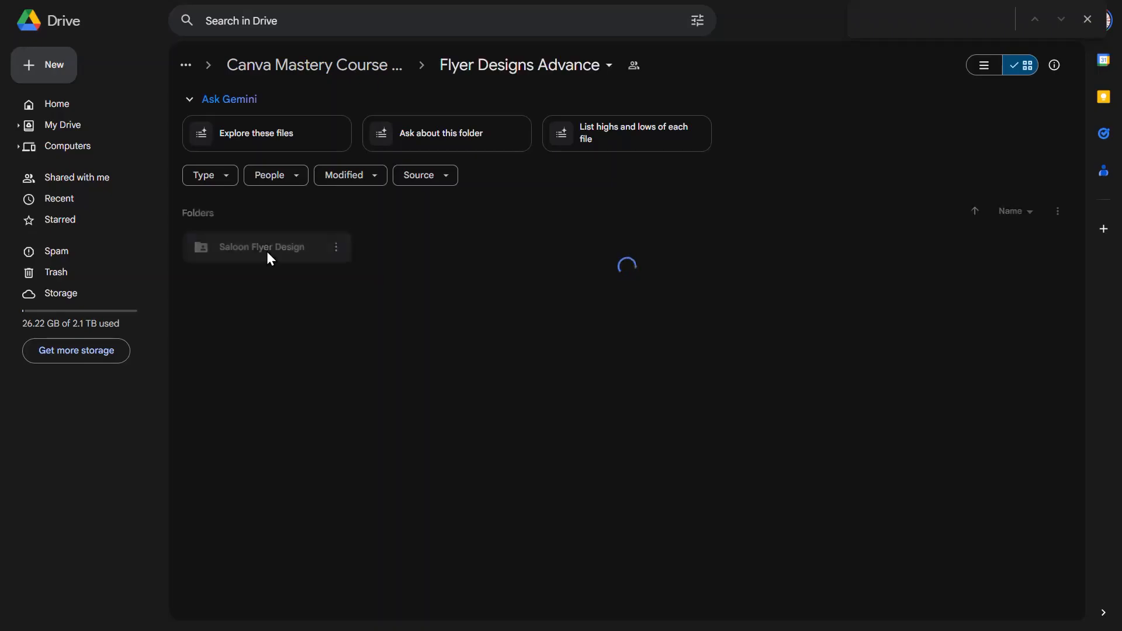
click(252, 254)
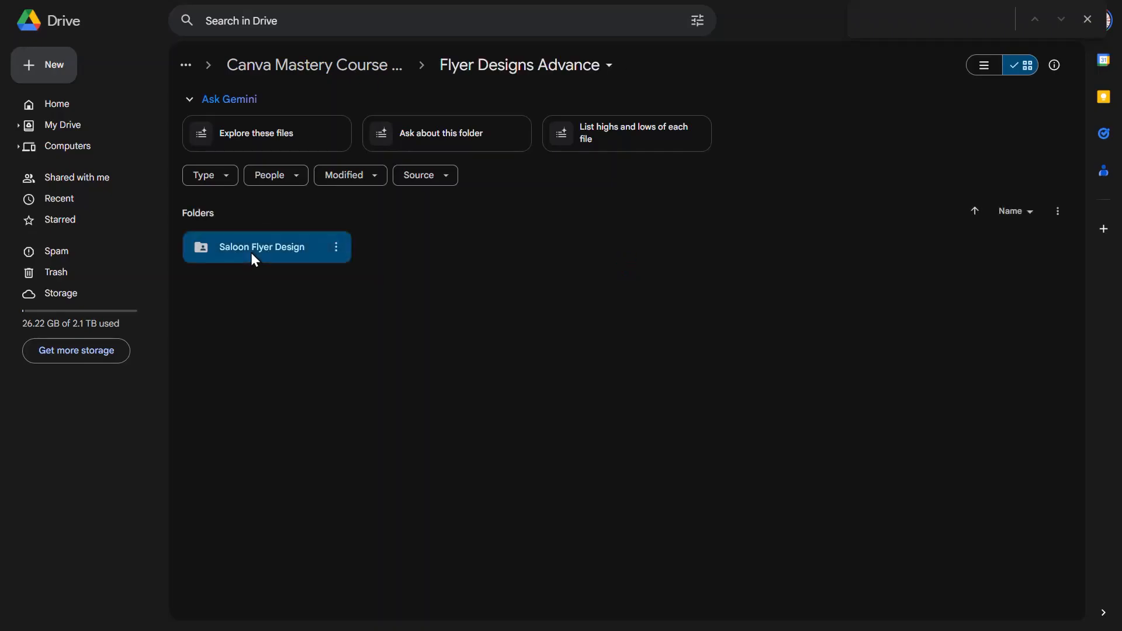
double_click(252, 254)
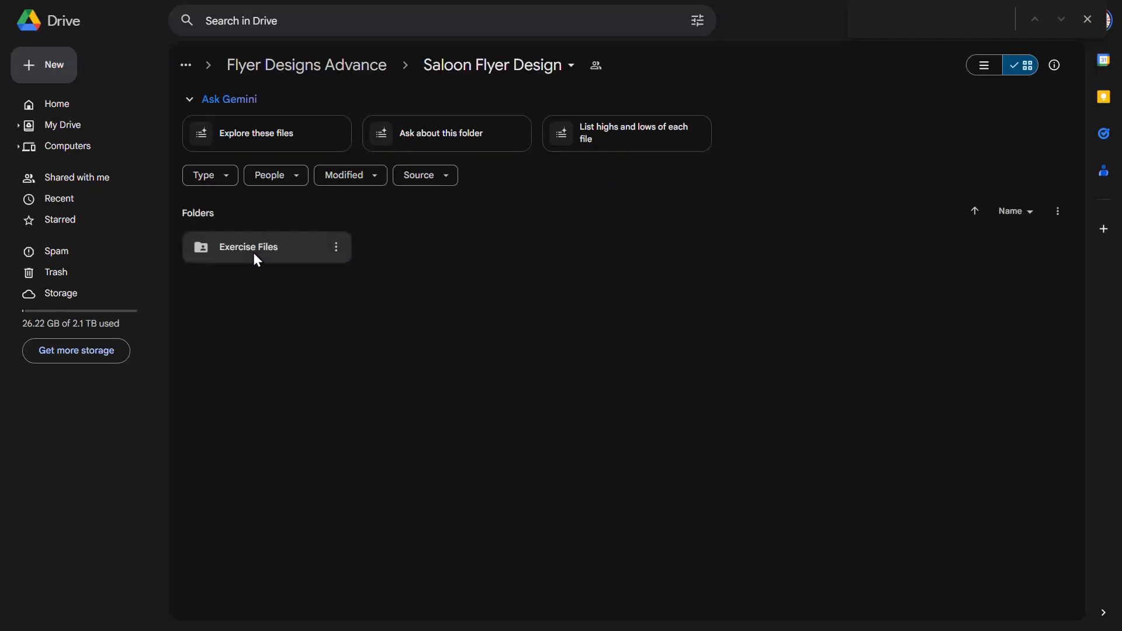
double_click(246, 258)
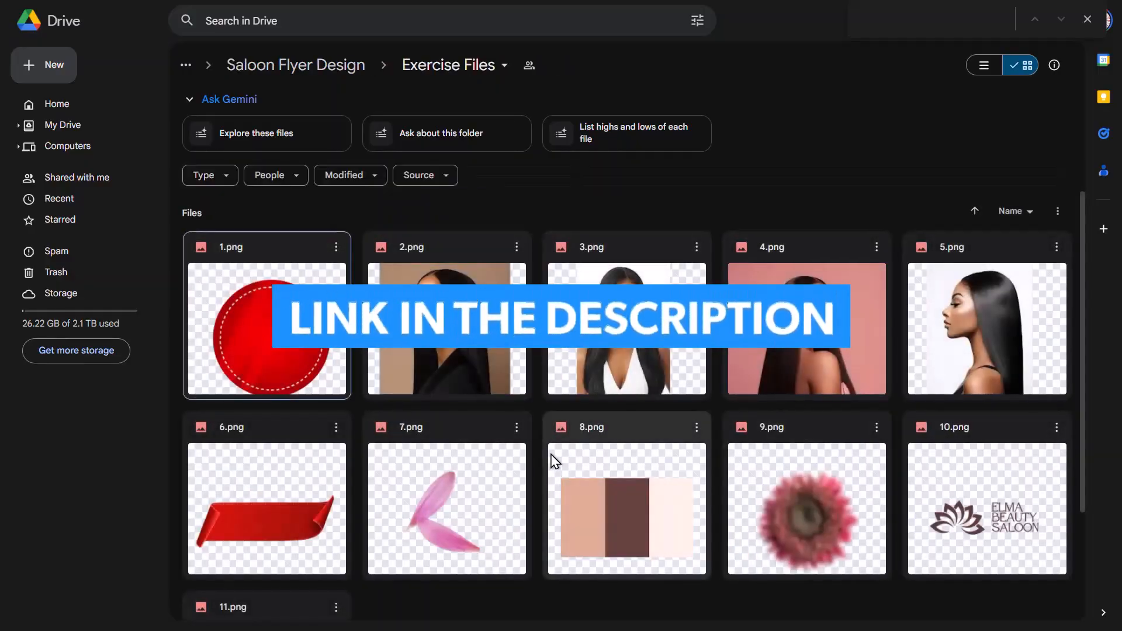
- Switch back to Canva, add the three-colour palette image to the page and place it small near the page's upper-left corner
key(alt+Tab)
key(Tab)
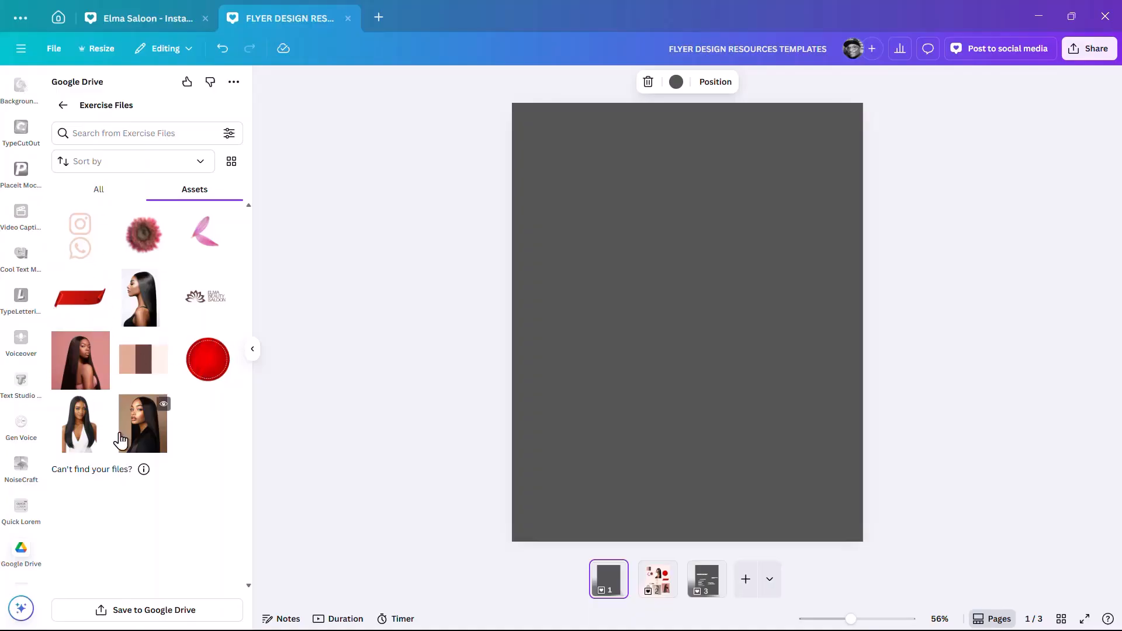
click(143, 359)
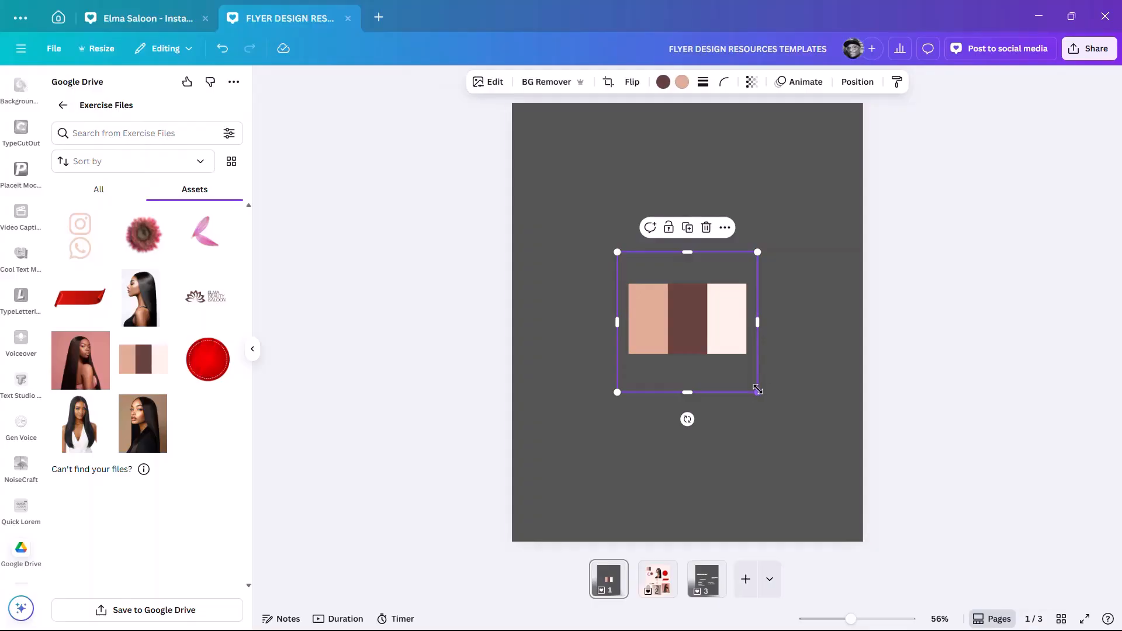
drag(756, 390, 705, 326)
drag(660, 290, 601, 204)
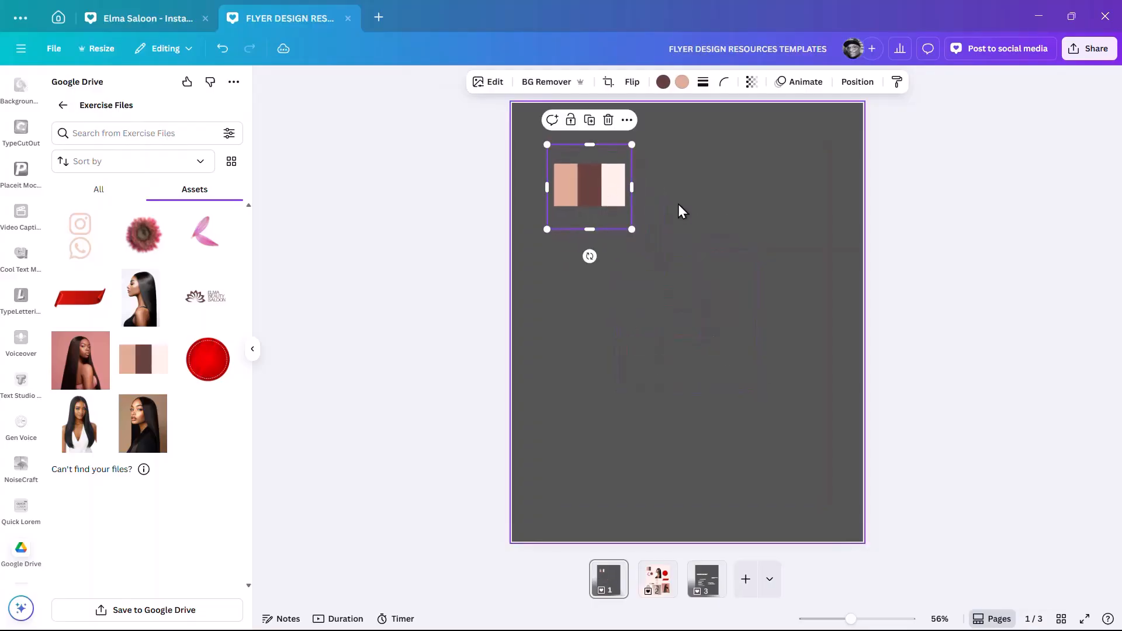
- Fill the page background with the palette's pale pink, and shrink the palette image further into the page's upper-left corner
click(679, 204)
click(629, 82)
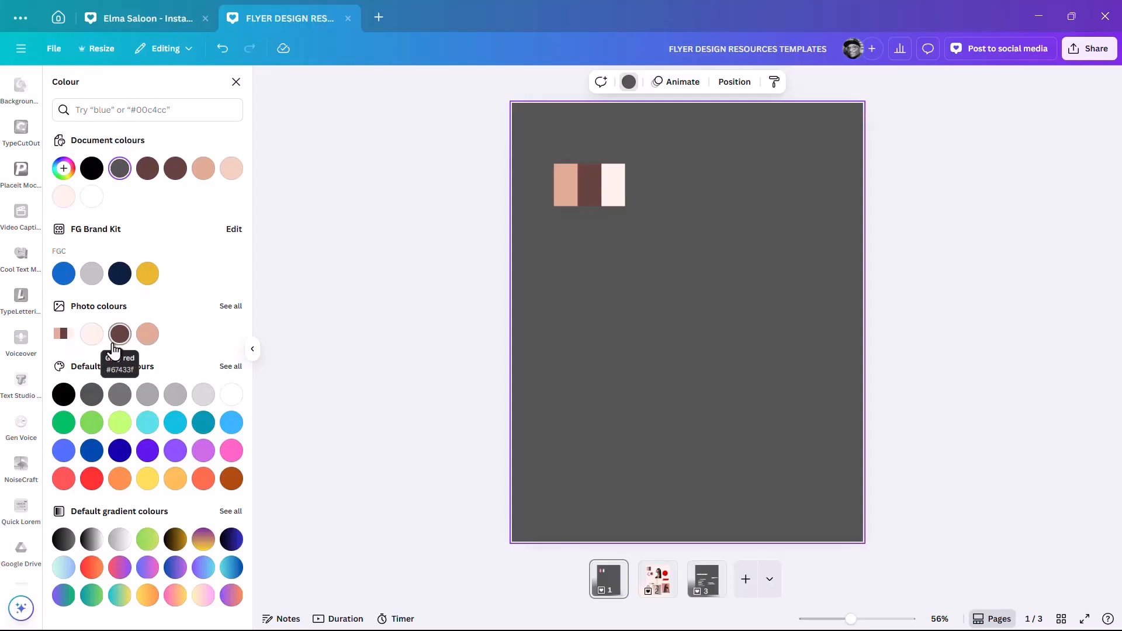
click(92, 334)
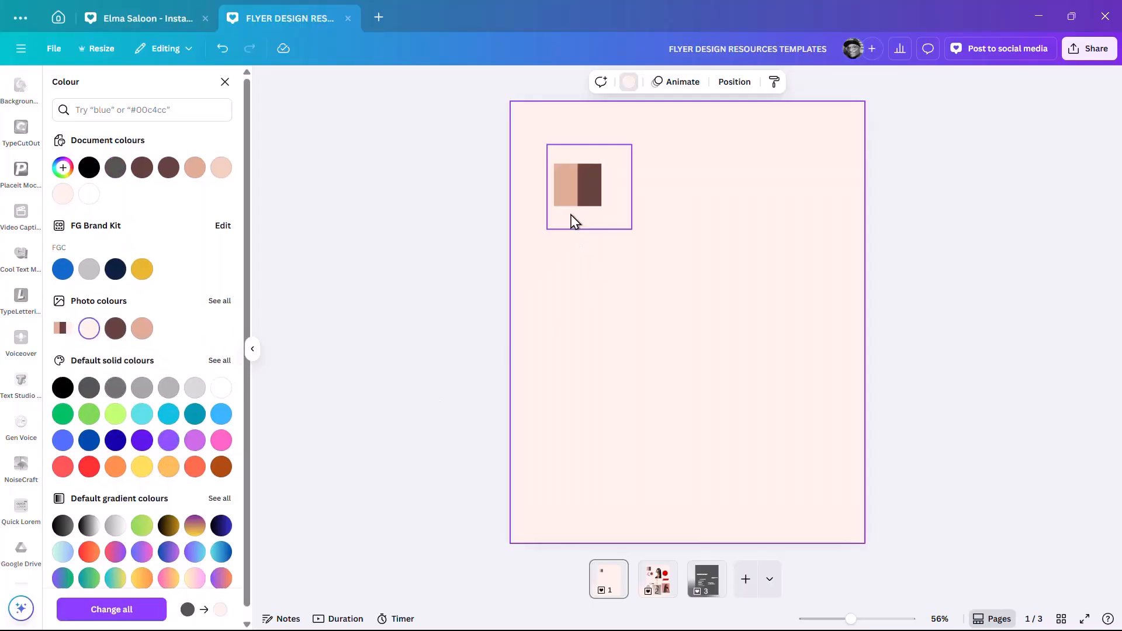
drag(588, 193, 572, 166)
drag(615, 204, 576, 173)
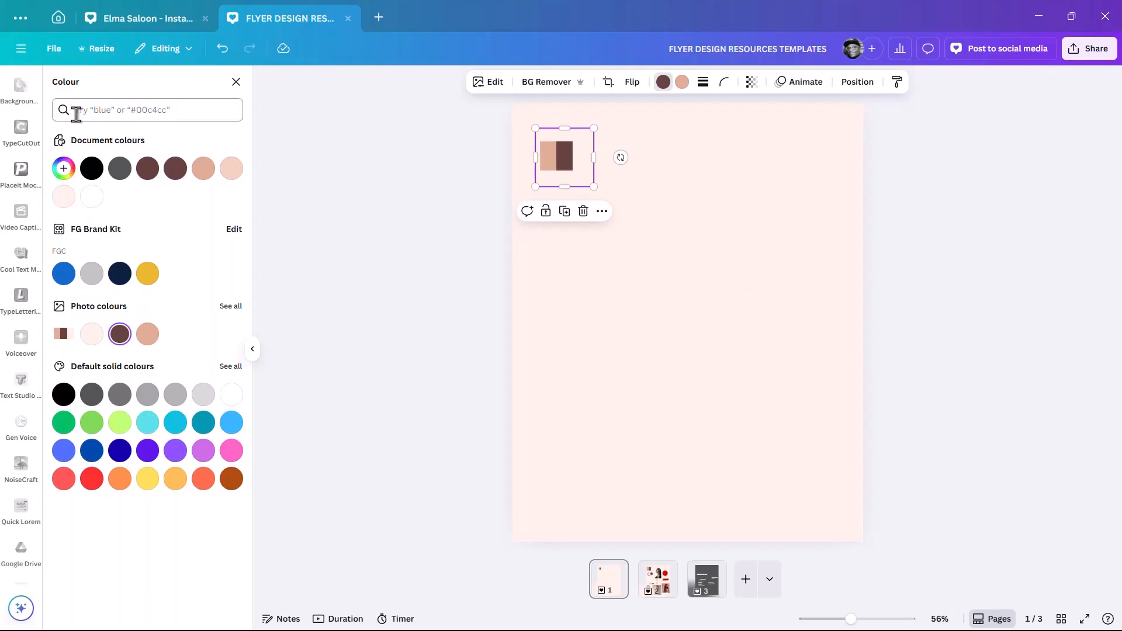
- Add the ELMA Beauty Saloon logo from the Google Drive exercise files and crop its empty margins above and below
scroll(15, 211, down, 10)
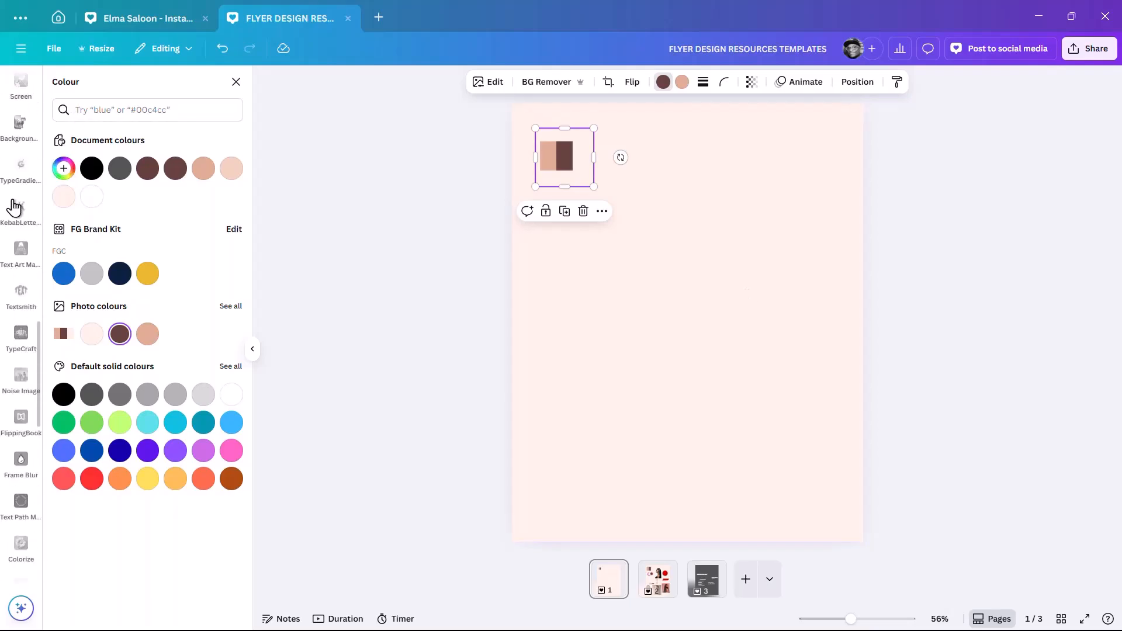
scroll(16, 214, up, 10)
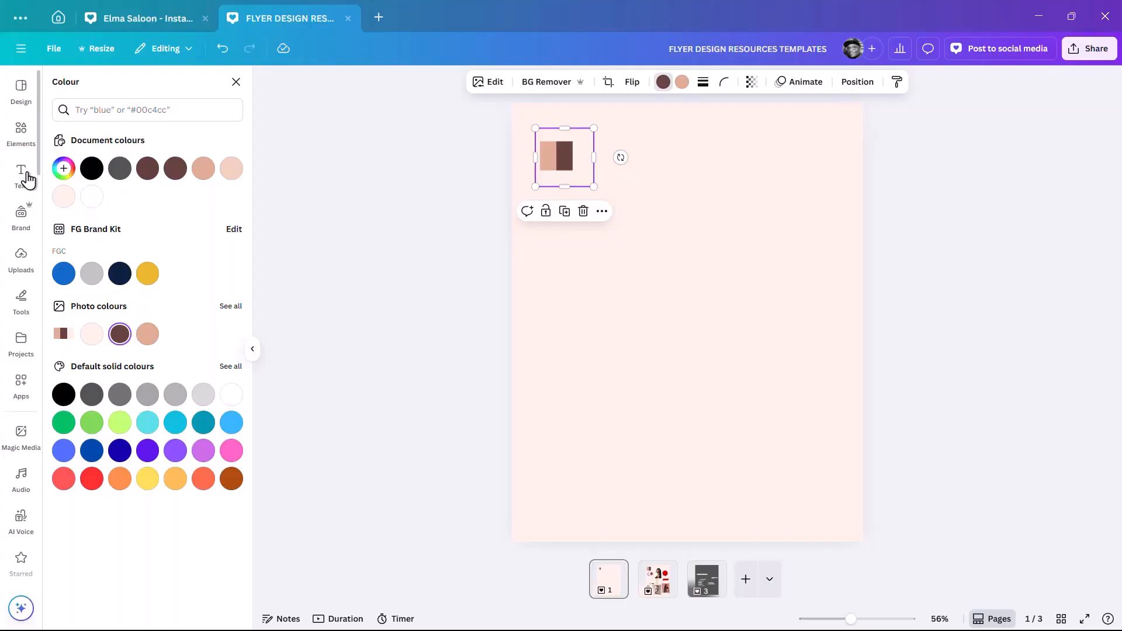
click(22, 271)
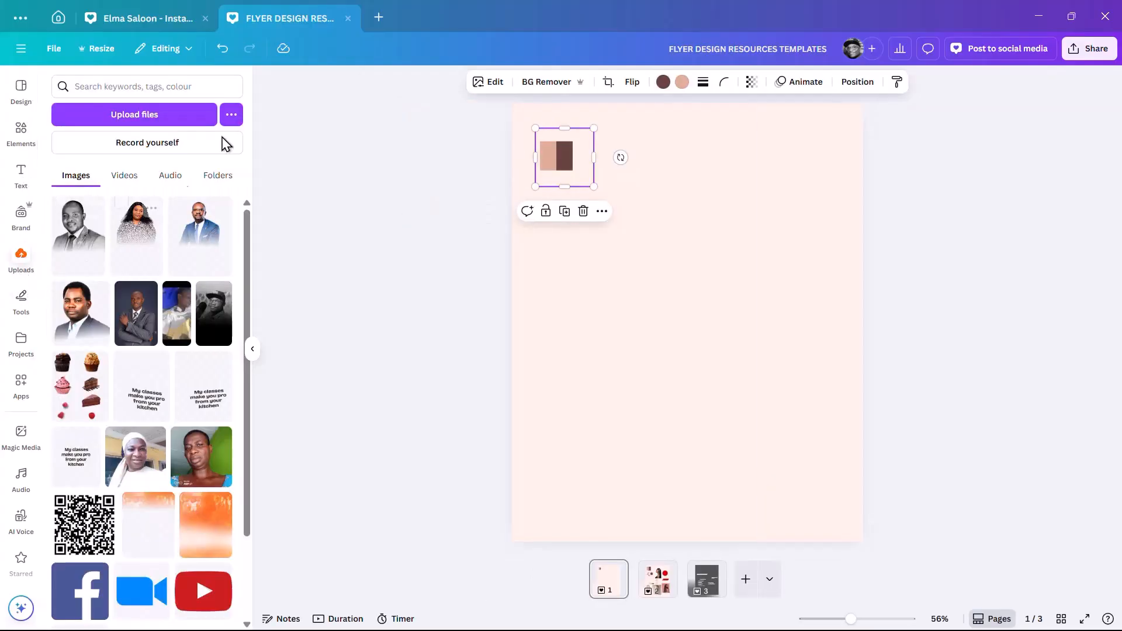
click(232, 118)
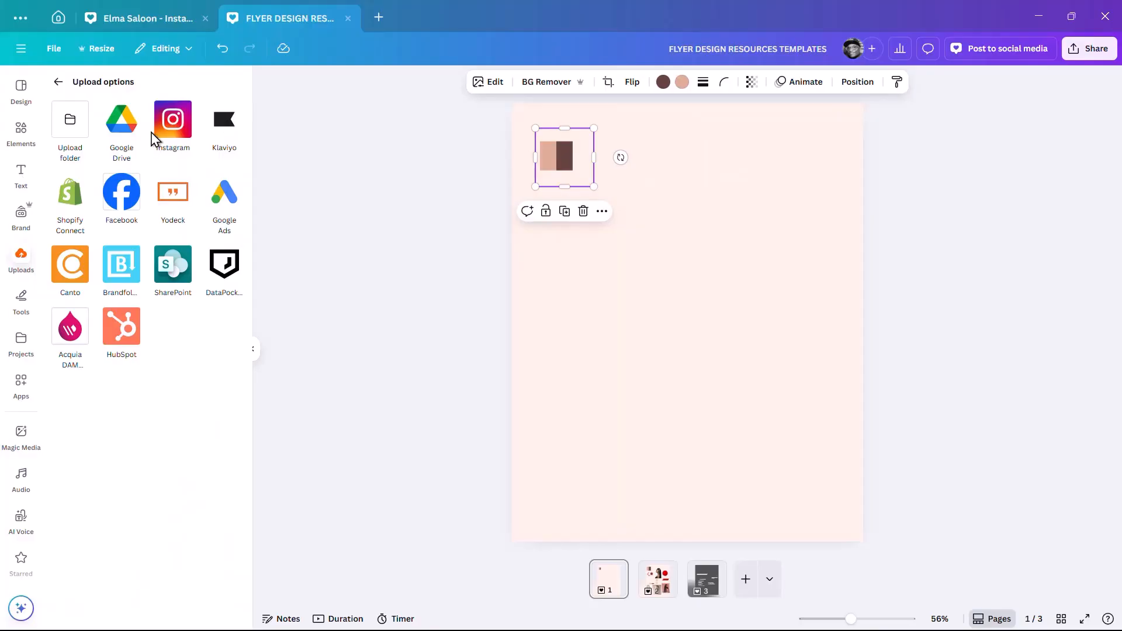
click(121, 136)
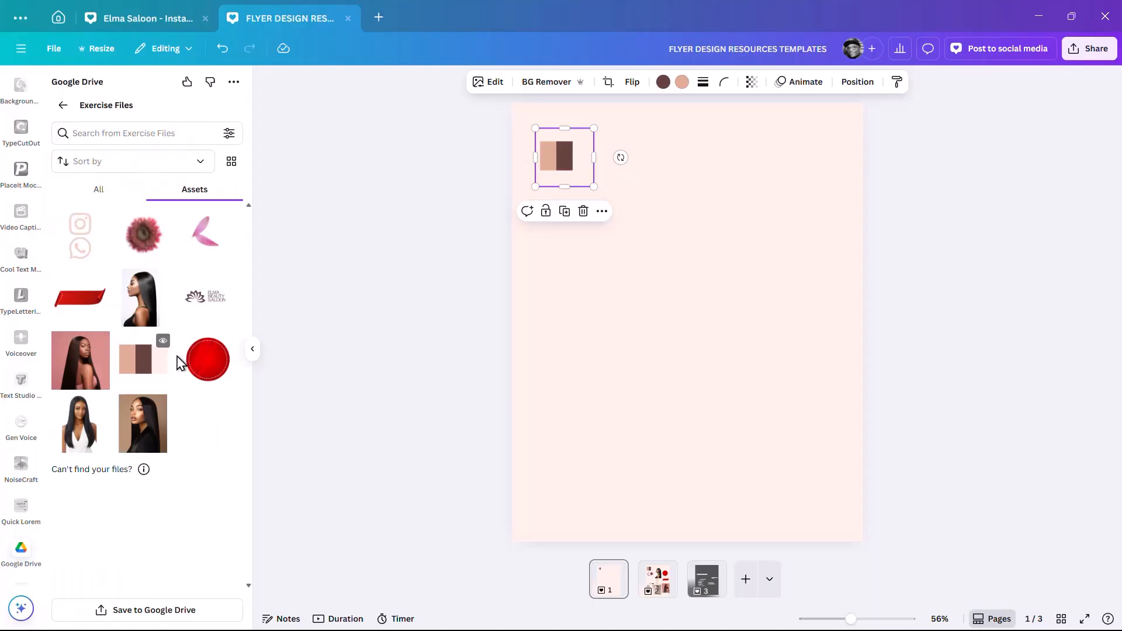
click(199, 320)
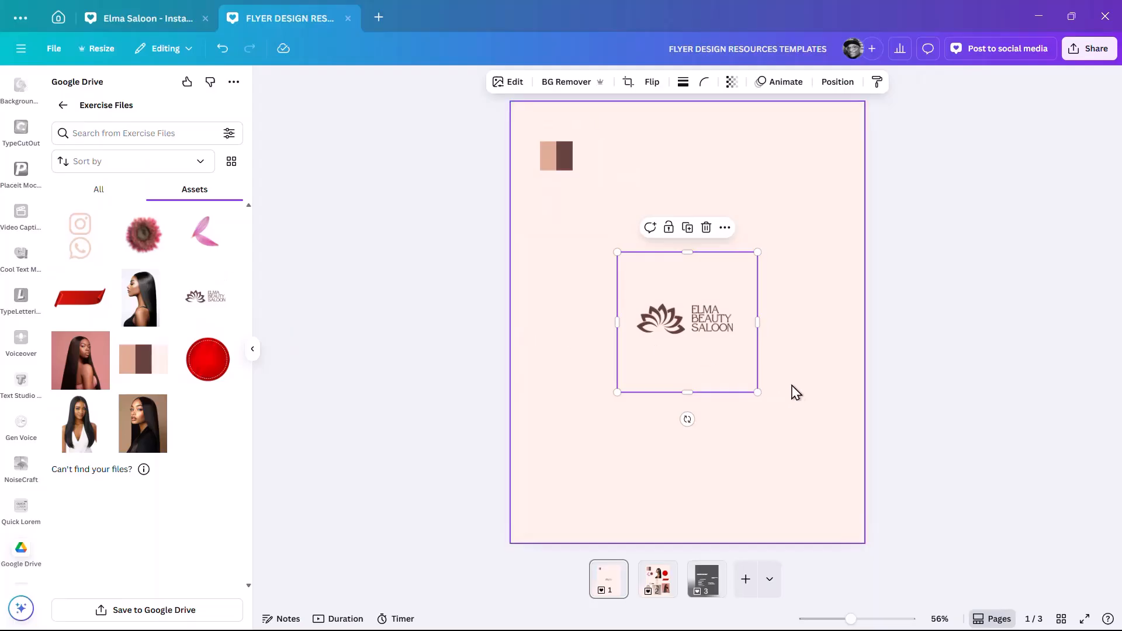
drag(691, 392, 693, 346)
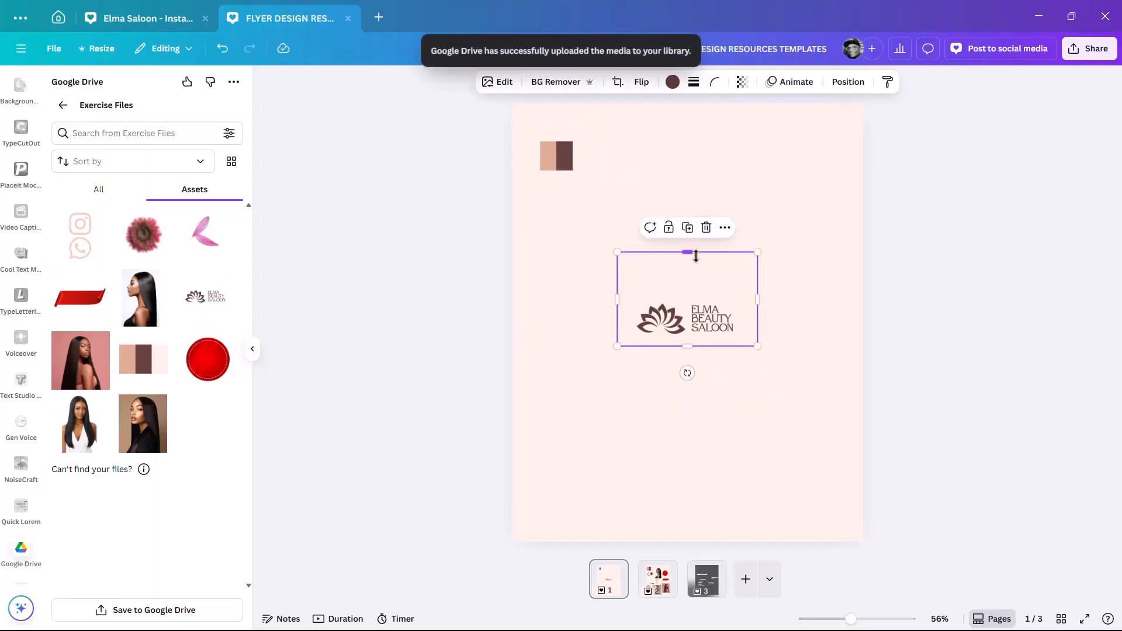
drag(690, 253, 688, 288)
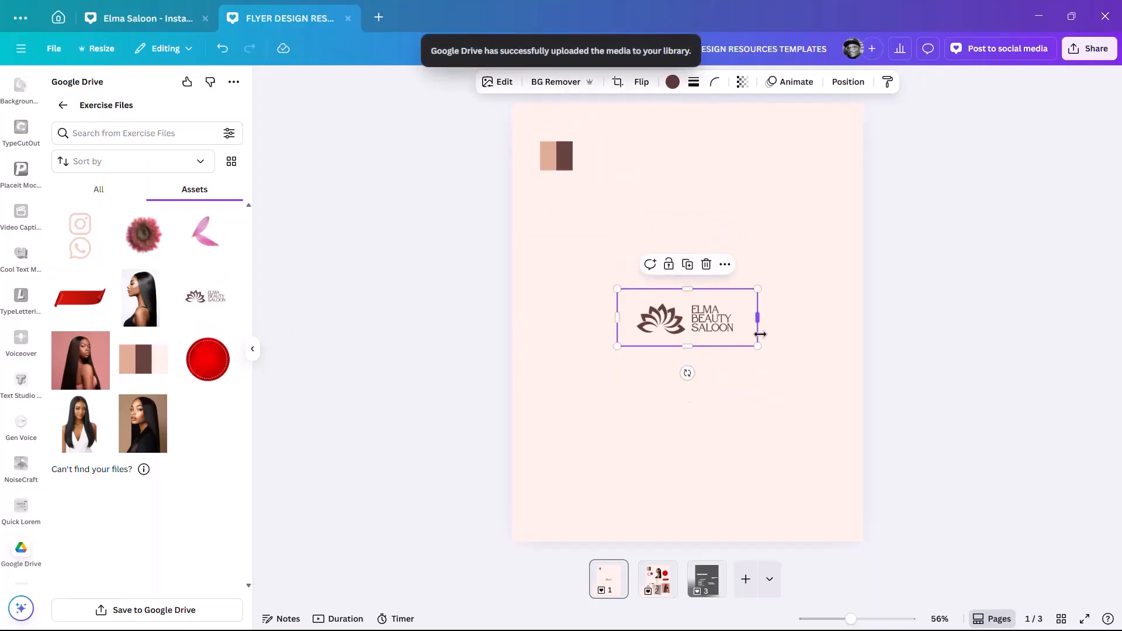
- Place the logo small in the page's upper-left area and move the palette image to the page's upper-right corner
drag(703, 335, 637, 305)
click(550, 163)
drag(549, 162, 813, 138)
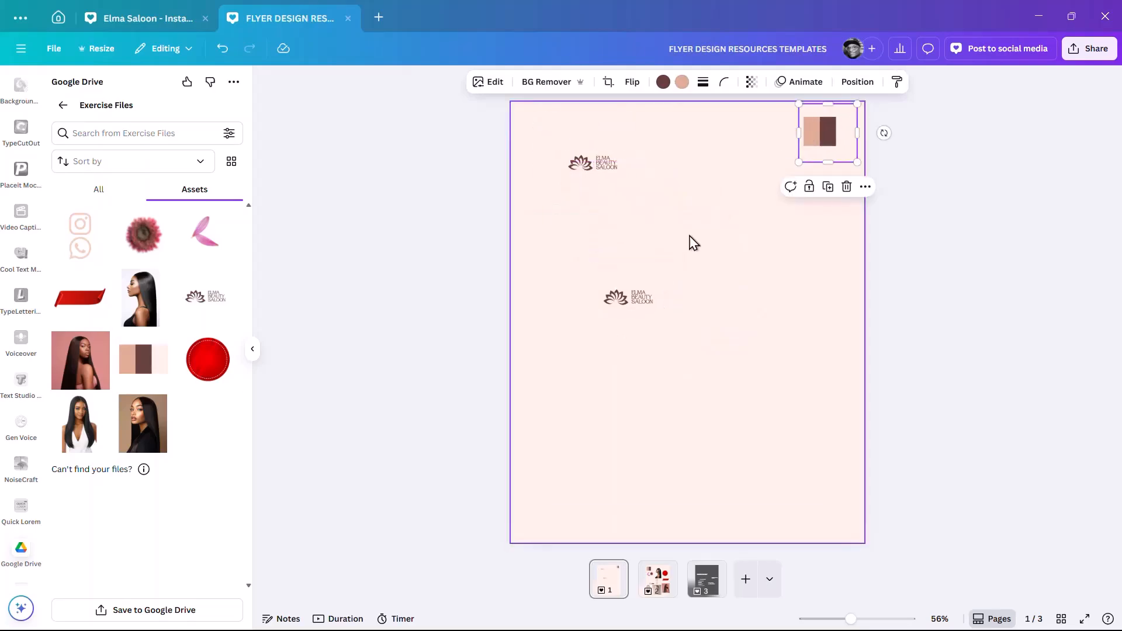
- Enlarge a duplicate of the logo below the original and crop it to only the lotus symbol
click(639, 298)
drag(666, 314, 924, 385)
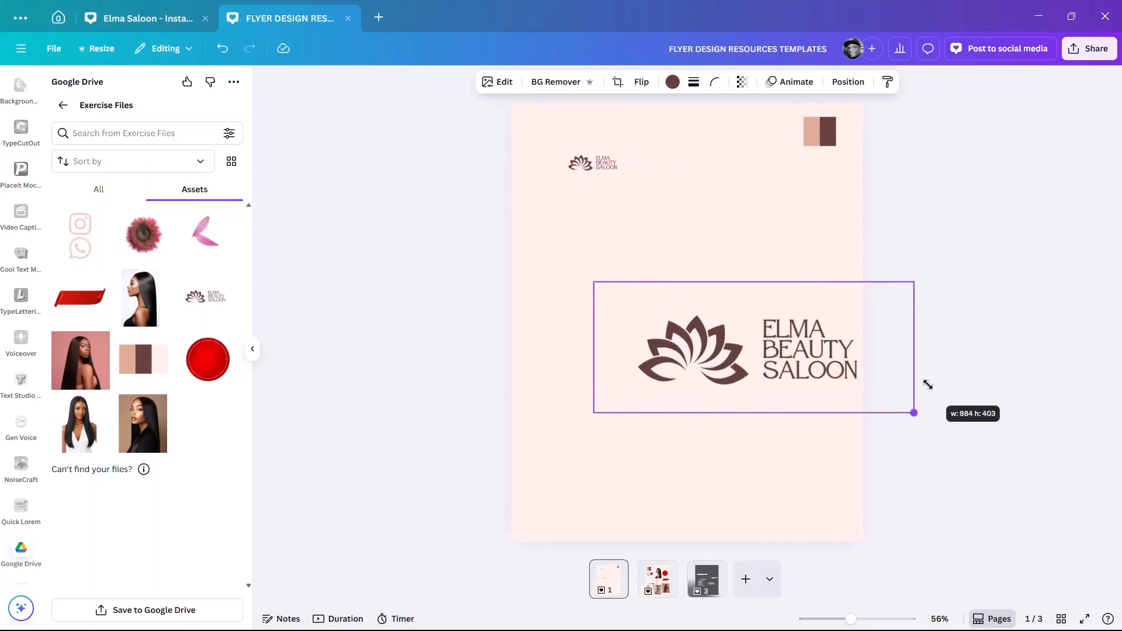
drag(841, 365, 769, 325)
drag(524, 307, 559, 308)
drag(841, 305, 687, 315)
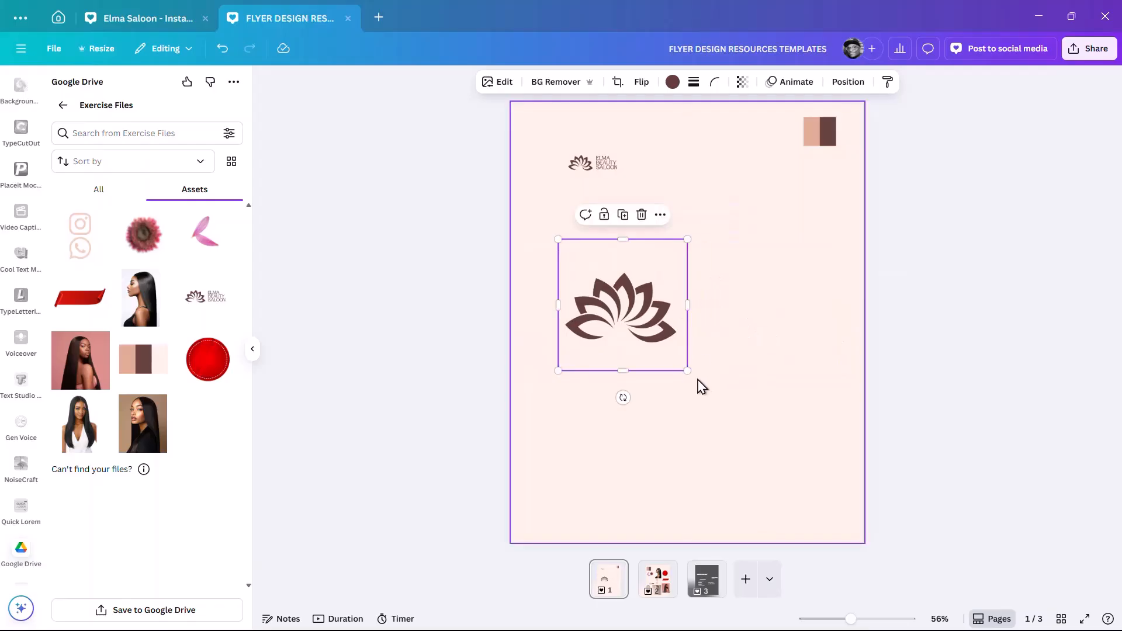
- Enlarge the cropped lotus symbol to span the page's width and position it over the page's upper half
drag(686, 371, 826, 448)
drag(777, 414, 754, 349)
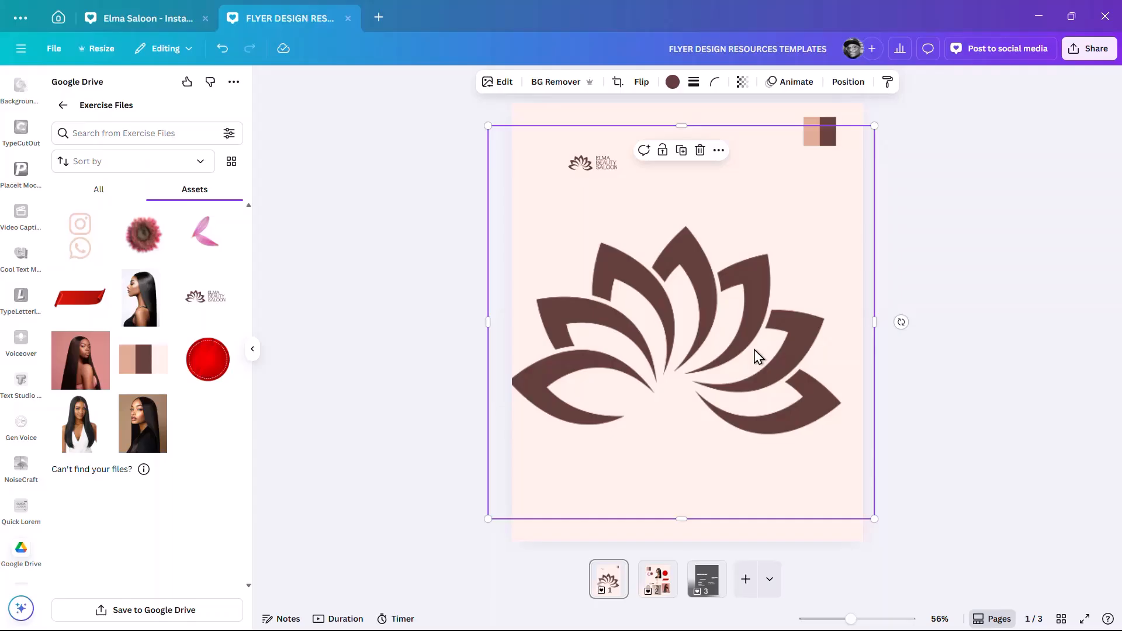
drag(732, 331, 727, 276)
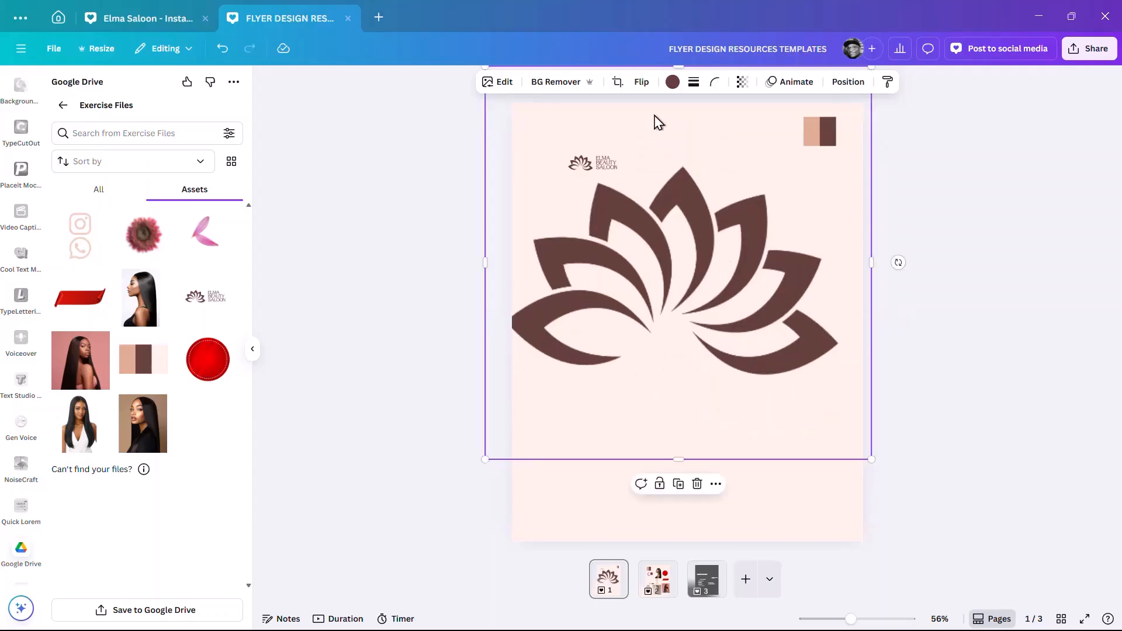
- Set the large lotus symbol's transparency to 24 and arrange it with a duplicate on the page's lower half
click(743, 83)
drag(769, 131, 704, 133)
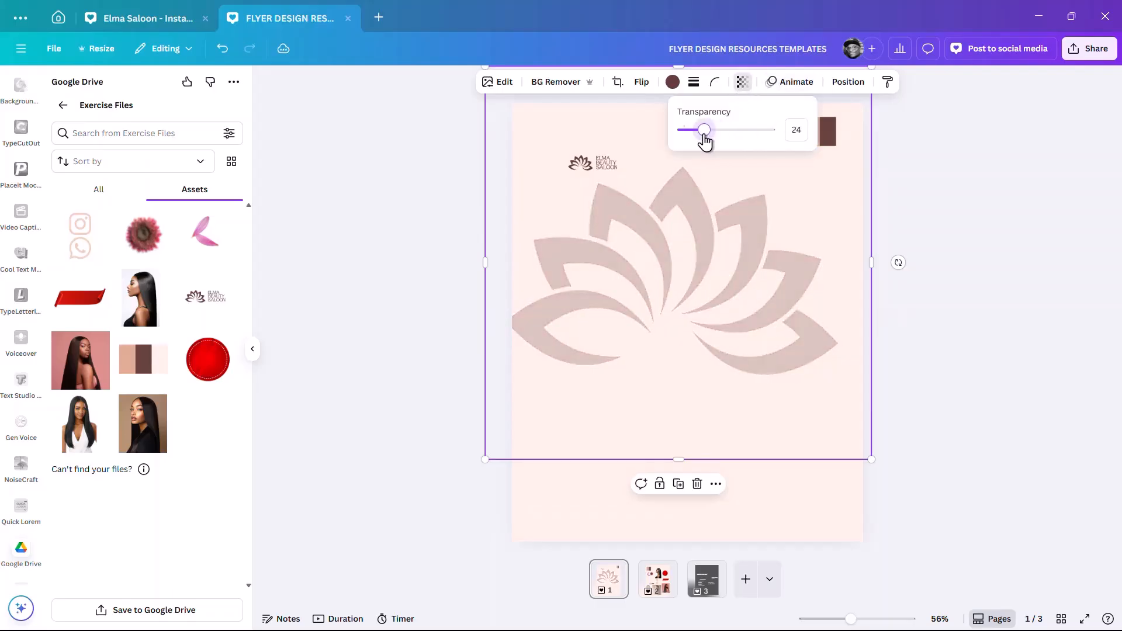
drag(738, 259, 760, 211)
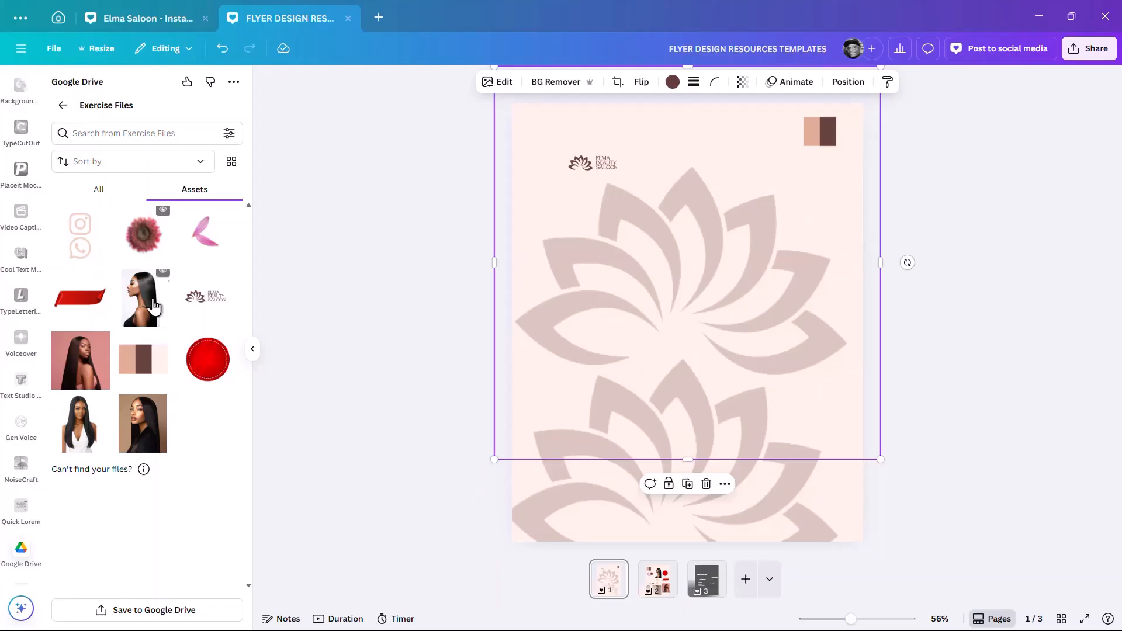
- Set the upper lotus symbol's transparency to about 7 and copy its style to the lower lotus
click(741, 83)
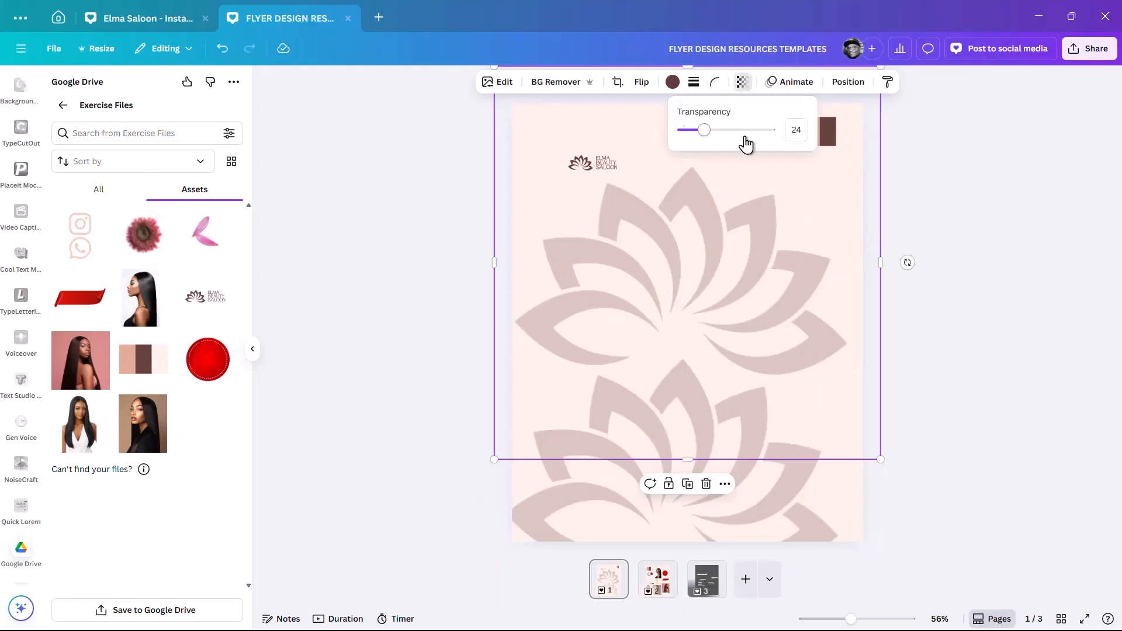
drag(703, 135, 689, 132)
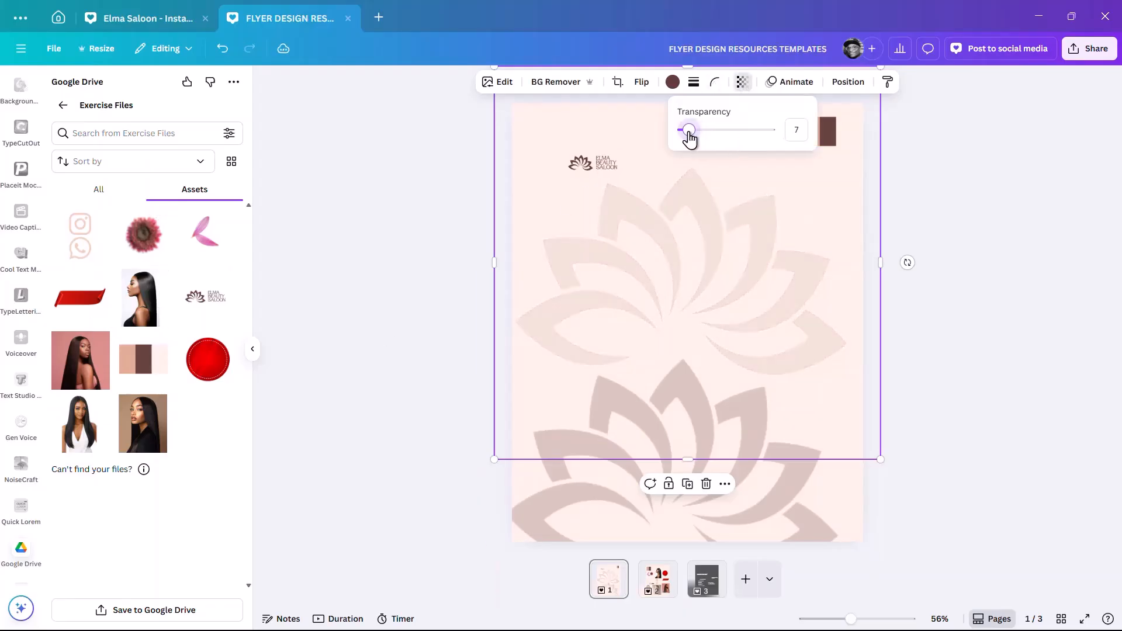
click(888, 82)
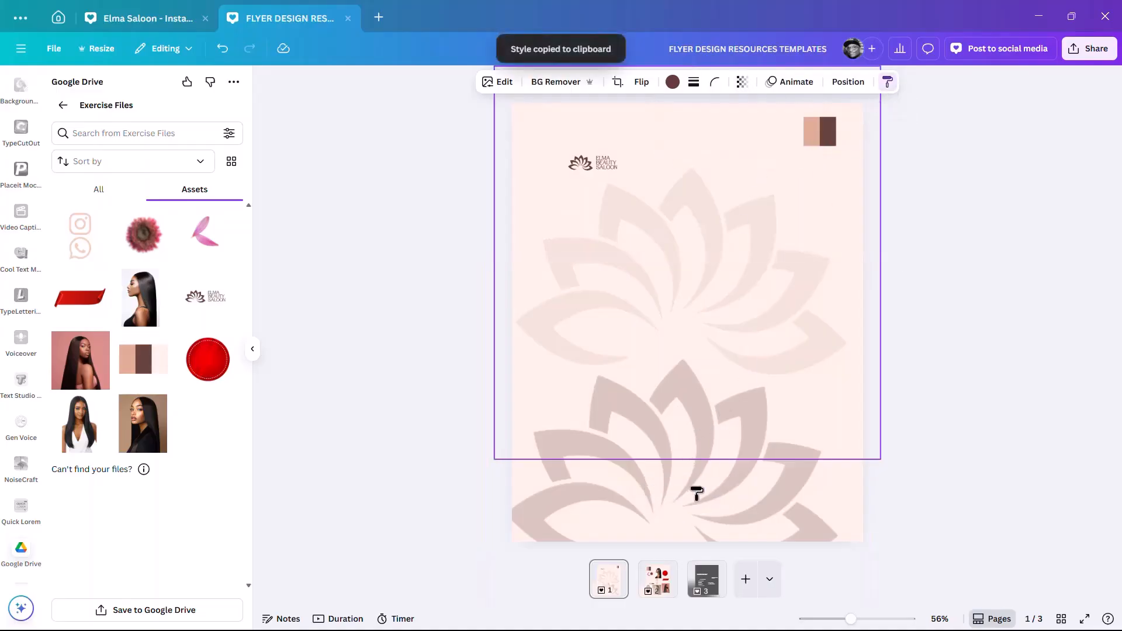
click(678, 424)
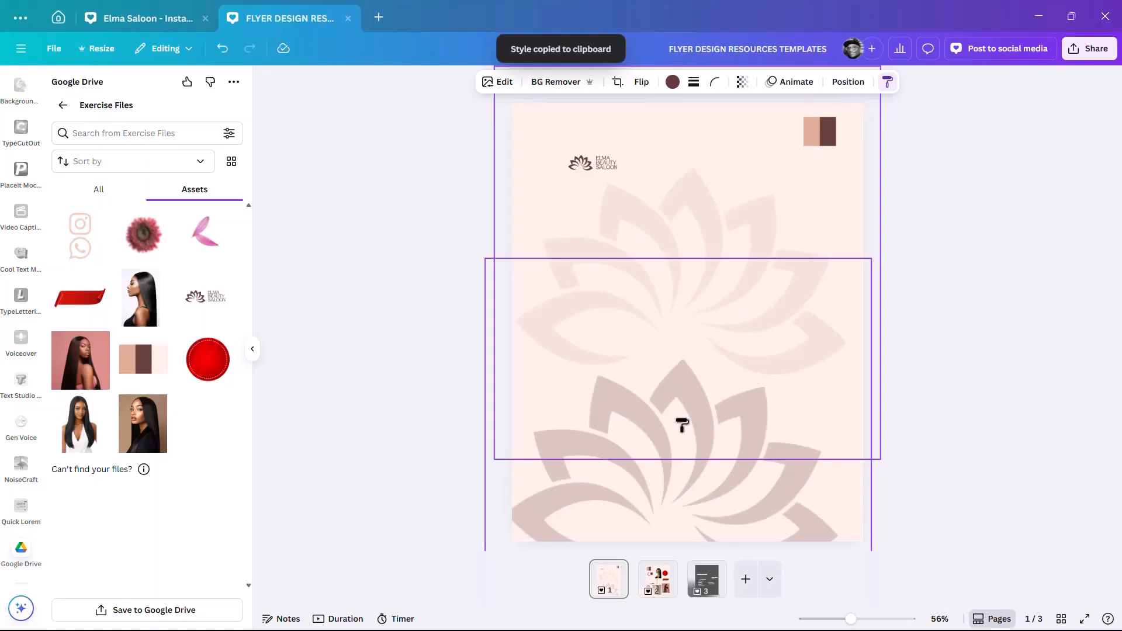
click(928, 301)
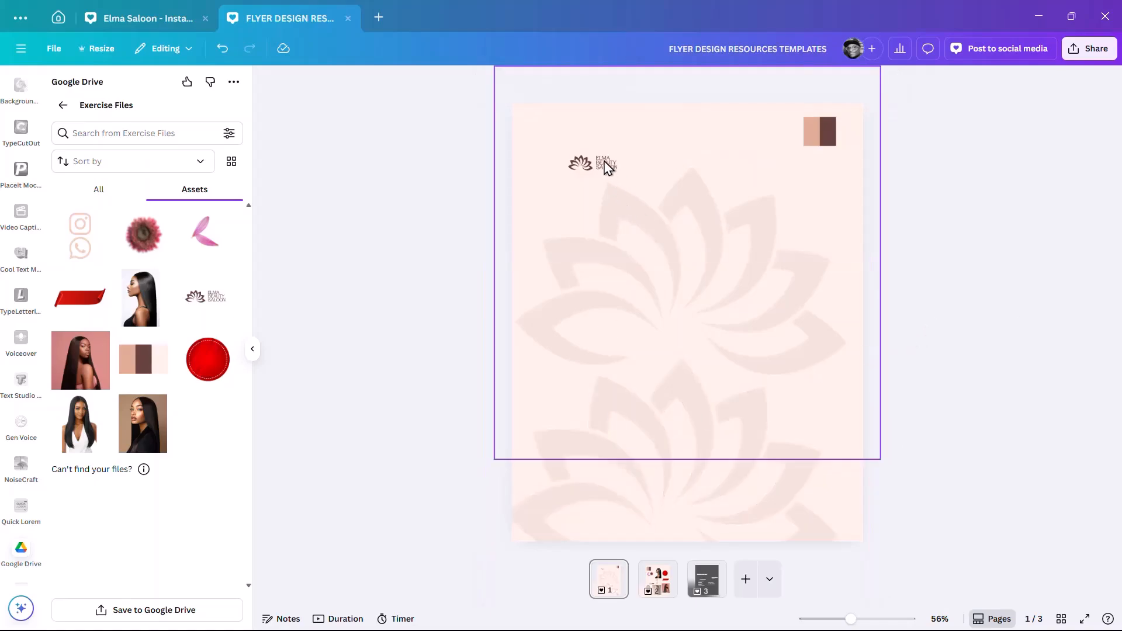
- Group the two faded lotus symbols and shift the small ELMA Beauty Saloon logo slightly towards the page's left edge
click(750, 244)
shift+click(702, 529)
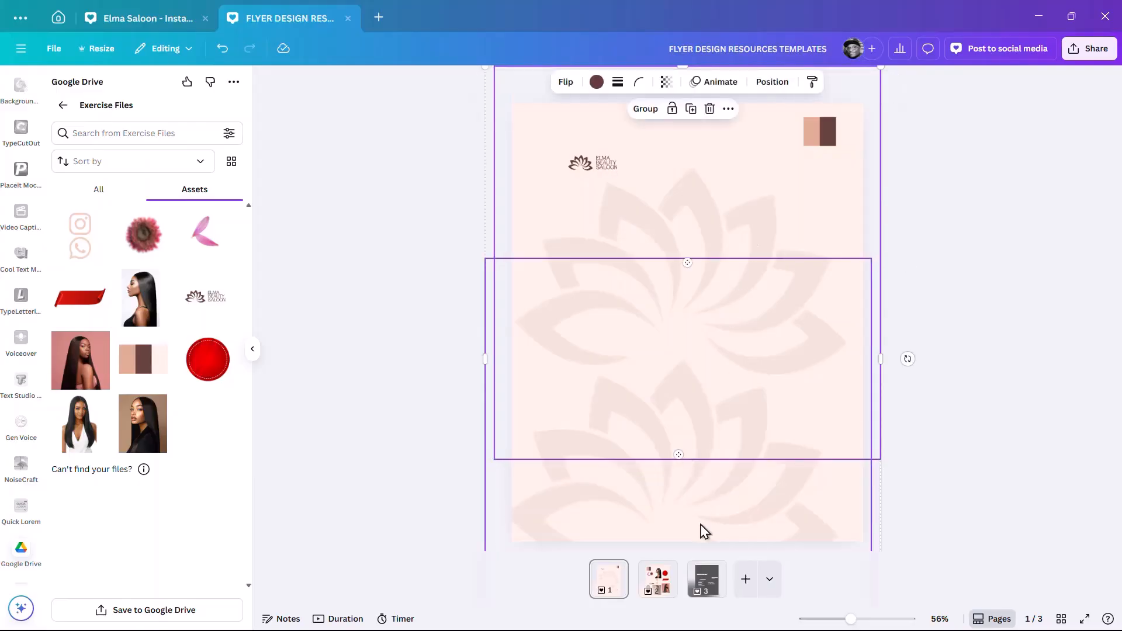
key(ctrl+g)
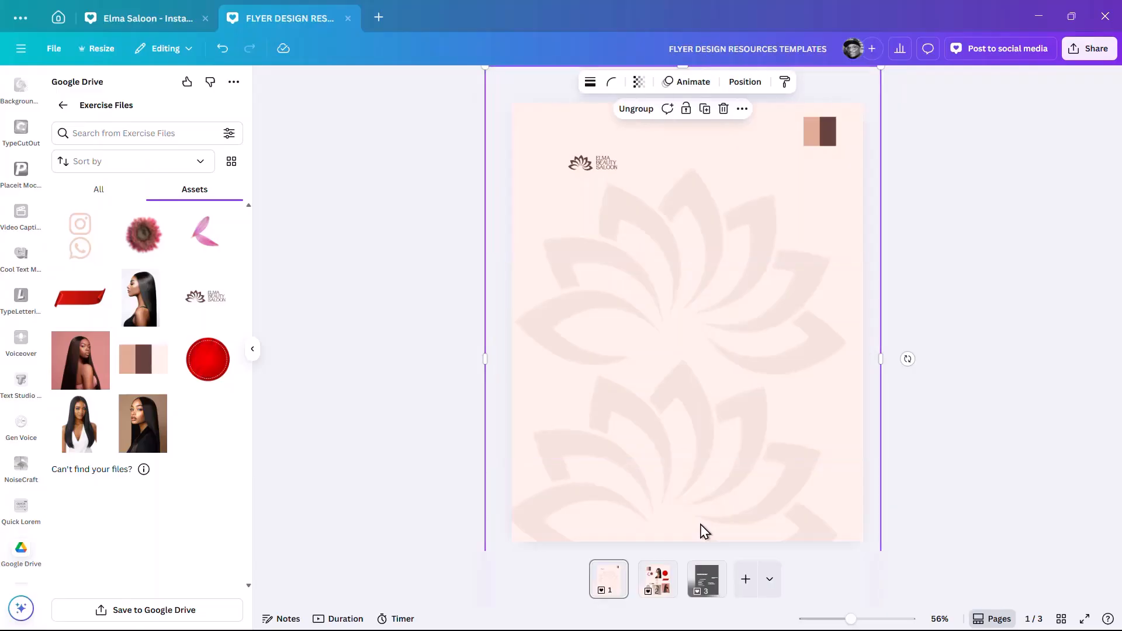
drag(601, 157, 594, 155)
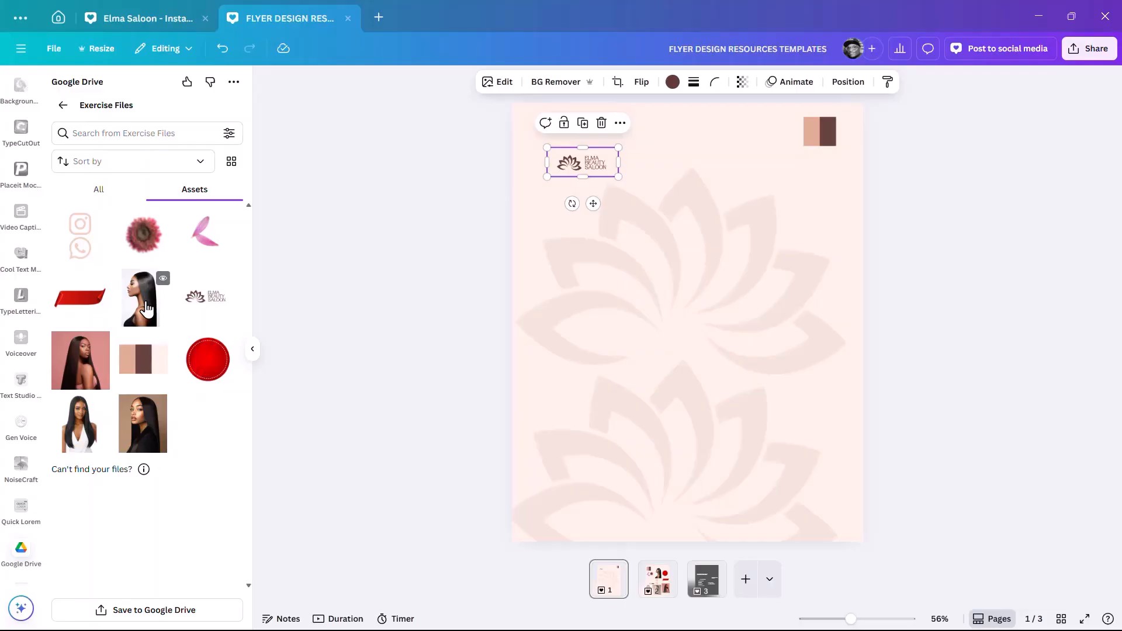
- Add the white-top, pink-background and side-profile woman photos from the exercise files and spread them over the page, with the white-top one at the lower right
click(143, 421)
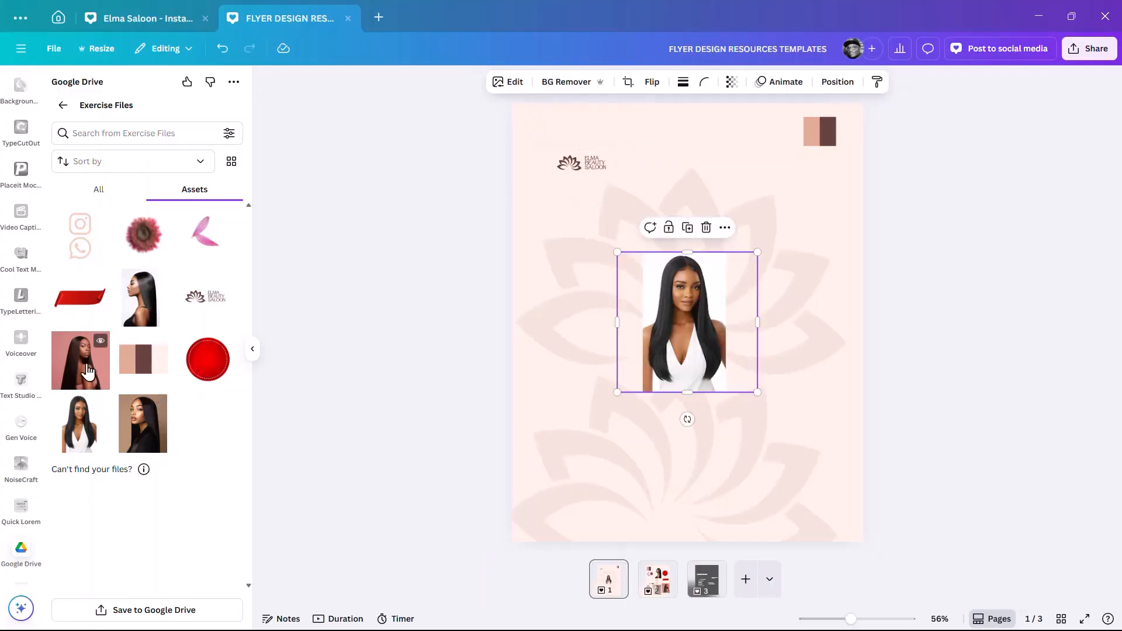
click(145, 300)
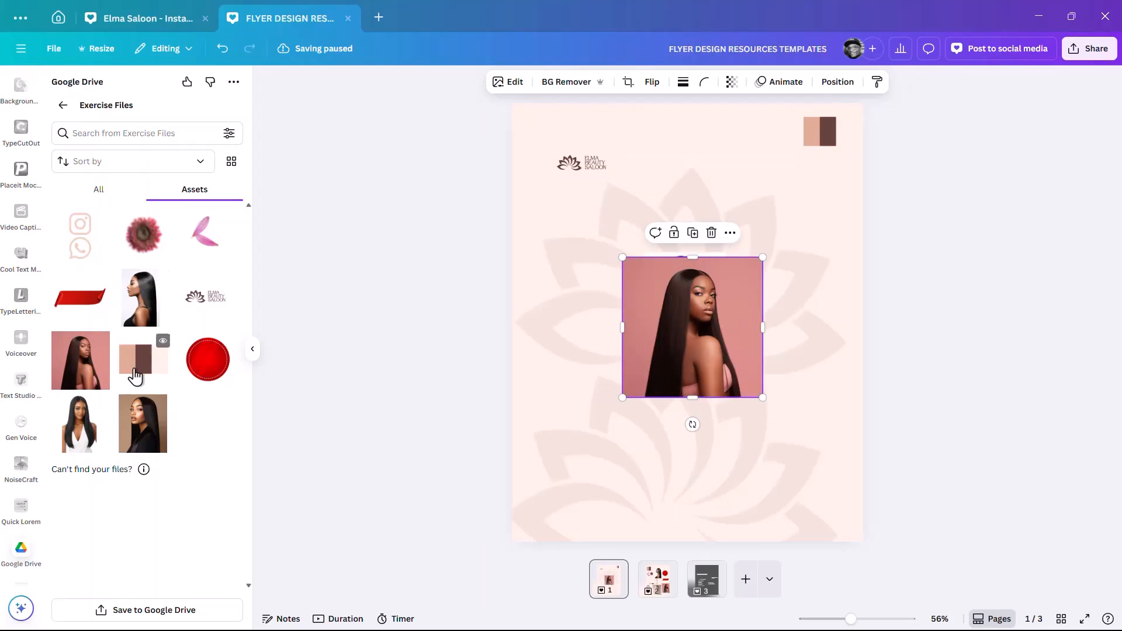
drag(720, 334, 577, 246)
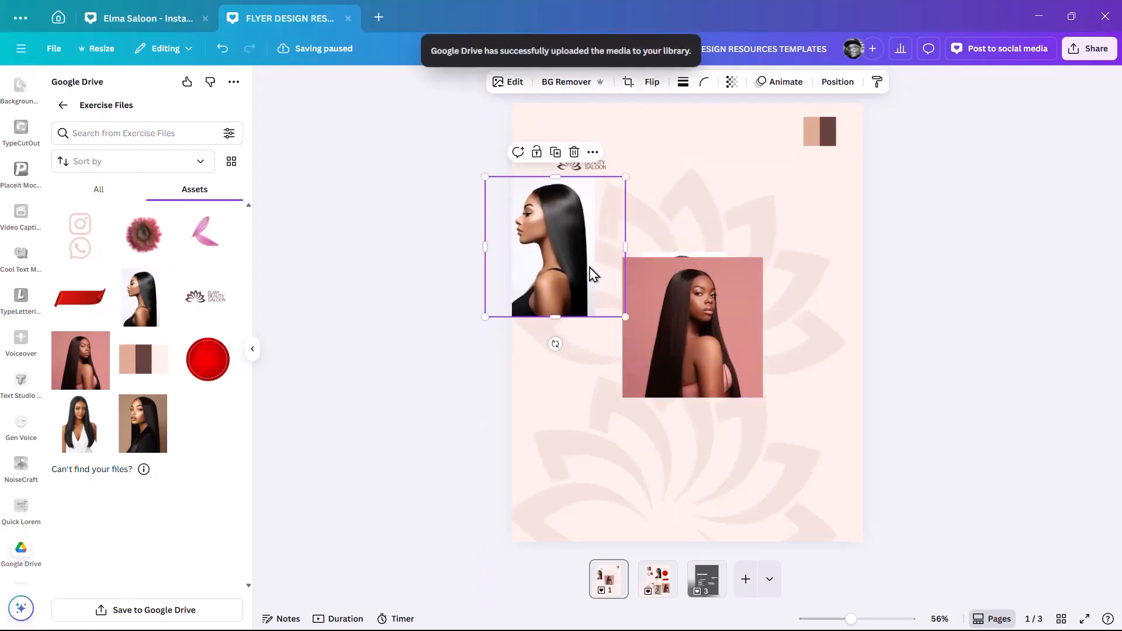
drag(709, 342, 568, 343)
click(696, 321)
drag(694, 321, 805, 471)
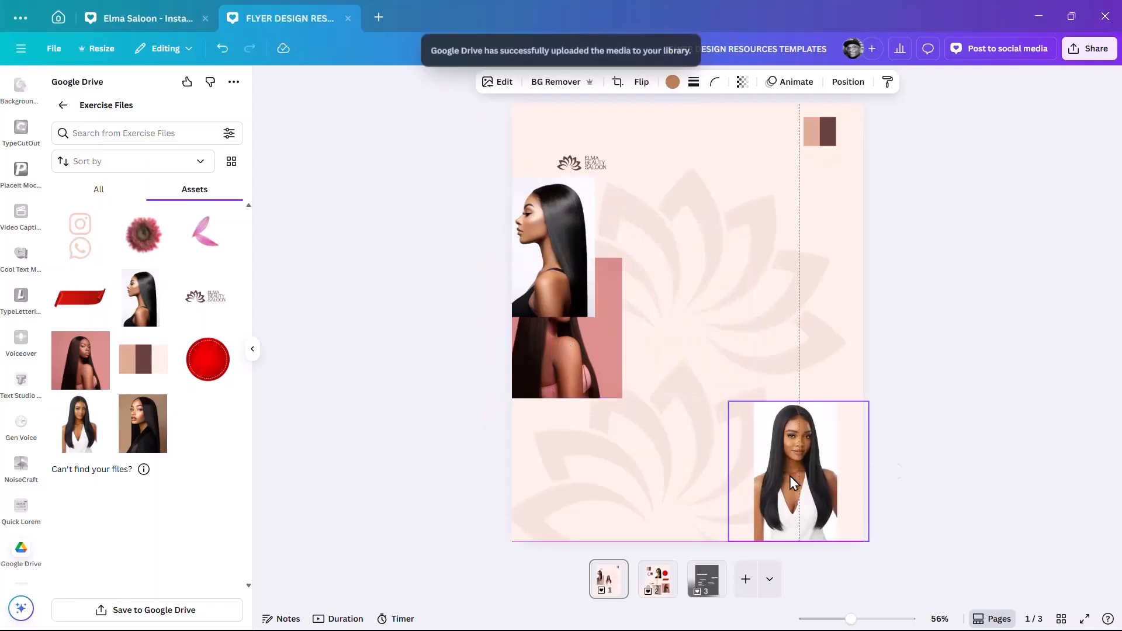
- Remove the backgrounds from the white-top and side-profile photos and arrange them side by side along the page's lower edge
click(539, 88)
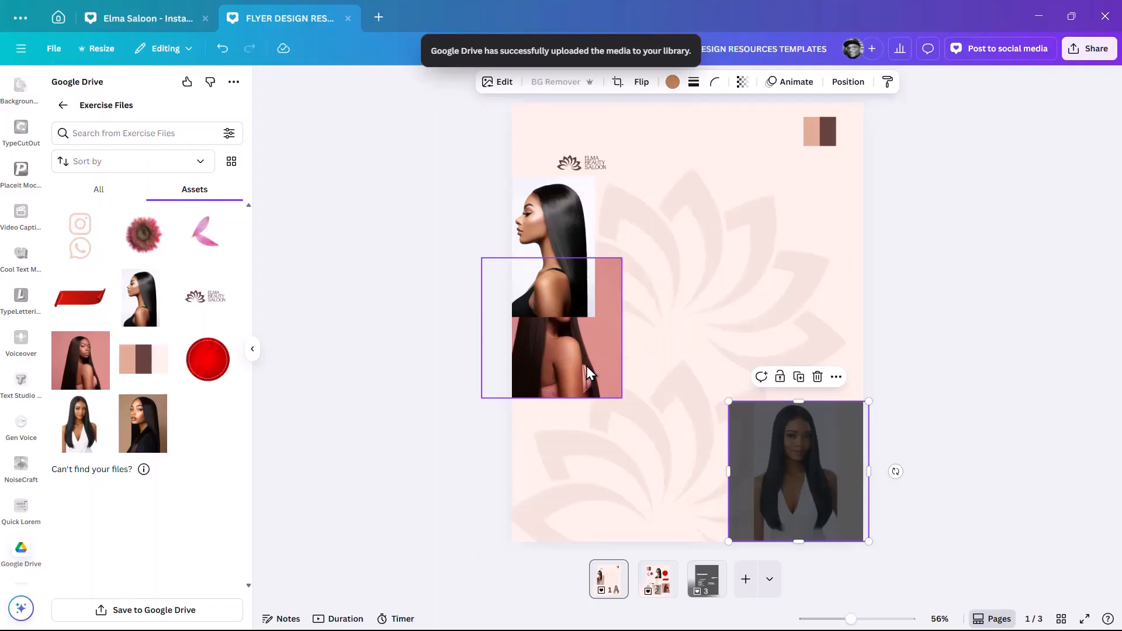
drag(570, 357, 626, 408)
click(535, 231)
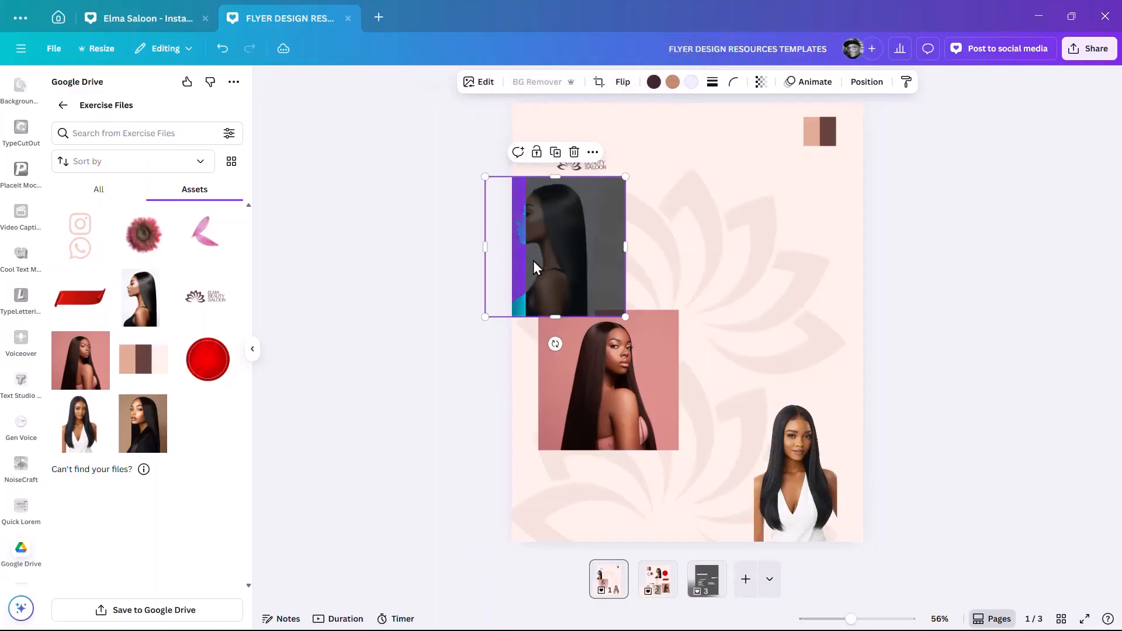
drag(566, 252, 701, 476)
- Remove the background from the pink-background photo, and add the brown-background portrait with its background removed as well
click(571, 354)
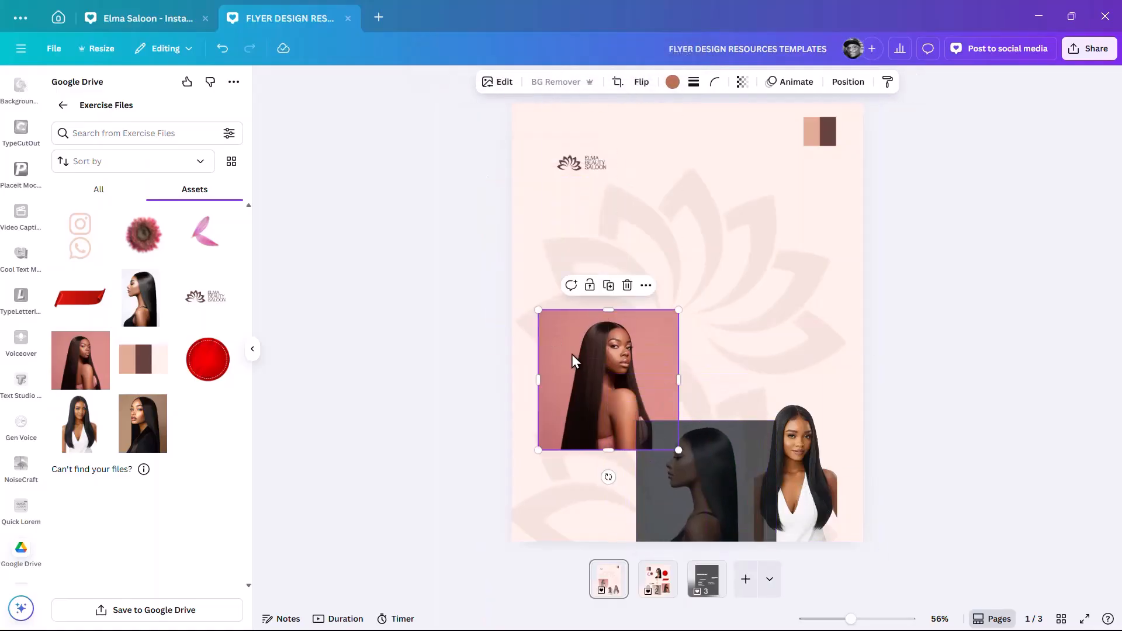
click(558, 82)
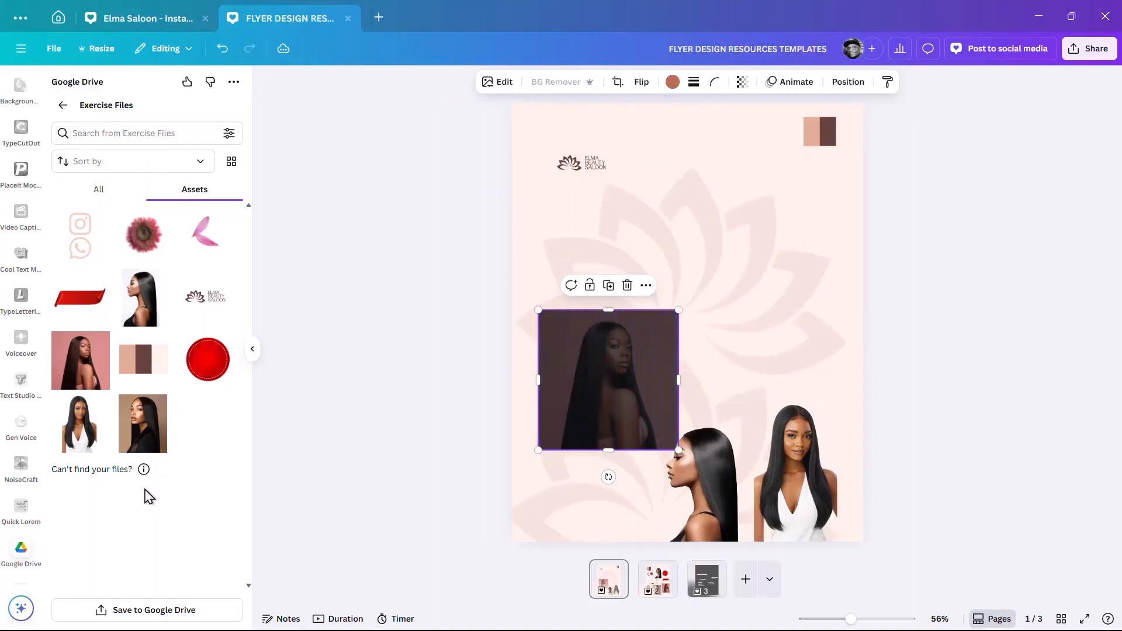
click(142, 428)
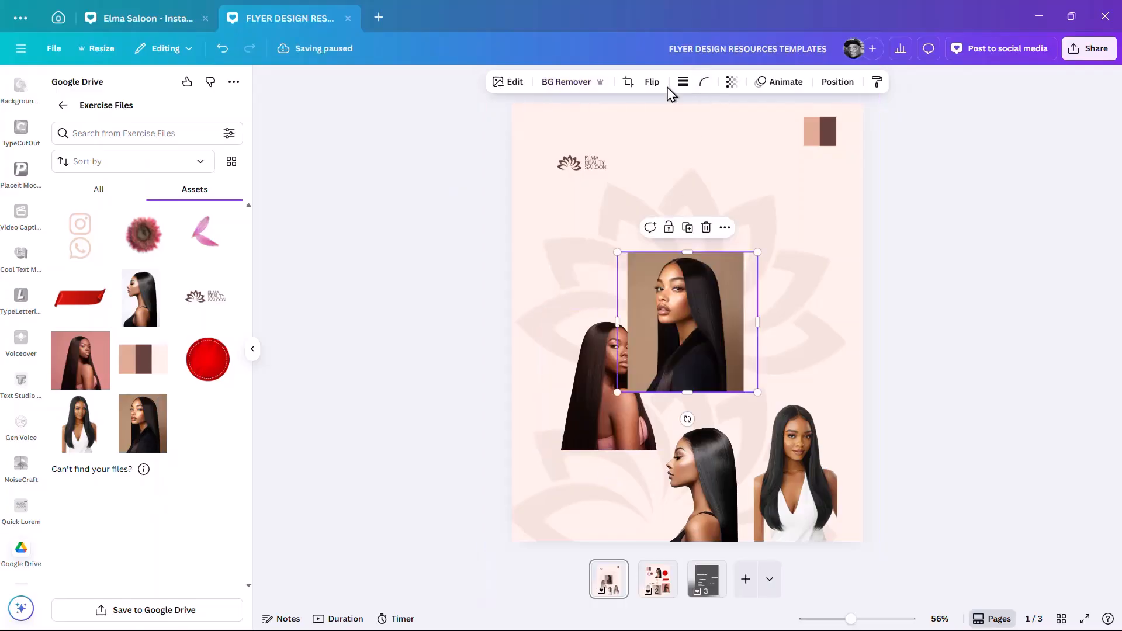
click(558, 89)
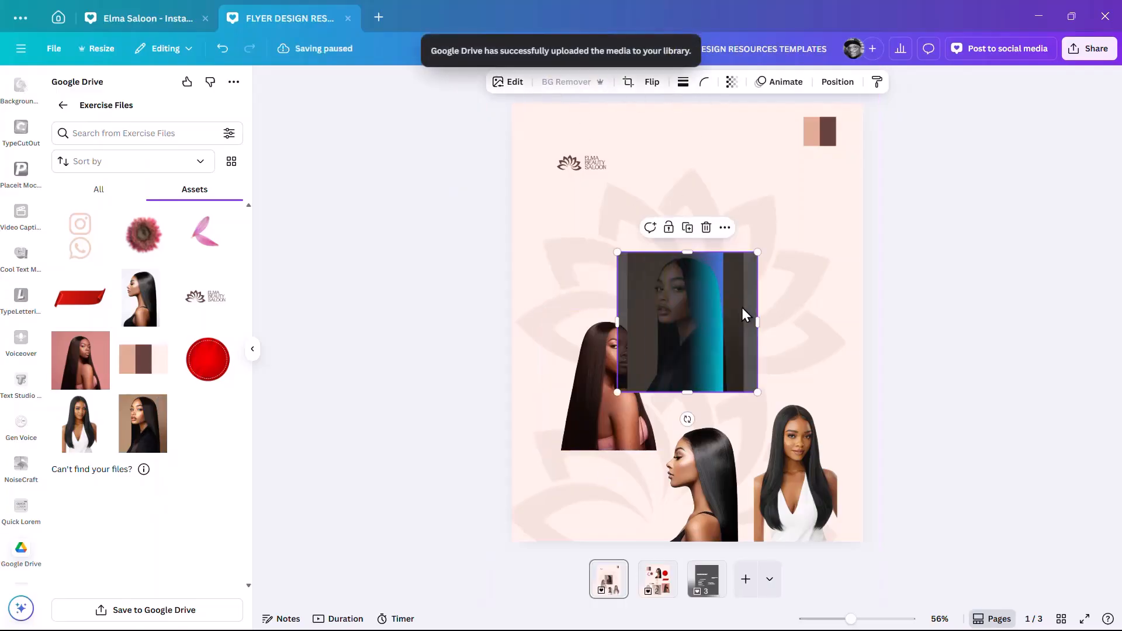
- Enlarge the side-profile cutout at the page's lower right and move the white-top woman to the lower-left corner
click(771, 435)
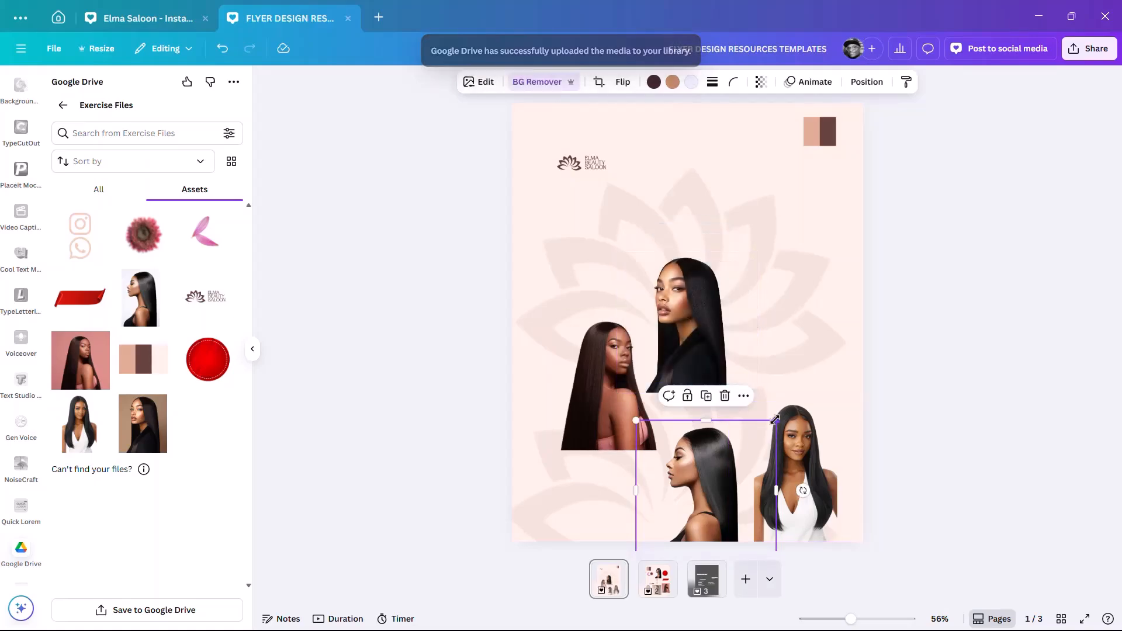
drag(776, 419, 790, 407)
drag(714, 469, 742, 466)
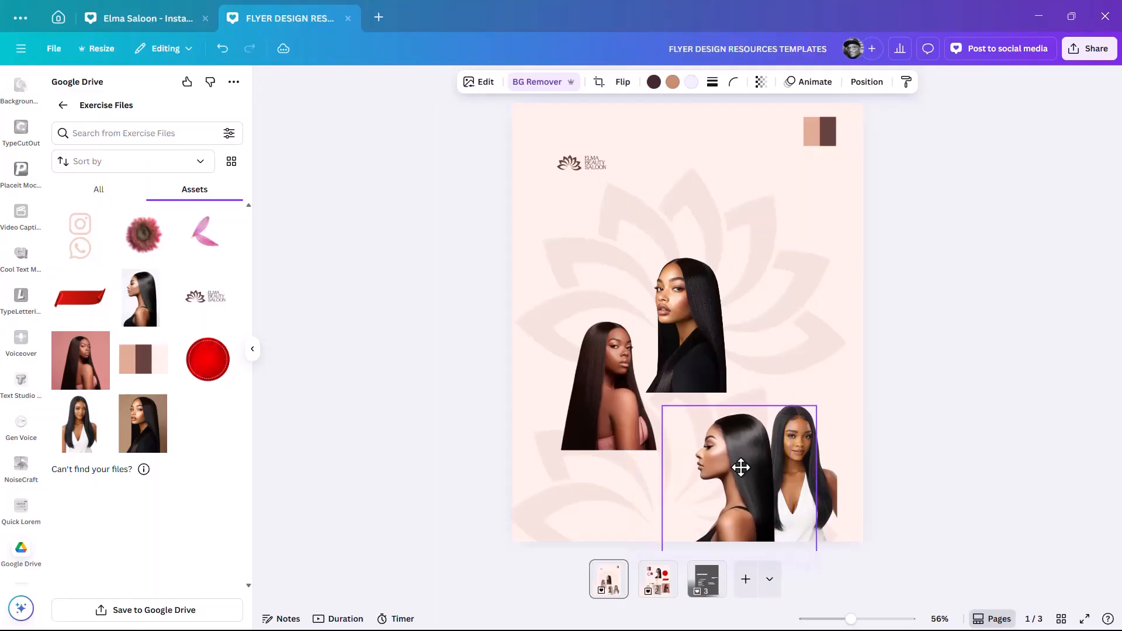
drag(815, 401, 914, 326)
drag(807, 446, 614, 326)
click(816, 483)
drag(816, 484, 576, 514)
- Enlarge the cutout of the woman in black and position it over the page's upper half, above the side-profile cutout
click(607, 325)
drag(607, 325, 777, 430)
drag(677, 291, 685, 295)
drag(765, 396, 845, 476)
drag(829, 391, 785, 381)
drag(781, 455, 783, 391)
drag(761, 431, 761, 490)
drag(760, 405, 675, 272)
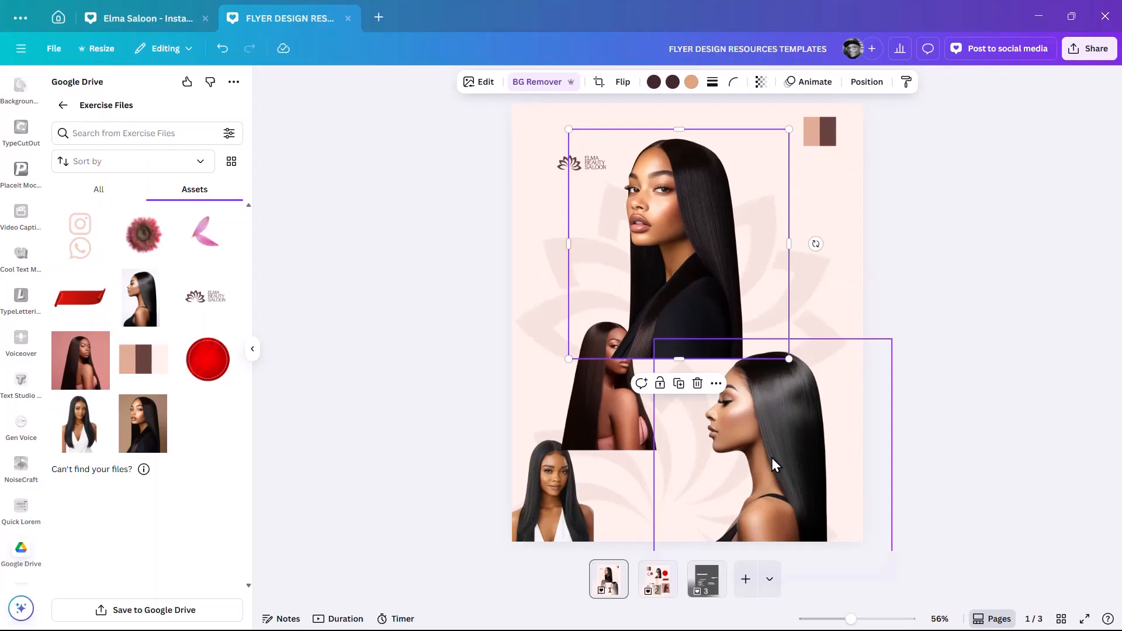
- Enlarge the white-top woman's cutout and move it to the page's lower-right corner, behind the side-profile cutout
click(543, 492)
drag(626, 436, 662, 398)
drag(571, 526, 792, 510)
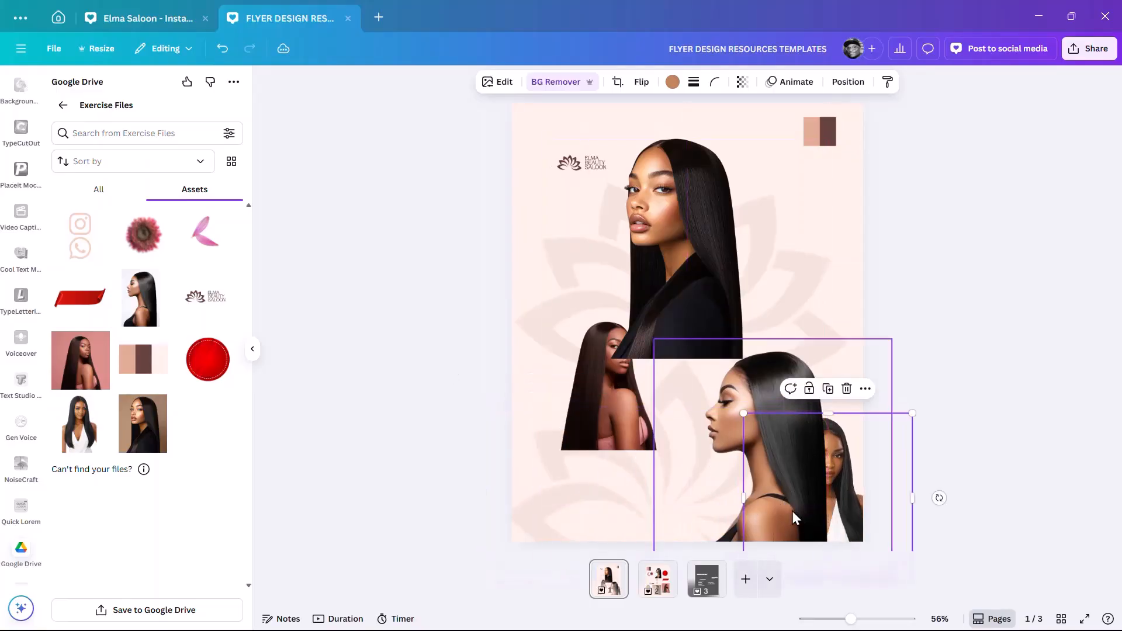
drag(837, 480, 841, 462)
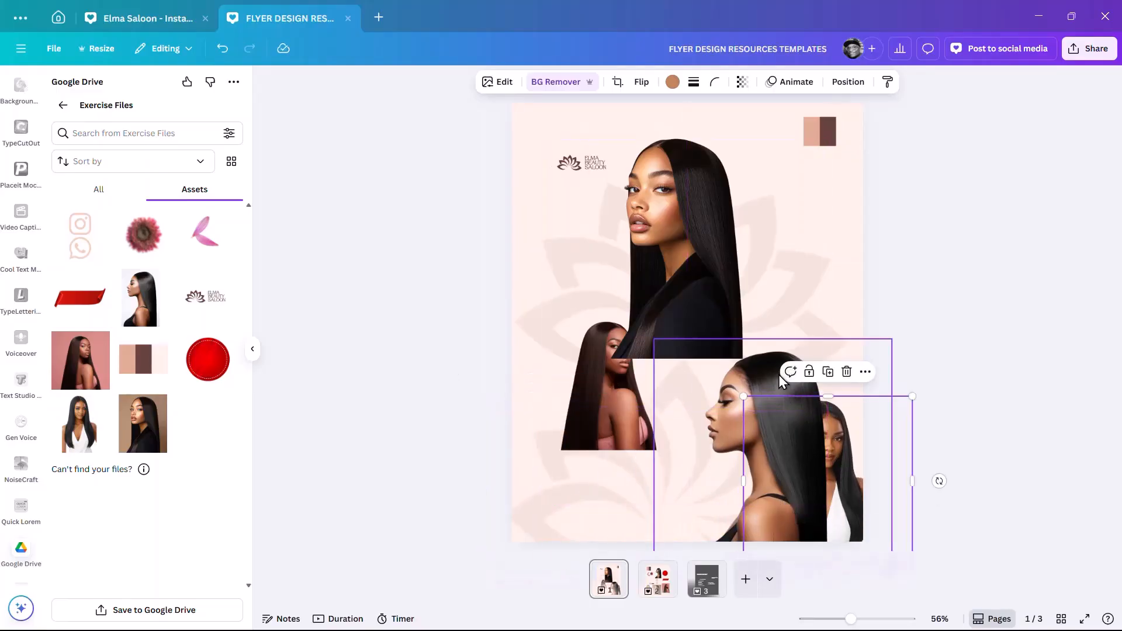
- Shrink the side-profile cutout and place it directly beside the white-top woman on the page's lower edge
click(774, 376)
drag(773, 376, 740, 391)
drag(855, 355, 782, 431)
drag(704, 483, 754, 455)
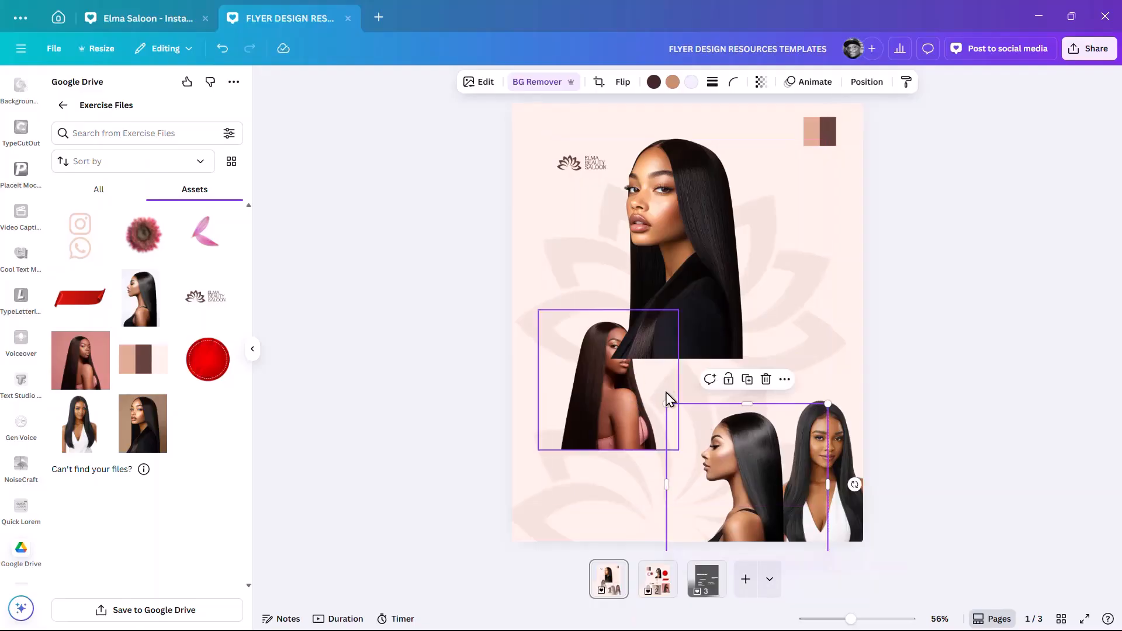
- Shrink the cutout of the woman in black and place it above the side-profile and white-top women
click(679, 266)
drag(679, 266, 759, 391)
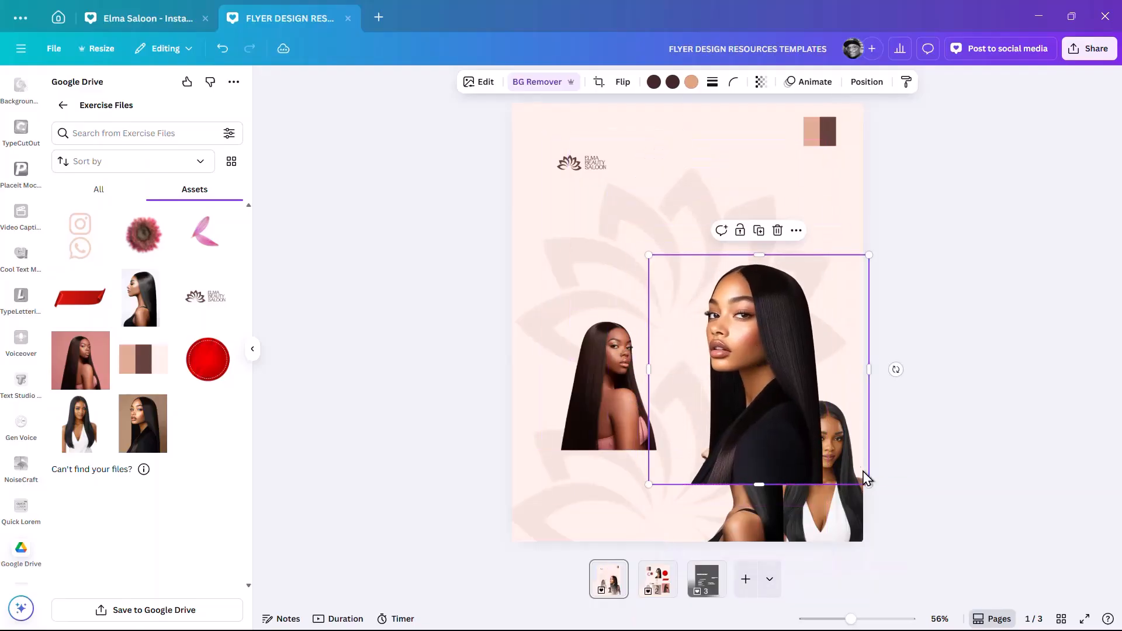
drag(869, 483, 811, 423)
drag(739, 370, 775, 450)
mouse_move(759, 503)
mouse_down()
mouse_move(761, 459)
mouse_move(763, 486)
mouse_up()
- Slightly enlarge the white-top woman's cutout and align it with the page's lower-right corner
click(842, 513)
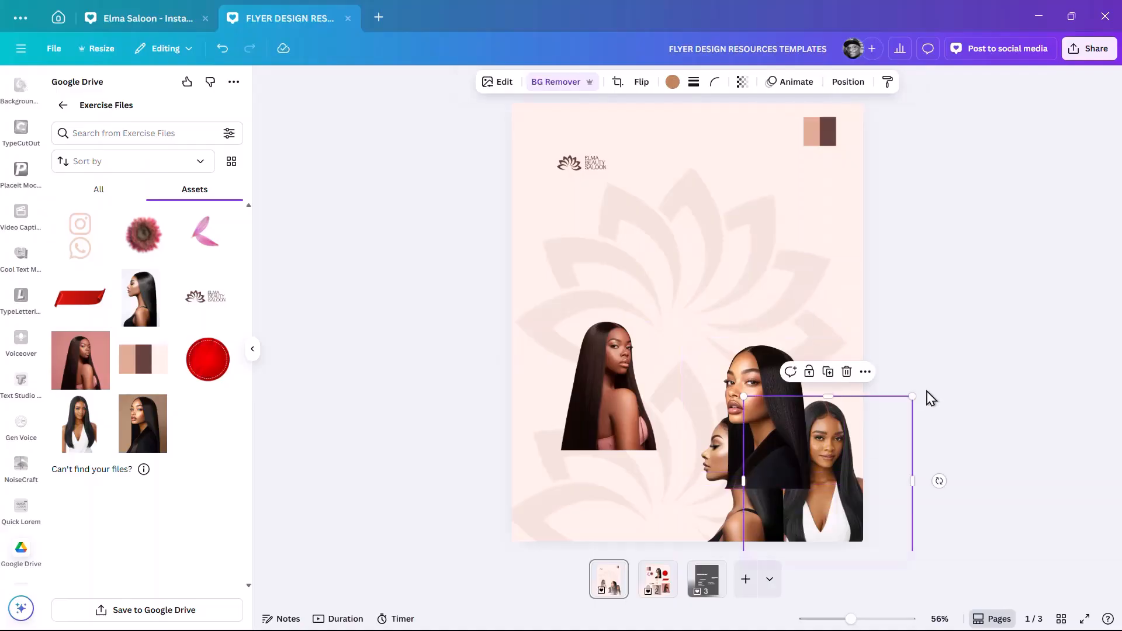
drag(912, 397, 925, 384)
drag(818, 515, 812, 519)
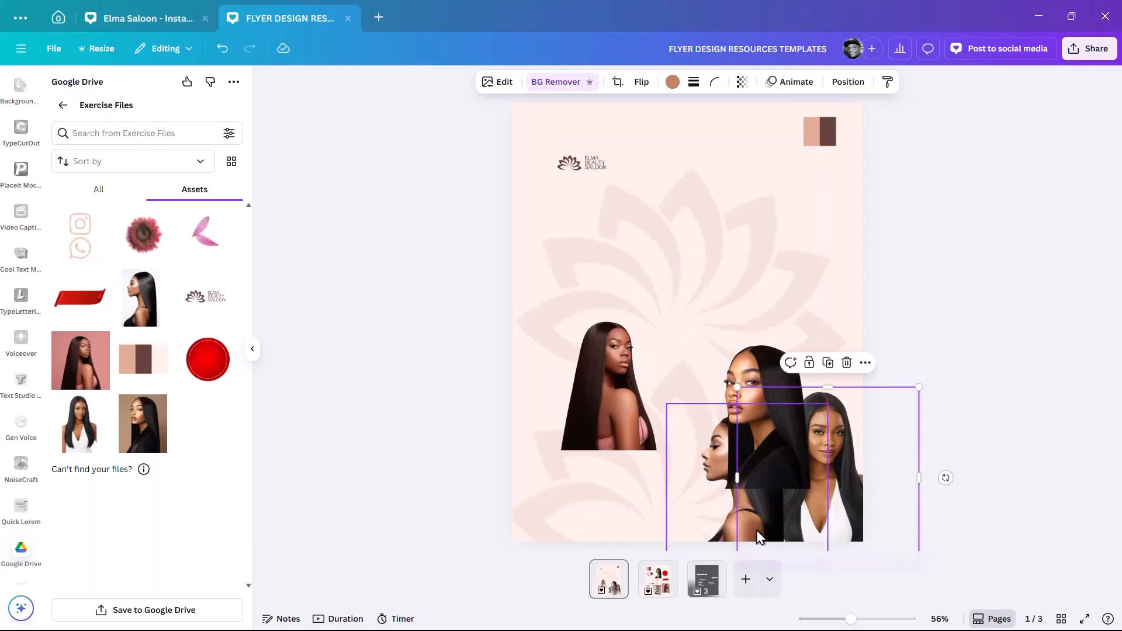
- Raise the woman in black and send her cutout backward behind the side-profile and white-top women
mouse_move(770, 367)
mouse_down()
mouse_move(781, 343)
mouse_move(778, 355)
mouse_up()
drag(771, 479, 772, 496)
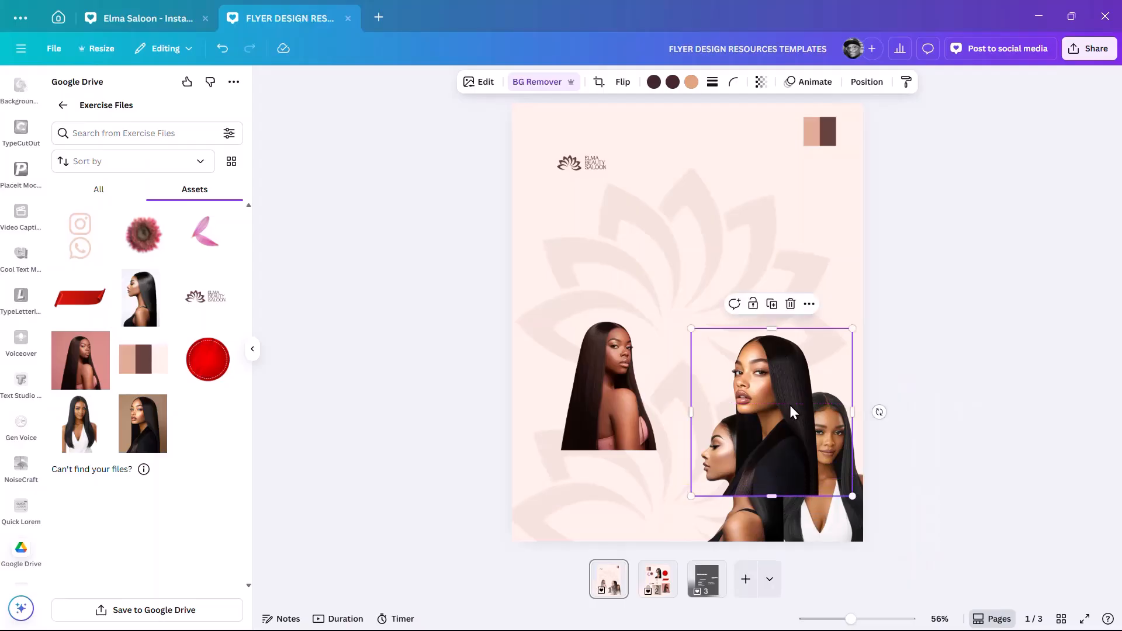
drag(793, 397, 798, 390)
key(ctrl+bracketleft)
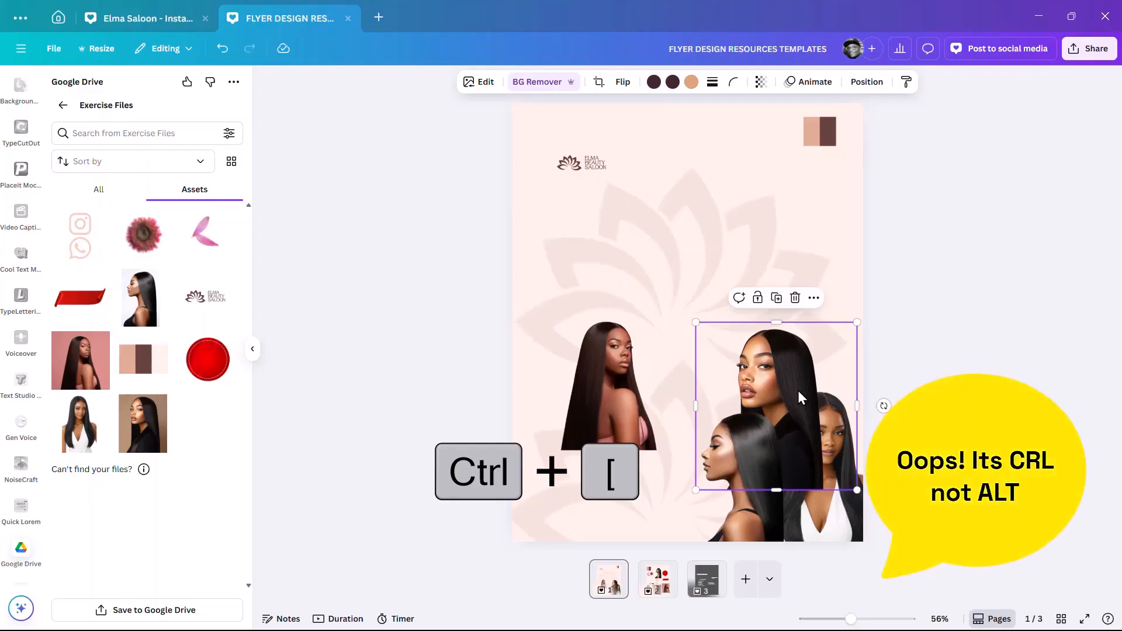
key(ctrl+bracketleft)
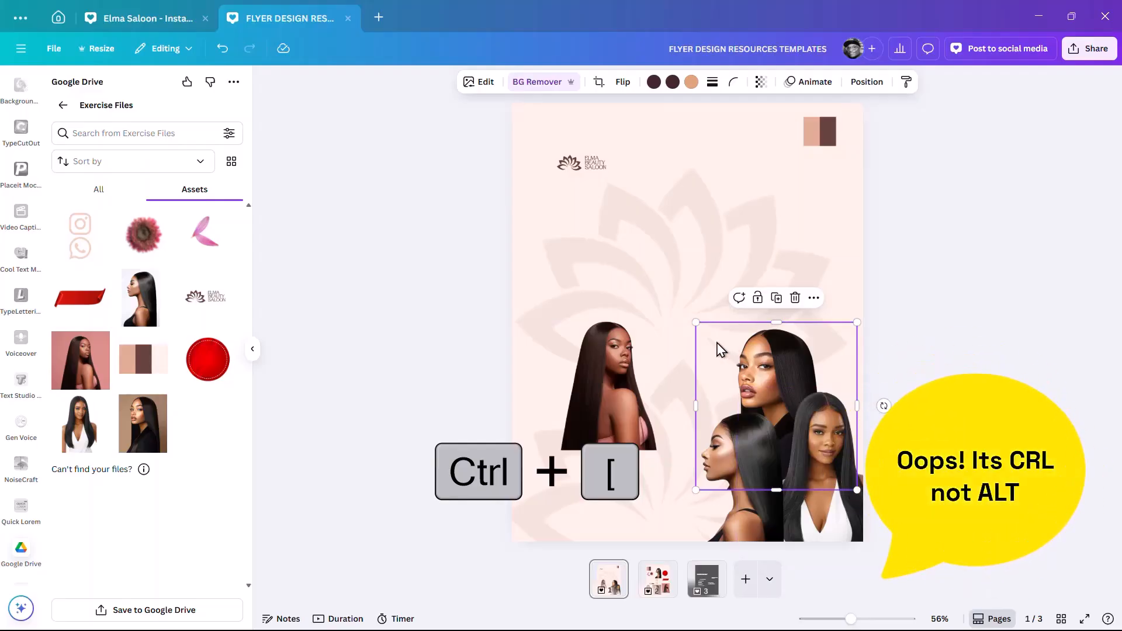
drag(780, 343, 767, 342)
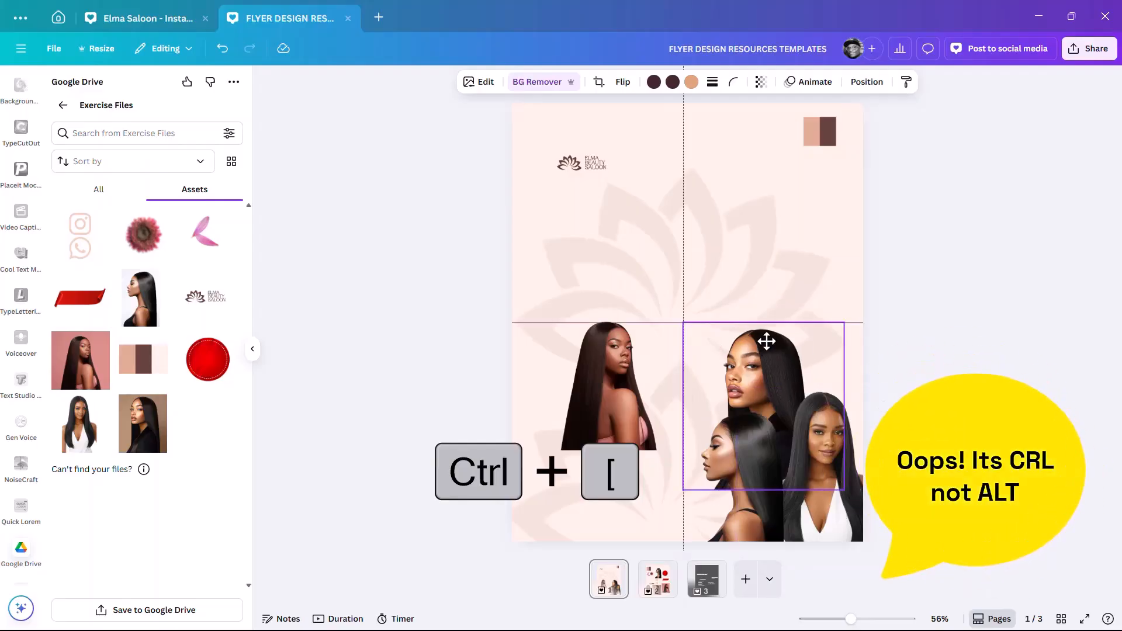
- Crop the right side of the pink-top woman's cutout slightly and flip it horizontally
click(614, 362)
drag(678, 380, 667, 379)
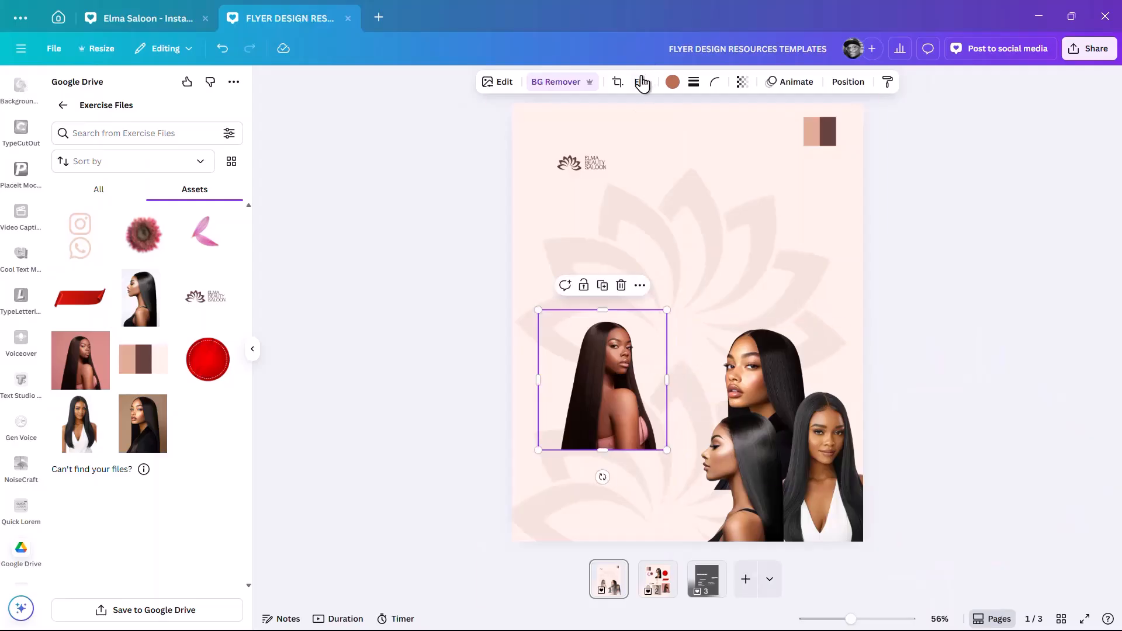
click(642, 81)
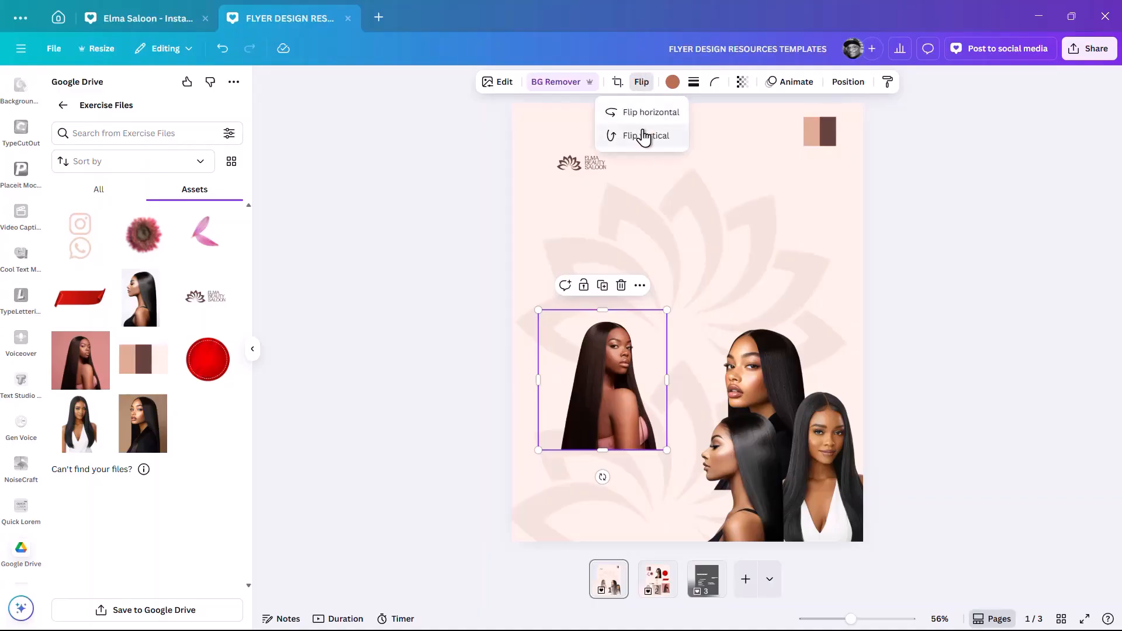
click(648, 112)
- Enlarge the flipped pink-top woman and place her behind and above the other three cutouts at the page's right edge
drag(647, 356, 811, 362)
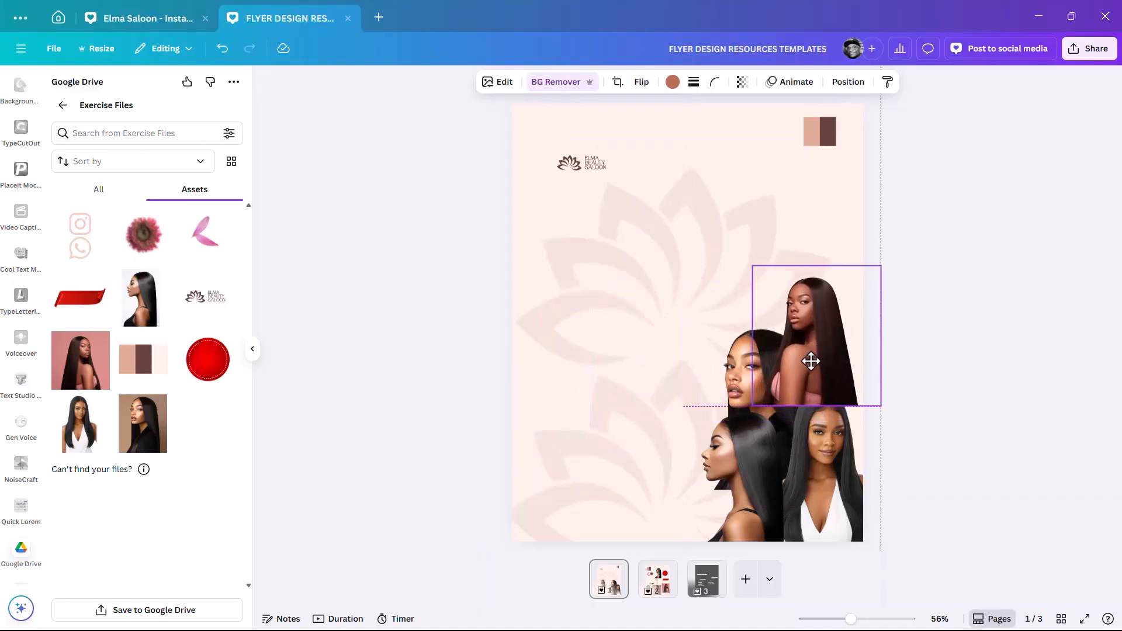
drag(883, 270, 934, 215)
drag(849, 310, 810, 341)
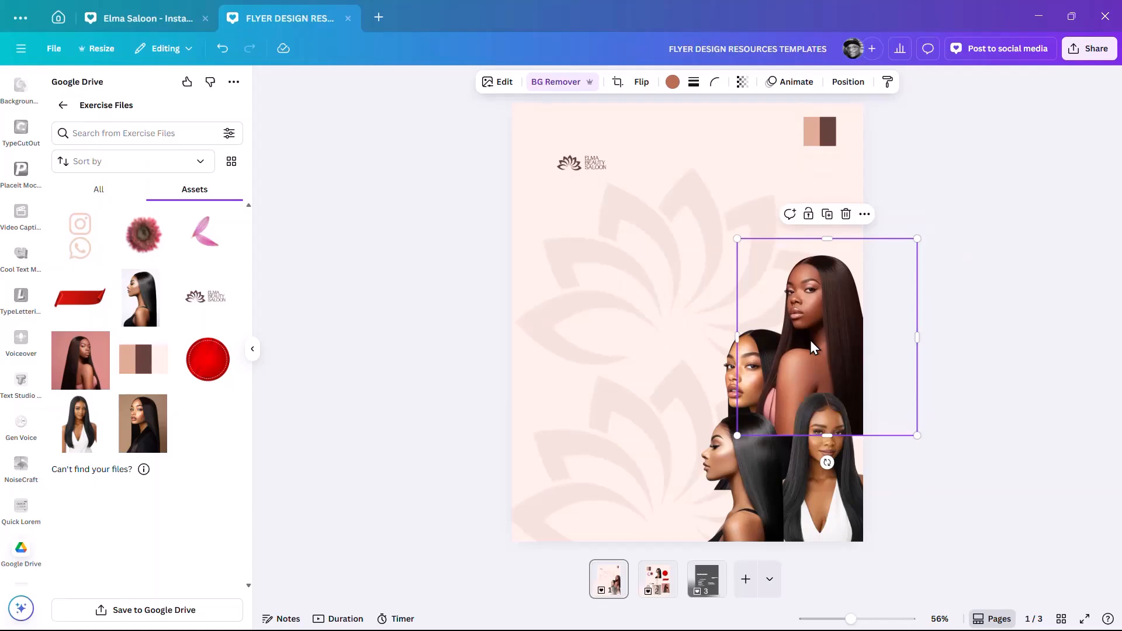
drag(838, 287, 827, 278)
- Enlarge the white-top woman further and fit her cutout into the page's lower-right corner beside the side-profile woman
click(845, 535)
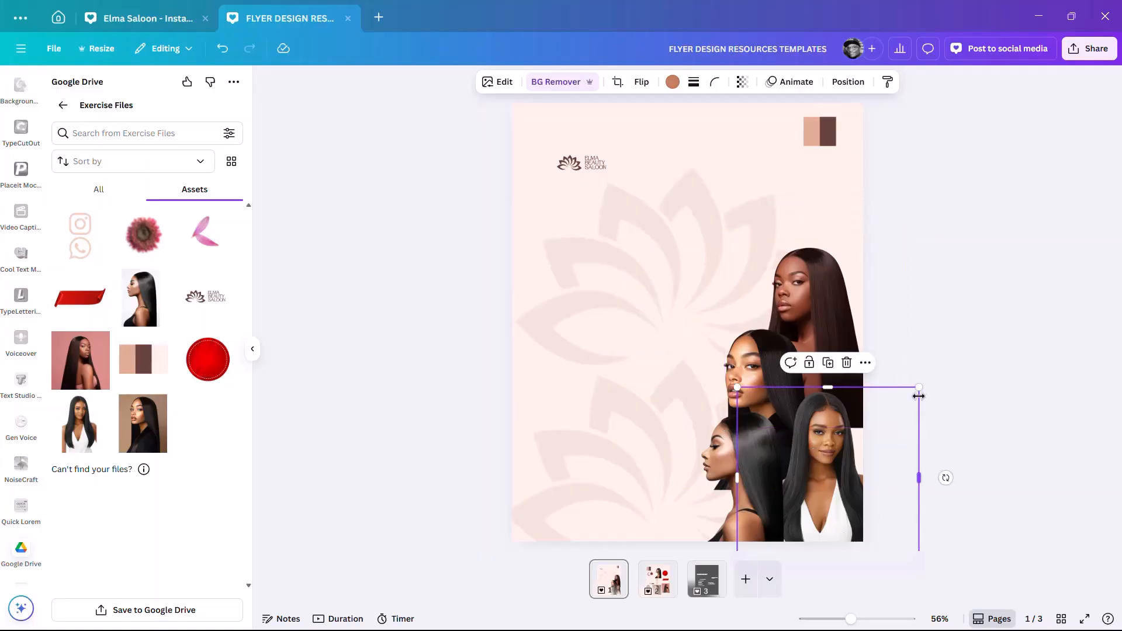
drag(923, 388, 959, 364)
drag(834, 466, 821, 504)
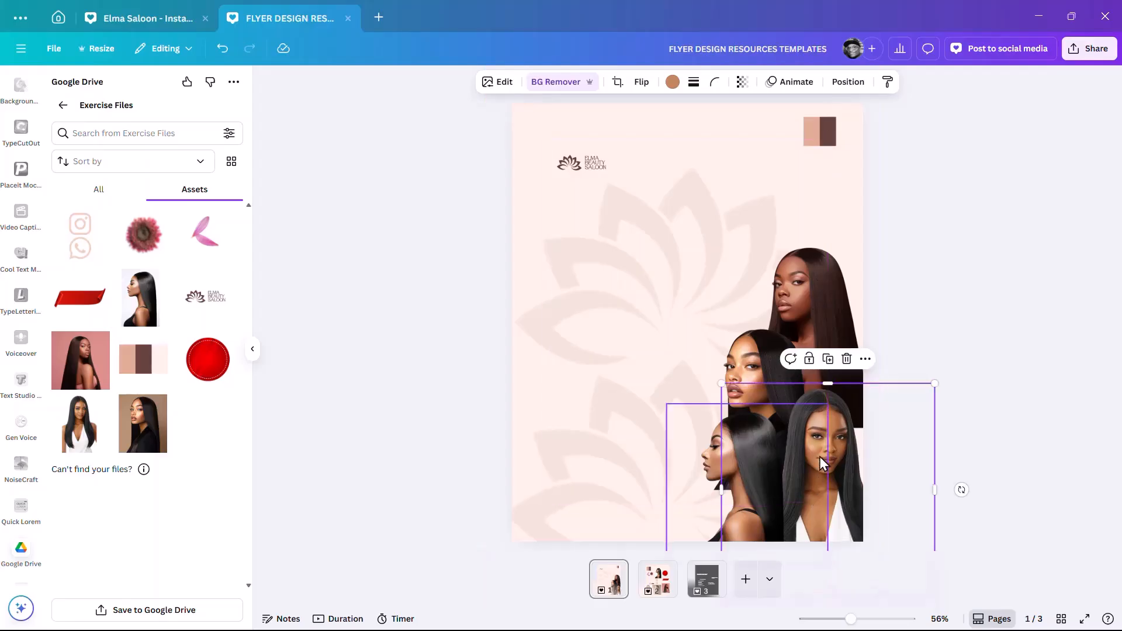
drag(840, 461, 838, 482)
drag(935, 404, 958, 382)
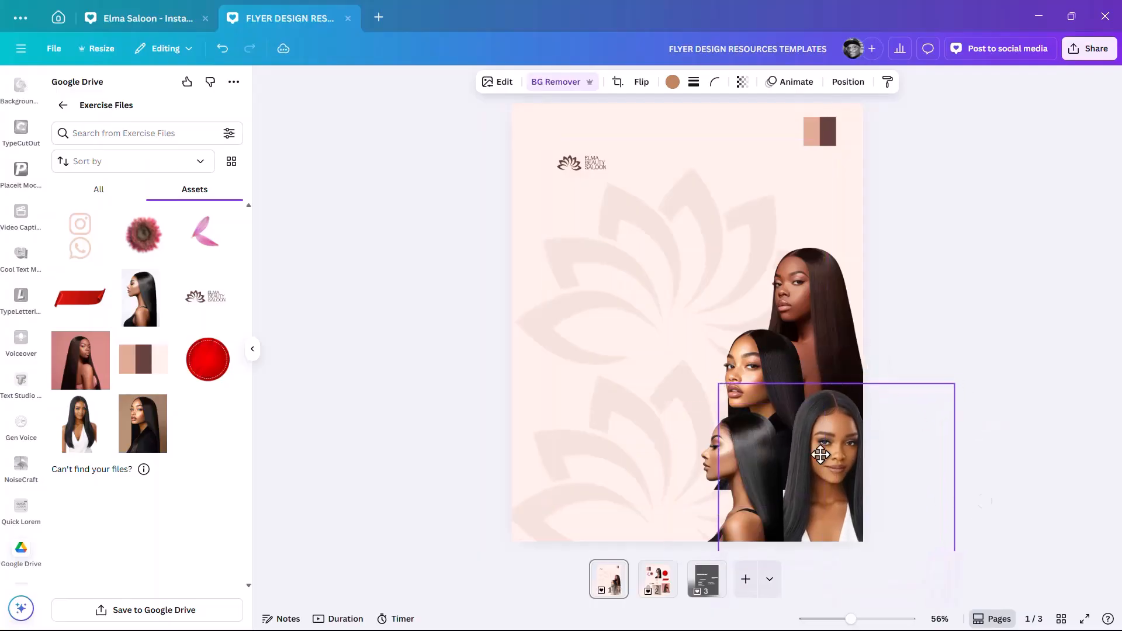
drag(832, 456, 819, 455)
- Enlarge the pink-top woman at the back of the group, shift her into place and crop her cutout's lower edge
click(810, 286)
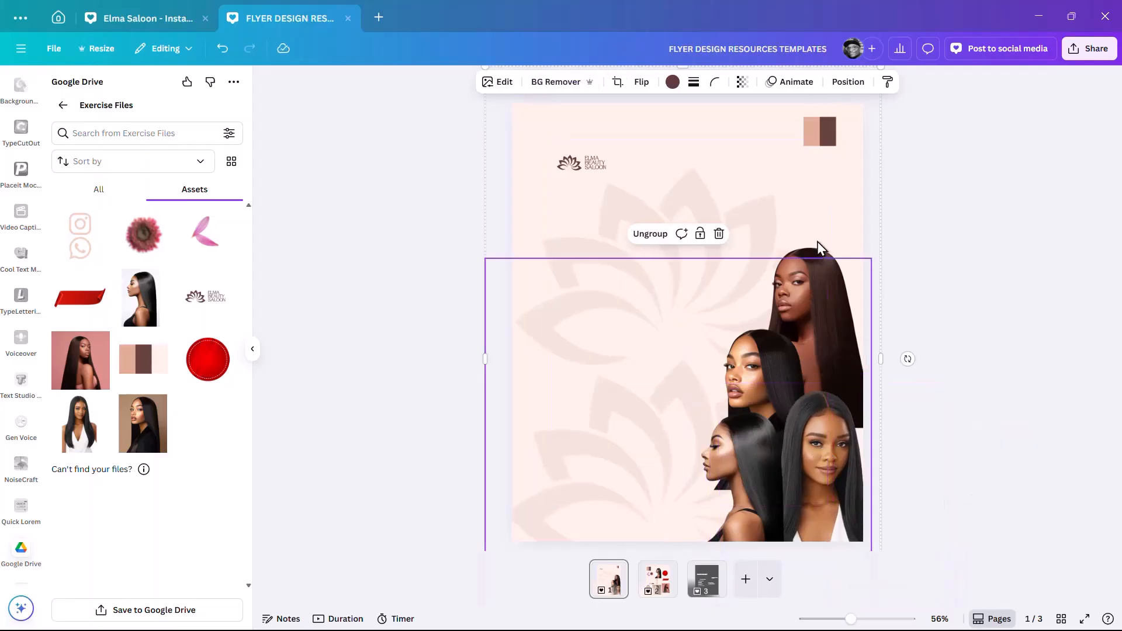
click(816, 245)
click(938, 245)
click(830, 290)
click(815, 260)
drag(905, 429, 993, 503)
drag(951, 424, 915, 403)
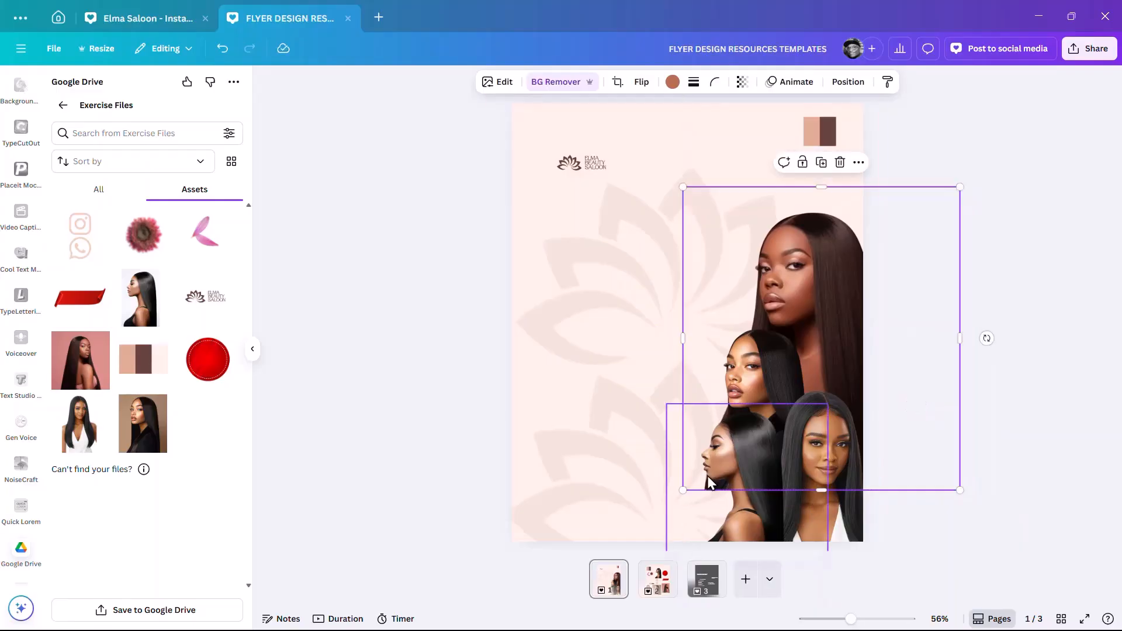
drag(821, 490, 833, 461)
- Fine-tune the arrangement of the front cutouts, raising the white-top woman beside the side-profile woman at the page's right edge
click(718, 488)
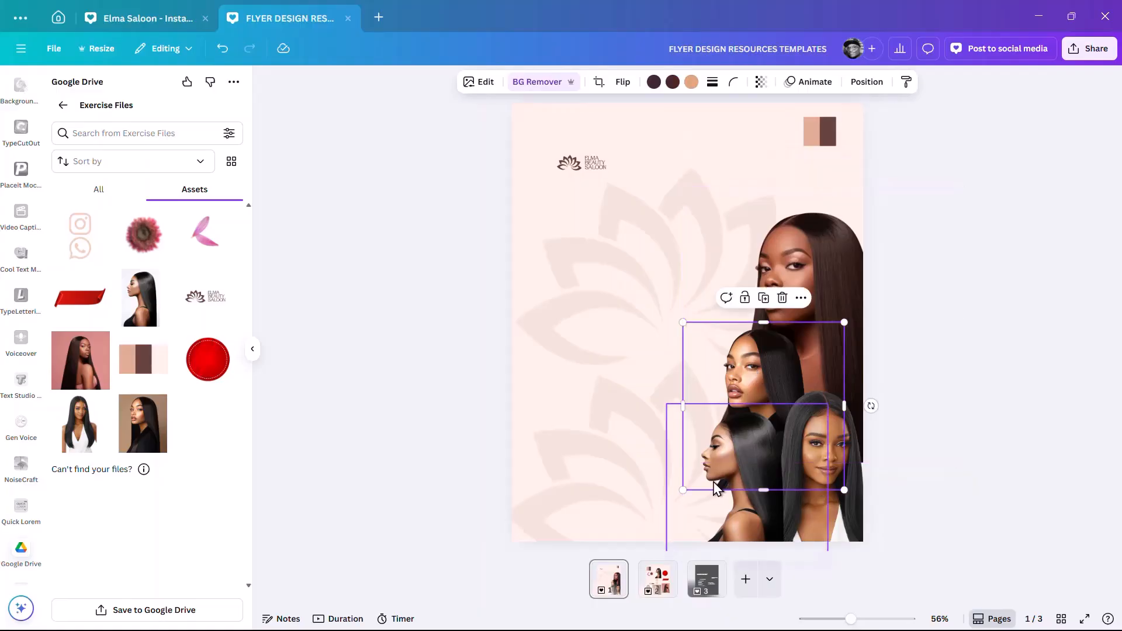
mouse_move(772, 488)
mouse_down()
mouse_move(765, 470)
mouse_move(765, 492)
mouse_up()
click(851, 486)
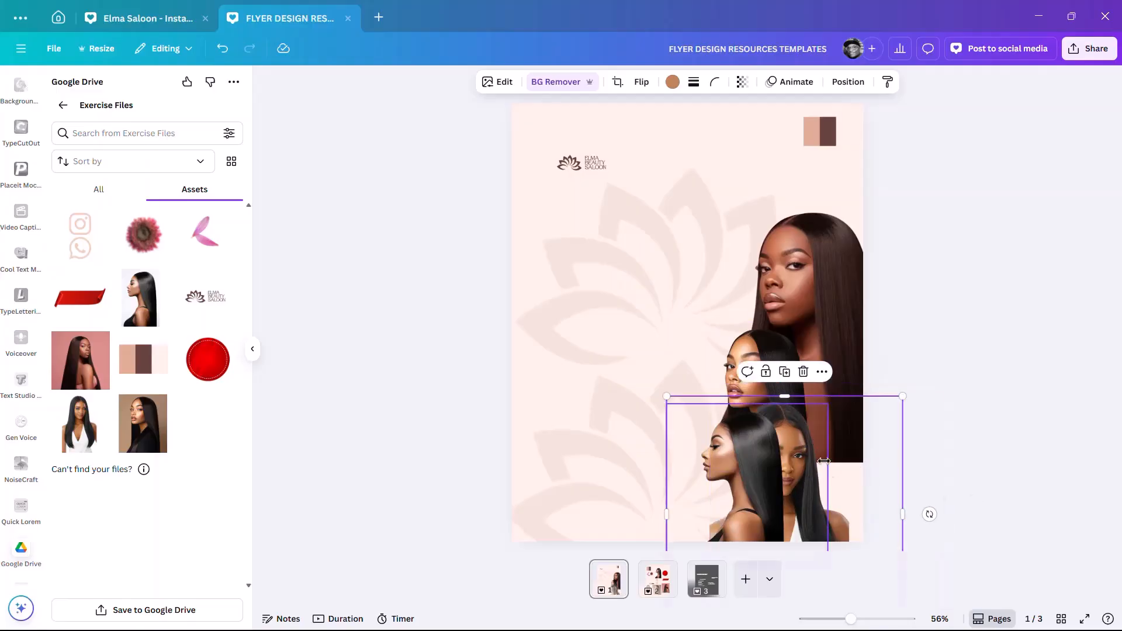
drag(852, 478, 894, 440)
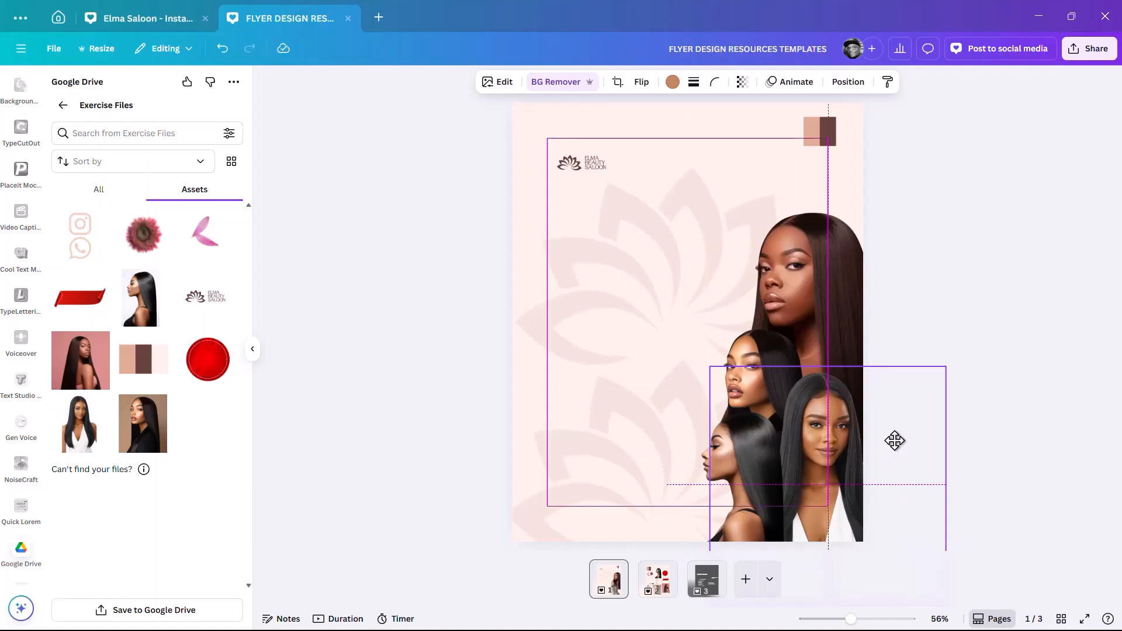
click(748, 462)
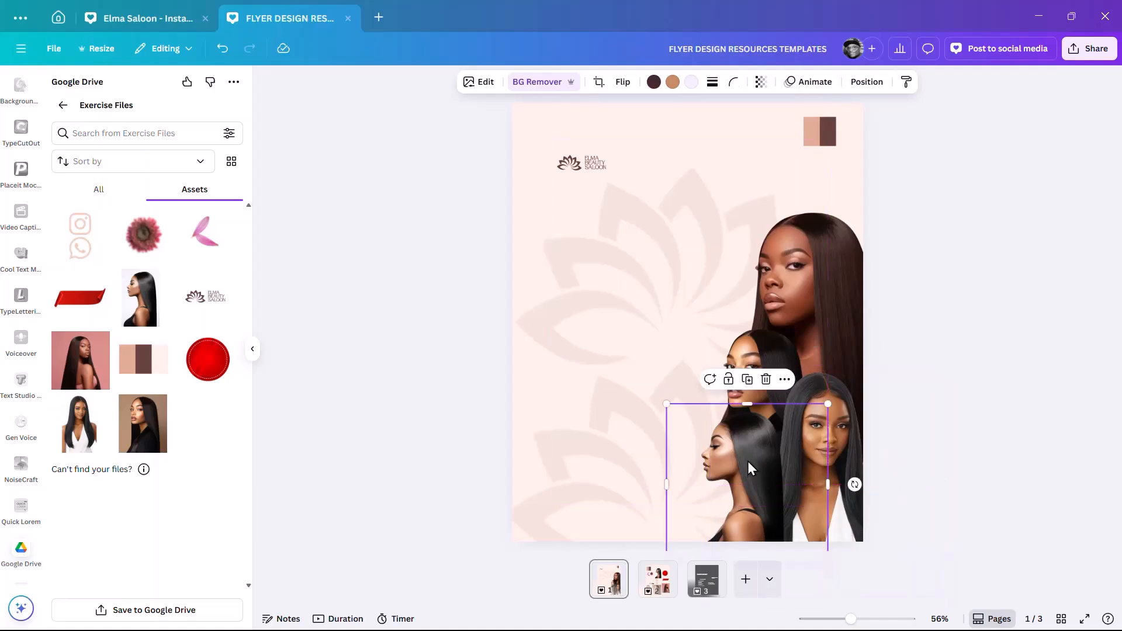
drag(748, 461, 747, 462)
click(768, 330)
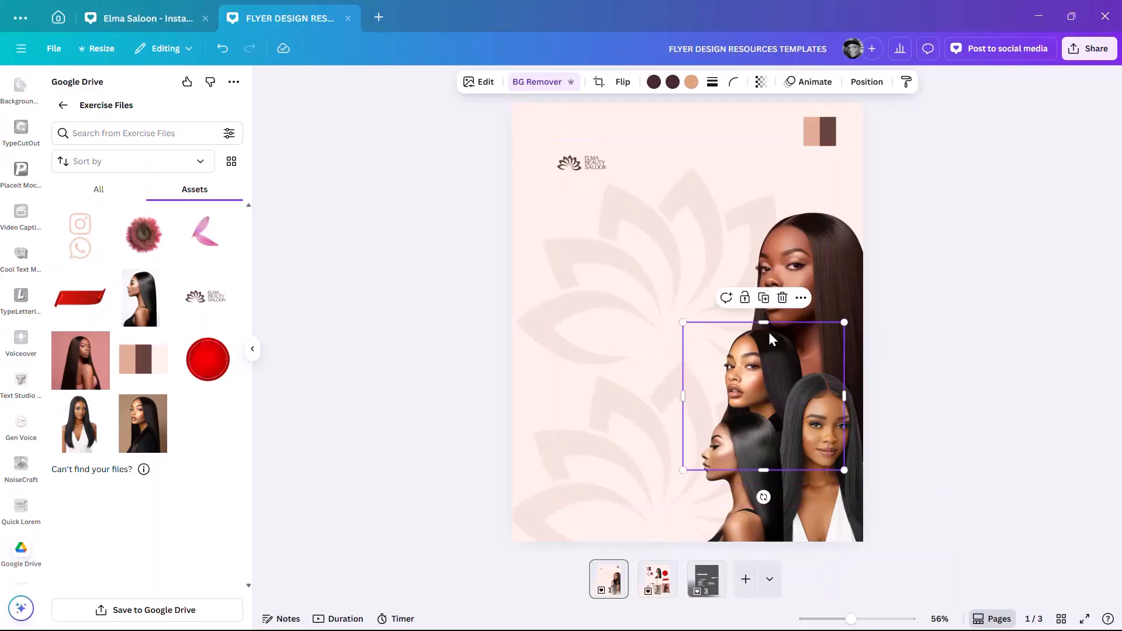
click(831, 254)
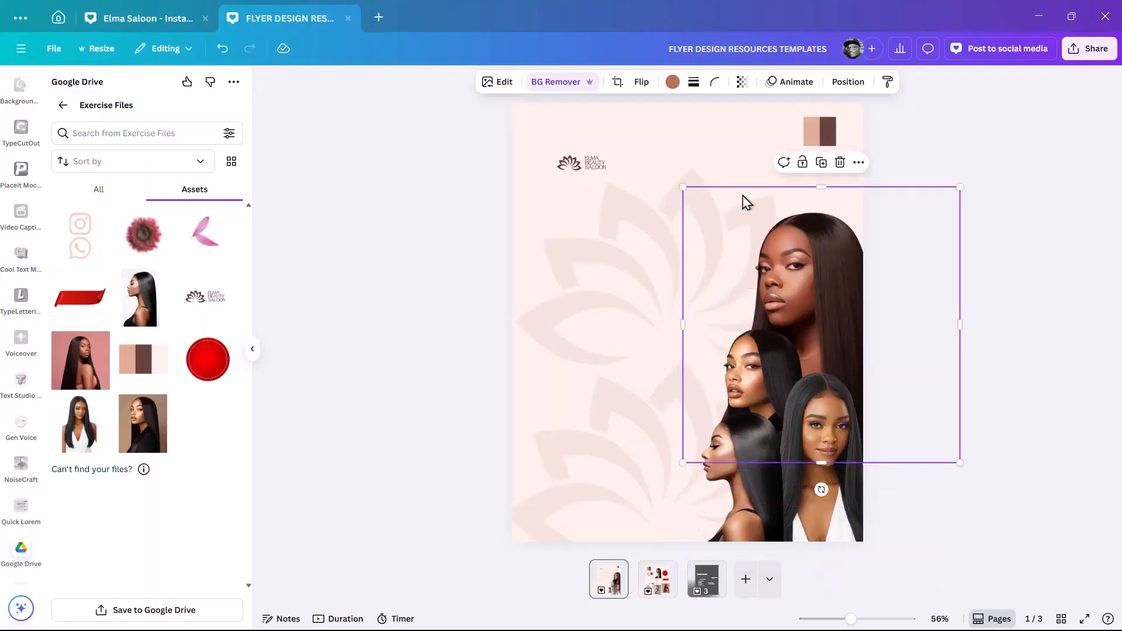
mouse_move(683, 188)
mouse_down()
mouse_move(661, 168)
mouse_move(671, 179)
mouse_up()
key(ctrl+z)
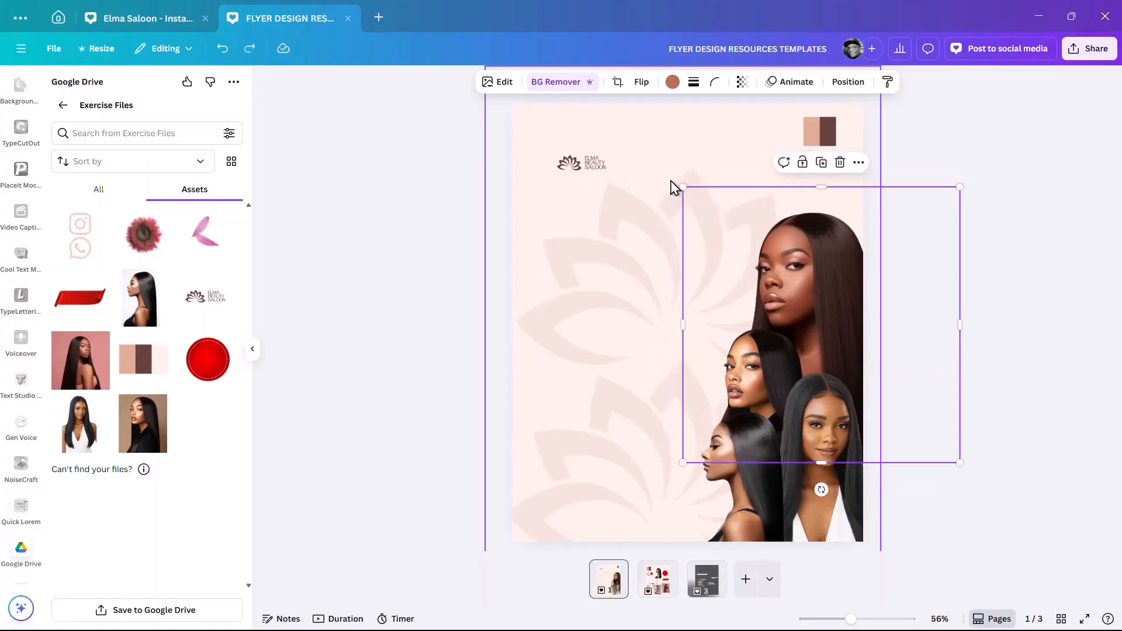
- Select all four women cutouts together and shift the group slightly up and towards the page's left
click(1011, 299)
drag(964, 219, 766, 547)
drag(833, 423, 830, 404)
drag(828, 413, 832, 413)
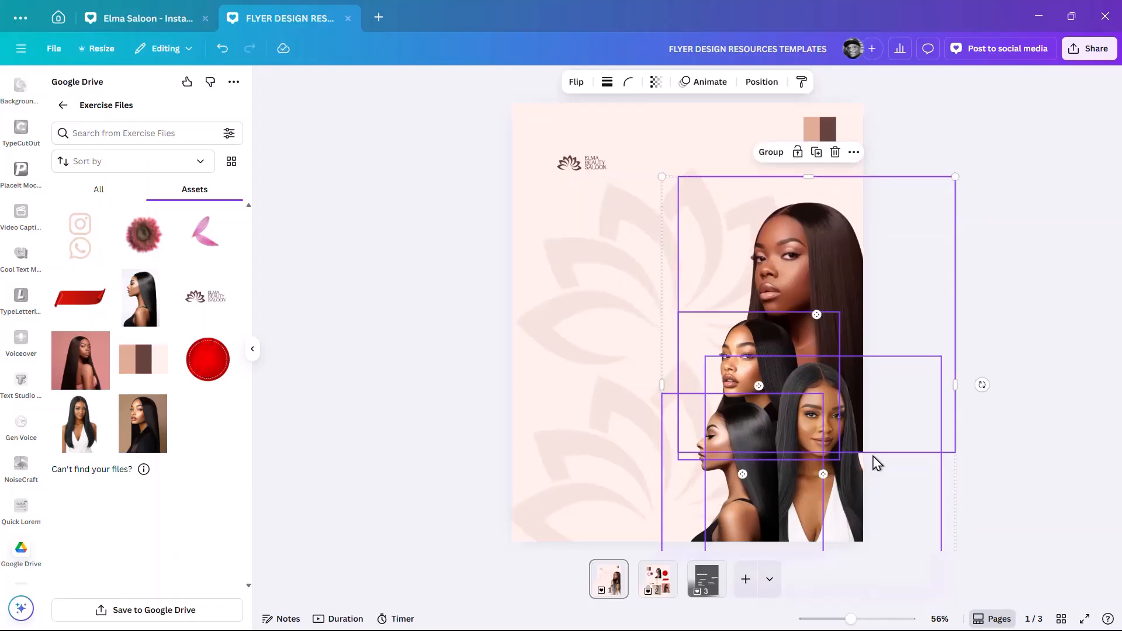
click(970, 315)
- Add a square shape behind the women at the page's right edge and fill it with black
key(r)
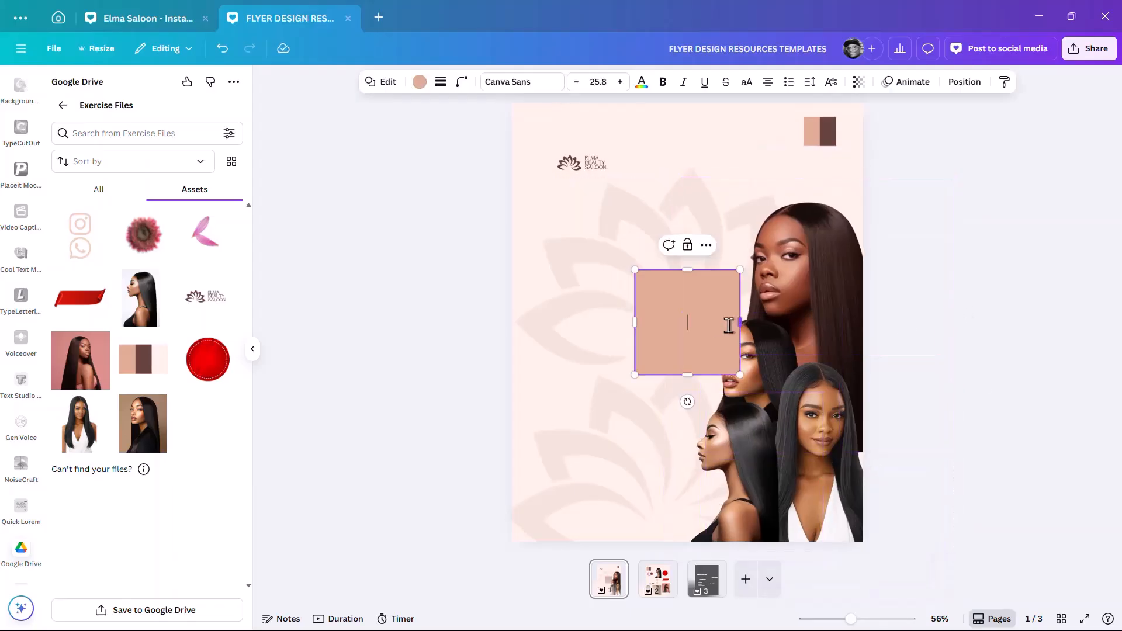
click(920, 338)
click(691, 316)
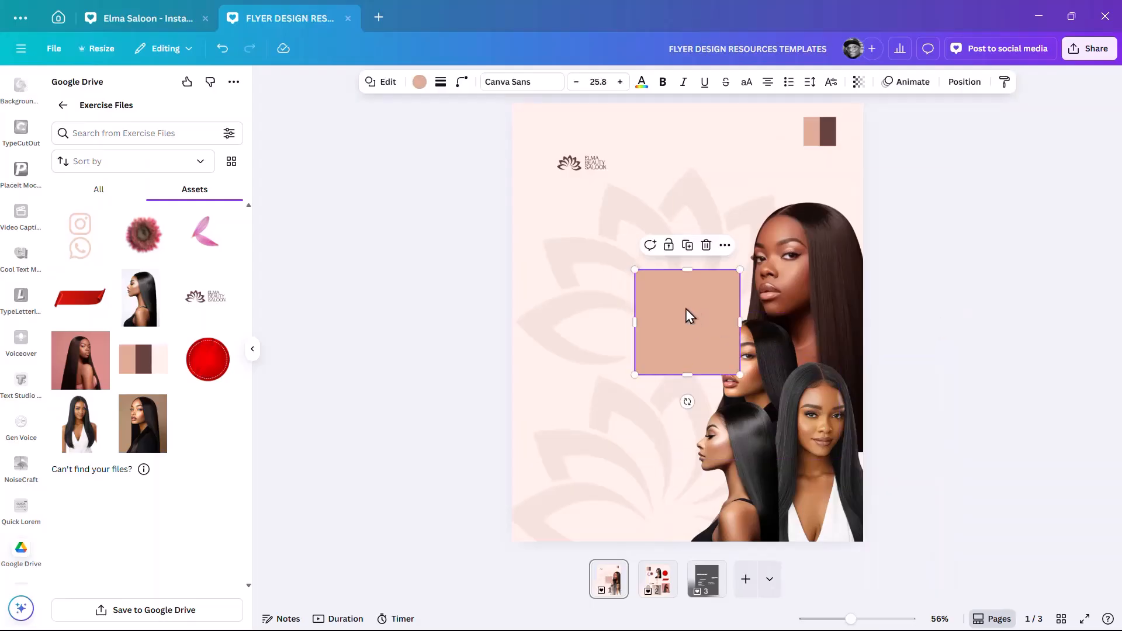
drag(691, 310, 886, 450)
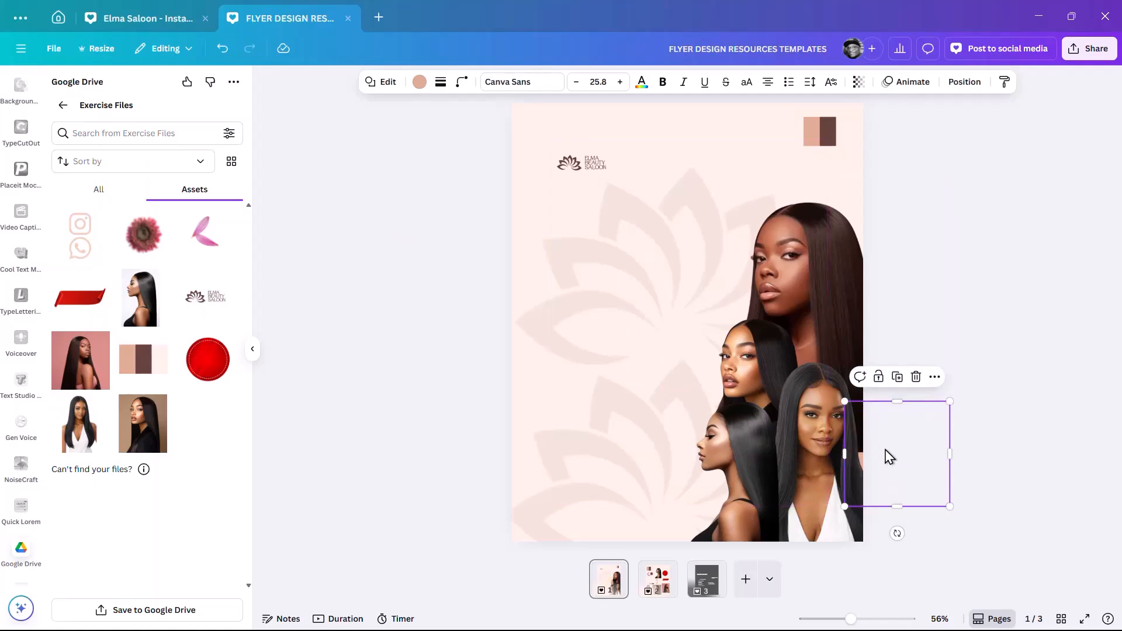
click(420, 84)
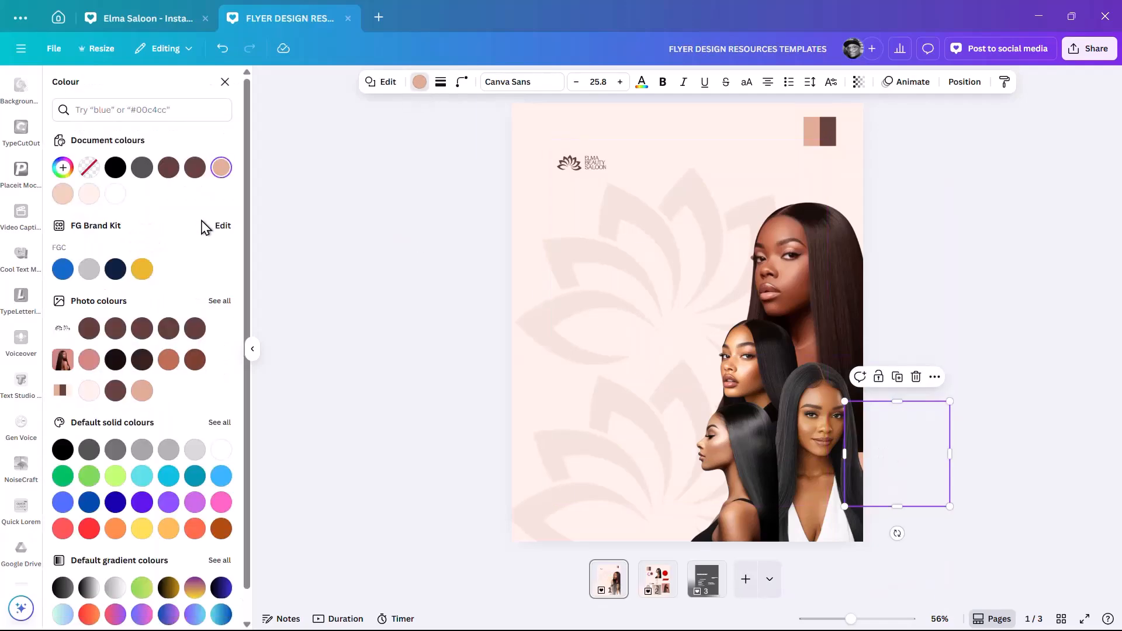
click(116, 172)
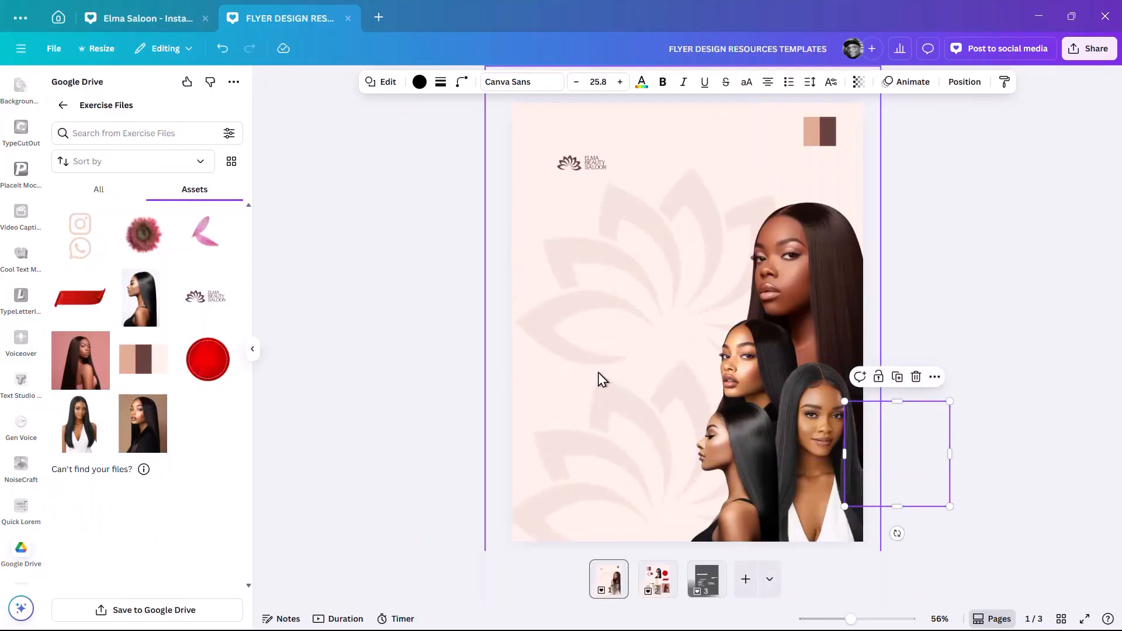
- Add a wide rectangle across the lower middle of the page, beside the white-top woman, with corner rounding of 46
key(r)
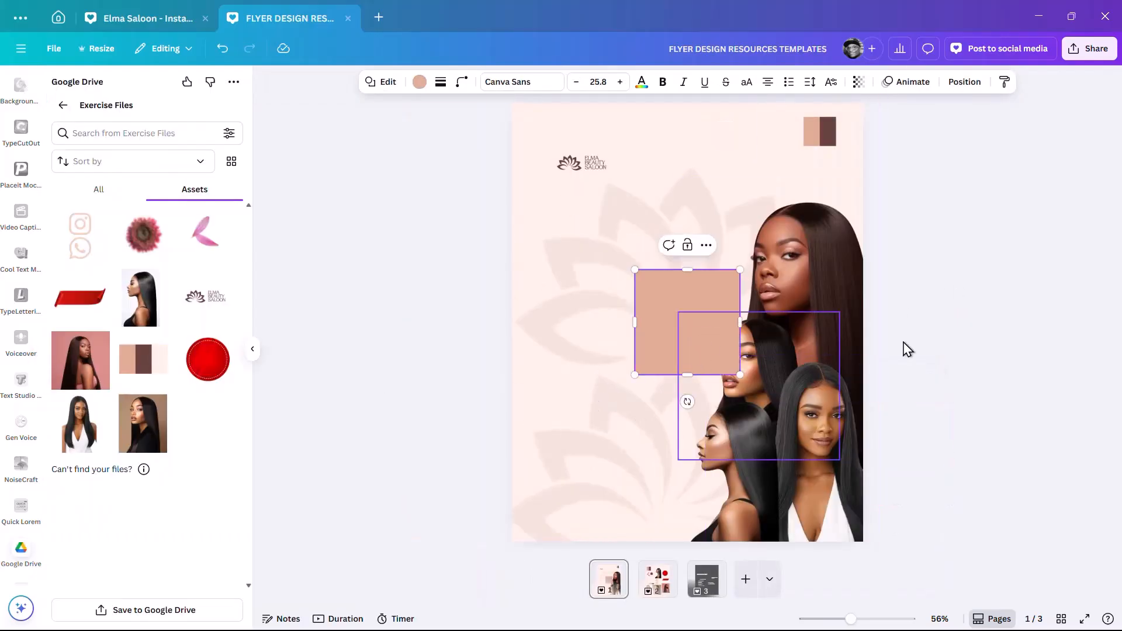
drag(701, 314, 794, 409)
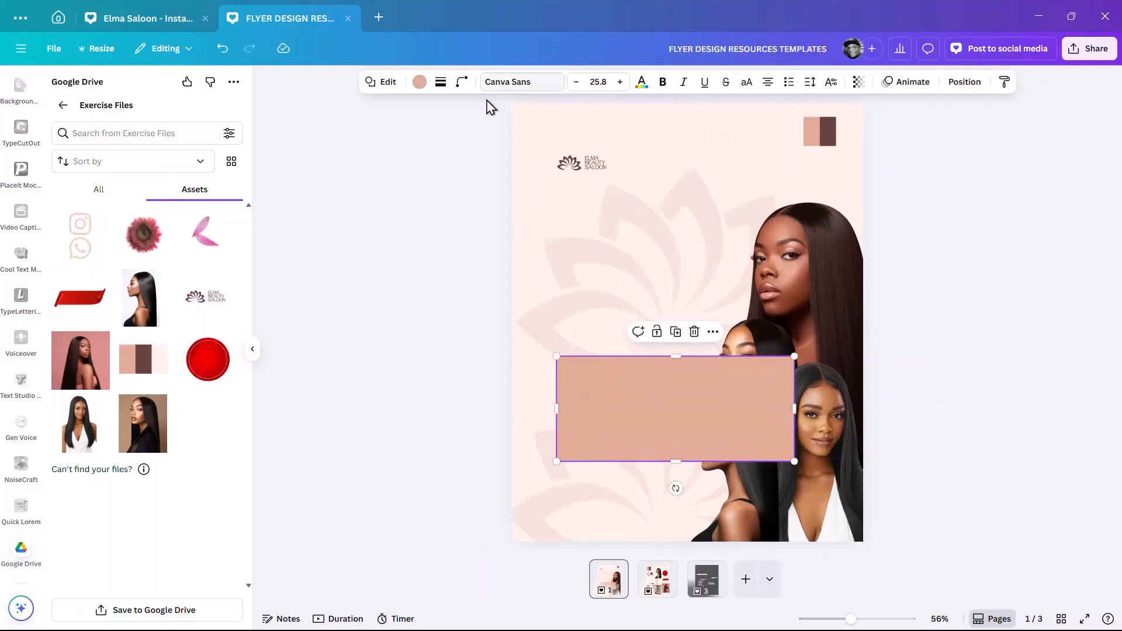
click(462, 82)
drag(402, 130, 444, 156)
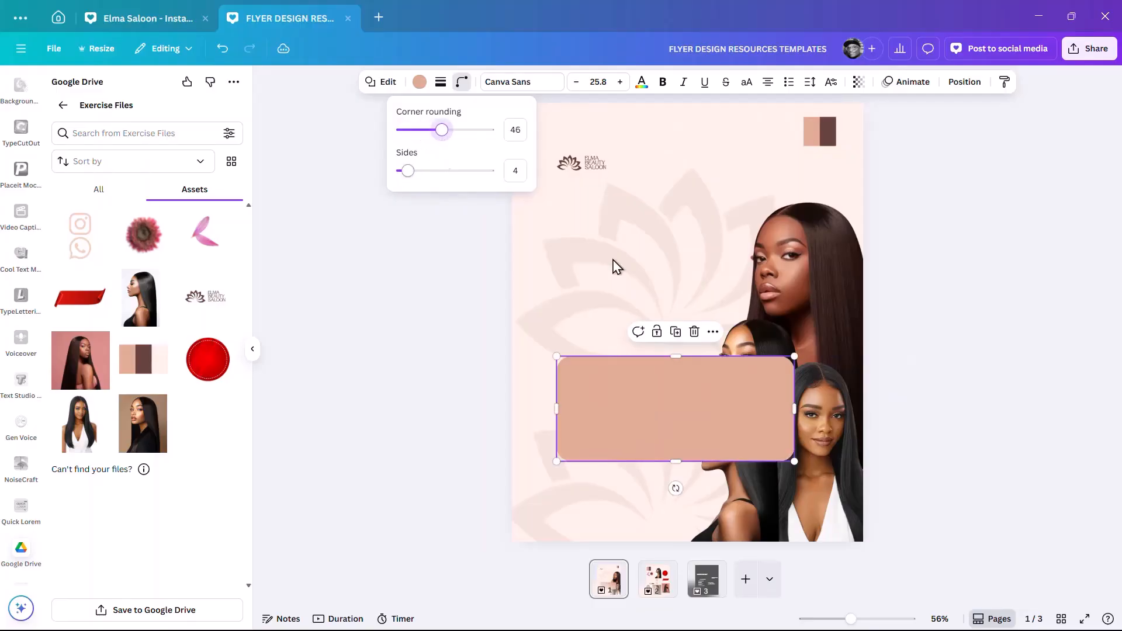
click(996, 324)
drag(718, 399, 705, 394)
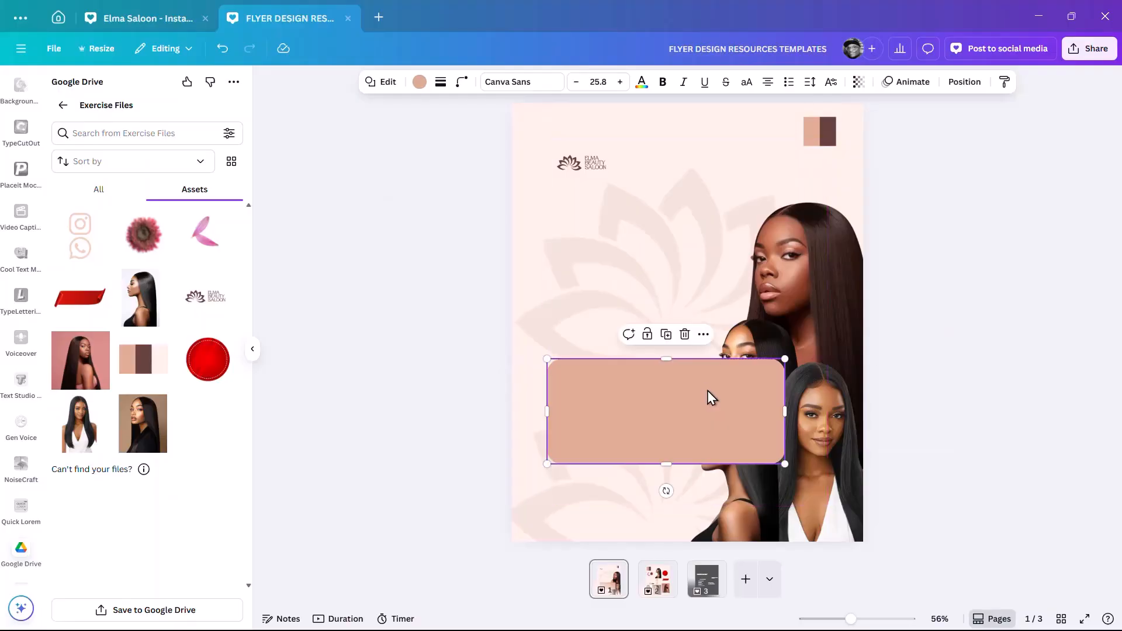
- Fill the rounded rectangle with the palette's dark brown and send it behind the women cutouts
click(419, 82)
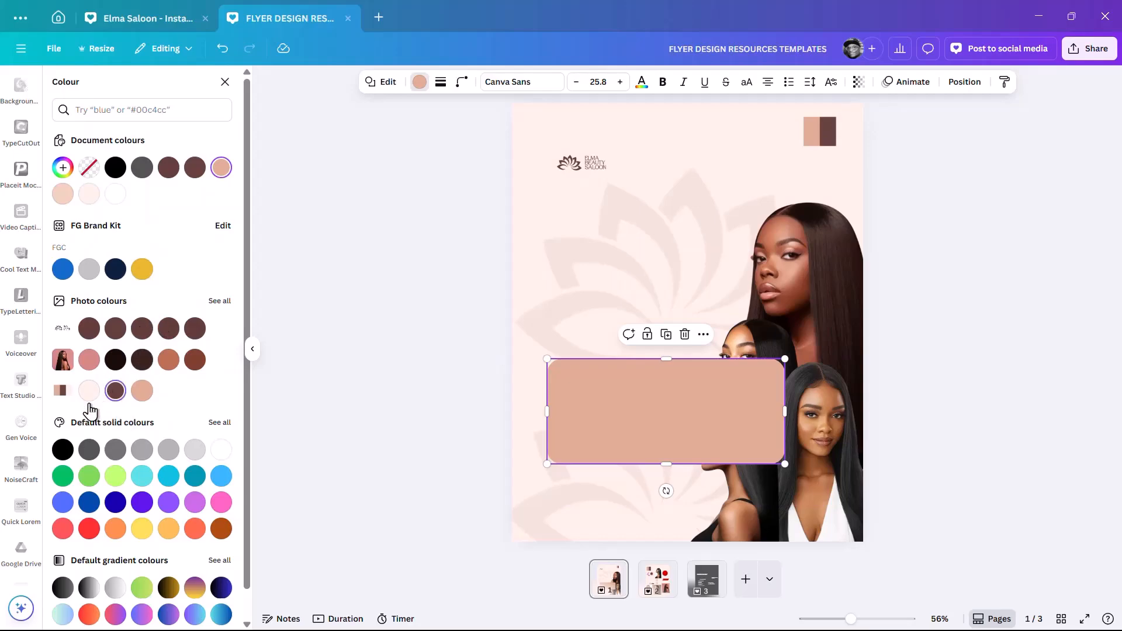
click(115, 391)
click(937, 408)
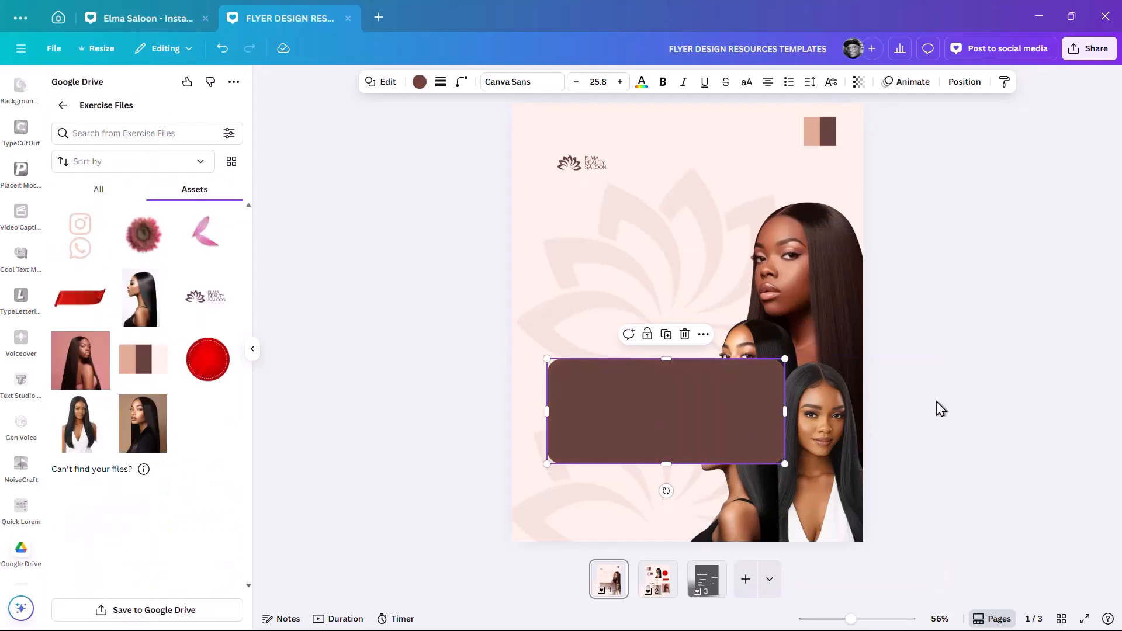
click(718, 446)
key(ctrl+bracketleft)
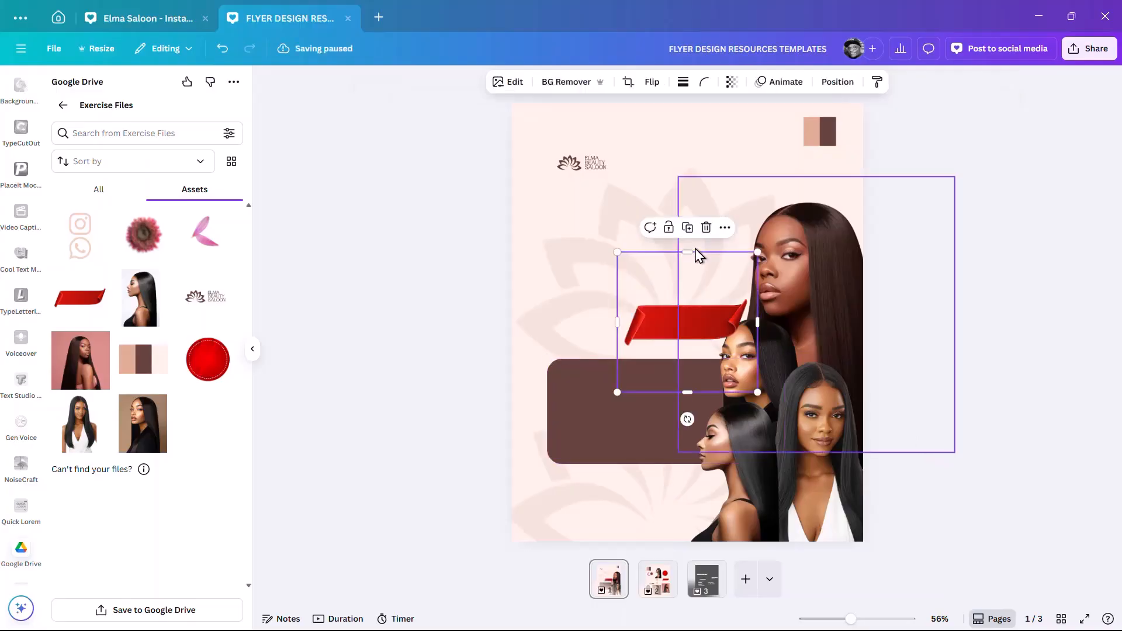
- Add the red ribbon, crop its empty upper and lower margins and place it across the brown box's upper edge
drag(689, 251, 694, 293)
drag(688, 396, 685, 357)
drag(696, 318, 638, 351)
- Extend the brown rounded box's lower edge slightly downward
click(596, 462)
drag(664, 466, 665, 475)
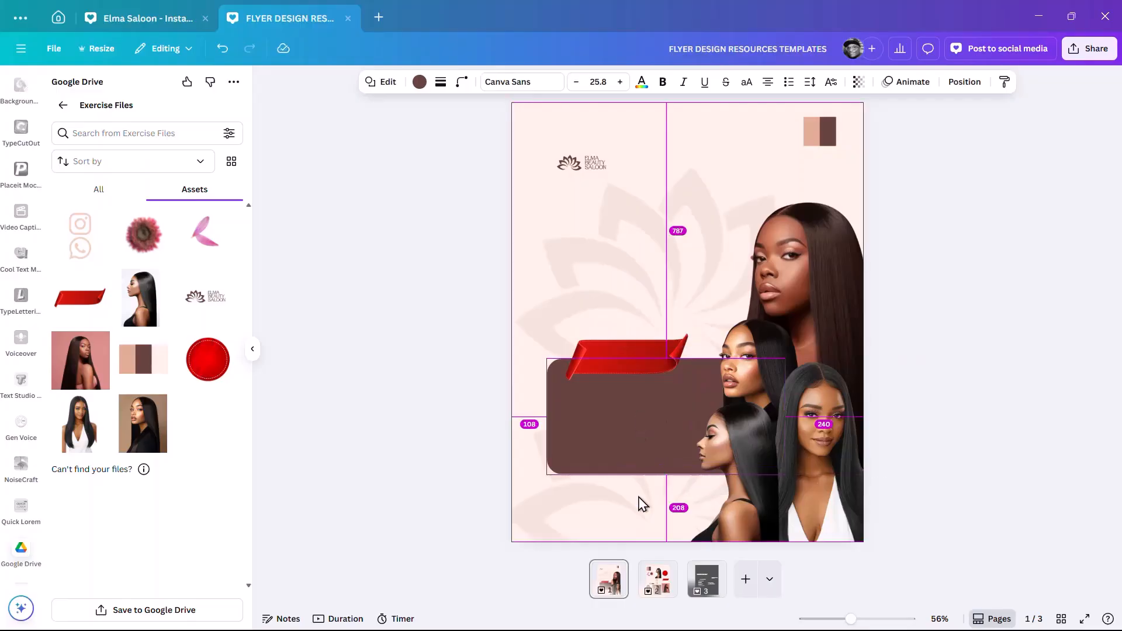
click(962, 416)
- Duplicate the brown box onto the page's bottom edge, reduce its height and stretch it across the full page width
drag(638, 408, 626, 549)
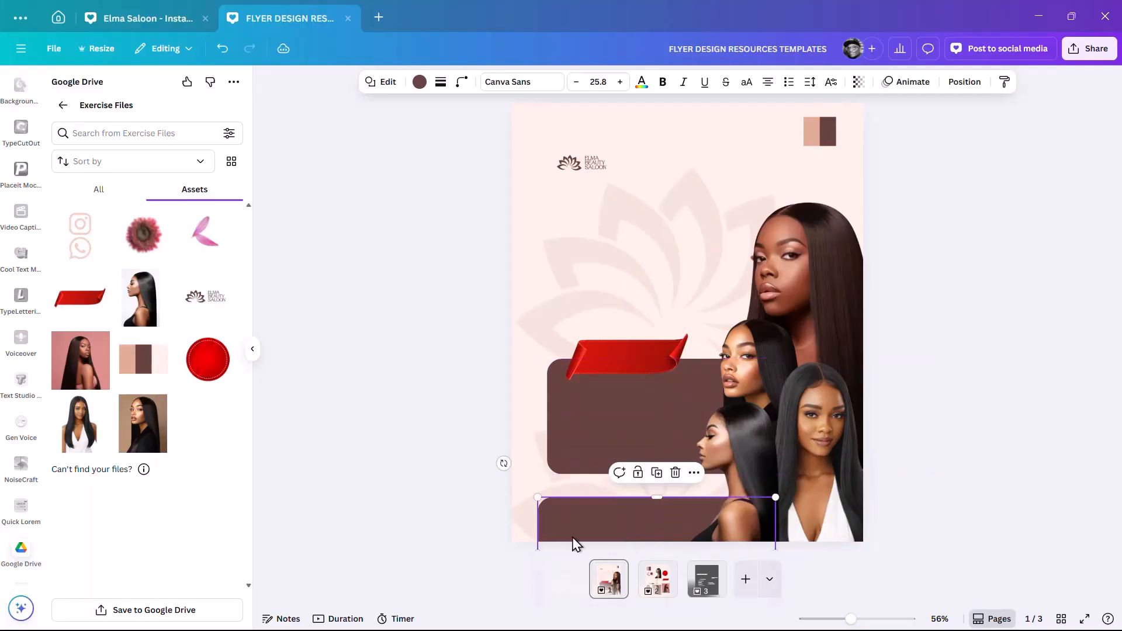
scroll(742, 527, down, 3)
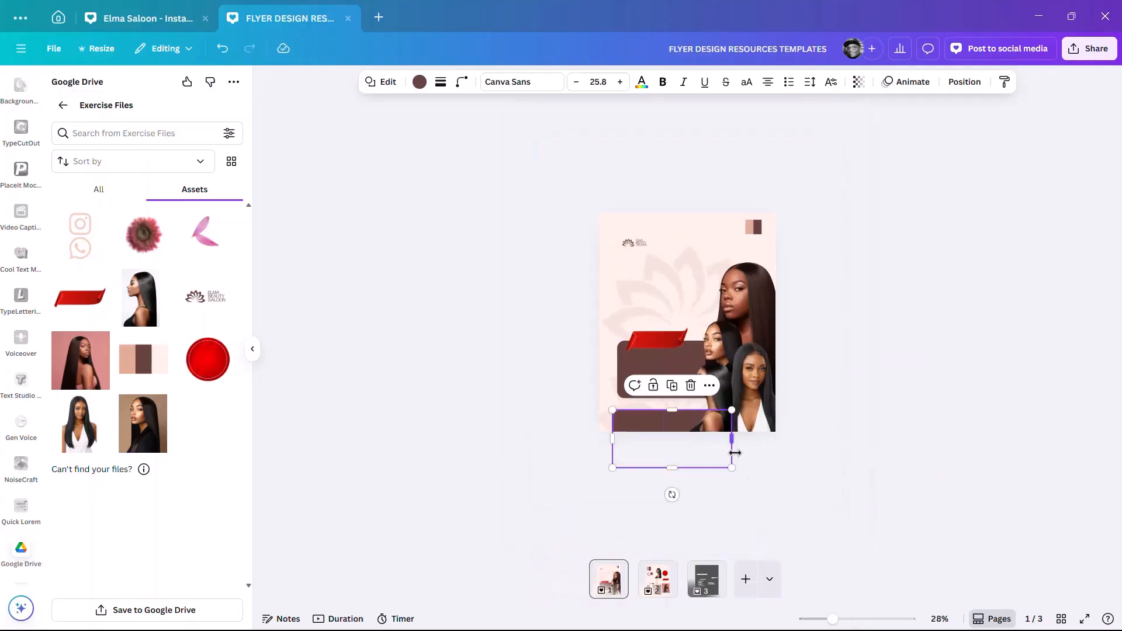
drag(670, 468, 671, 448)
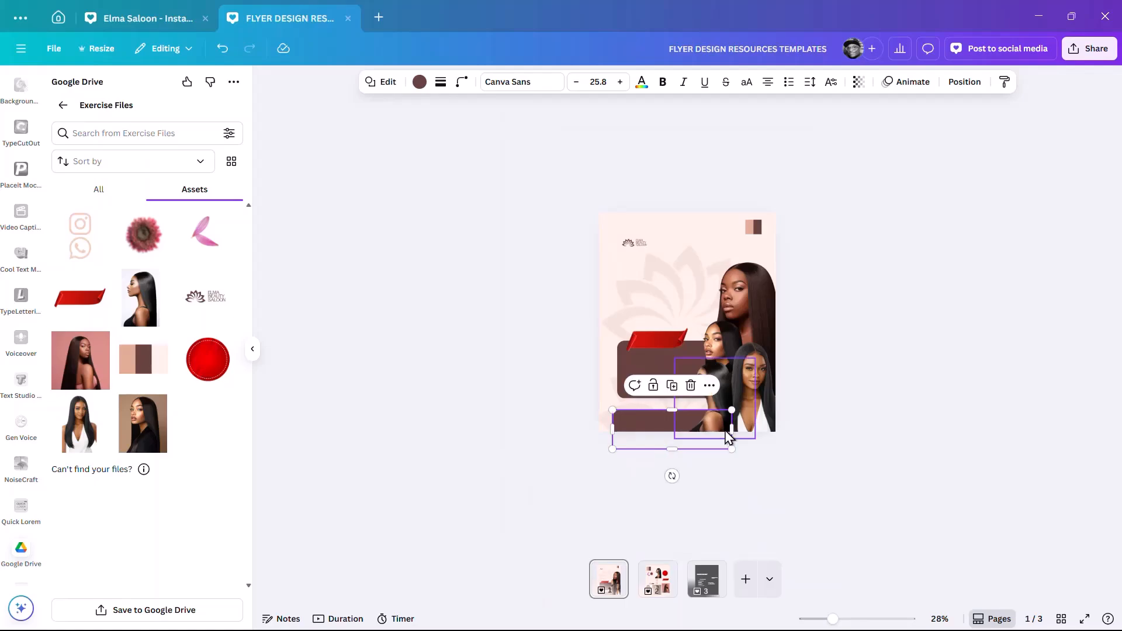
drag(732, 430, 776, 438)
drag(612, 427, 601, 427)
- Bring the full-width brown footer bar in front of the women cutouts
ctrl+scroll(672, 431, up, 5)
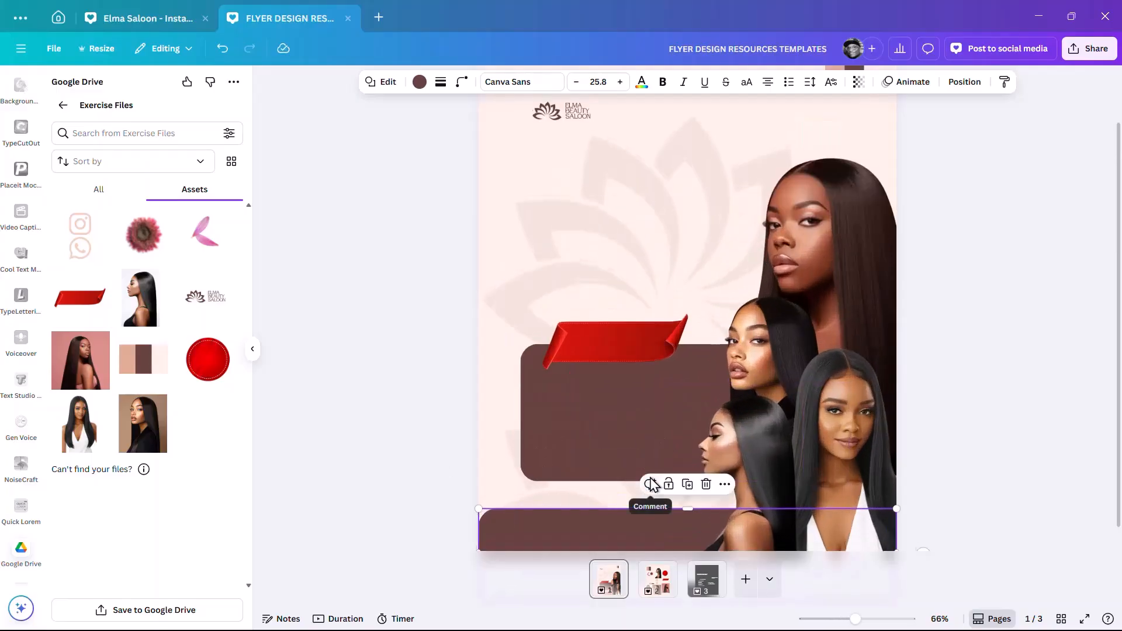
scroll(605, 507, down, 1)
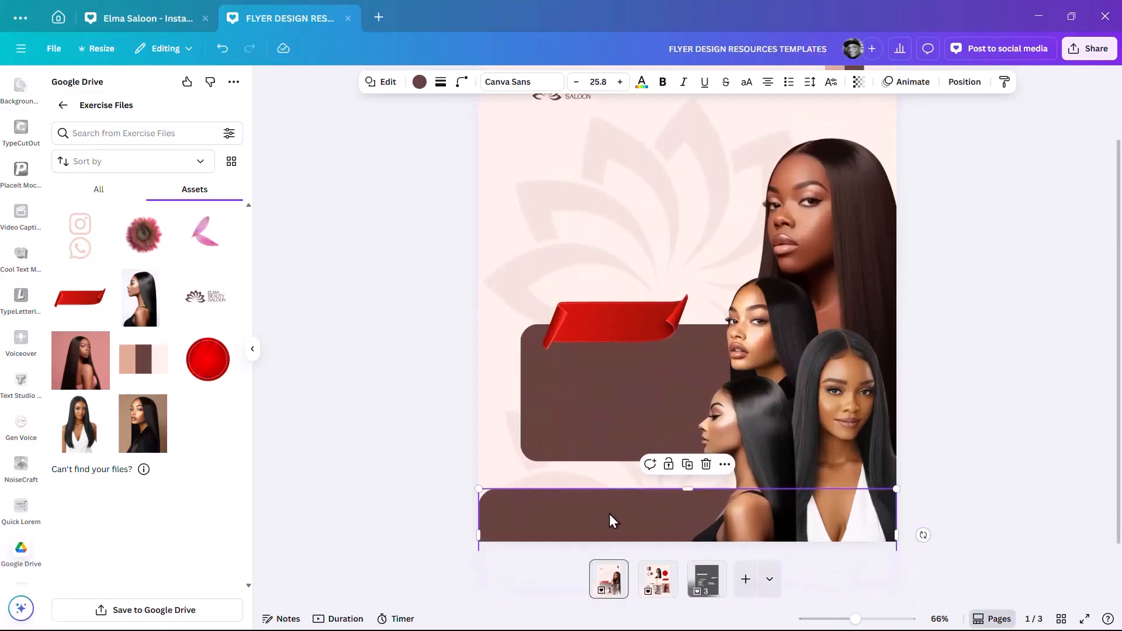
key(ctrl+bracketright)
key(ctrl+bracketright)
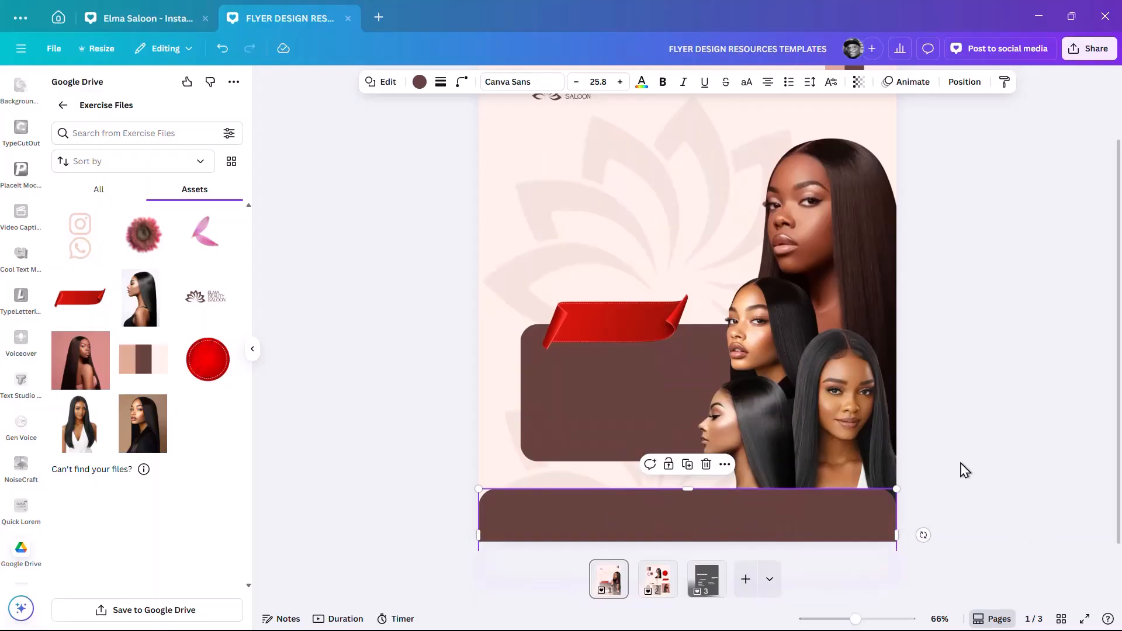
scroll(571, 339, down, 1)
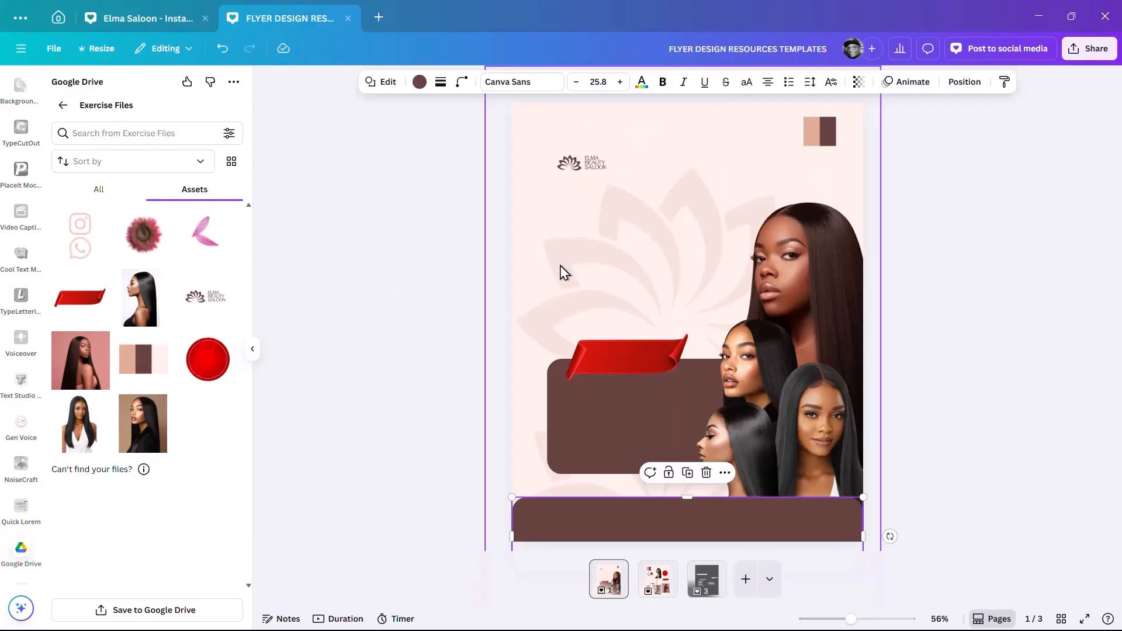
- Bring the "Elma beauty Salon" text from page 3 onto page 1 and place it below the logo
click(706, 579)
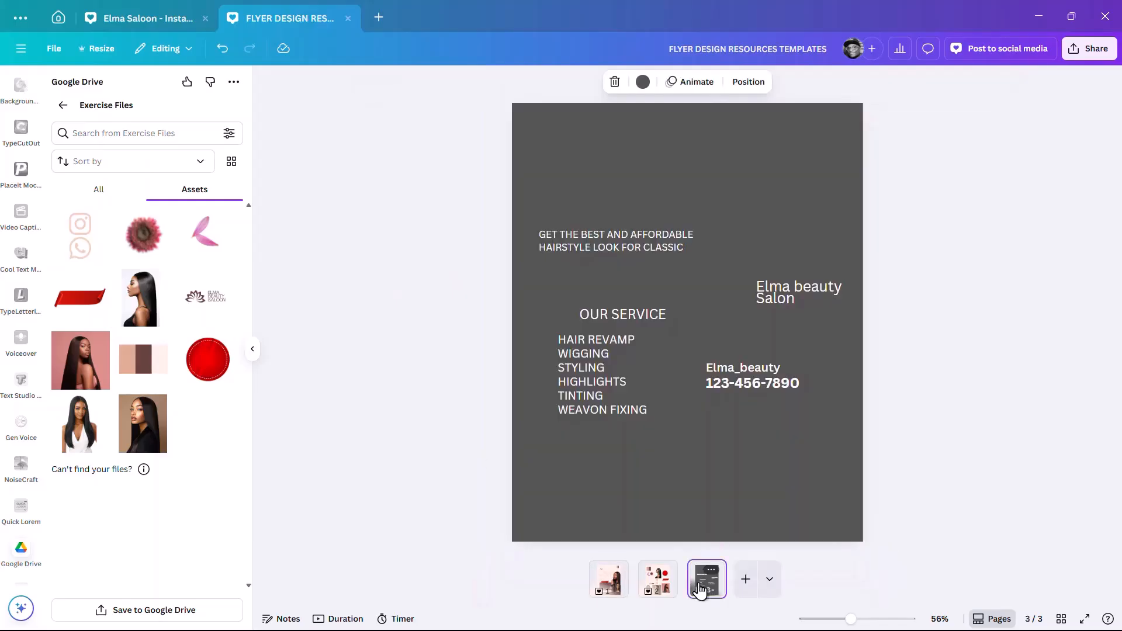
click(787, 300)
drag(808, 293, 607, 578)
drag(806, 290, 616, 218)
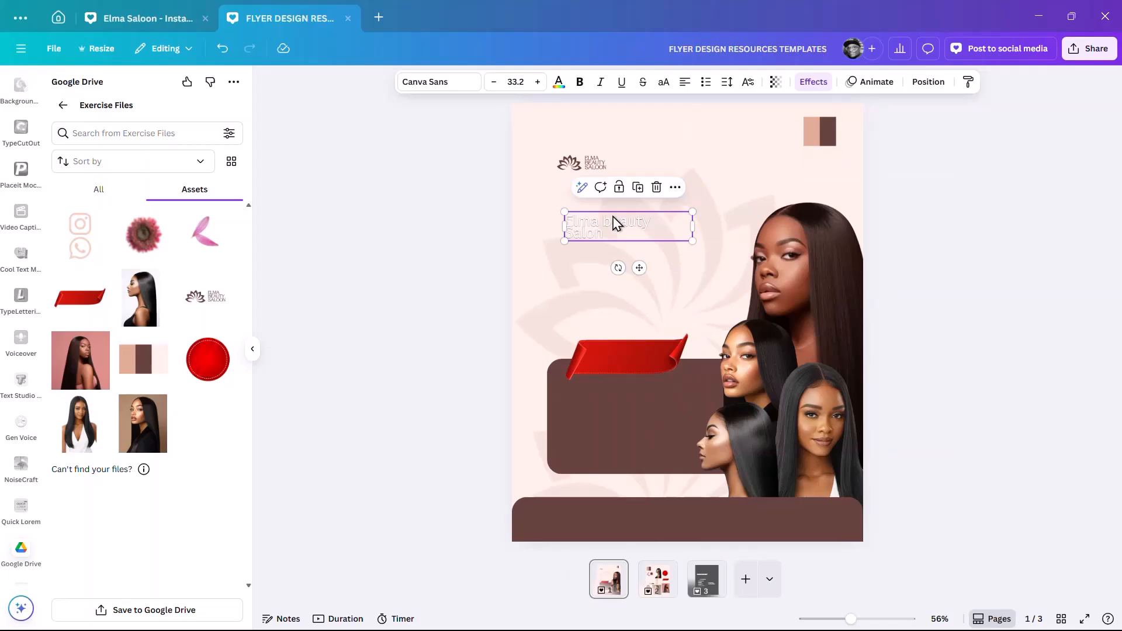
- Set the salon title in the Atteron font and colour it with the palette's dark brown
click(441, 83)
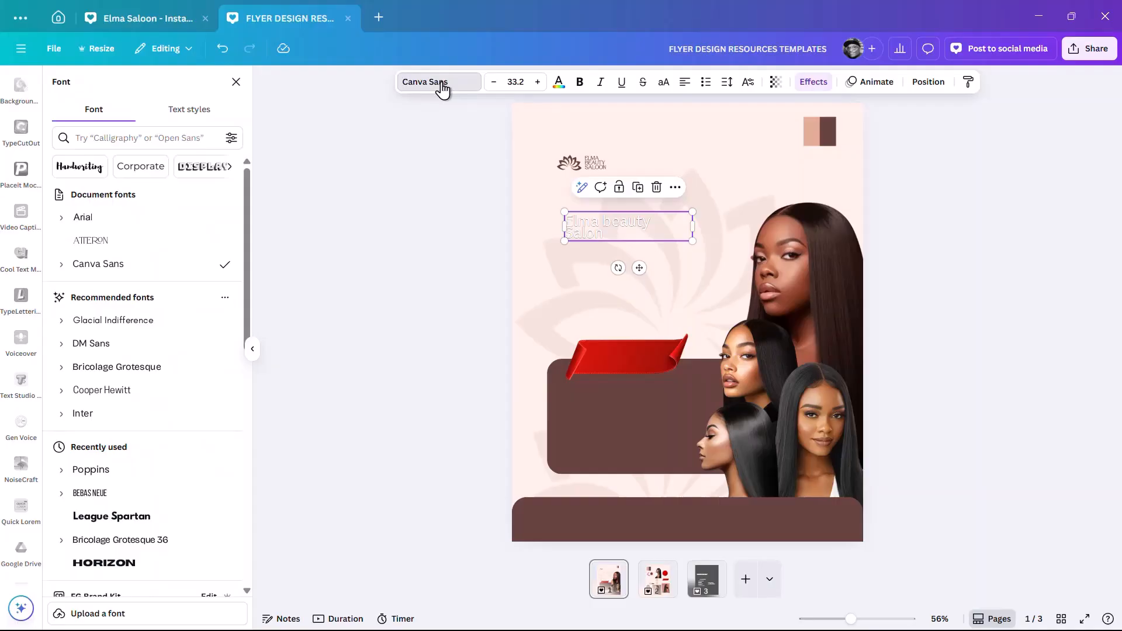
click(107, 250)
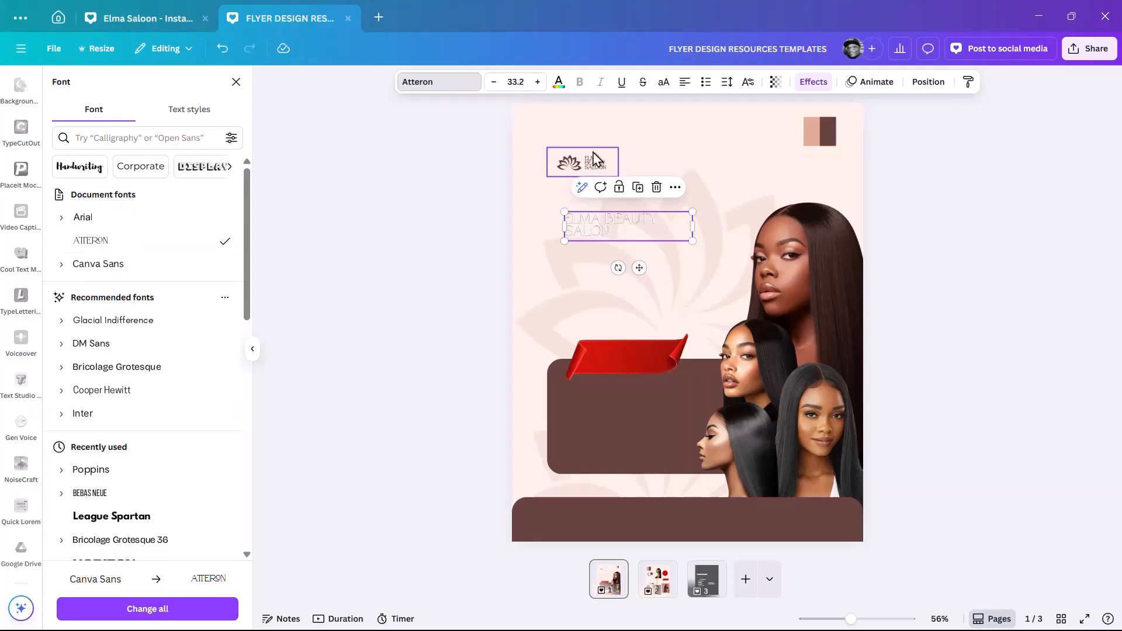
click(440, 85)
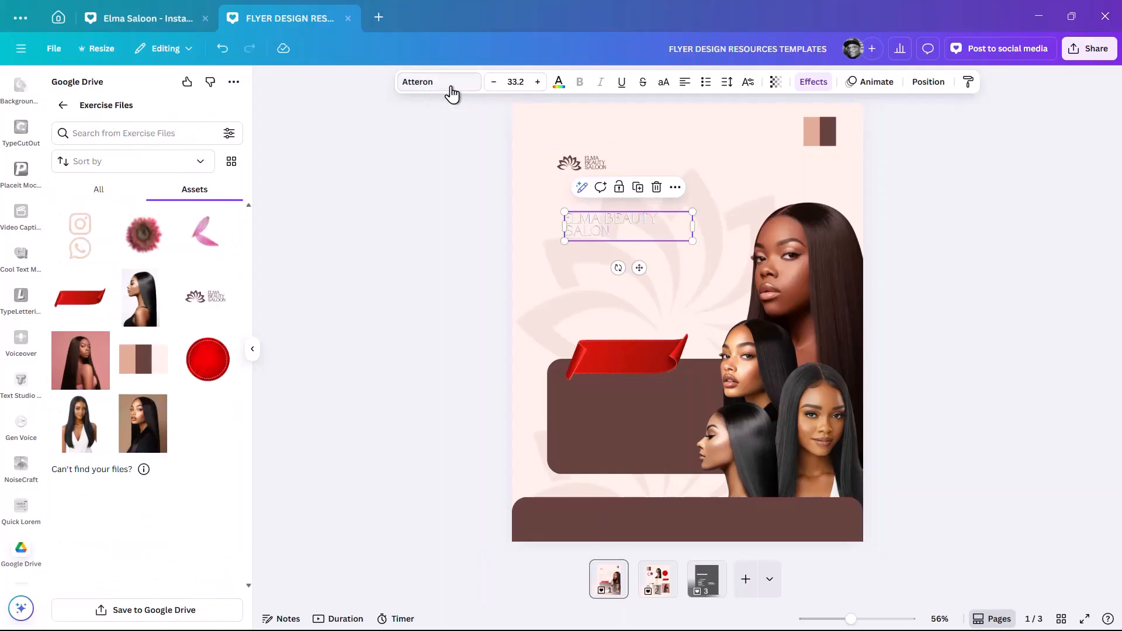
click(559, 86)
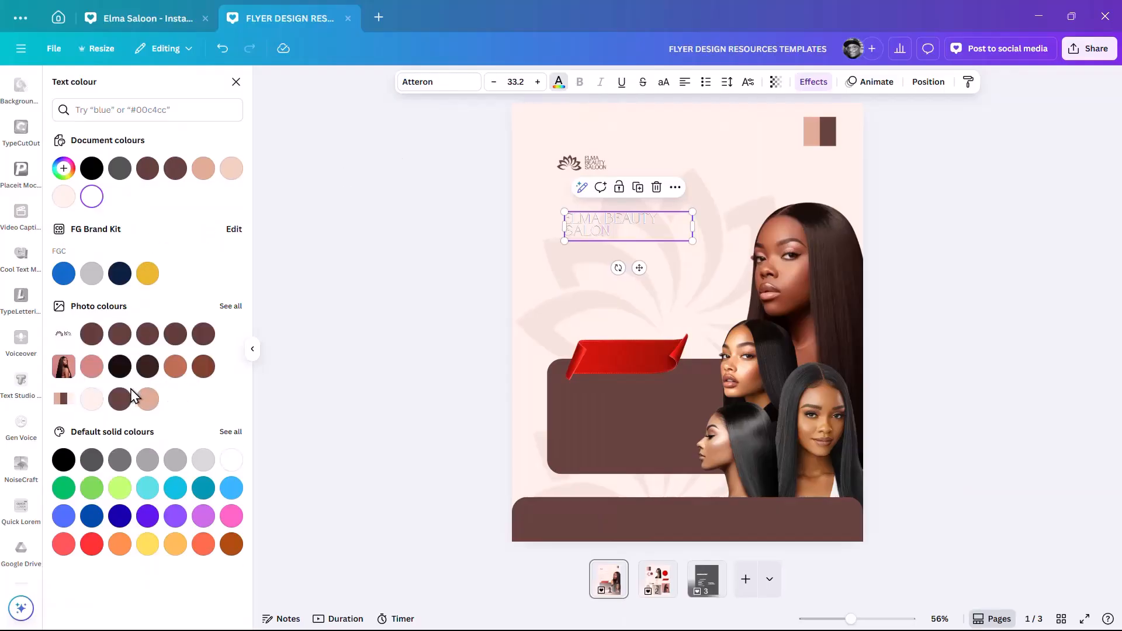
click(122, 403)
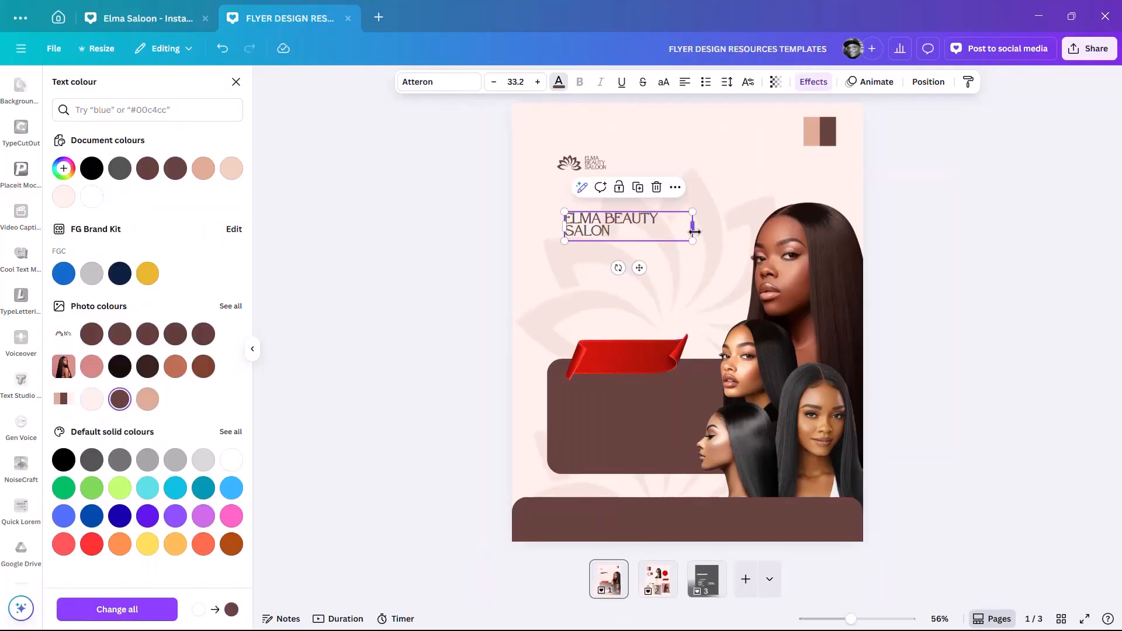
- Enlarge the salon title to size 90.3, narrow its box to fit three lines and position it directly under the logo
drag(672, 218, 803, 326)
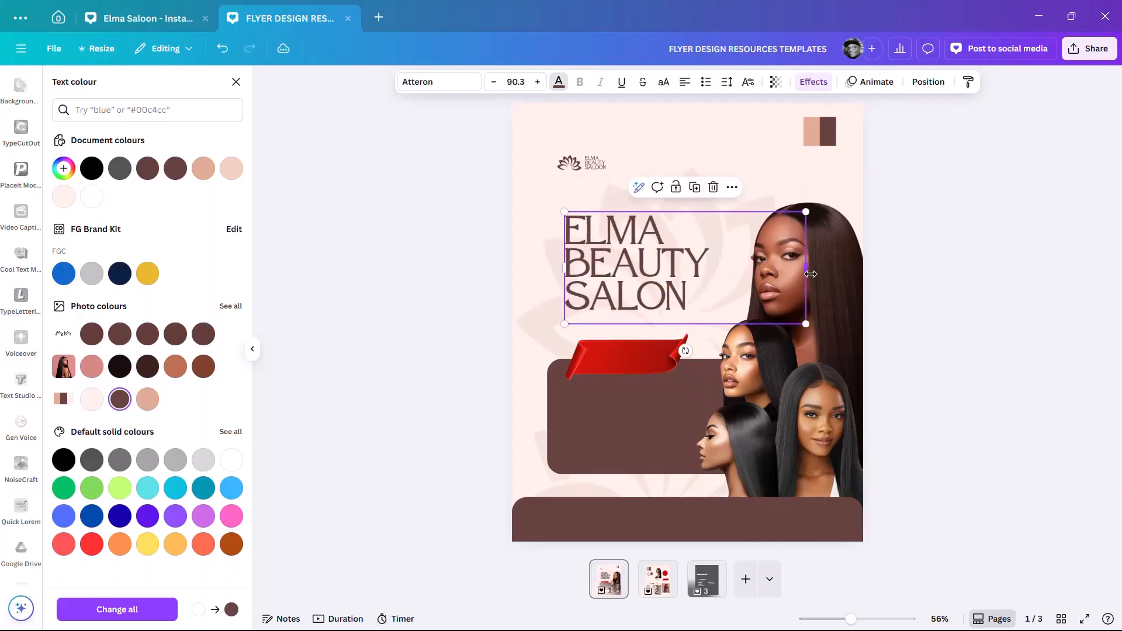
drag(803, 268, 716, 265)
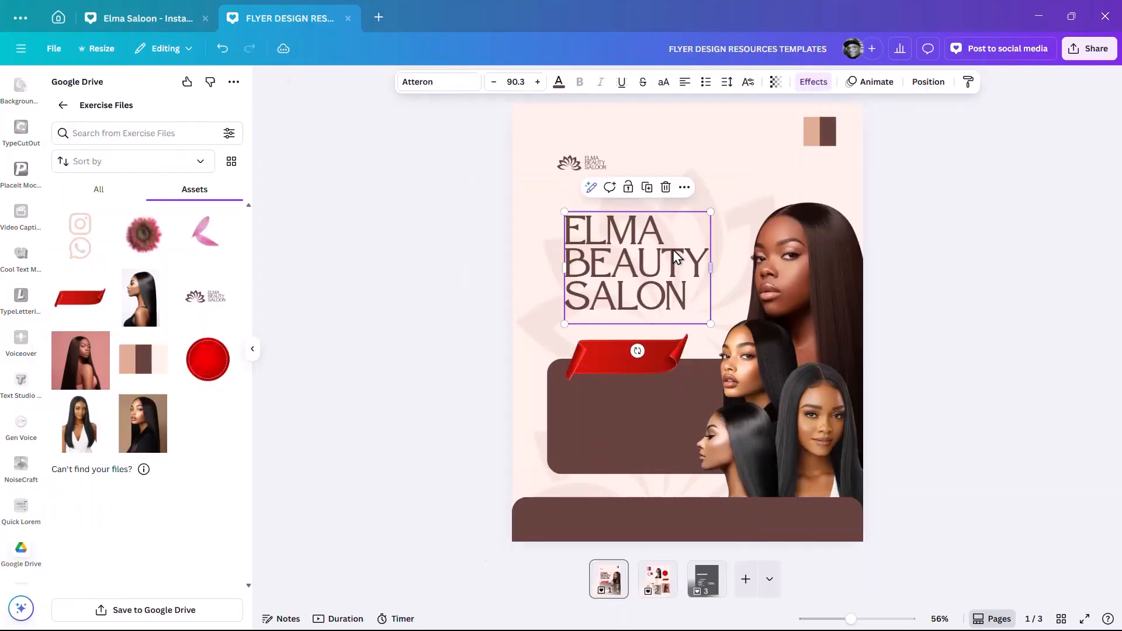
drag(649, 258, 637, 235)
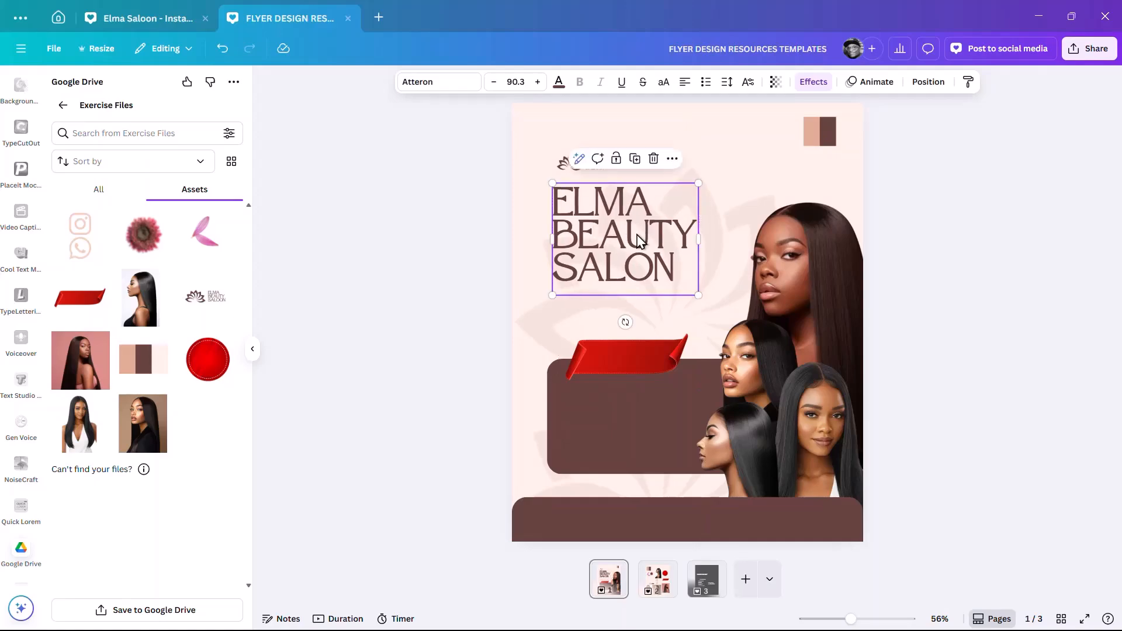
- Show the rulers and add a vertical guide along the left edge of the salon title
scroll(602, 271, up, 5)
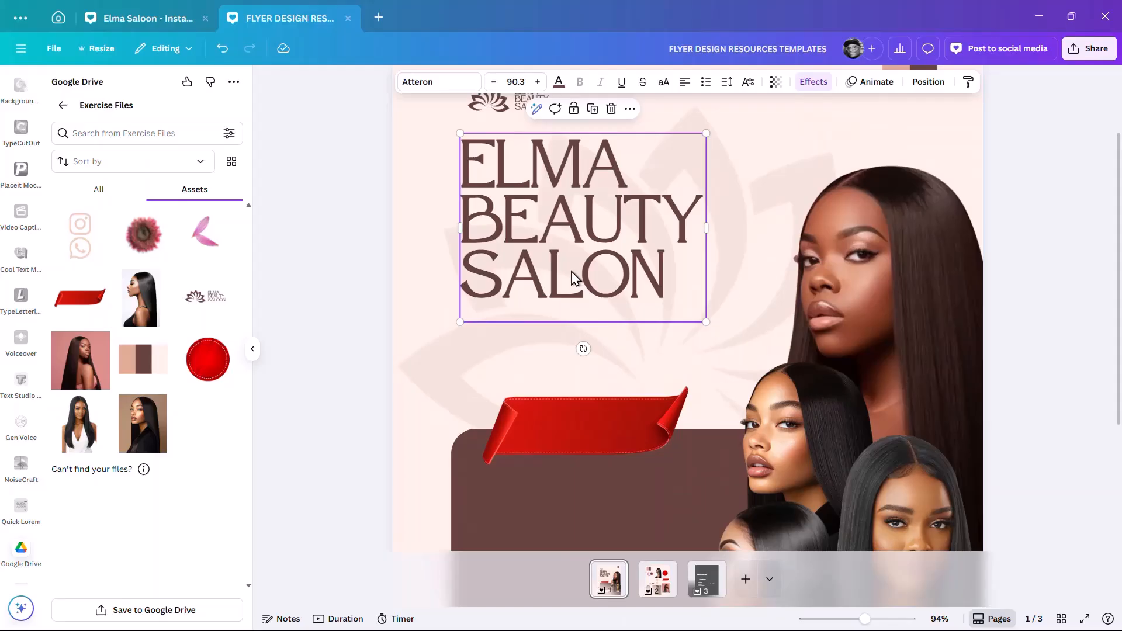
key(shift+r)
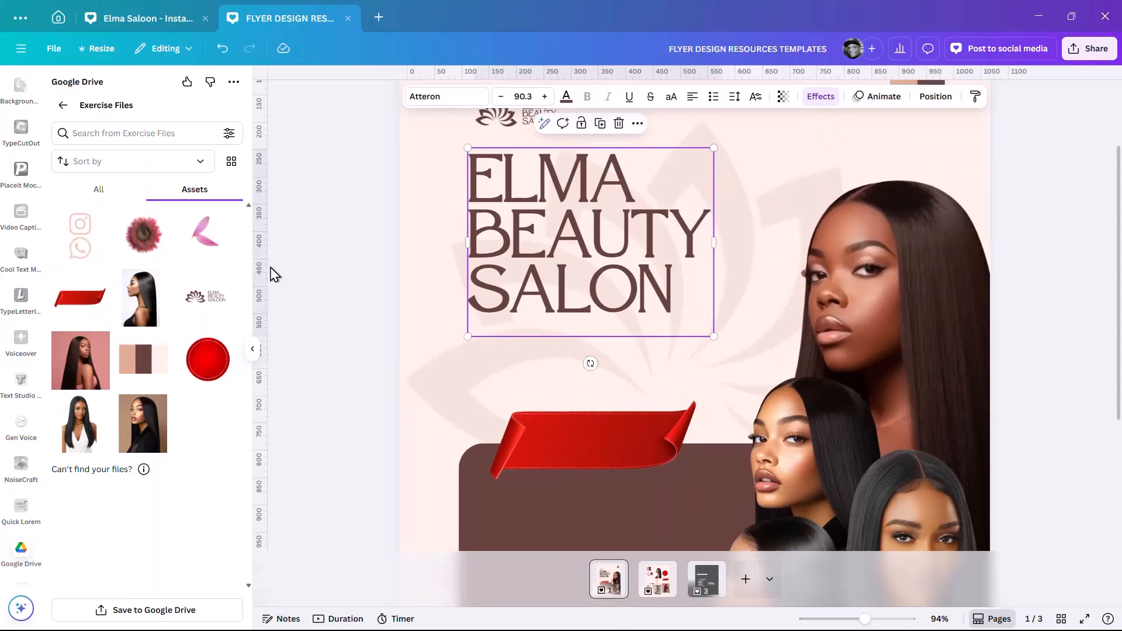
drag(261, 258, 461, 289)
drag(571, 225, 562, 226)
ctrl+scroll(578, 361, down, 3)
- Align the logo's visible left edge with the vertical guide and nudge it slightly upward above the title
click(547, 157)
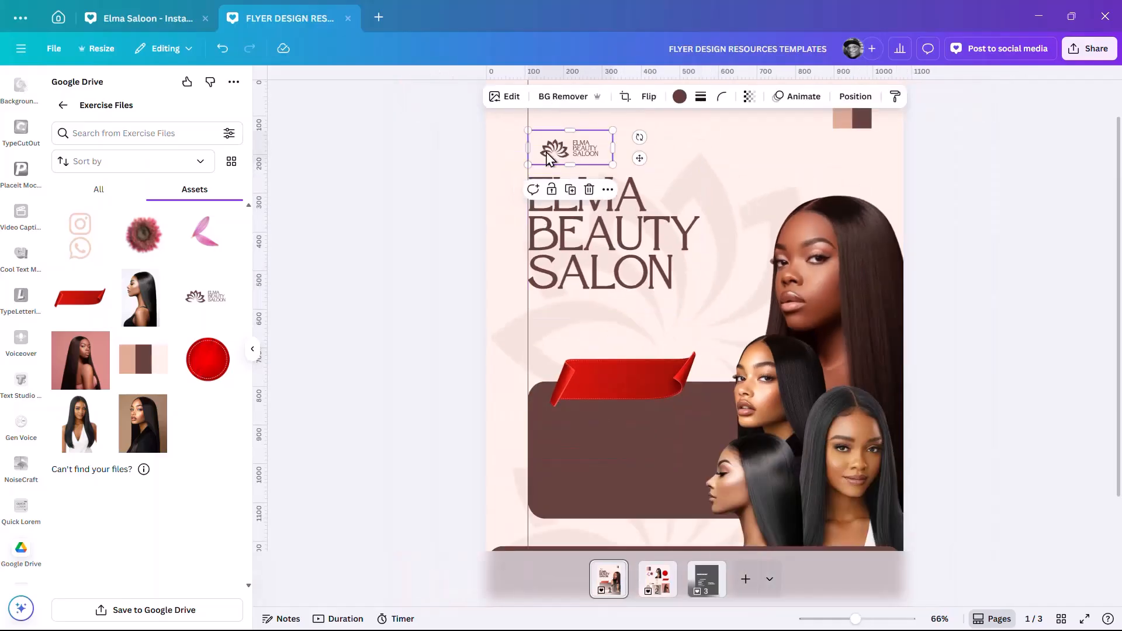
drag(528, 145, 548, 149)
key(ctrl+z)
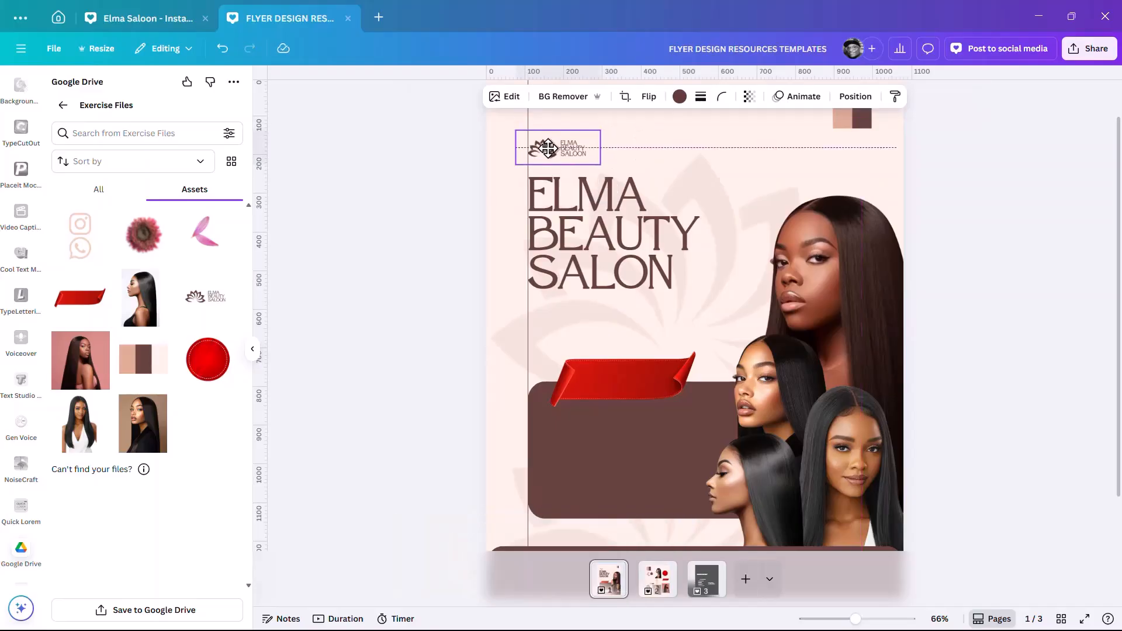
key(Up)
key(Up)
key(Up)
key(Up)
key(Up)
key(Up)
key(Up)
key(Up)
key(Up)
key(Up)
key(Up)
key(Up)
key(Up)
key(Up)
key(Up)
key(Up)
key(Up)
key(Up)
key(Up)
key(Up)
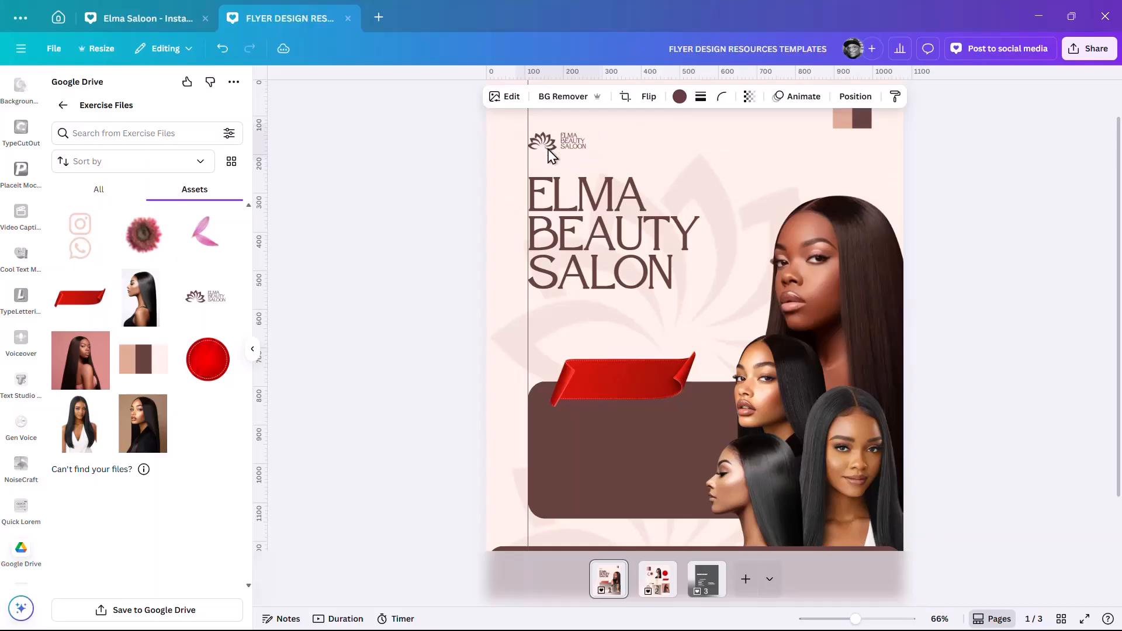
- Bring the tagline, the "OUR SERVICE" heading and the services list from page 3 onto page 1
click(704, 588)
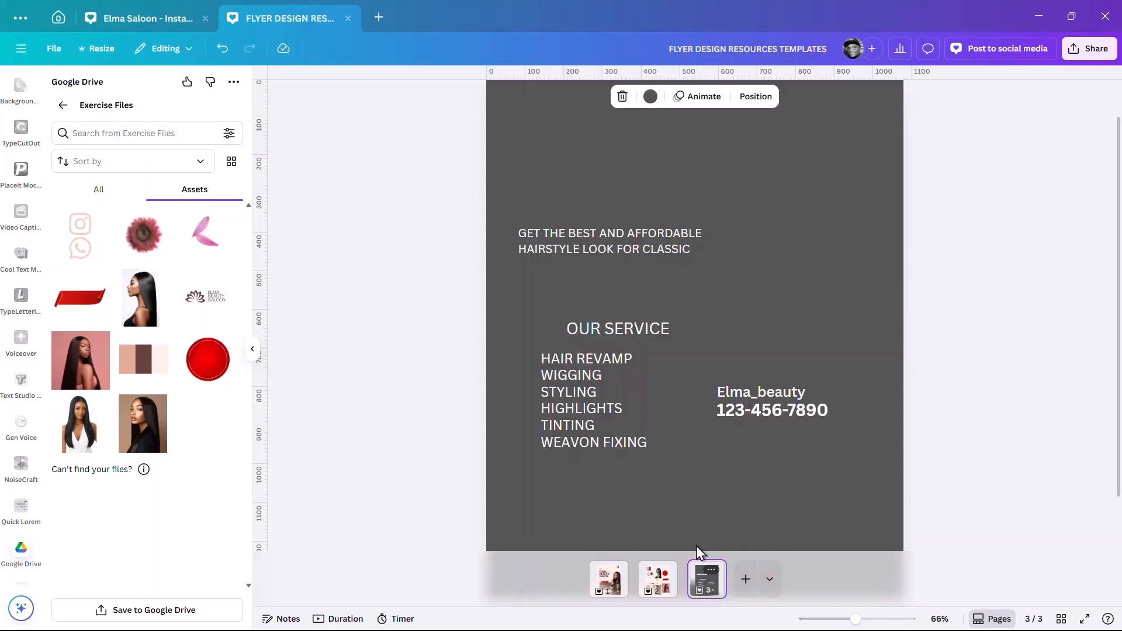
click(589, 398)
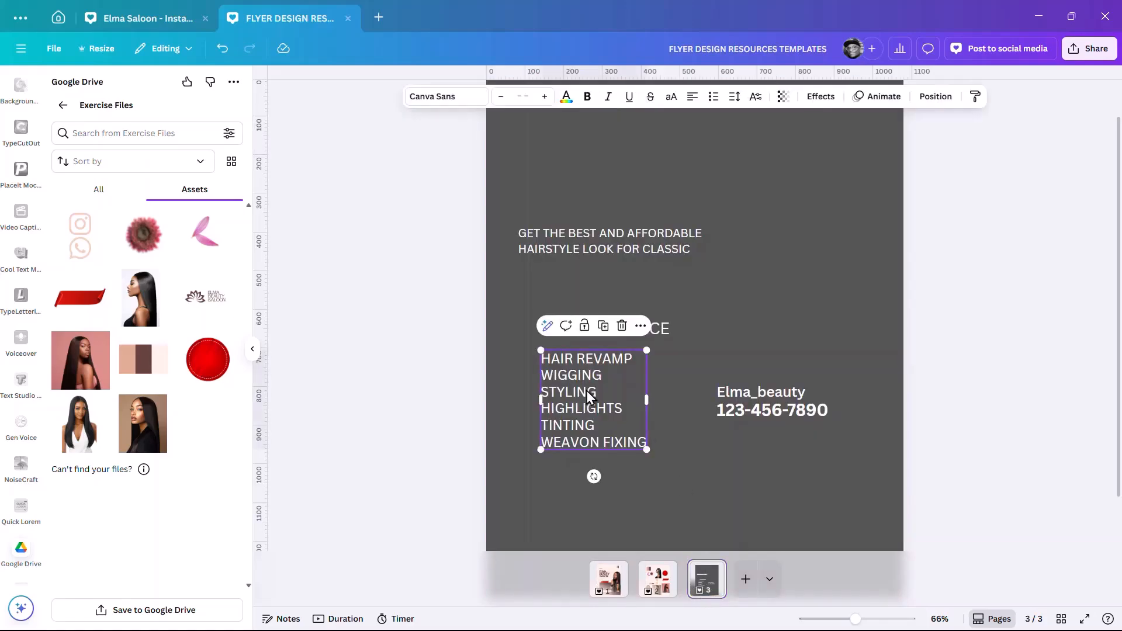
shift+click(661, 328)
shift+click(647, 243)
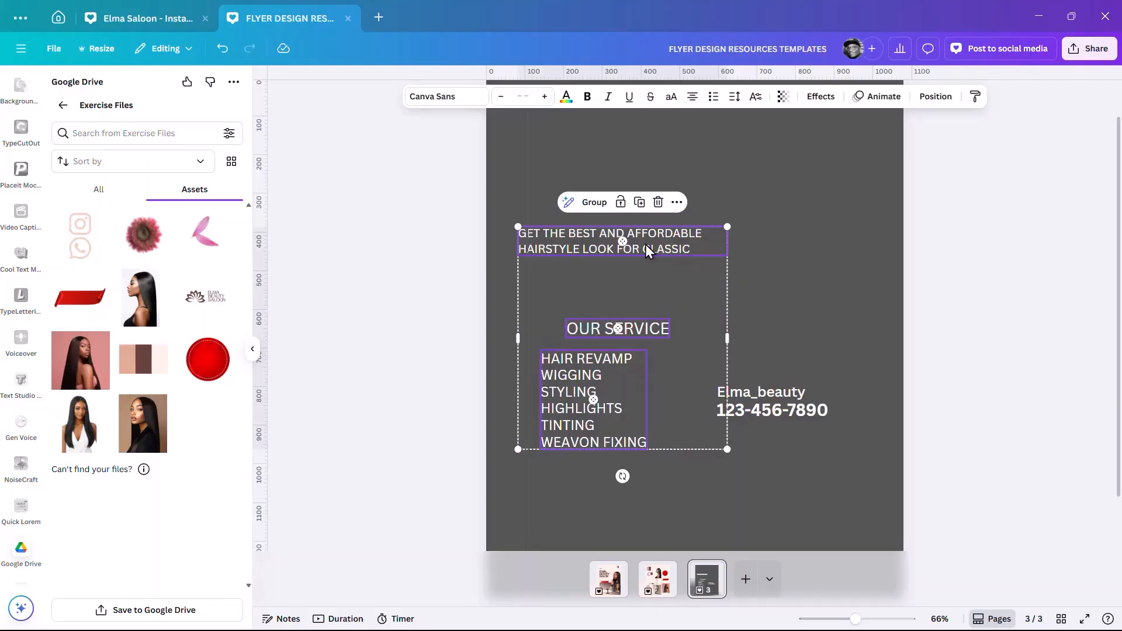
drag(593, 400, 597, 352)
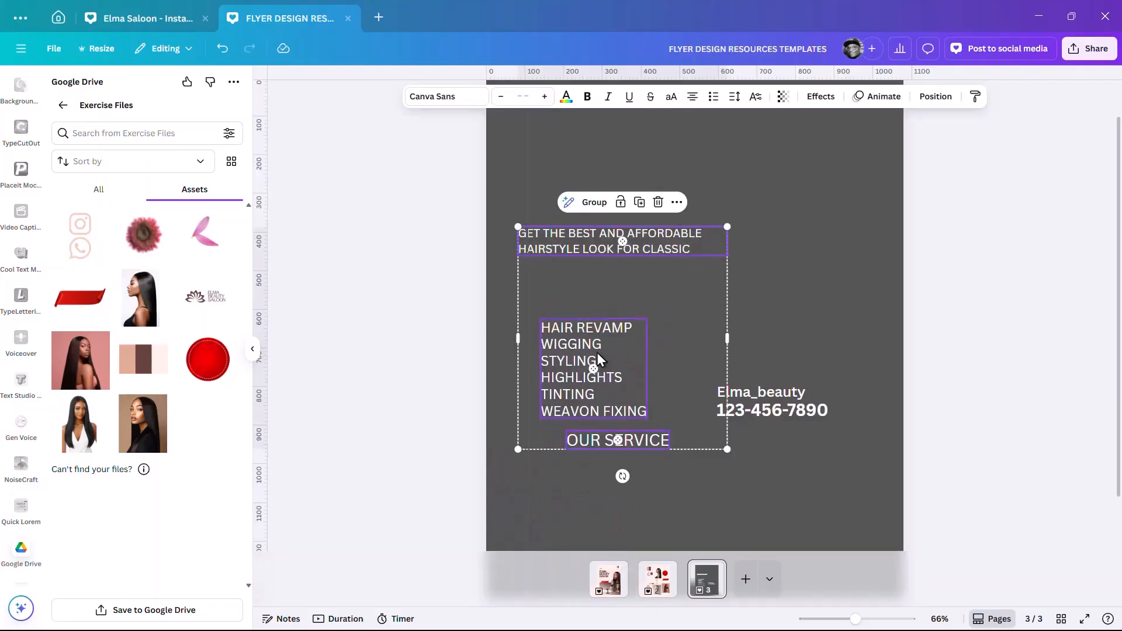
drag(565, 255, 612, 590)
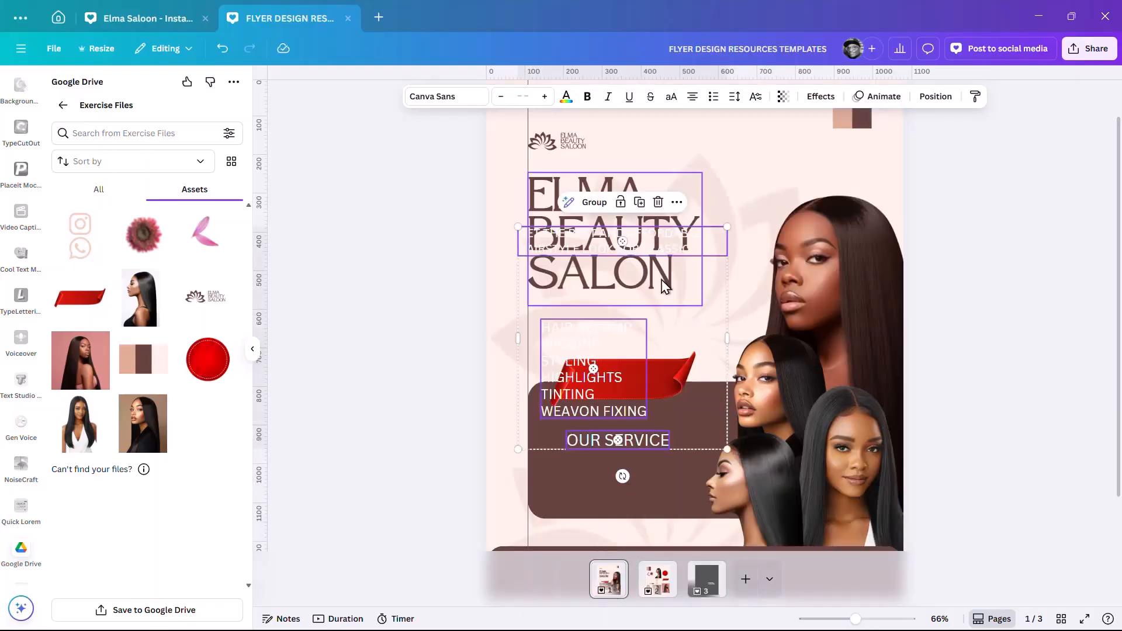
- Fit the tagline under the salon title, and place "OUR SERVICE" on the red ribbon with the scaled-down services list on the brown panel
click(715, 242)
drag(716, 245, 701, 312)
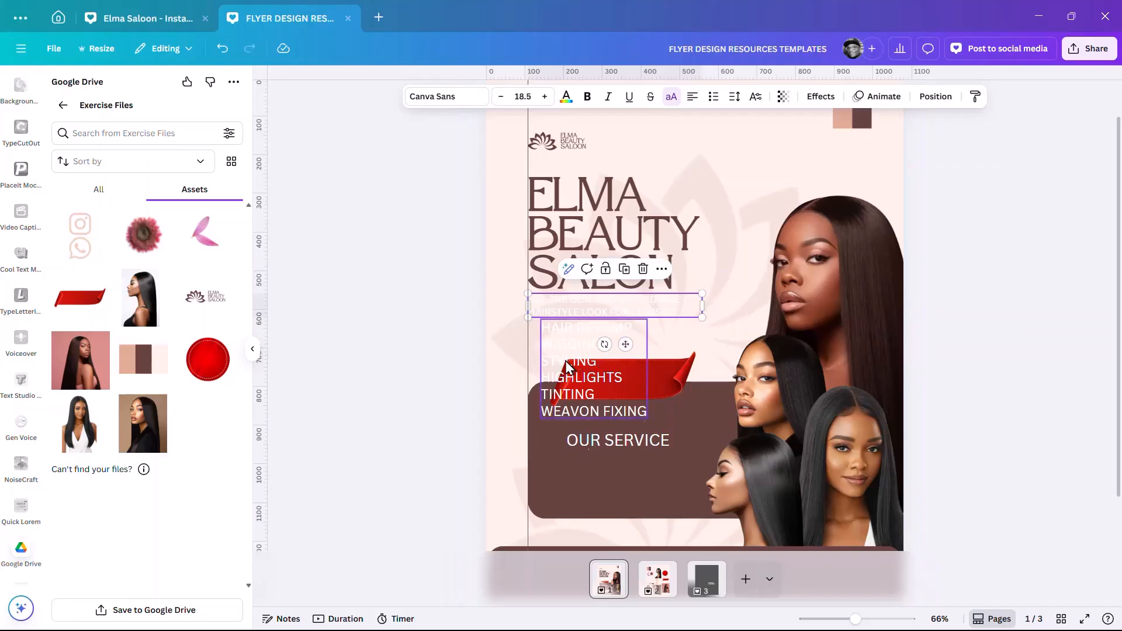
click(636, 342)
drag(631, 330, 599, 371)
drag(564, 436, 637, 500)
click(658, 440)
drag(659, 440, 657, 386)
- Turn the services list into a bulleted list, move it up under the ribbon and enlarge it to about 268 × 207
click(593, 470)
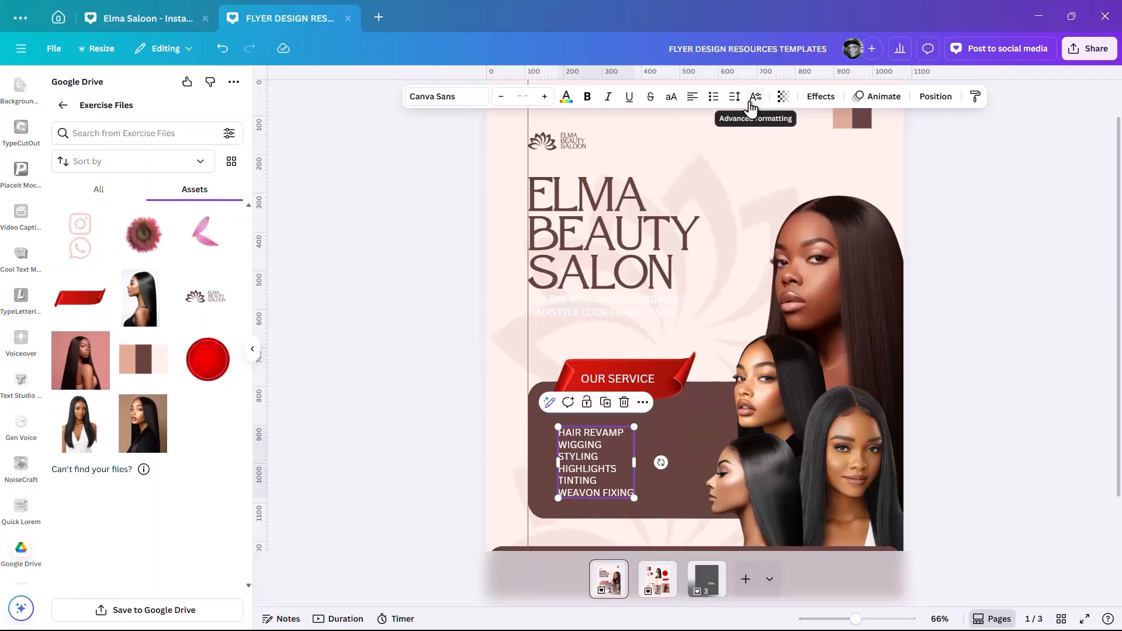
click(714, 97)
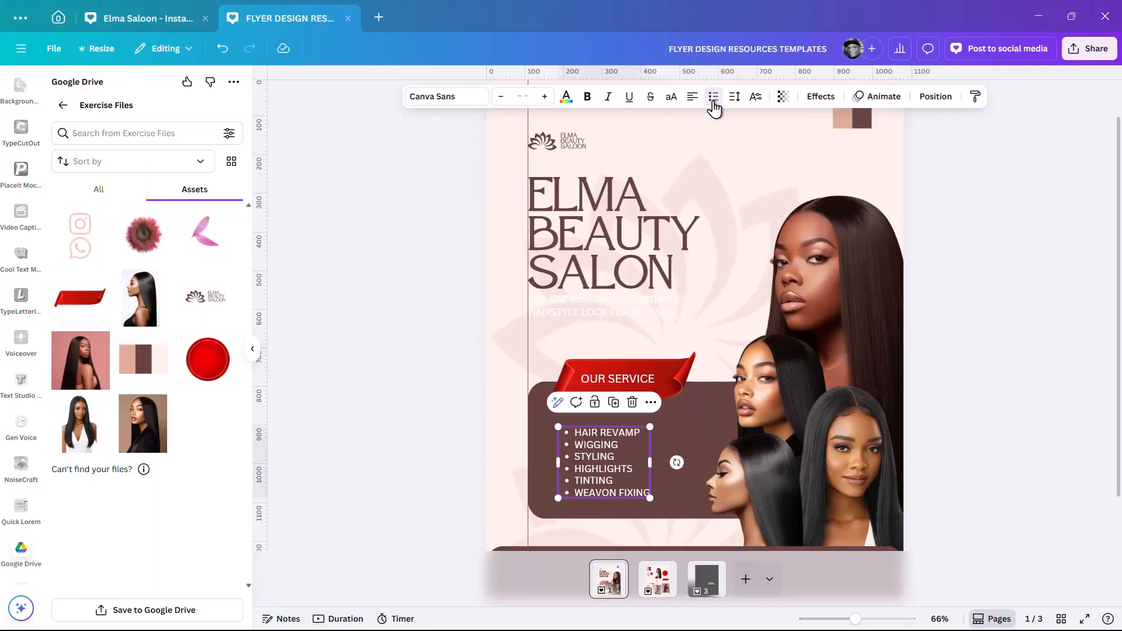
drag(602, 484, 592, 476)
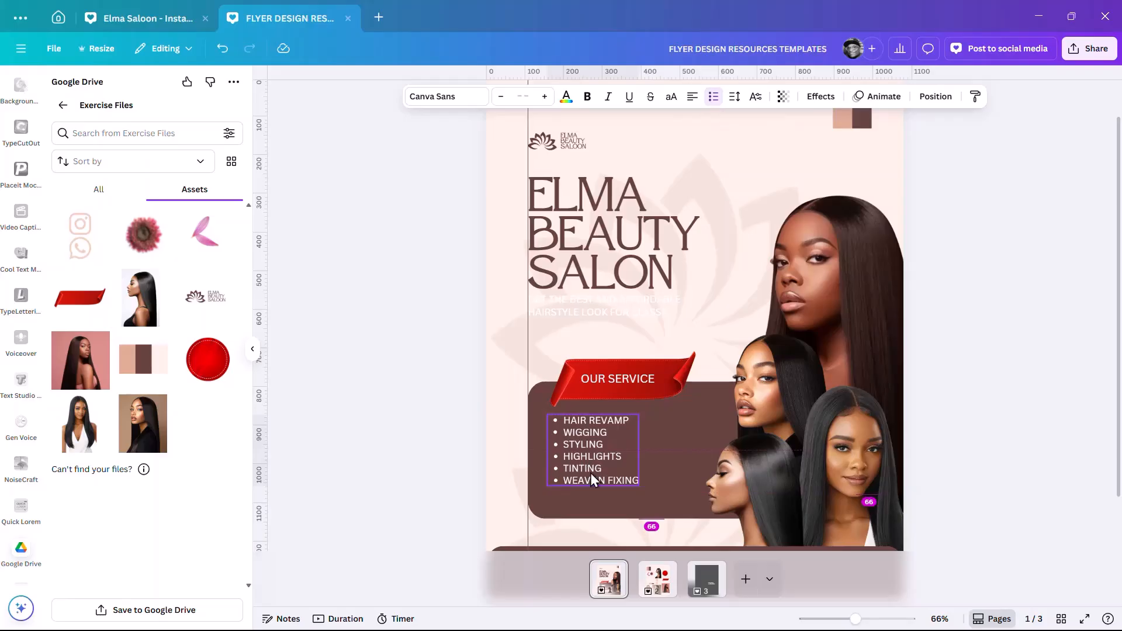
drag(638, 486, 654, 499)
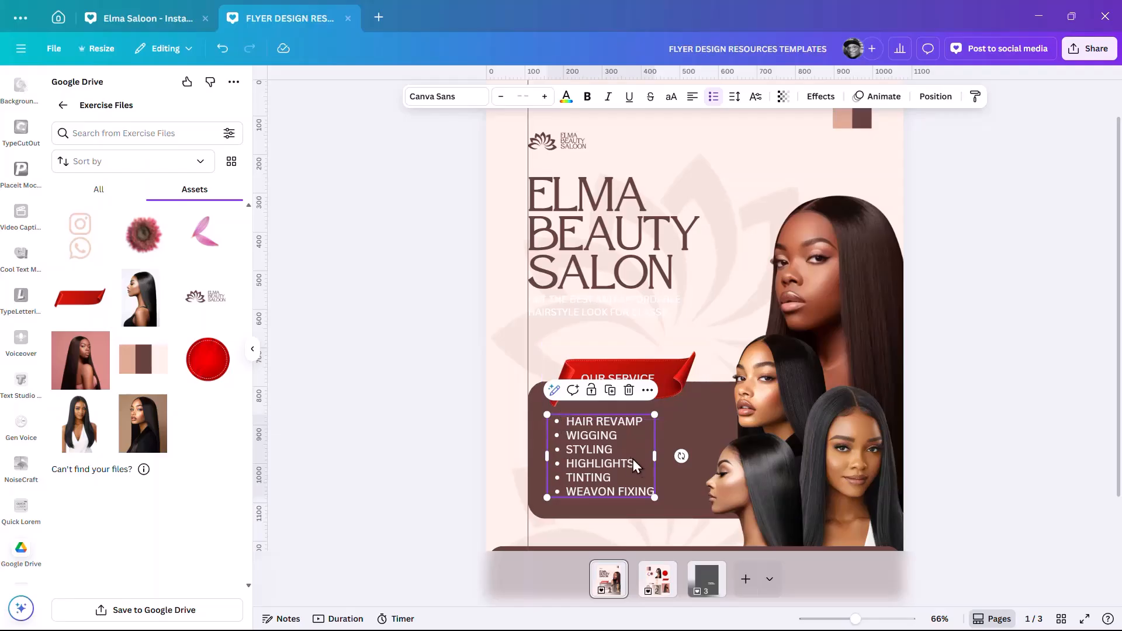
click(634, 378)
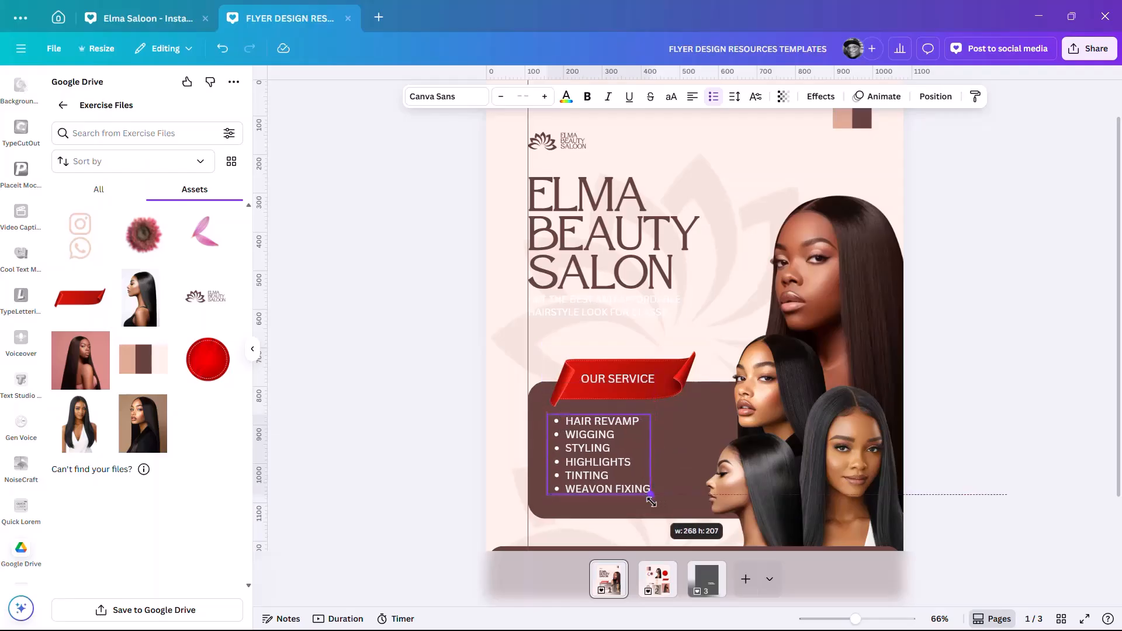
click(635, 379)
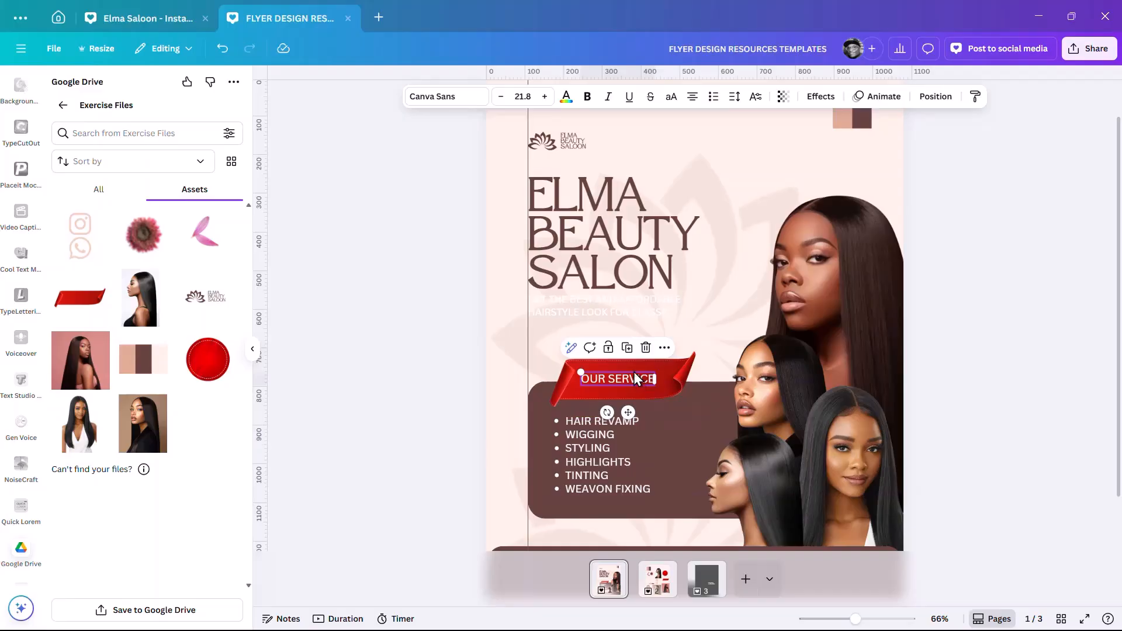
- Set the tagline, the services list and the "OUR SERVICE" heading in the Poppins font
click(611, 310)
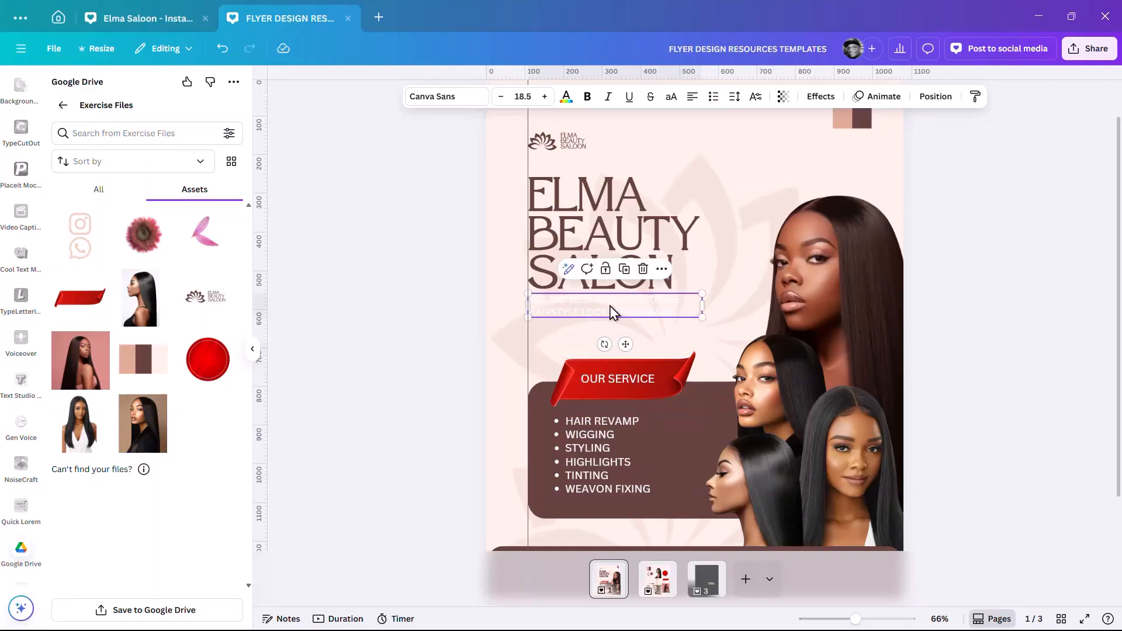
click(449, 96)
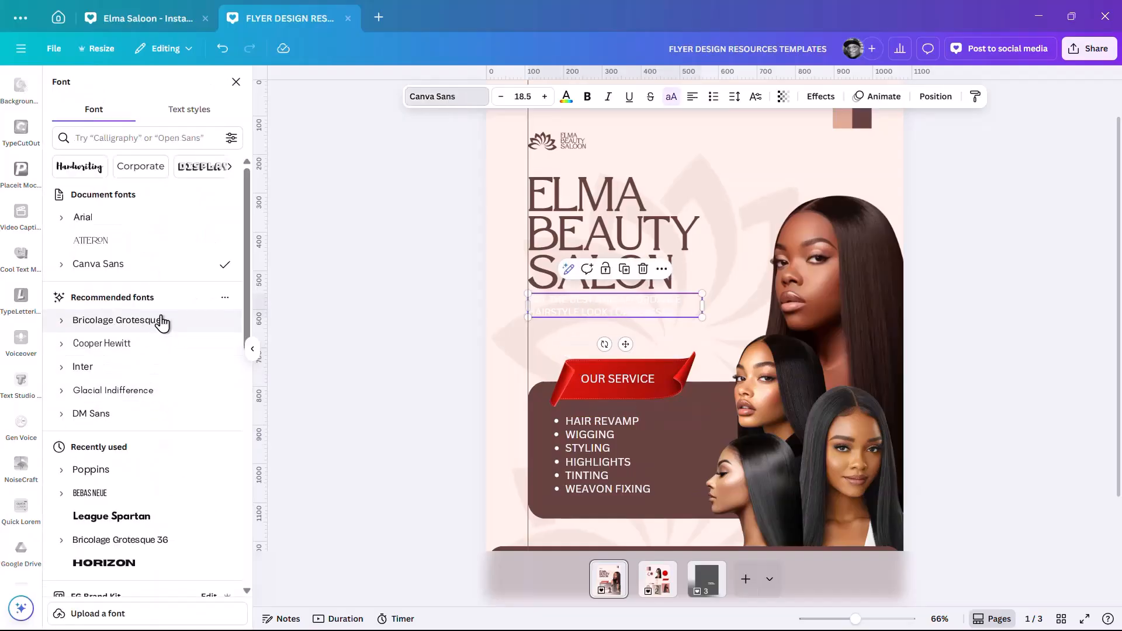
click(162, 483)
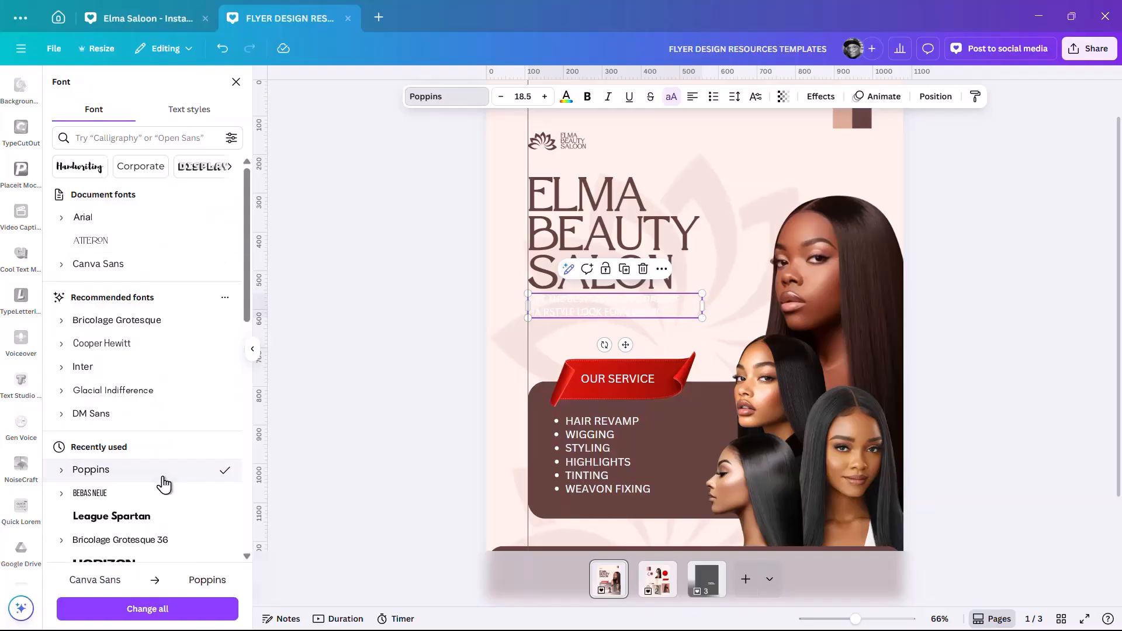
click(596, 458)
click(93, 469)
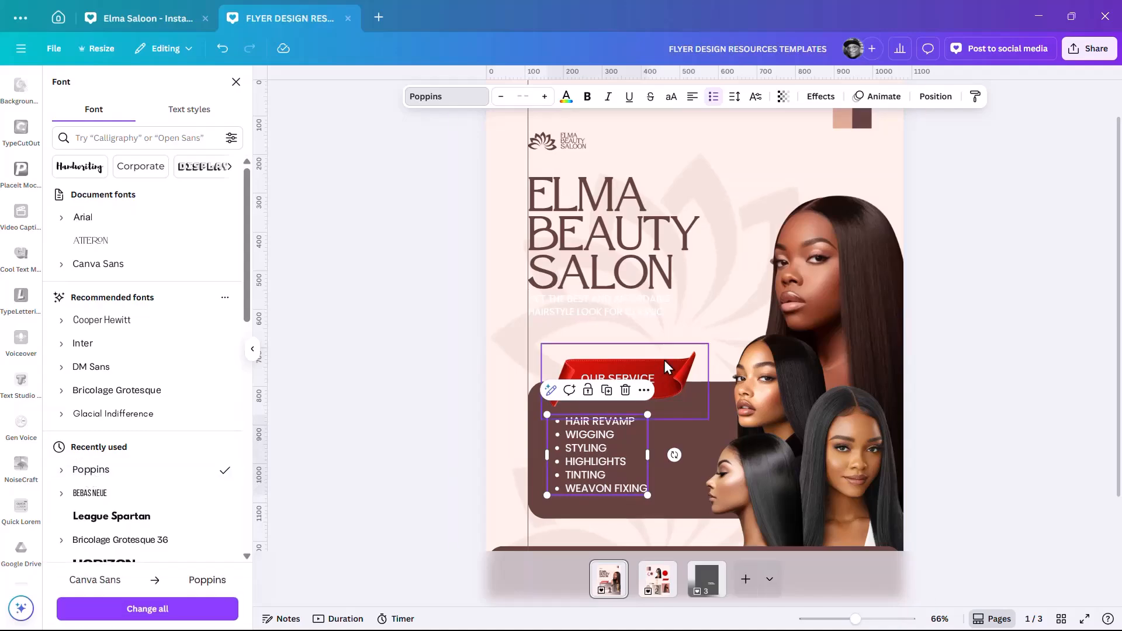
click(651, 383)
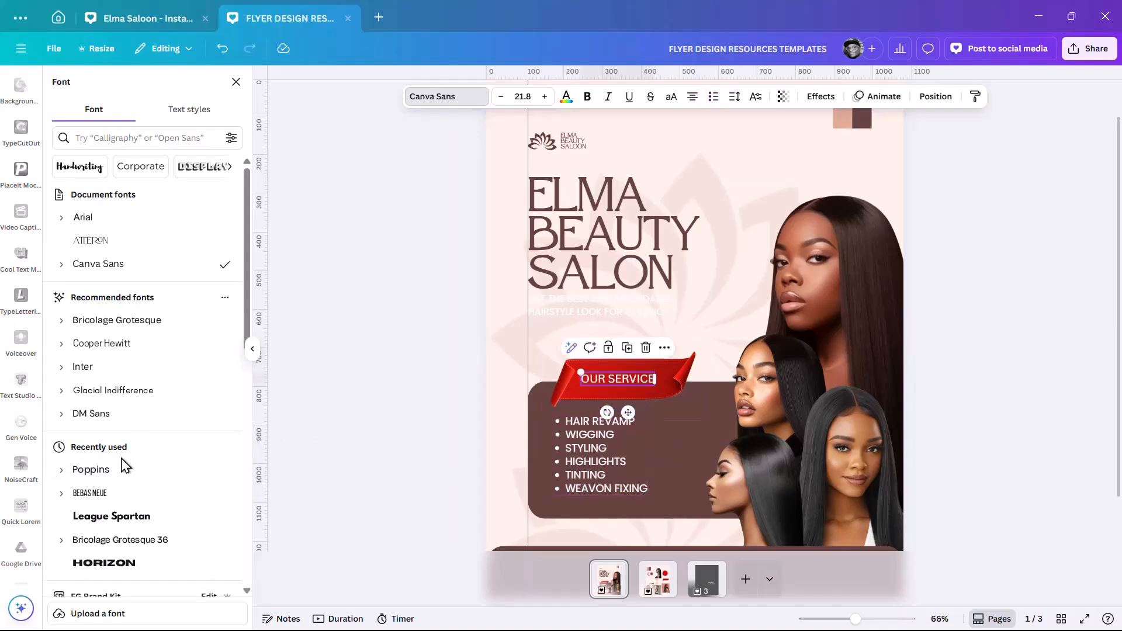
click(124, 466)
- Colour the tagline with the palette's dark brown, and the services list and "OUR SERVICE" heading with its pale pink
click(606, 312)
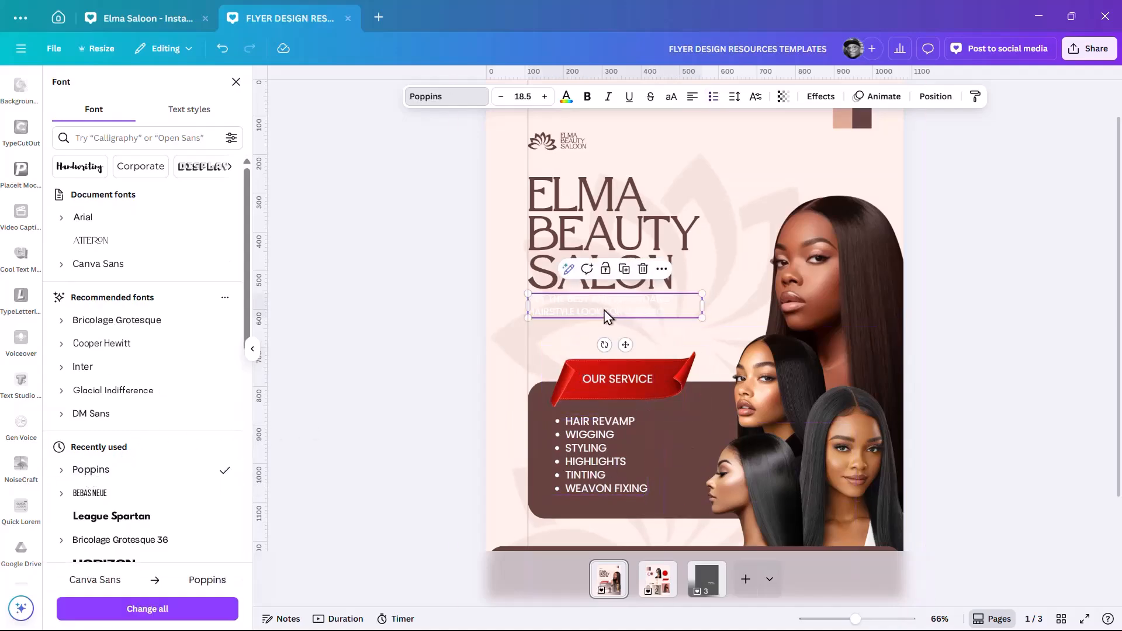
click(567, 97)
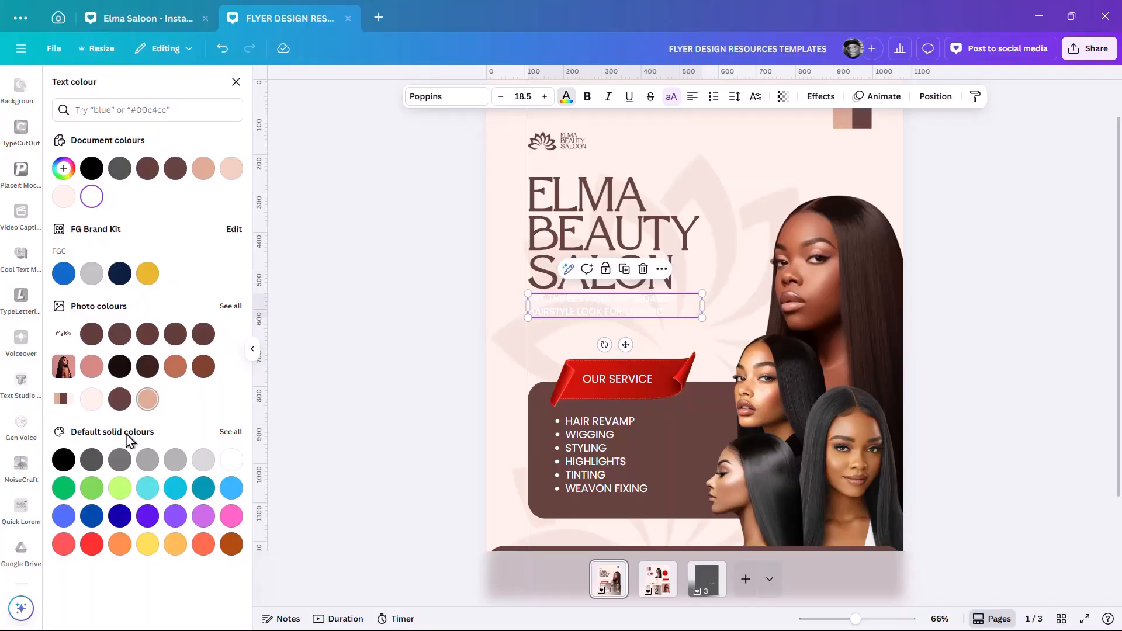
click(121, 403)
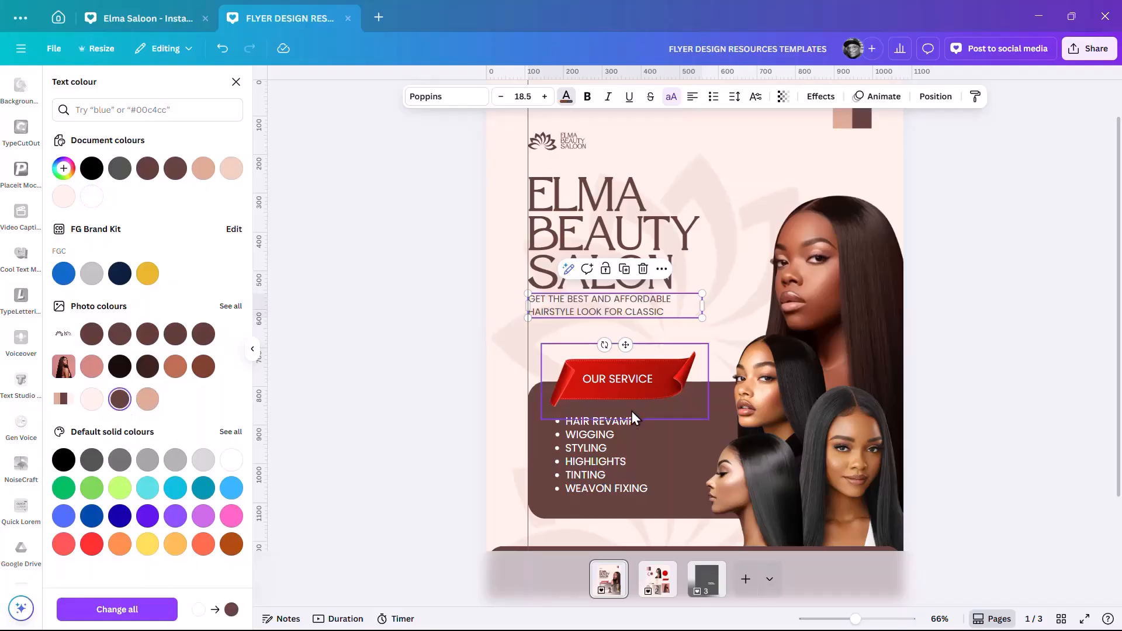
click(611, 478)
click(93, 402)
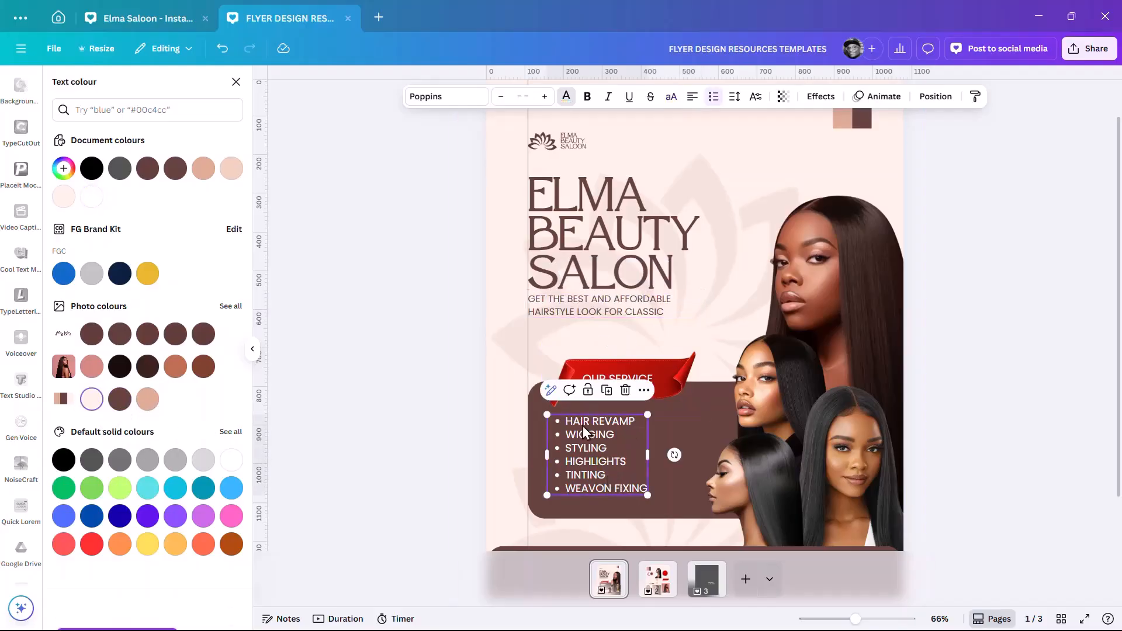
click(652, 379)
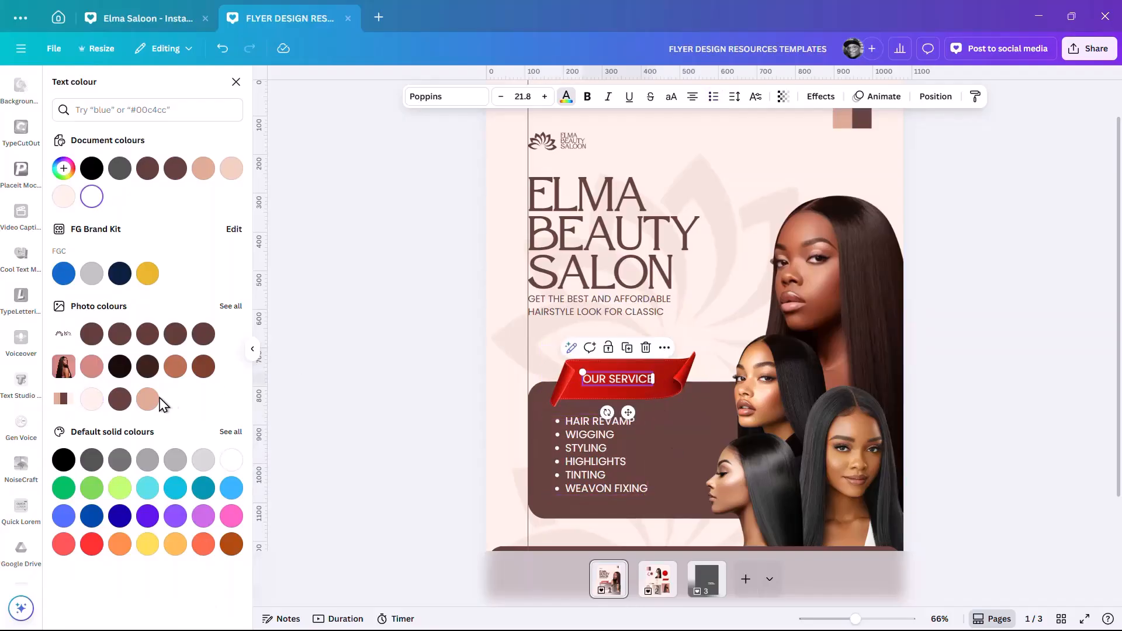
click(91, 399)
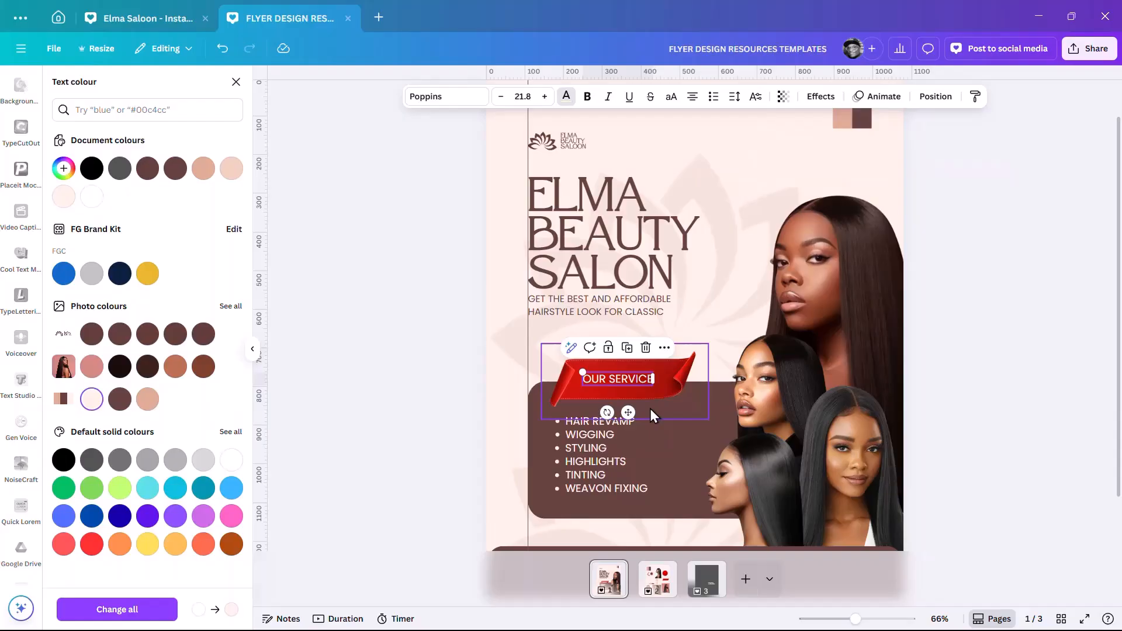
- Bring the social media handle and phone number from page 3 onto the brown footer bar of page 1
scroll(685, 469, down, 2)
scroll(752, 493, down, 1)
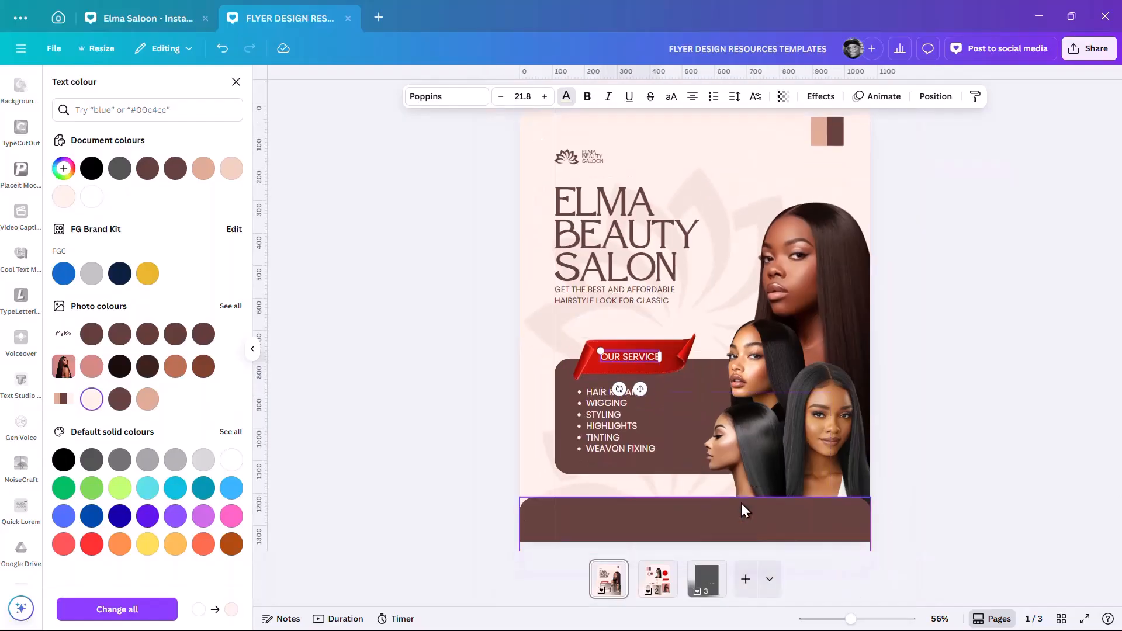
click(718, 597)
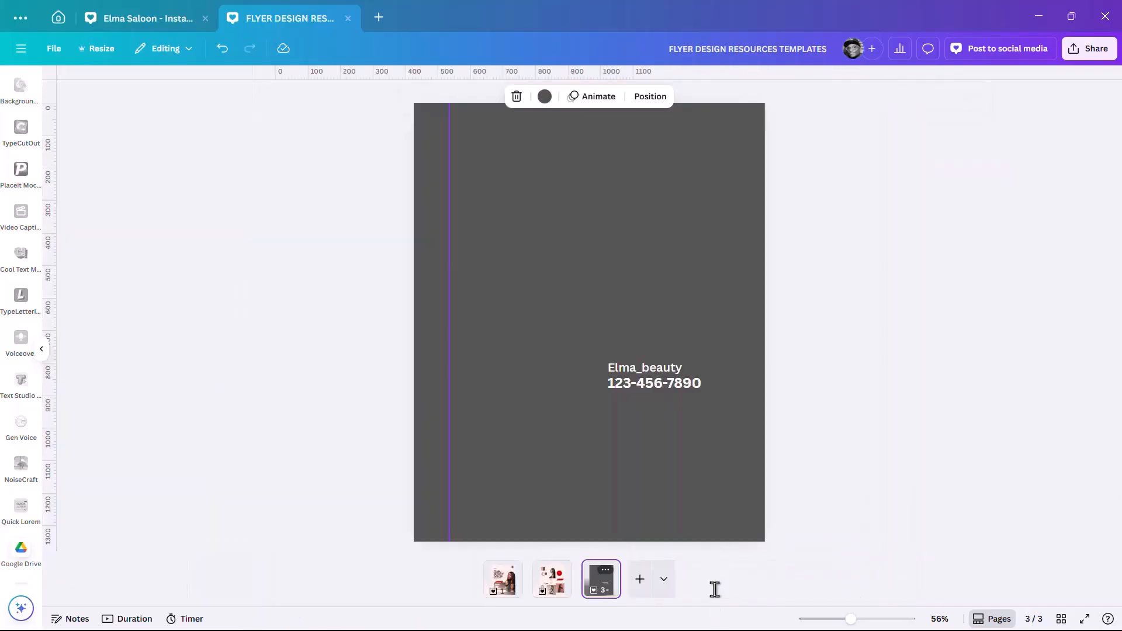
drag(797, 335, 668, 451)
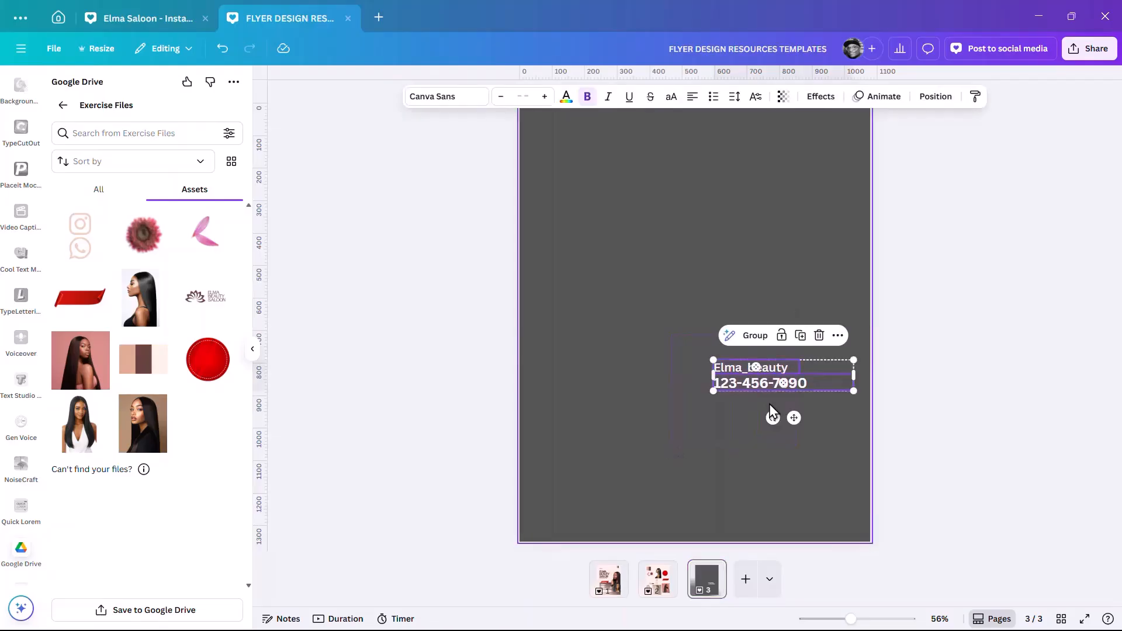
drag(798, 384, 624, 570)
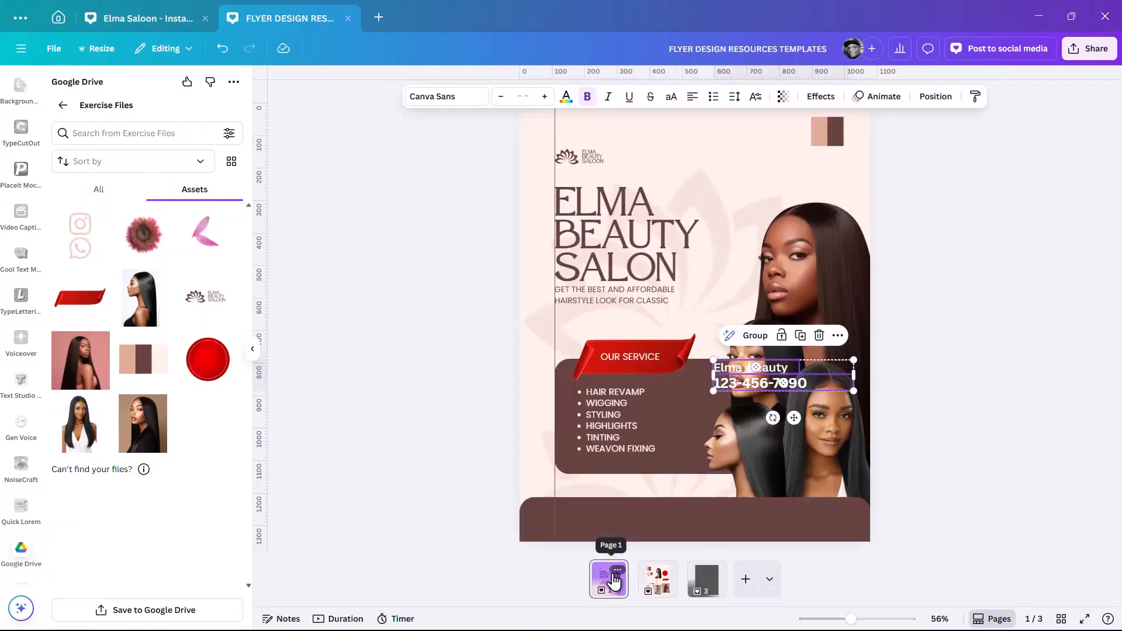
drag(806, 382, 704, 486)
- Make the footer bar slightly taller and arrange the social media handle and phone number side by side, vertically centred in it
click(805, 527)
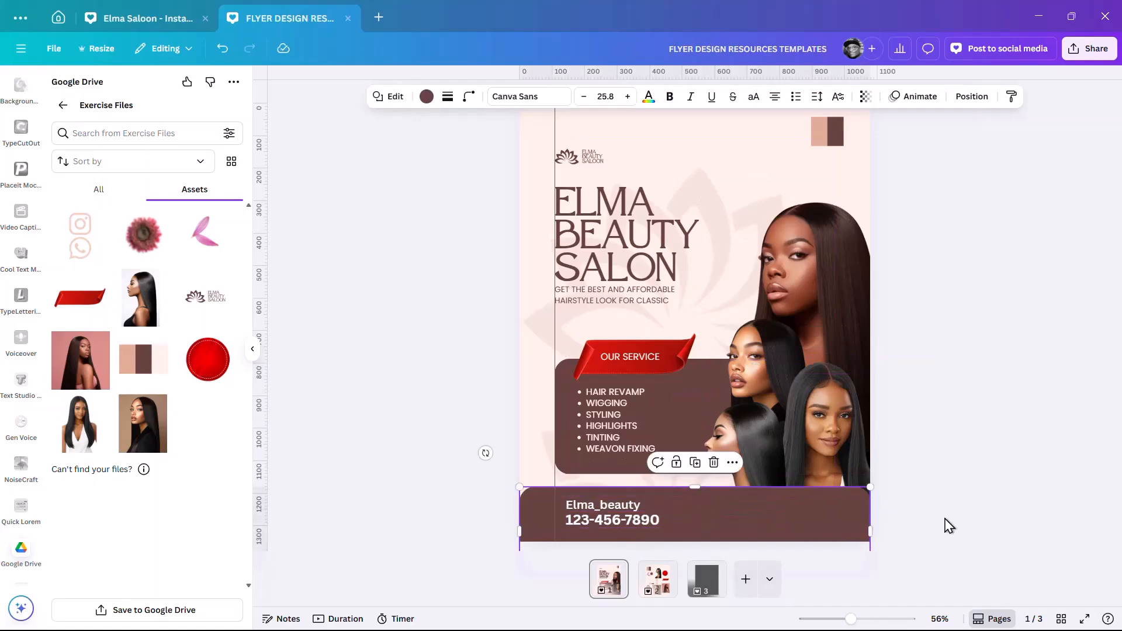
click(913, 529)
drag(594, 522, 687, 516)
drag(602, 506, 603, 516)
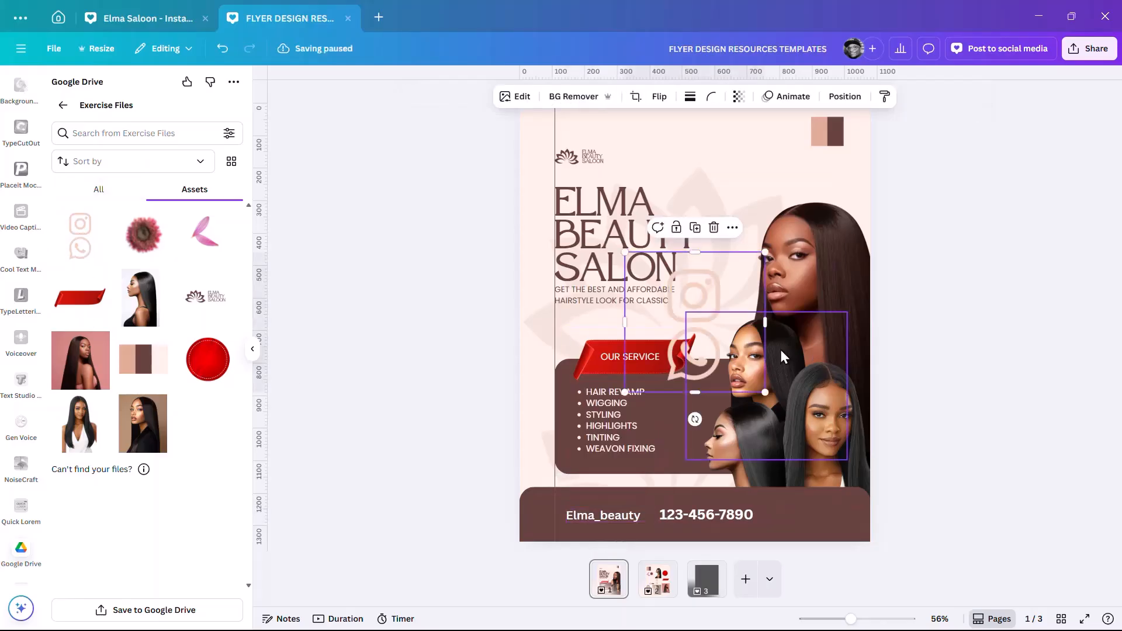
- Move the social icons image over the services panel and crop it tightly around the Instagram icon
drag(700, 377, 640, 459)
drag(629, 502, 647, 438)
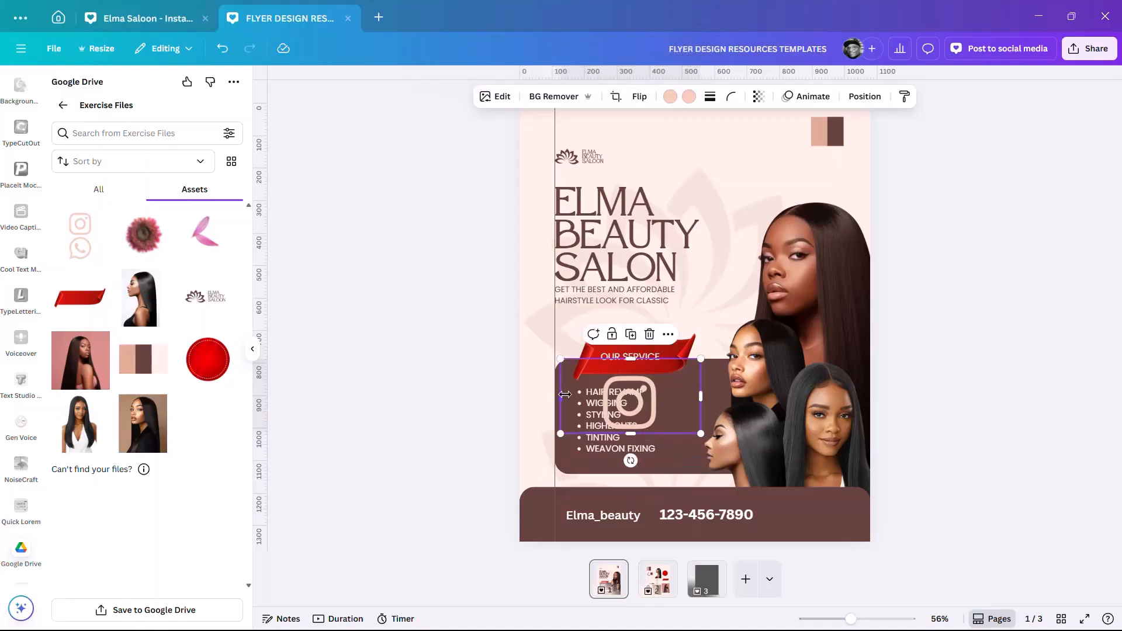
drag(561, 403, 597, 411)
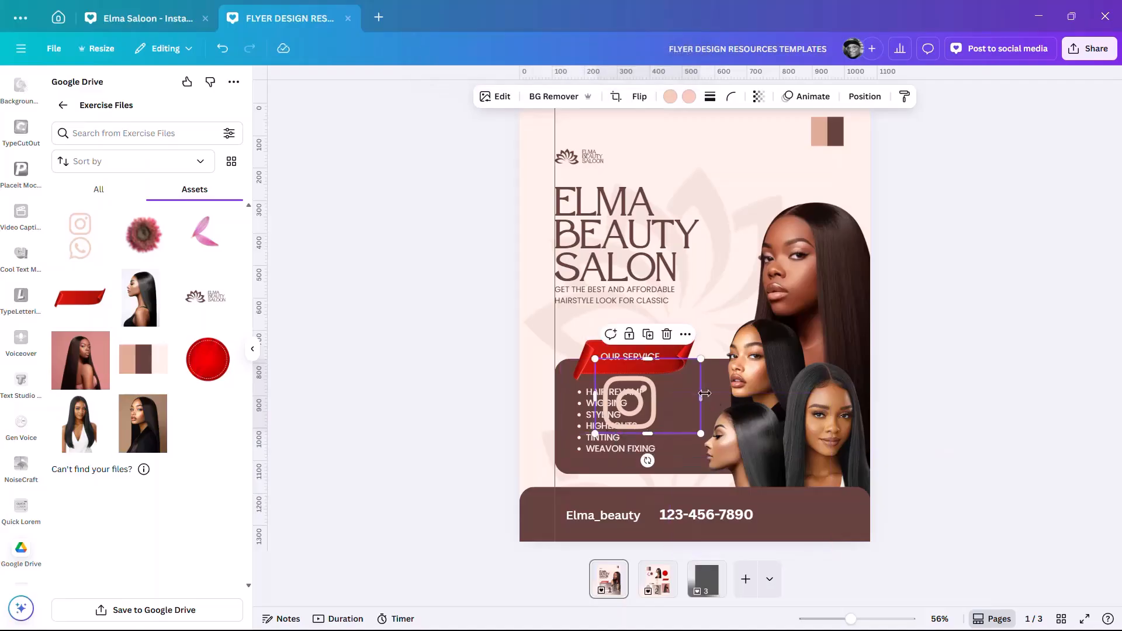
drag(702, 393, 671, 381)
click(636, 354)
click(635, 383)
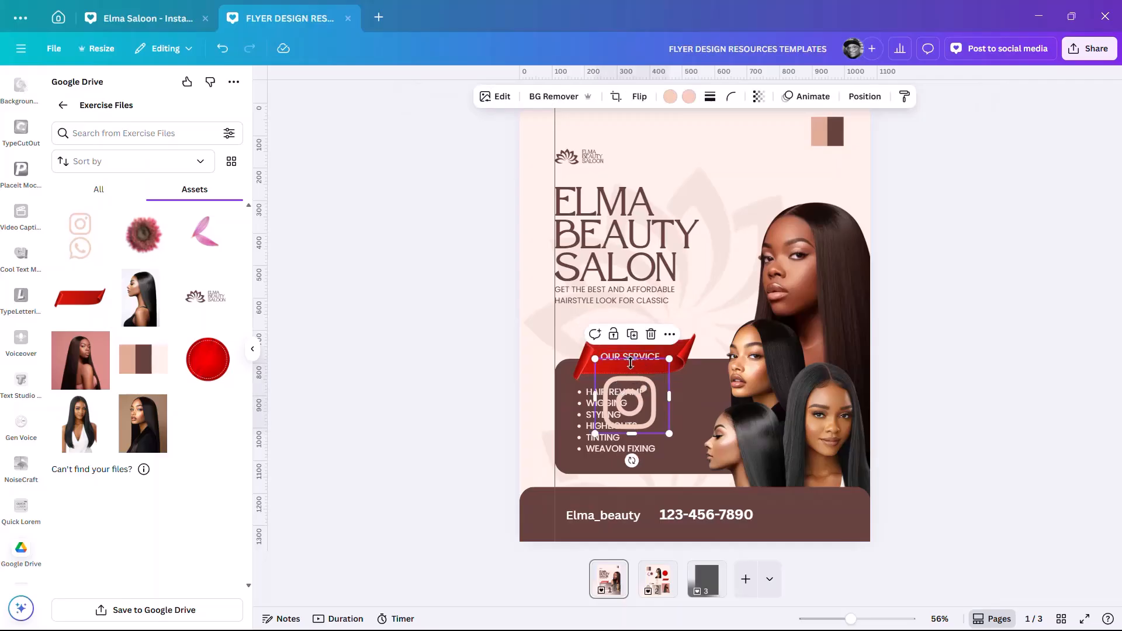
drag(631, 362, 629, 373)
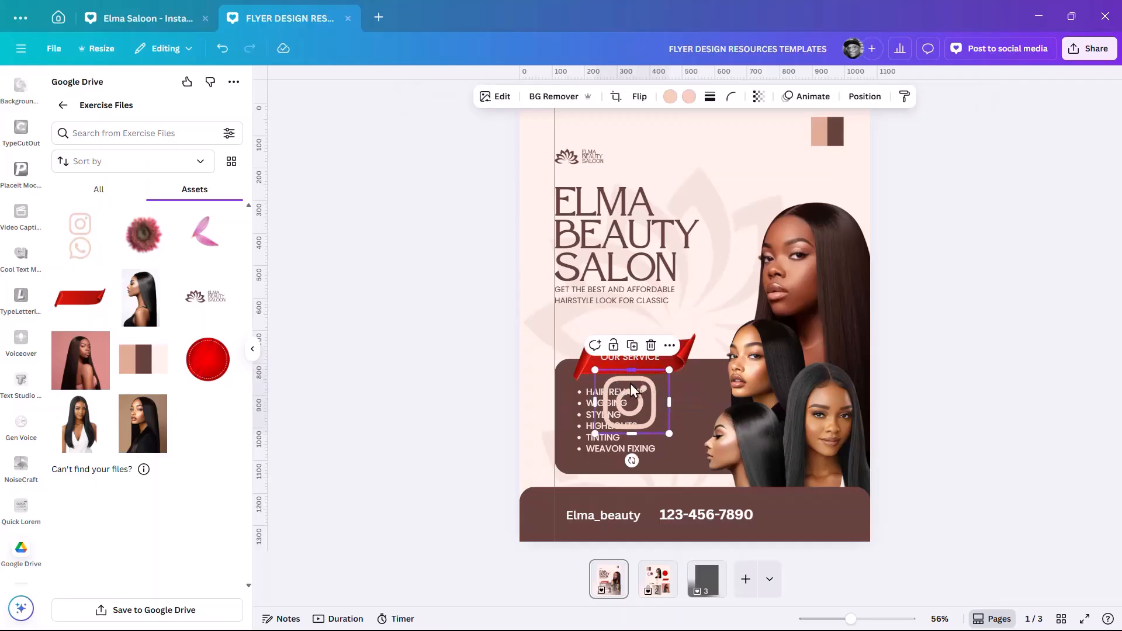
- Shrink the Instagram icon and place it at the start of the footer bar, level with the social media handle
scroll(640, 431, down, 2)
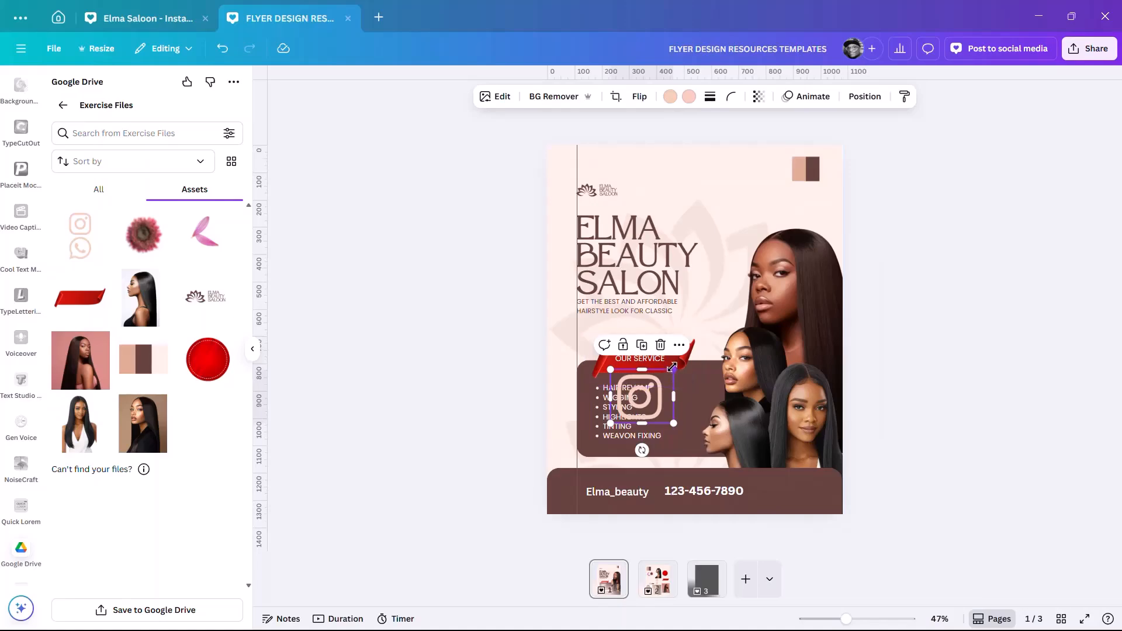
drag(672, 367, 632, 404)
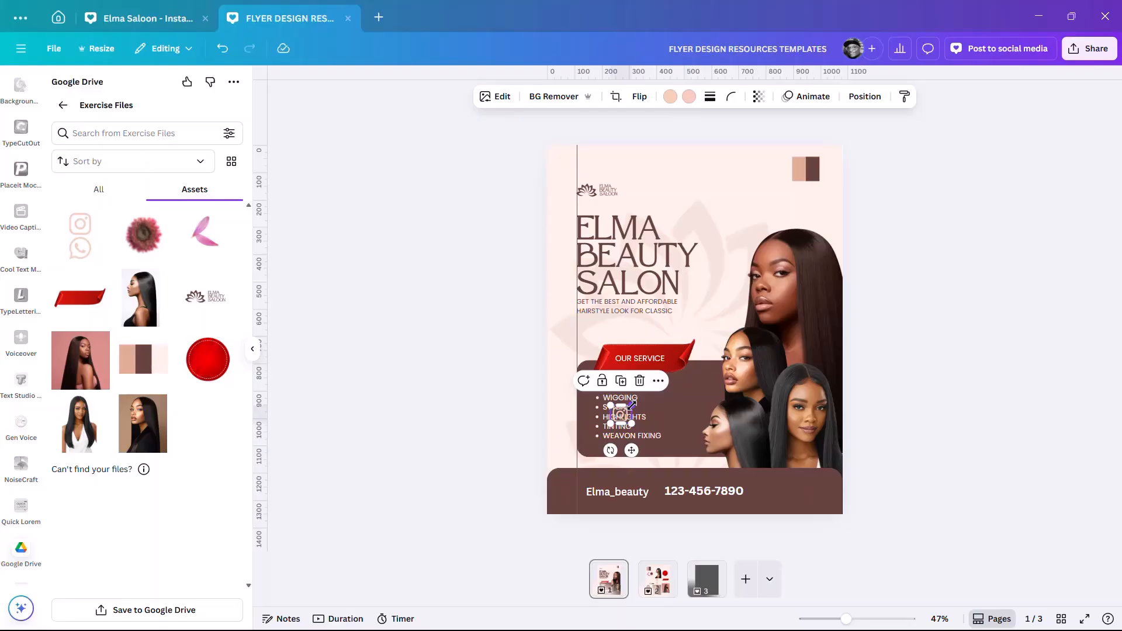
drag(631, 450, 594, 521)
scroll(594, 520, up, 5)
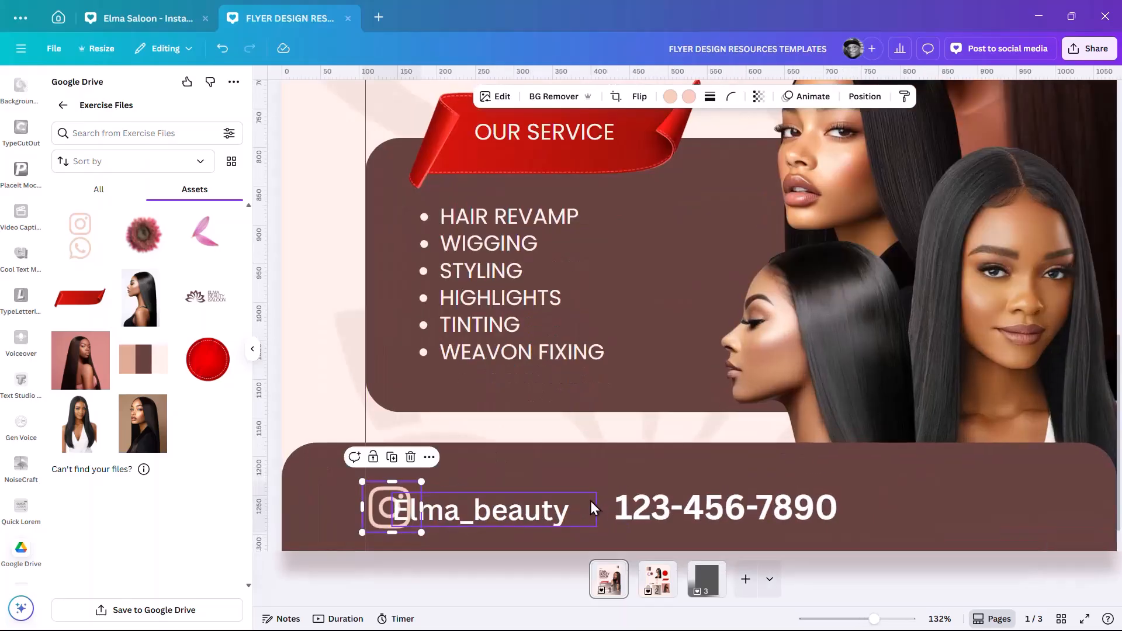
- Shift the social media handle and phone number together to the right, clear of the Instagram icon
click(564, 488)
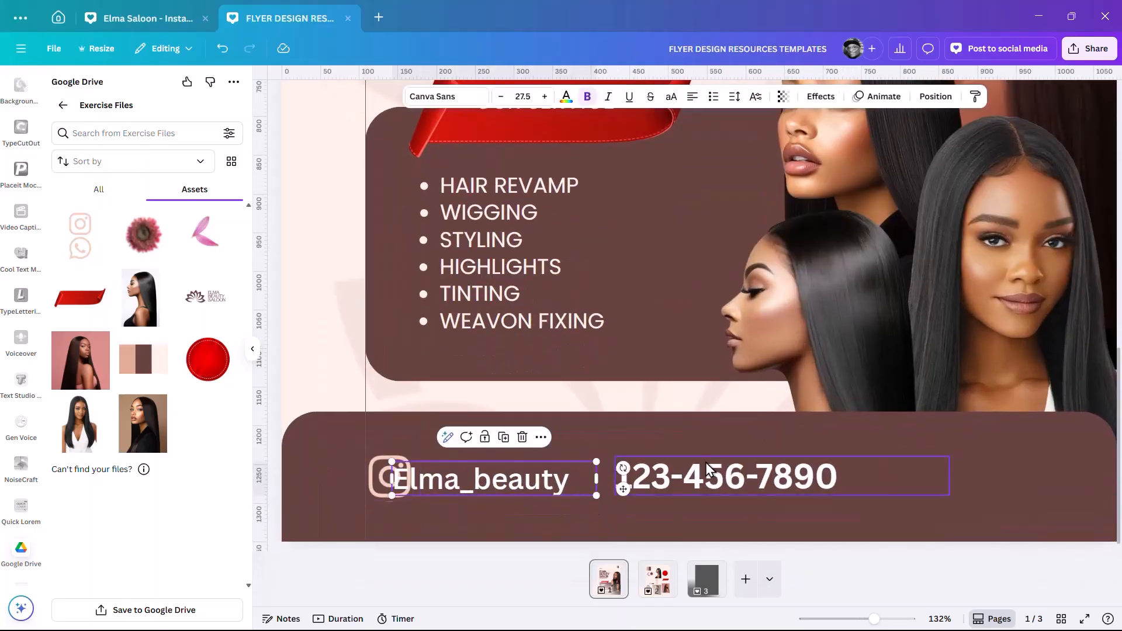
shift+click(736, 477)
drag(715, 479, 739, 472)
- Place a copy of the Instagram icon before the phone number and move the number right to make room
click(388, 477)
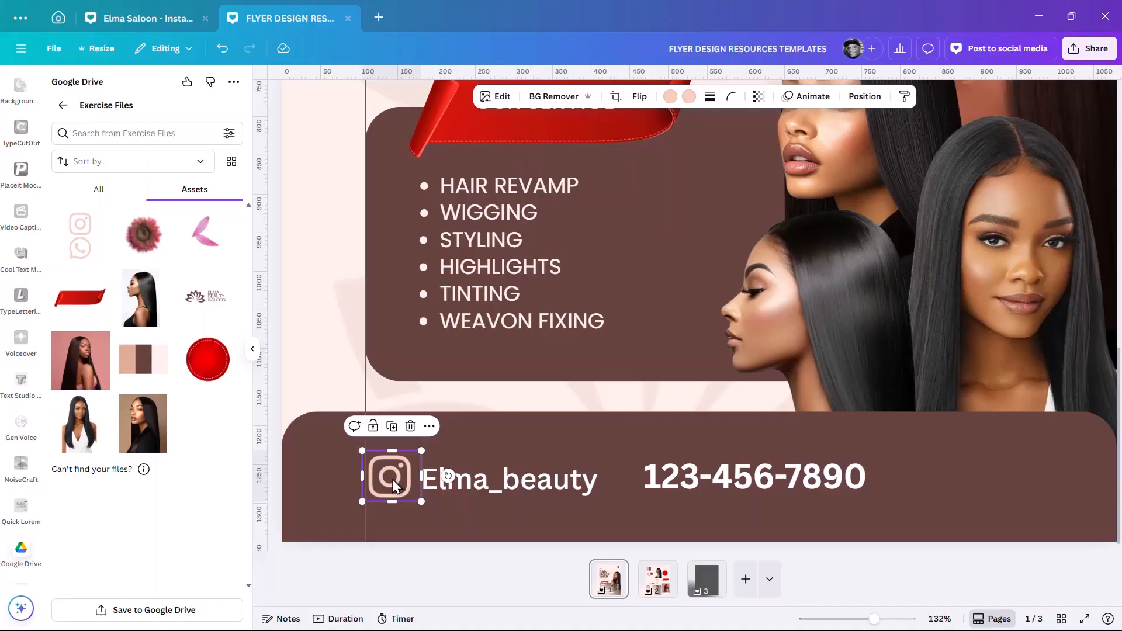
drag(392, 478, 648, 494)
click(734, 482)
drag(773, 479, 810, 482)
- Reposition the image inside the copied icon's crop frame so that it shows the WhatsApp icon instead
click(647, 476)
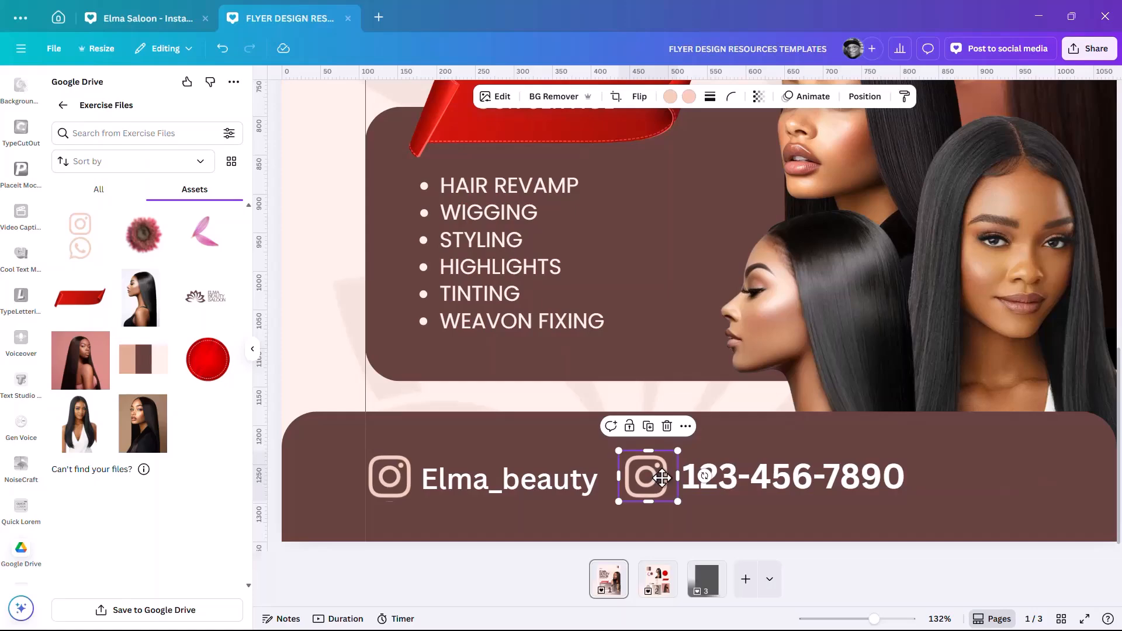
double_click(653, 469)
drag(653, 470, 651, 419)
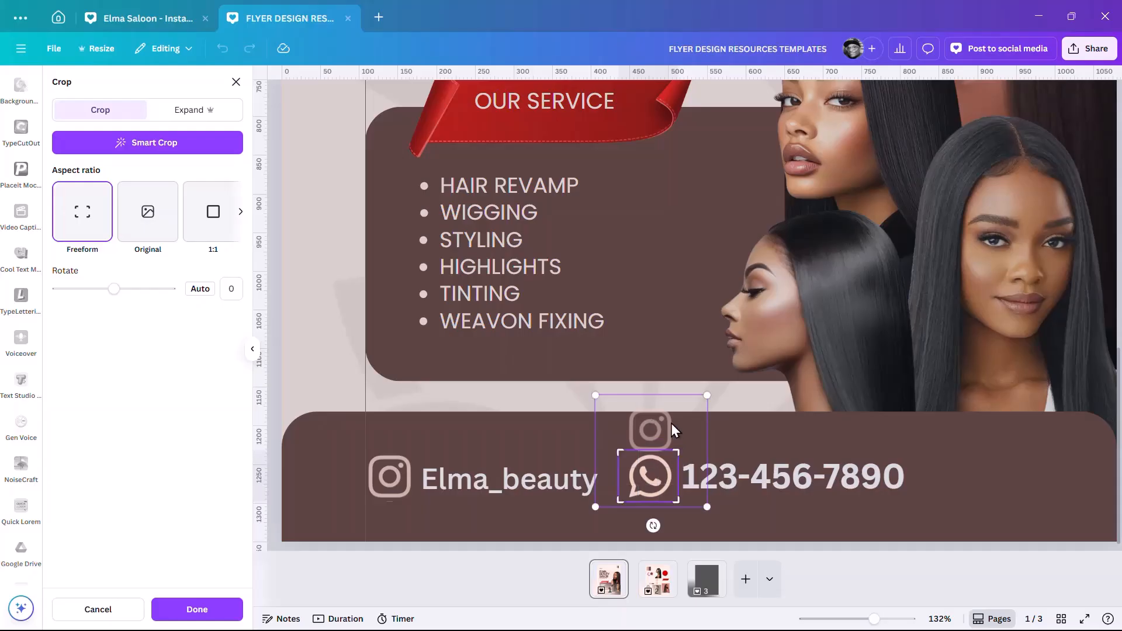
drag(678, 451, 679, 453)
click(830, 429)
- Set the footer's social media handle and phone number in the Poppins font
click(491, 481)
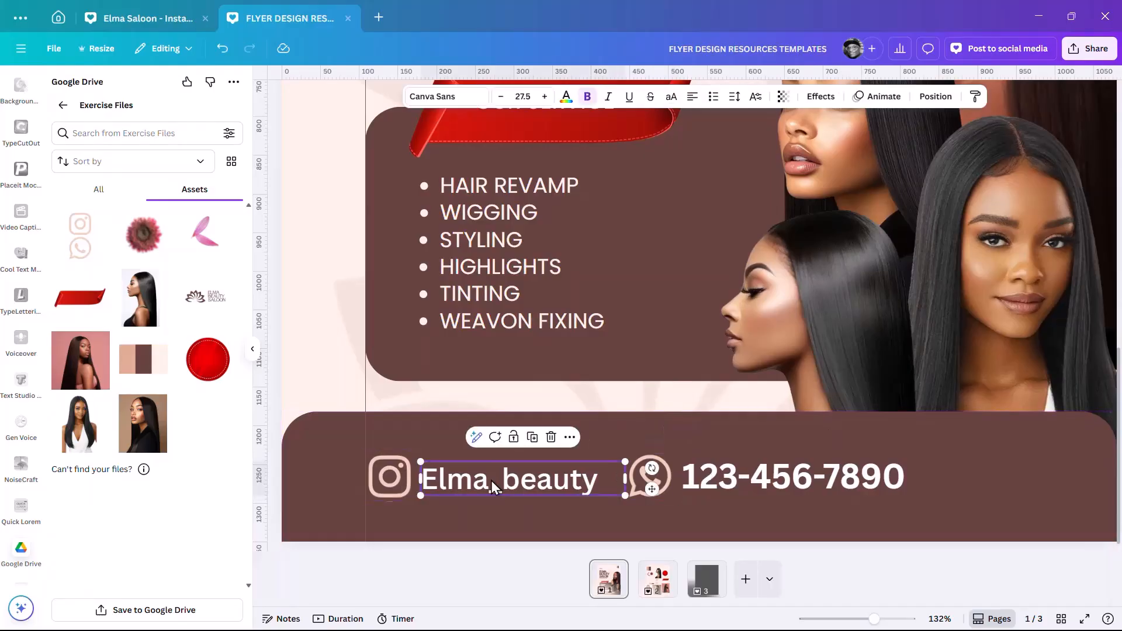
click(450, 98)
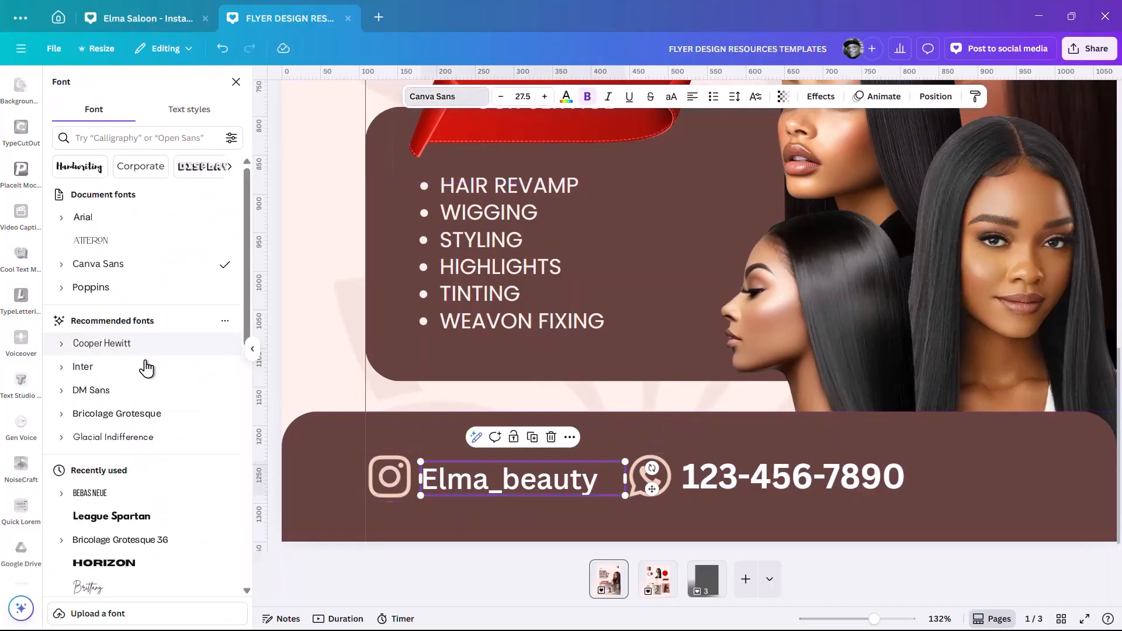
click(138, 288)
key(Tab)
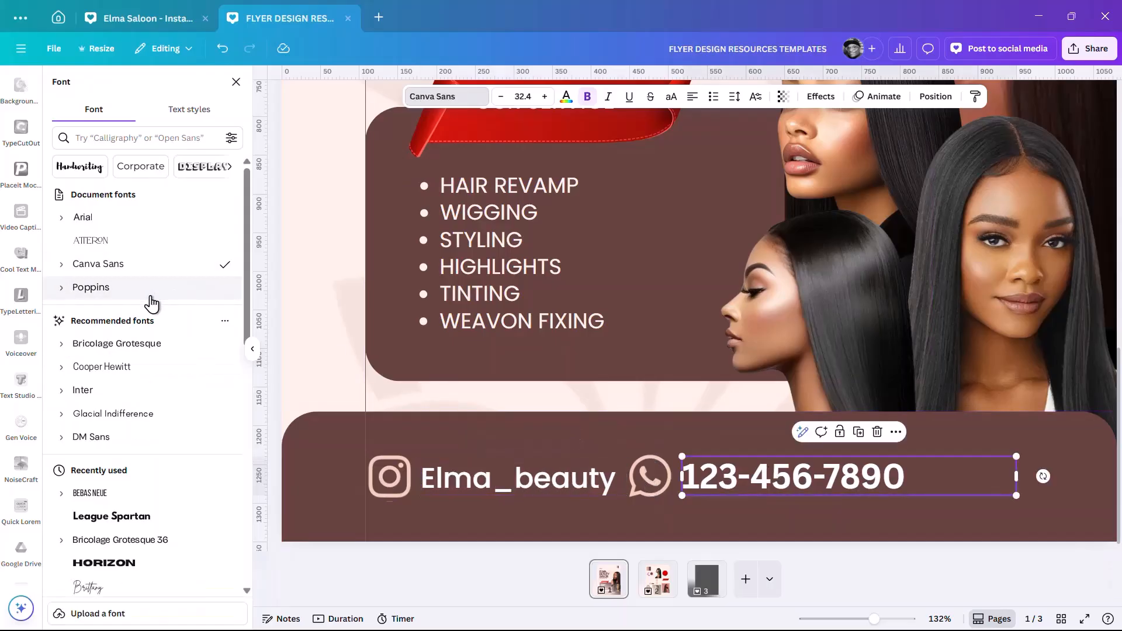
click(195, 289)
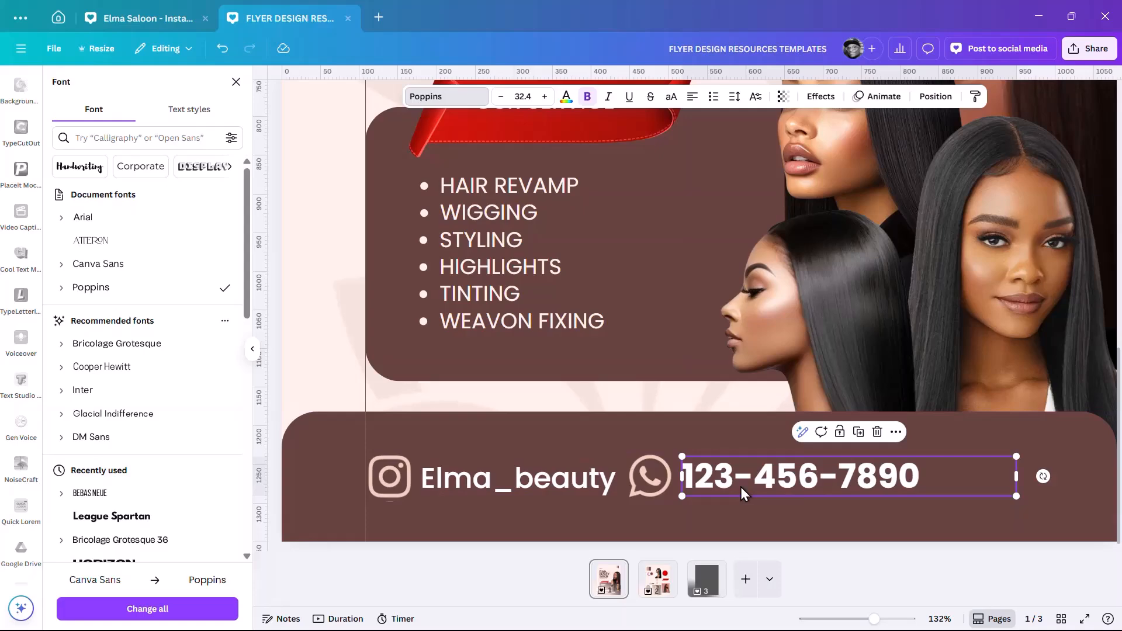
- Colour the social media handle and phone number with the pale pink from the palette image
shift+click(520, 478)
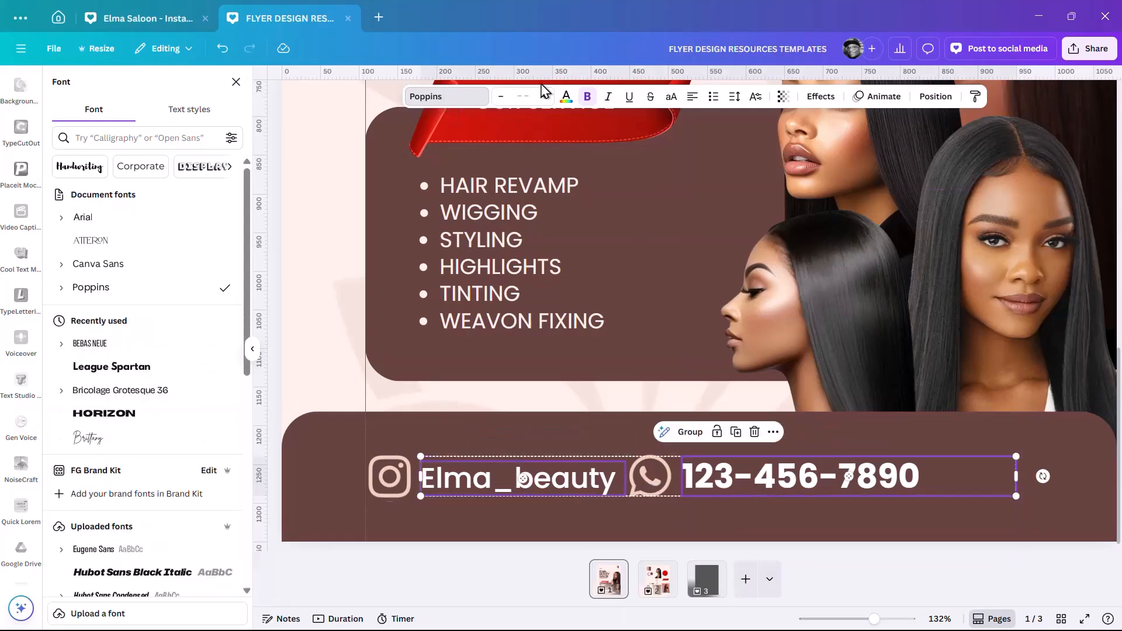
click(566, 96)
click(88, 406)
scroll(564, 448, down, 5)
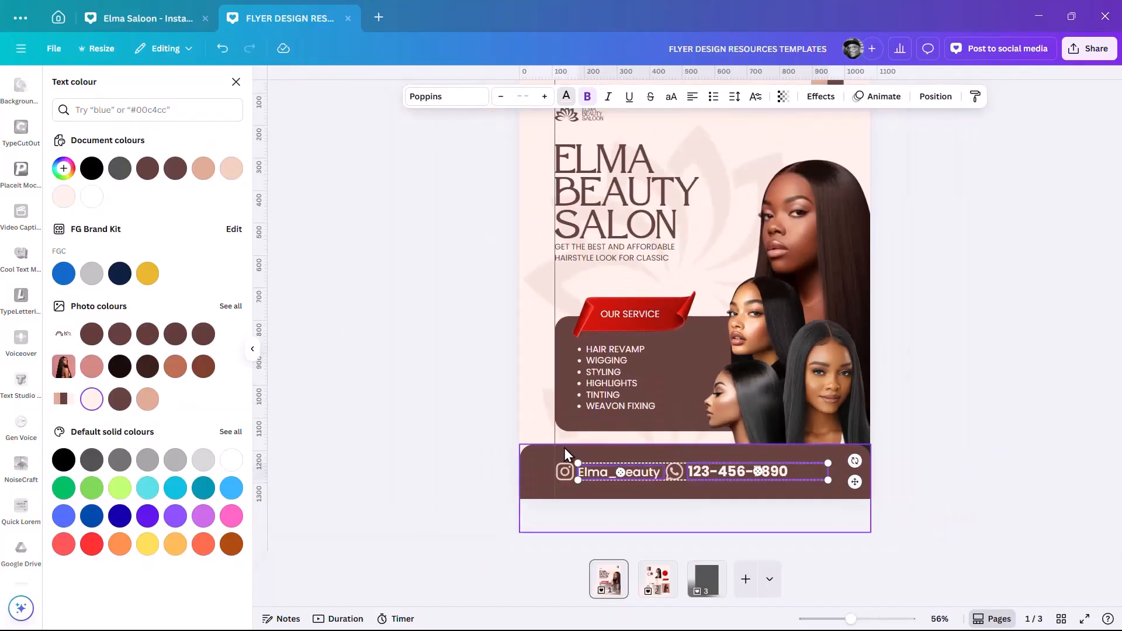
click(986, 468)
click(981, 475)
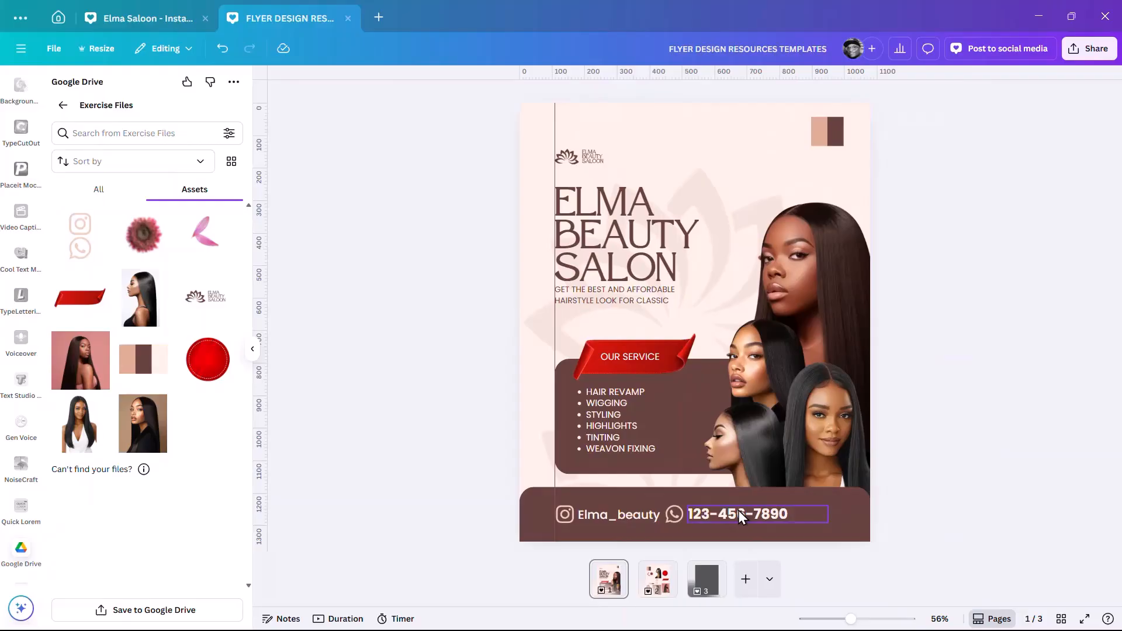
- Nudge the phone number slightly right and down so it is spaced from the WhatsApp icon and level with the handle
scroll(699, 505, up, 2)
click(542, 515)
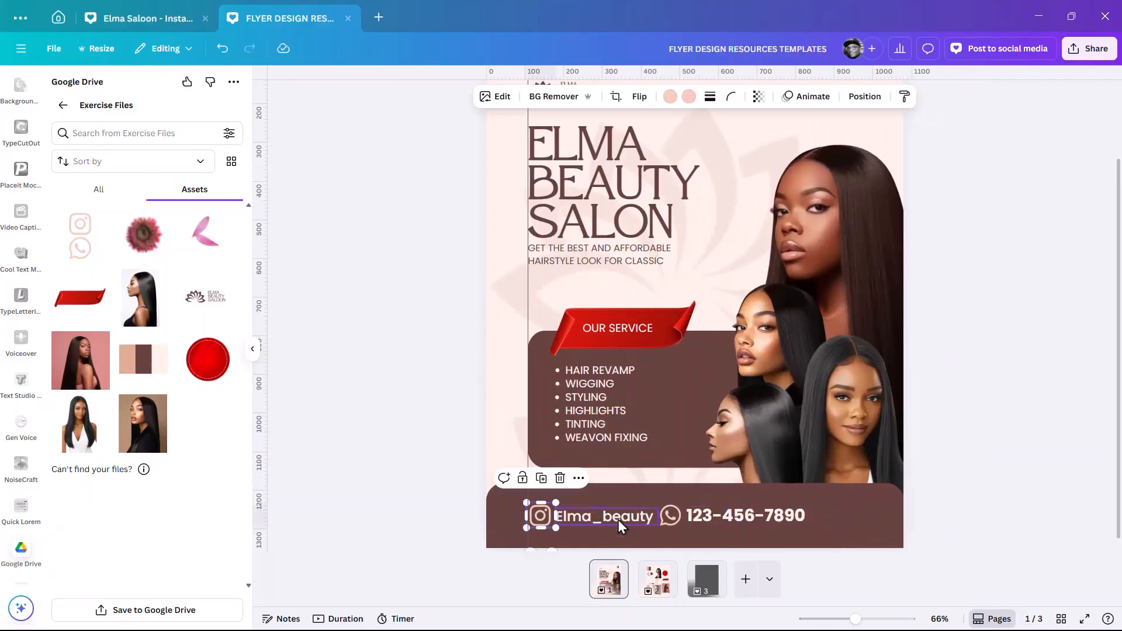
click(755, 520)
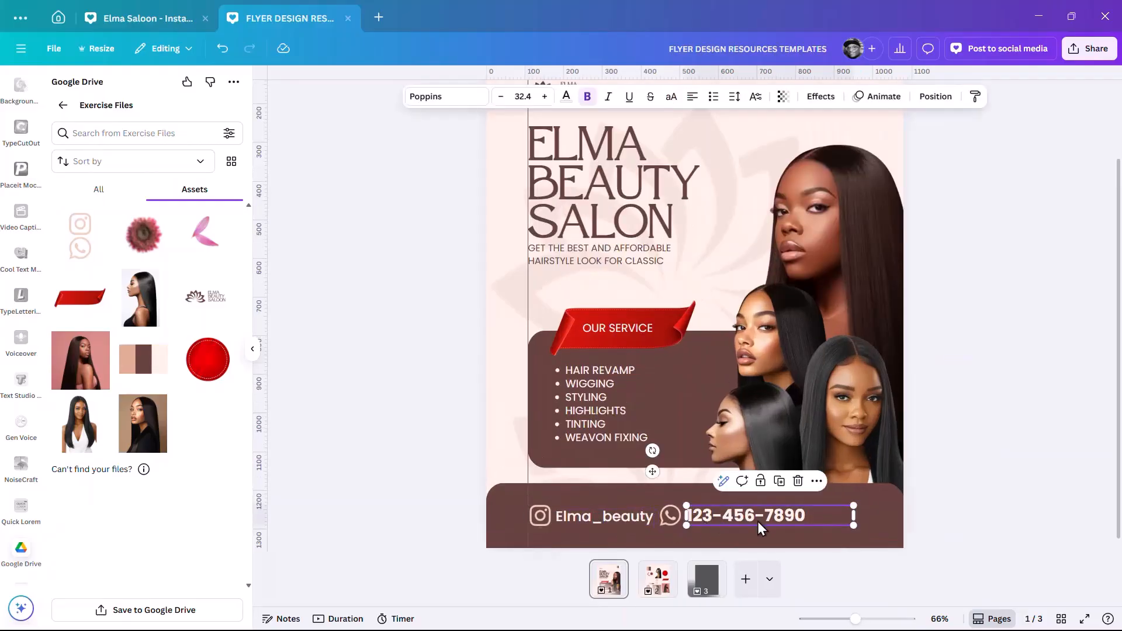
drag(756, 524, 759, 520)
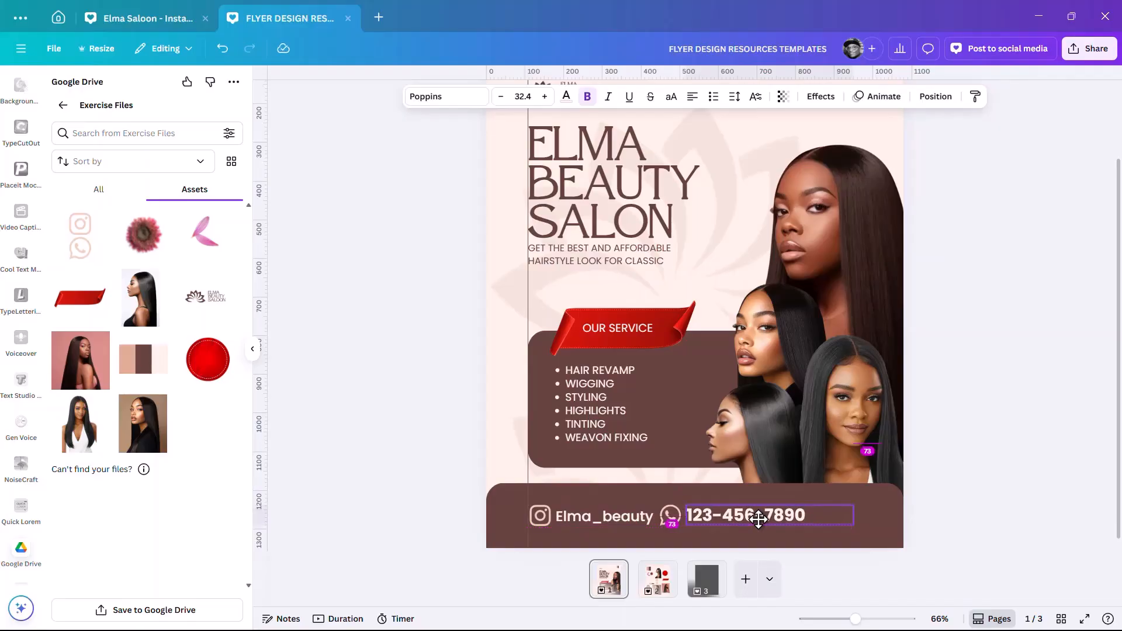
drag(759, 519, 759, 522)
scroll(643, 433, down, 5)
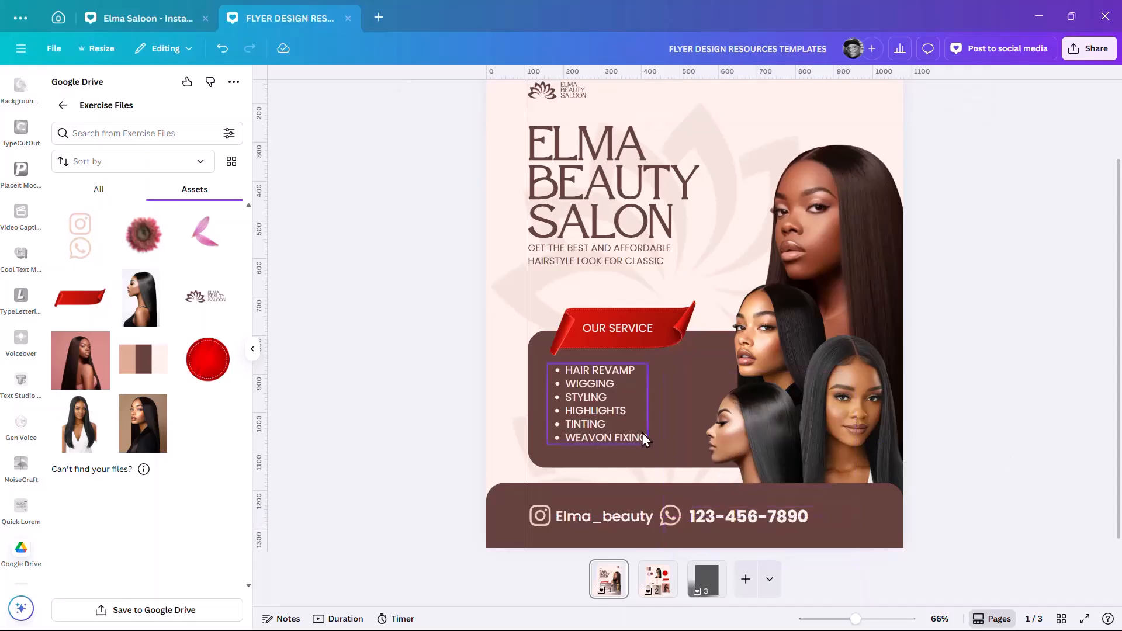
click(954, 404)
- Enlarge the "ELMA BEAUTY SALON" title to about font size 106, keeping its left edge on the guide
scroll(671, 398, up, 3)
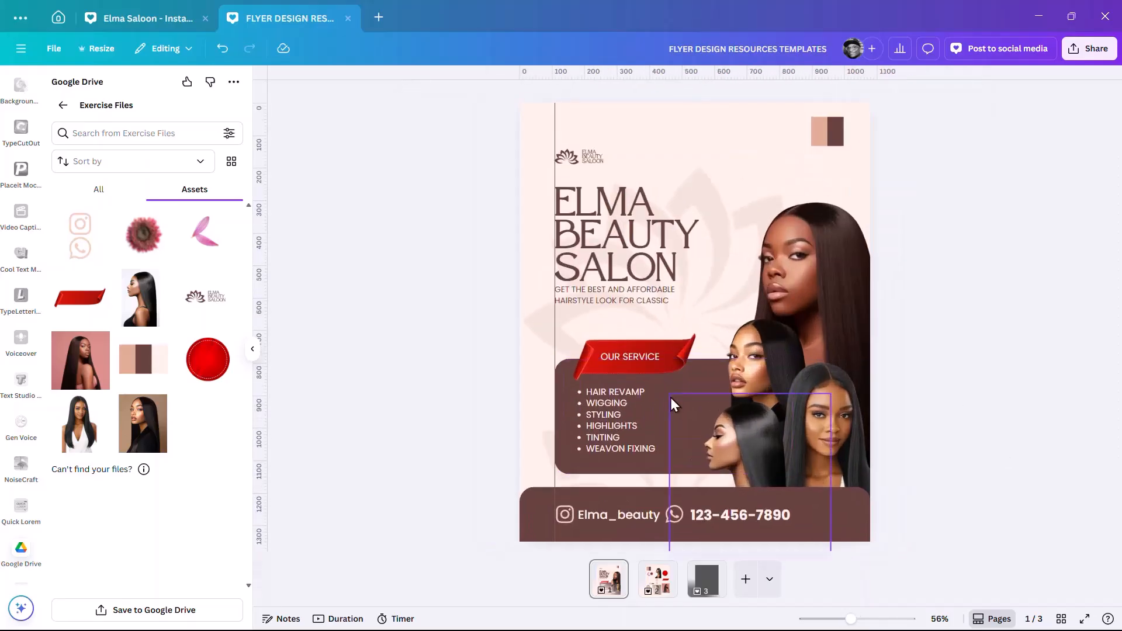
click(616, 228)
shift+click(658, 304)
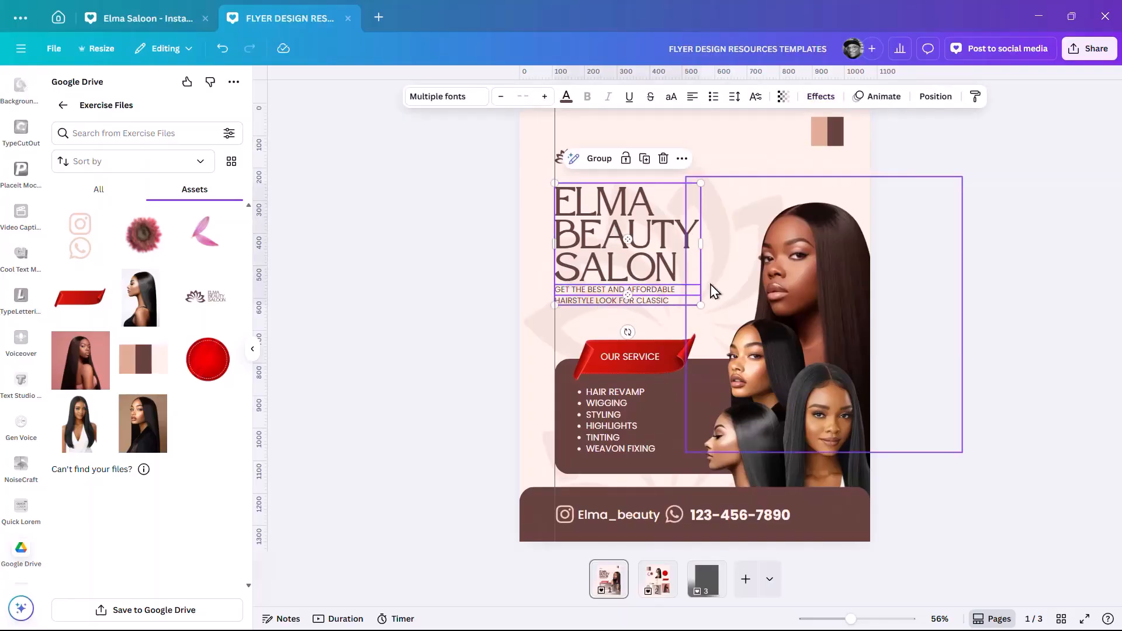
shift+click(697, 299)
drag(700, 297, 727, 316)
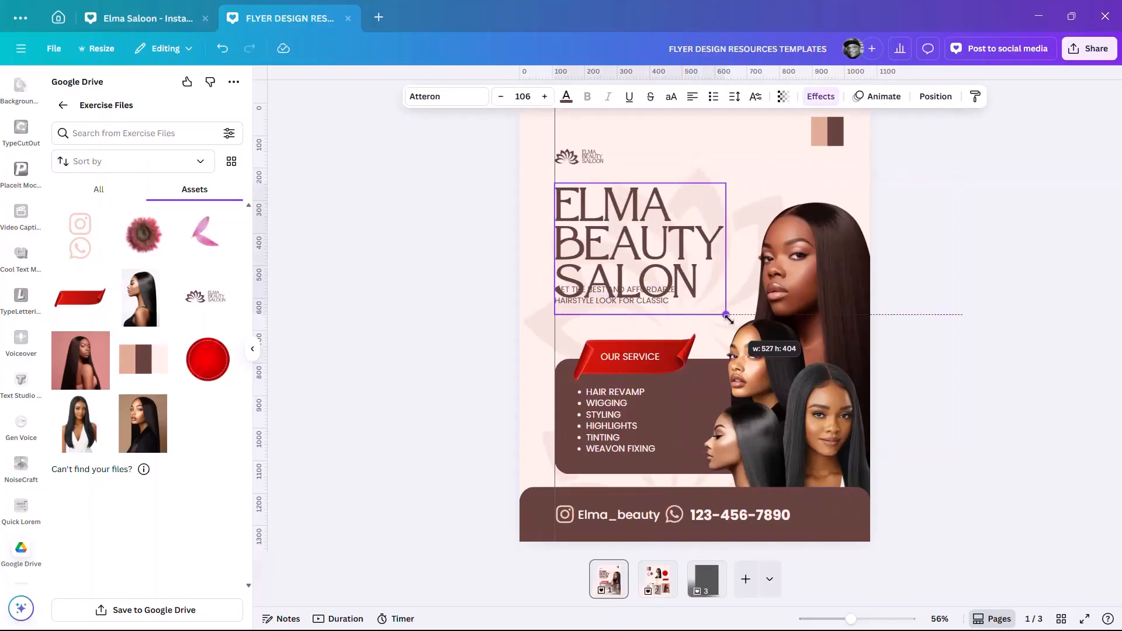
click(993, 269)
- Move the tagline down below the enlarged title, and raise the title and tagline together slightly
drag(644, 300, 643, 320)
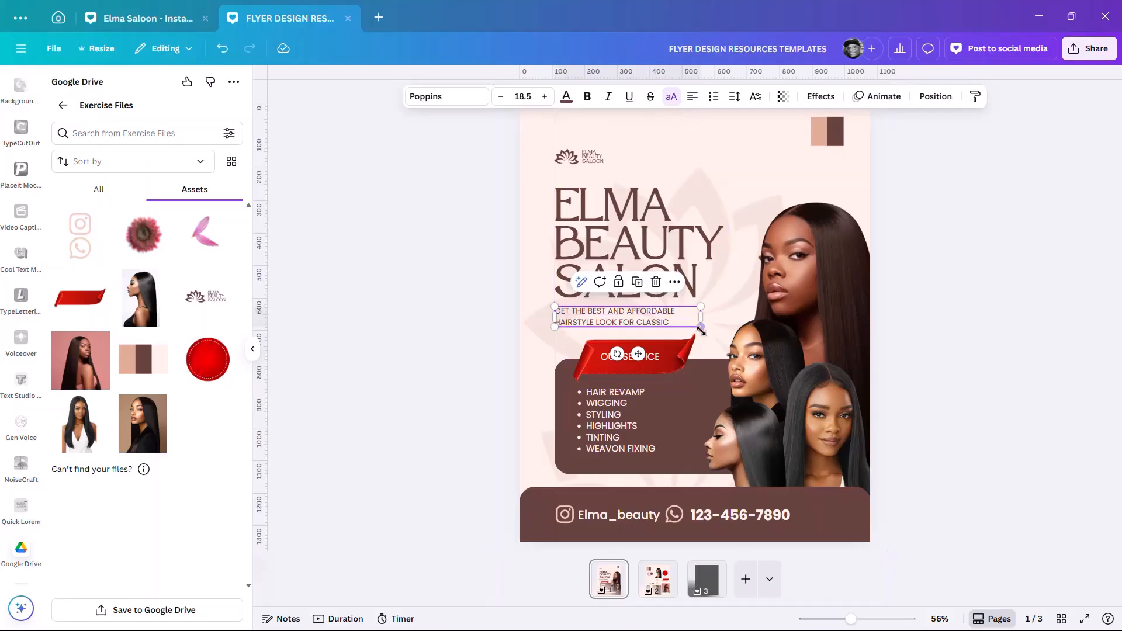
drag(700, 329, 701, 327)
shift+click(652, 240)
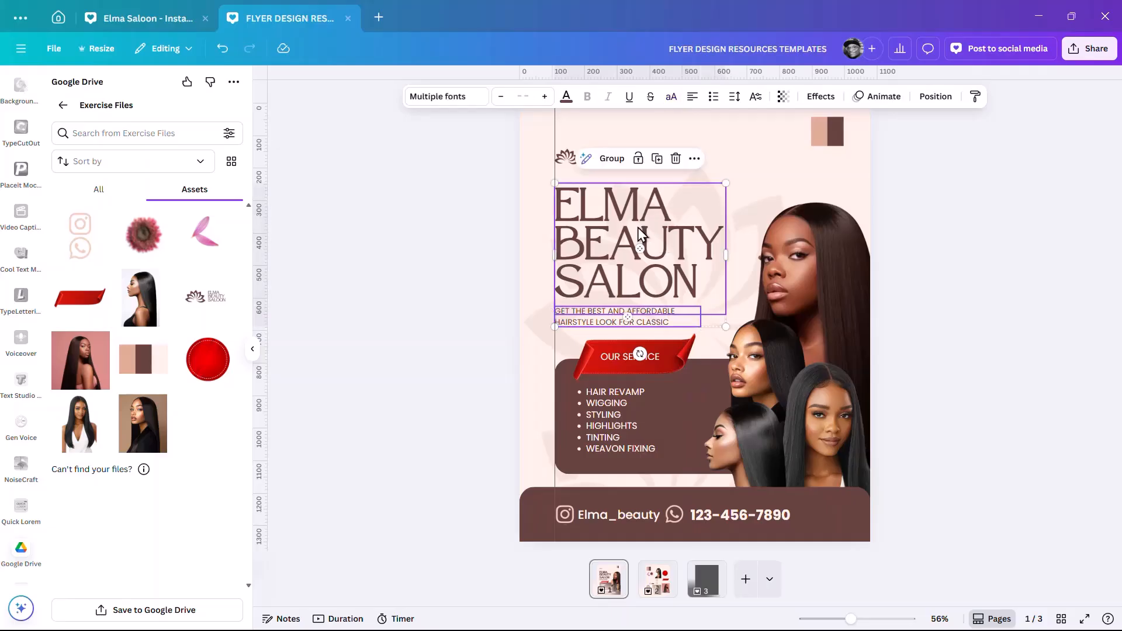
drag(629, 216, 627, 212)
click(977, 308)
- Move the large model cutout beside the title slightly upward
click(851, 239)
drag(848, 232, 849, 231)
click(1036, 240)
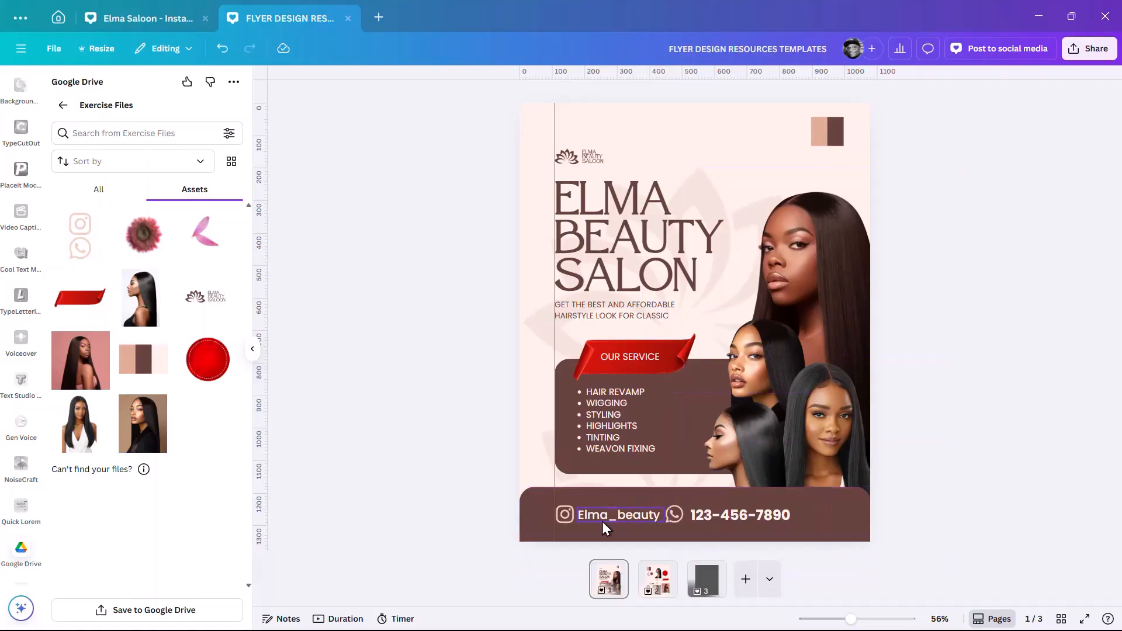
- Enlarge the middle model cutout slightly and raise it between the large model and the two front models
scroll(821, 402, up, 3)
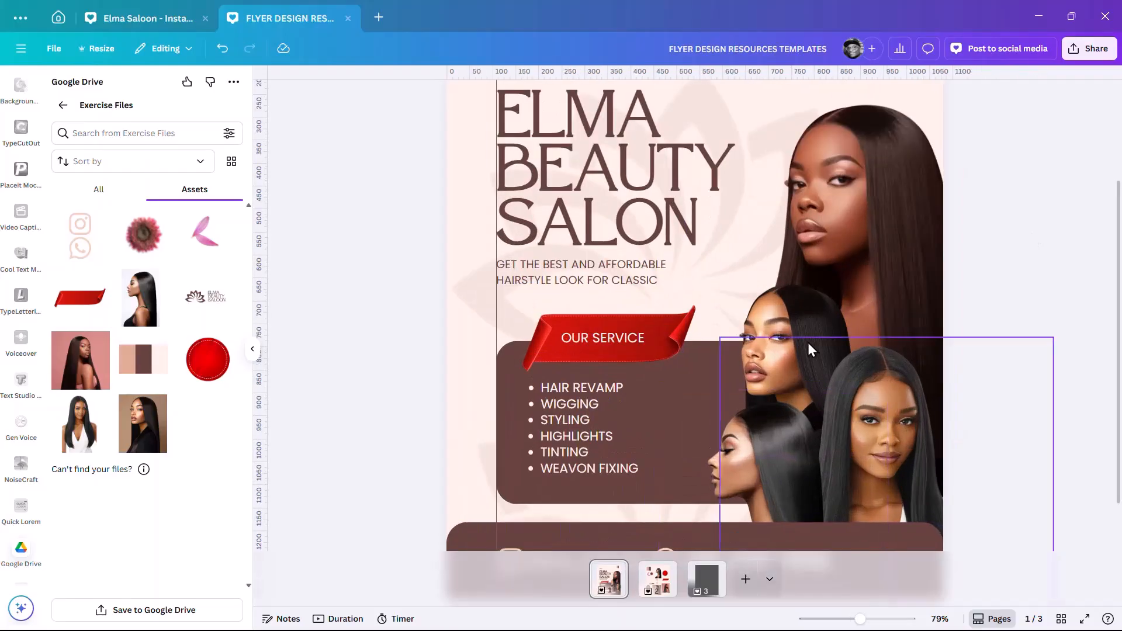
click(806, 340)
drag(834, 321, 806, 318)
mouse_move(682, 249)
mouse_down()
mouse_move(708, 268)
mouse_move(675, 243)
mouse_up()
drag(814, 321, 876, 472)
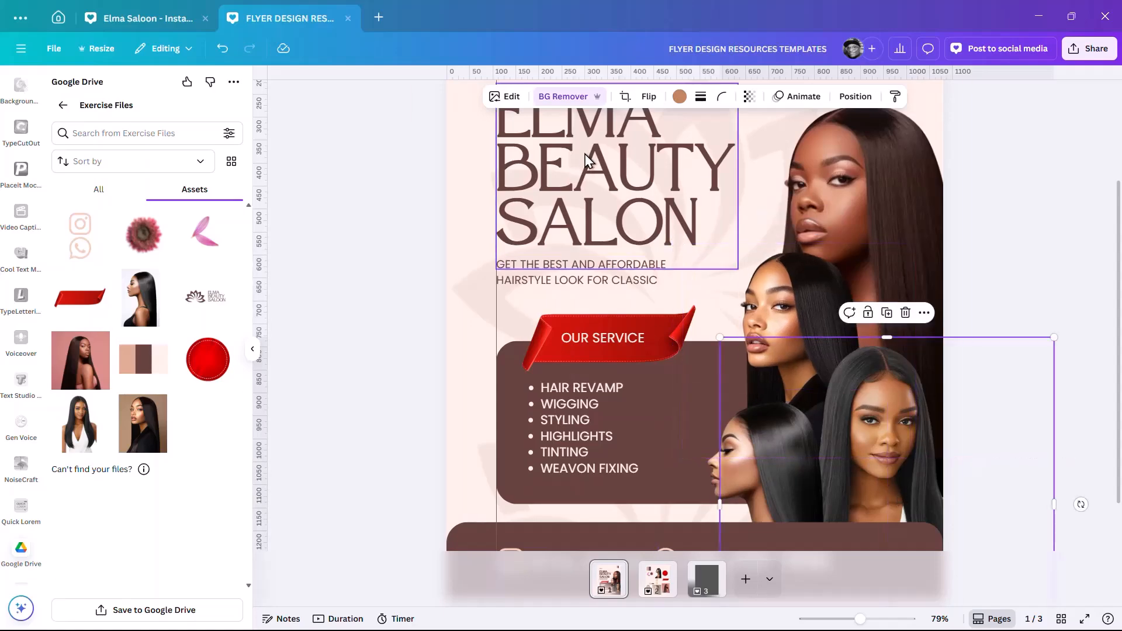
- Sharpen the front-facing model cutout to 65 and set its vibrance to 48
click(494, 98)
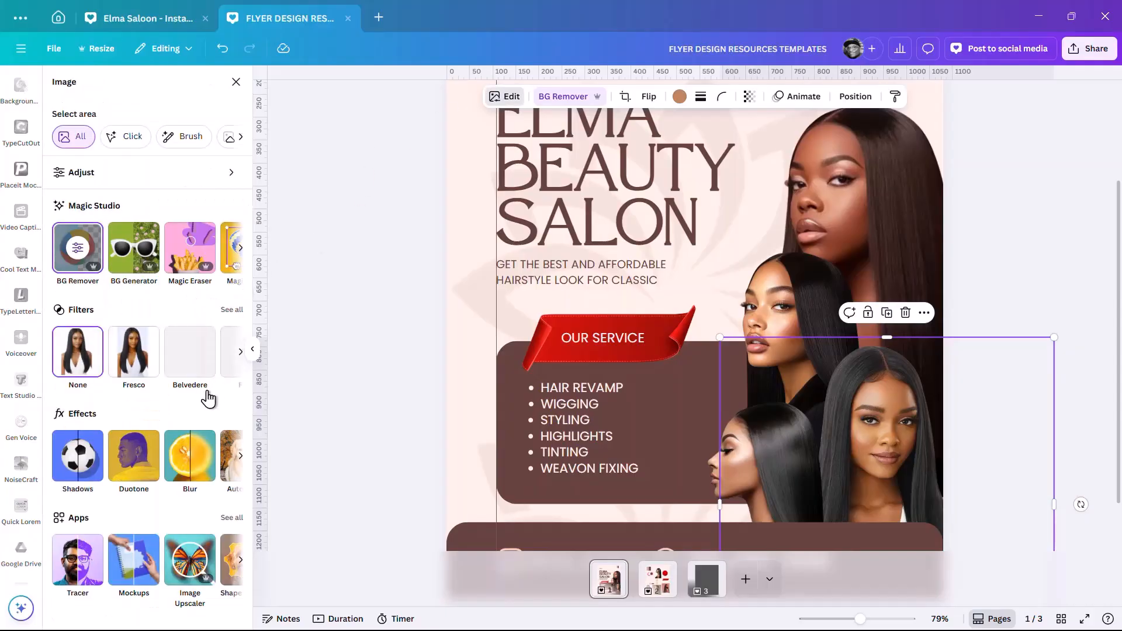
click(166, 173)
scroll(151, 360, down, 4)
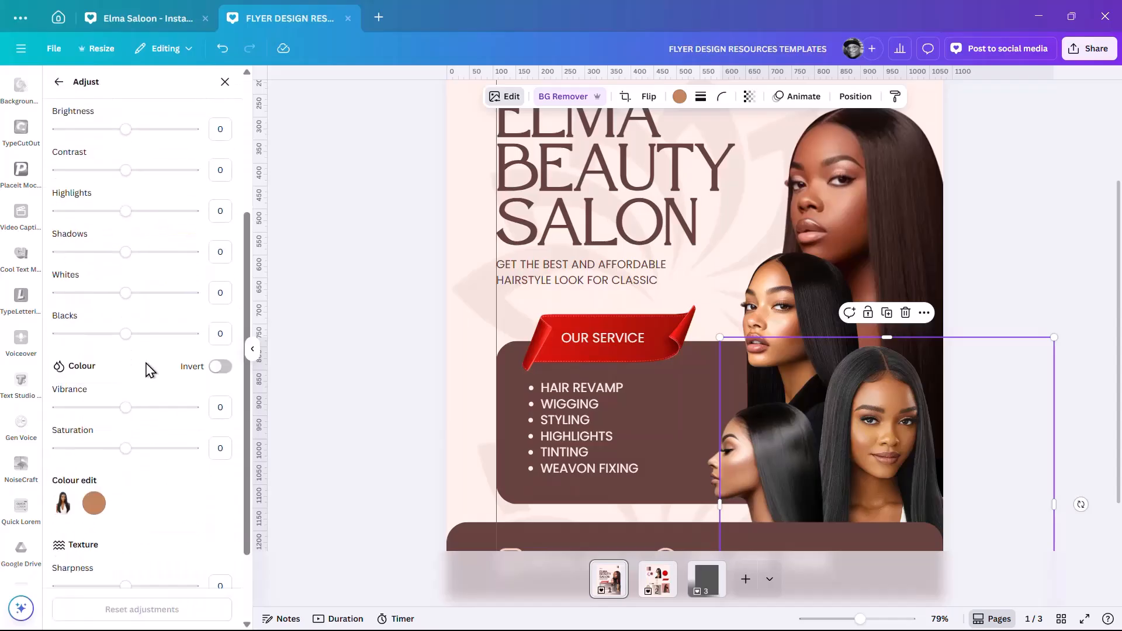
scroll(155, 415, down, 1)
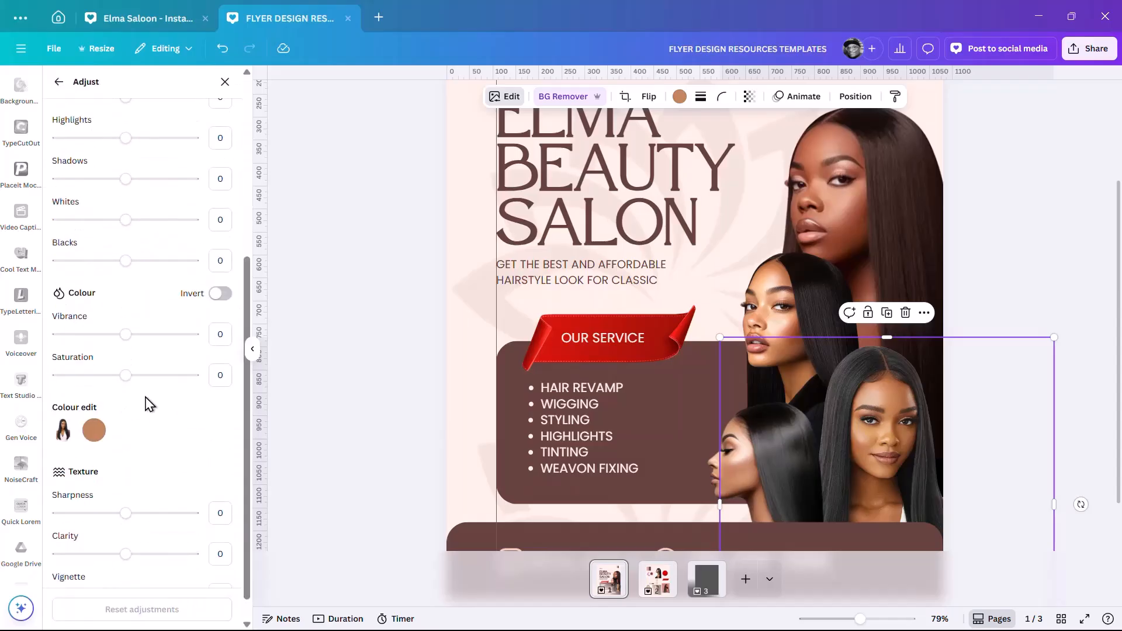
scroll(145, 432, down, 1)
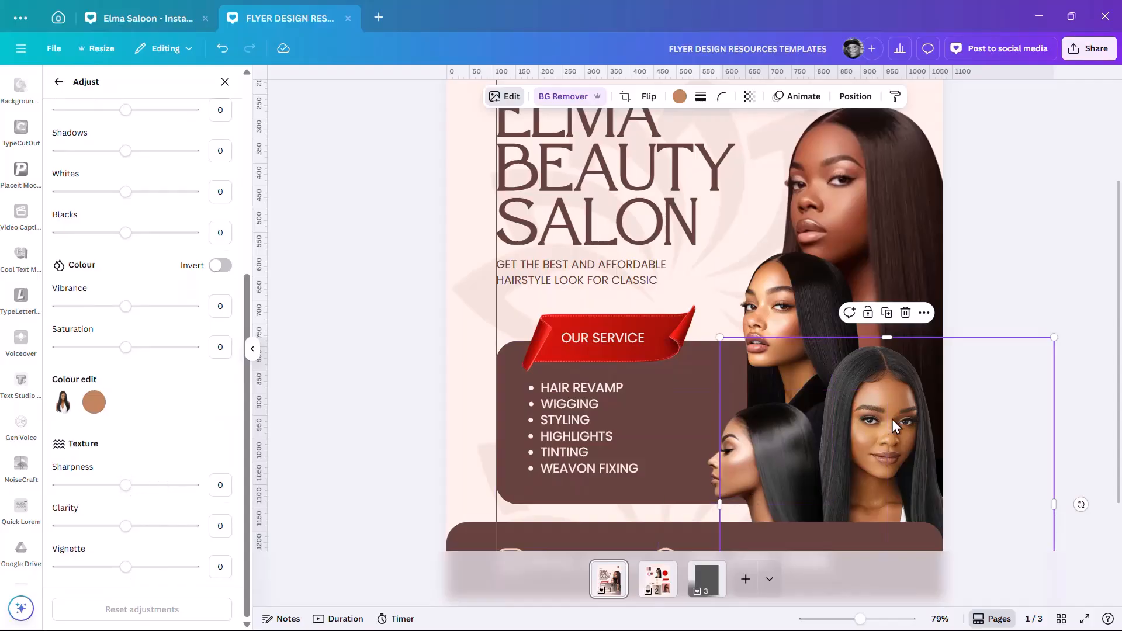
scroll(889, 428, up, 8)
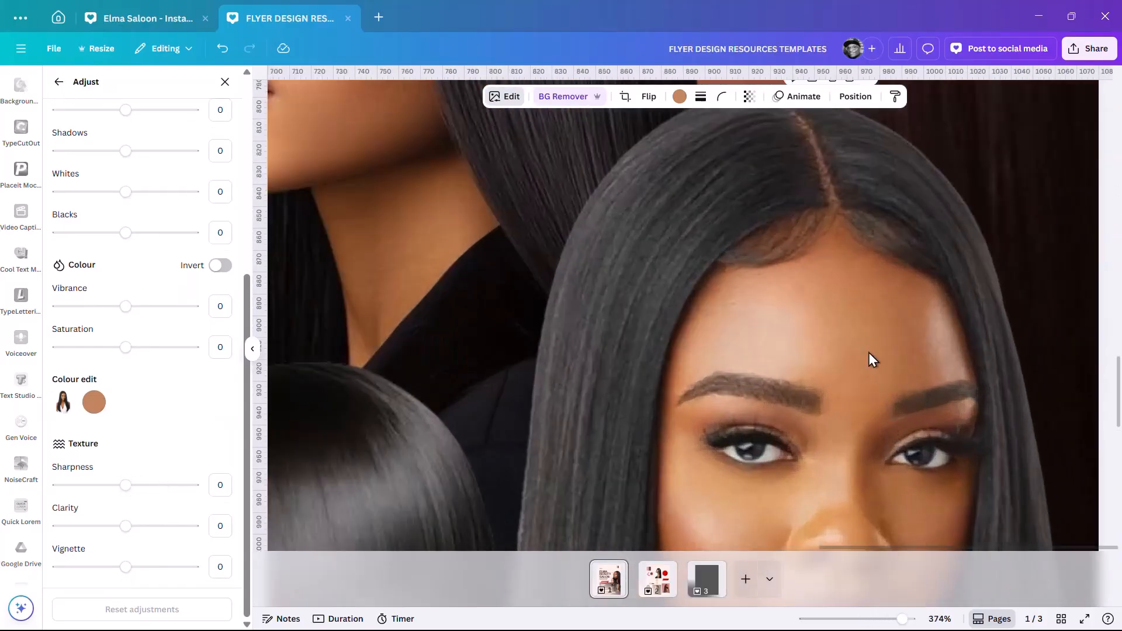
drag(127, 485, 169, 502)
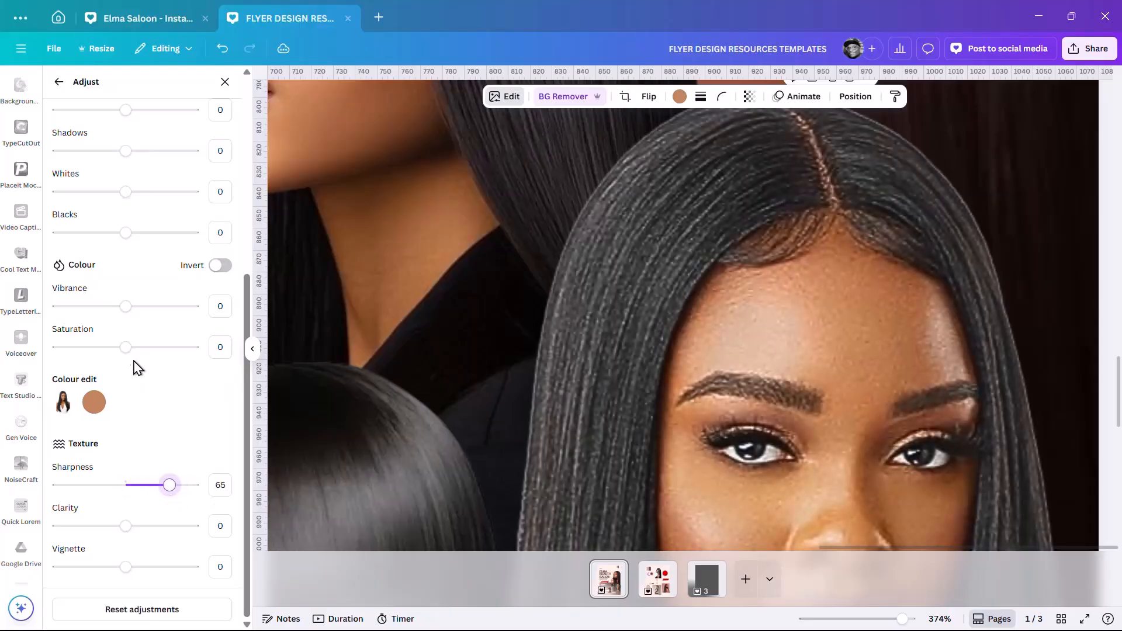
mouse_move(136, 314)
mouse_down()
mouse_move(170, 311)
mouse_move(158, 314)
mouse_up()
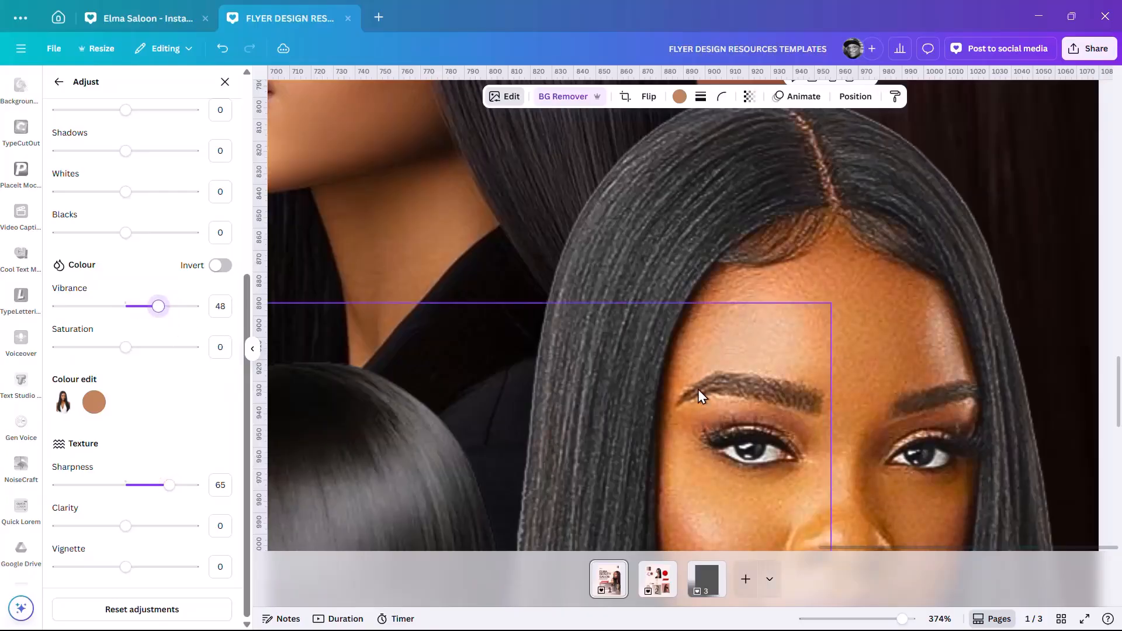
scroll(746, 336, down, 10)
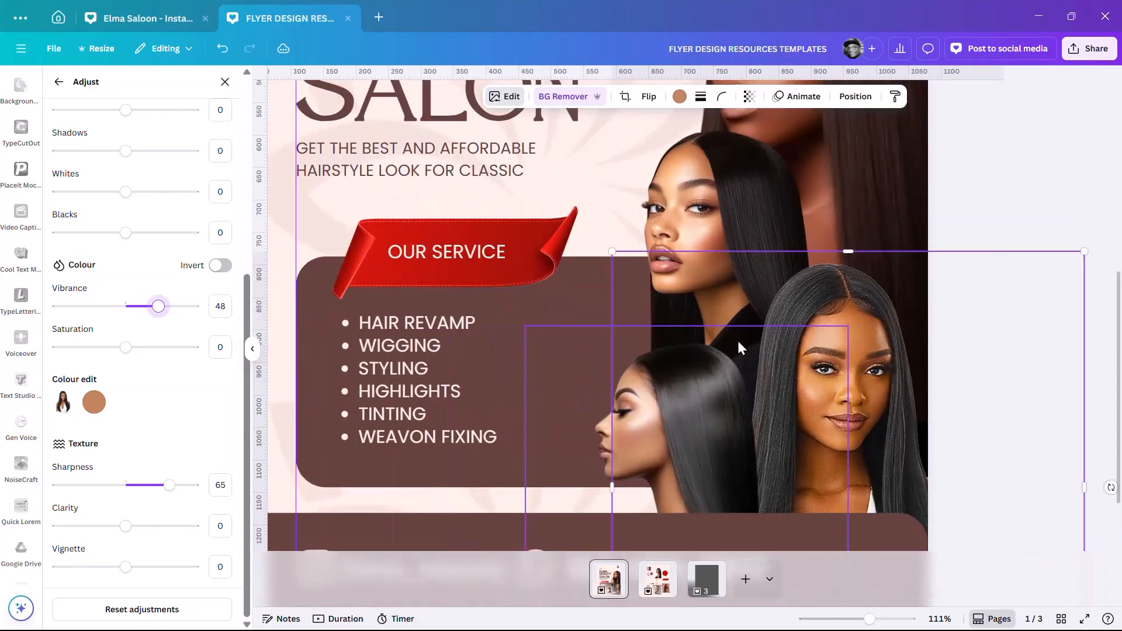
- Compare the front-facing model with and without its adjustments by resetting them and undoing the reset
scroll(529, 368, down, 1)
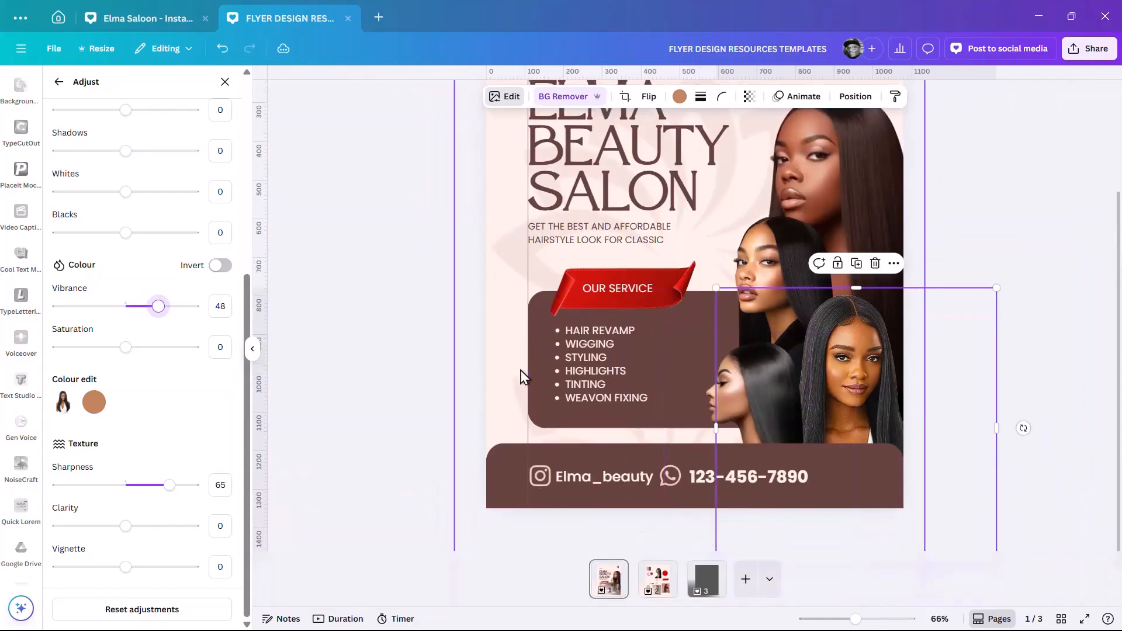
scroll(533, 420, up, 1)
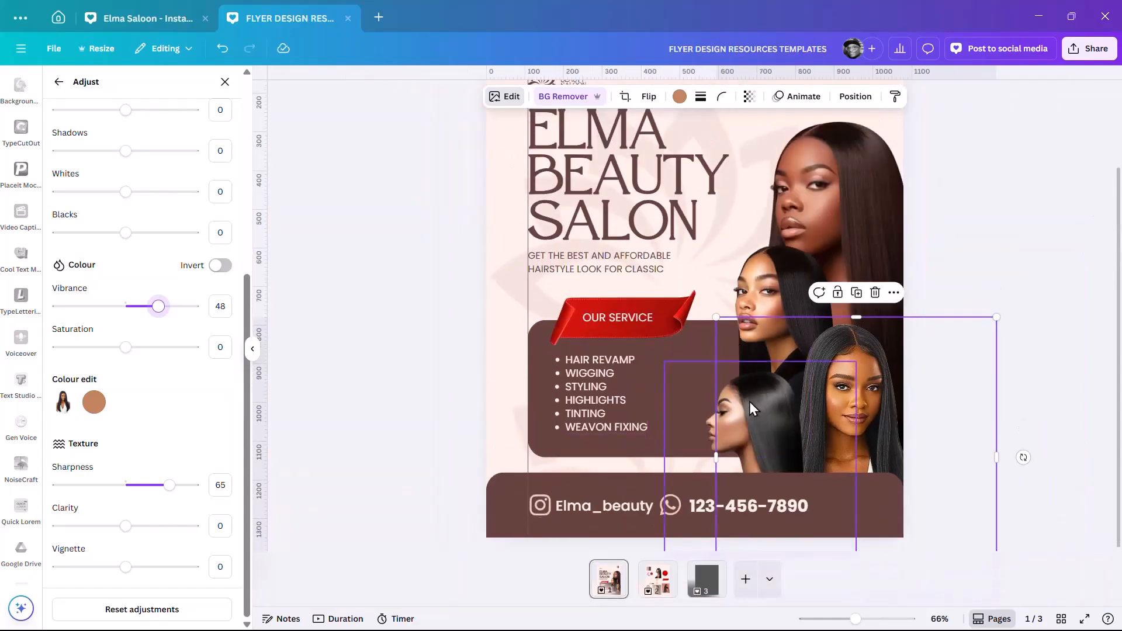
click(144, 610)
key(ctrl+z)
click(144, 610)
key(ctrl+z)
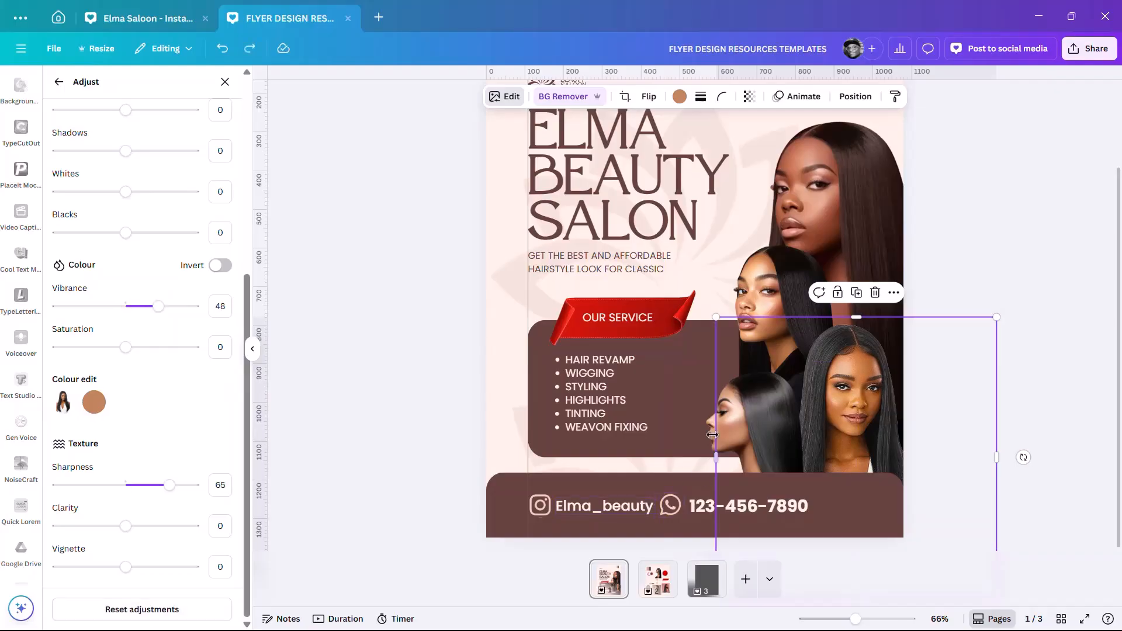
- Set the sharpness of the side-profile model cutout to 76 and its vibrance to 71
click(751, 416)
drag(138, 496, 177, 497)
drag(132, 306, 176, 318)
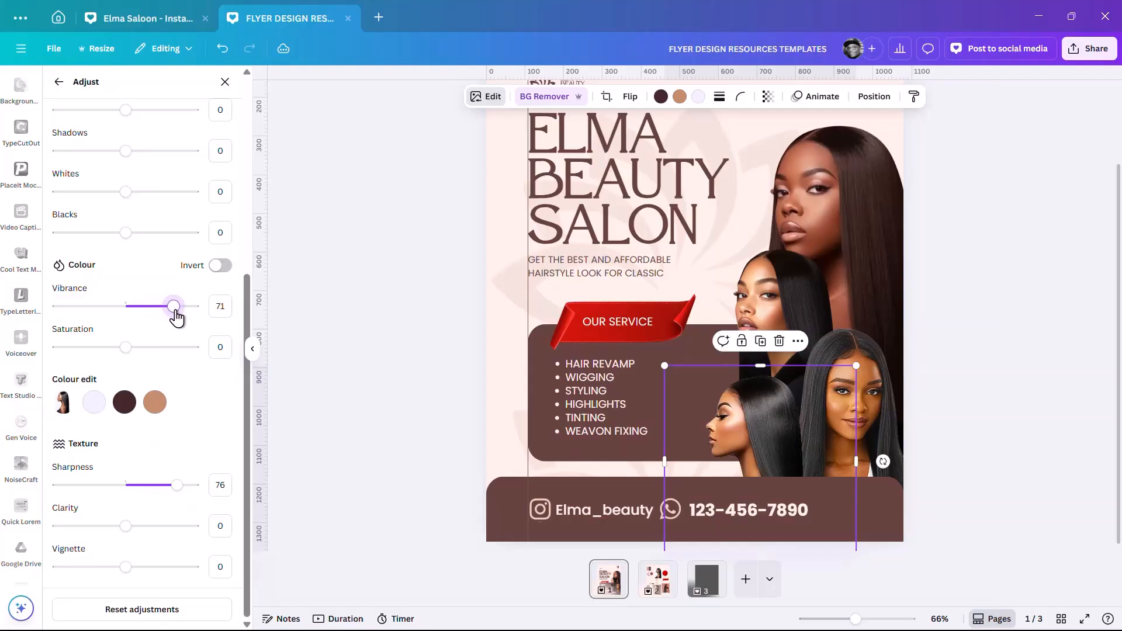
- Set the middle model cutout's sharpness to 41 and its vibrance to about 33
click(768, 303)
drag(124, 313, 161, 310)
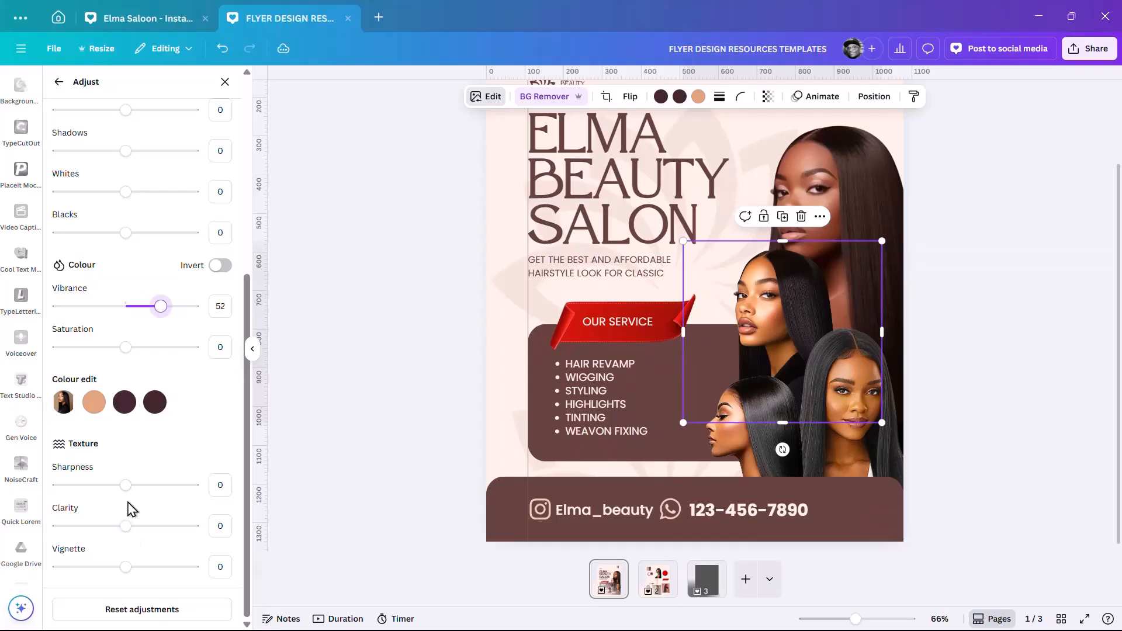
drag(125, 486, 153, 487)
drag(161, 310, 152, 312)
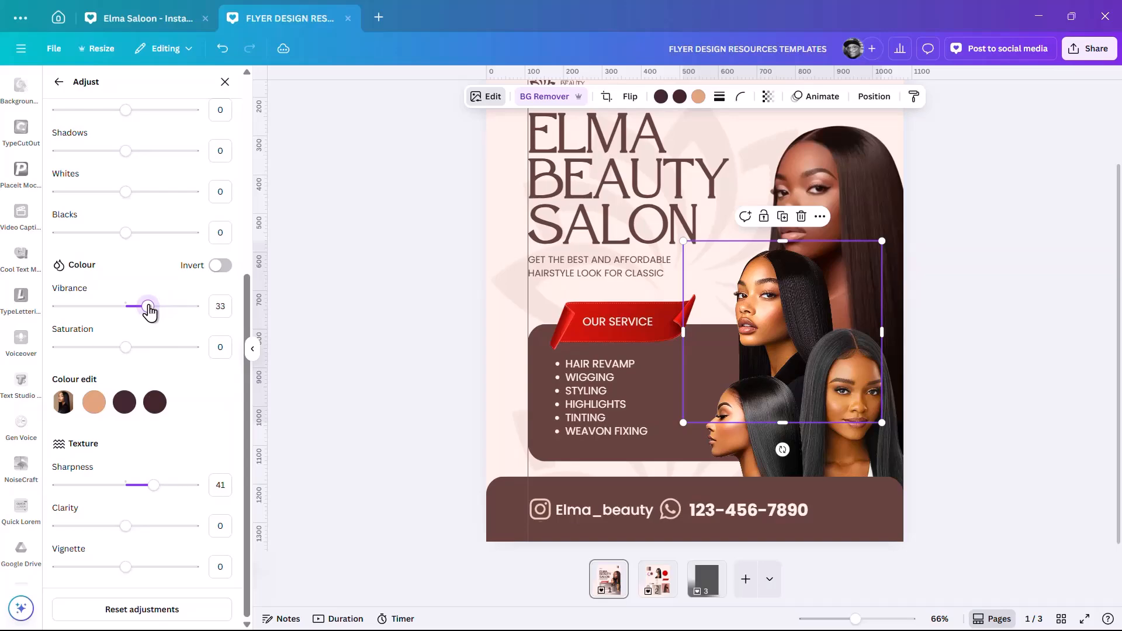
- Adjust the large model cutout beside the title to sharpness 73, vibrance 53, blacks -3 and brightness 17
click(815, 225)
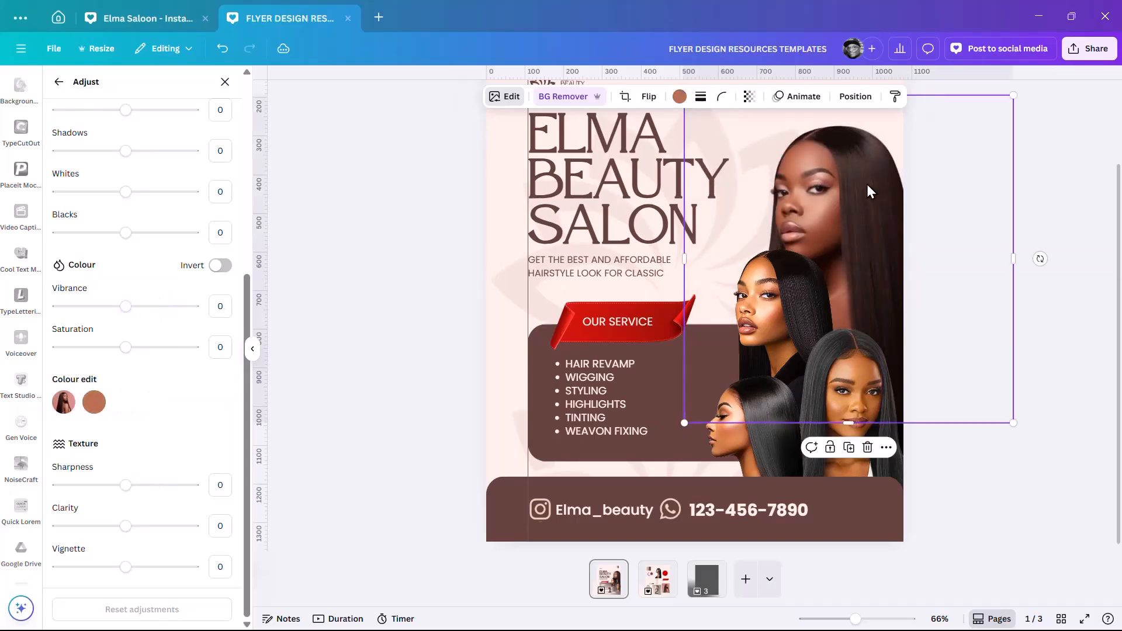
drag(128, 486, 177, 493)
drag(131, 316, 161, 325)
scroll(151, 250, up, 4)
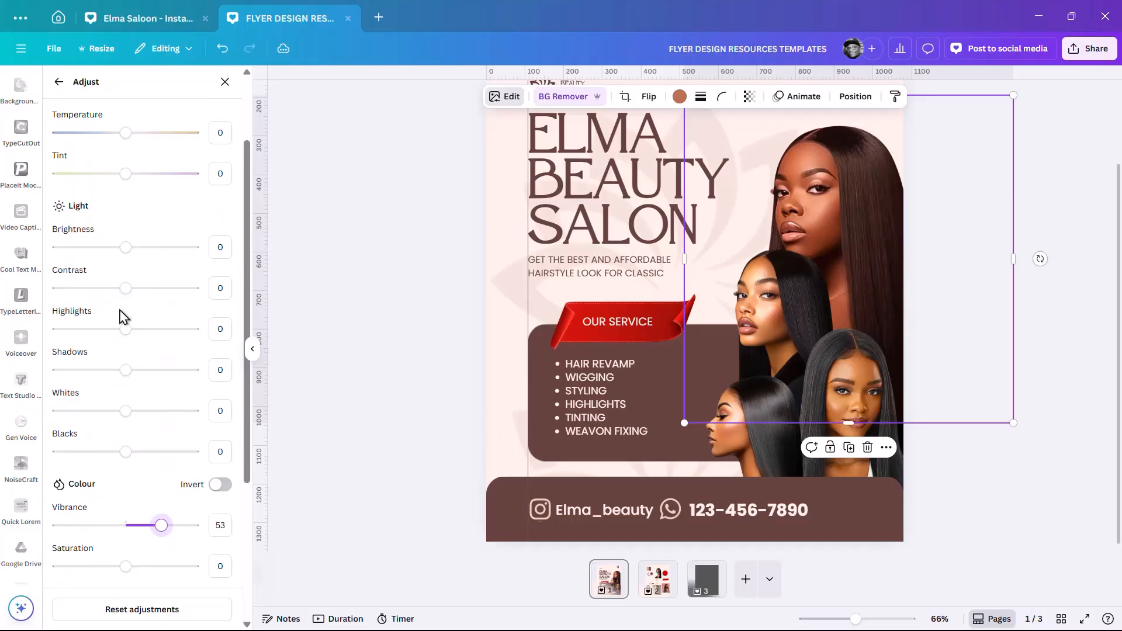
scroll(163, 326, down, 2)
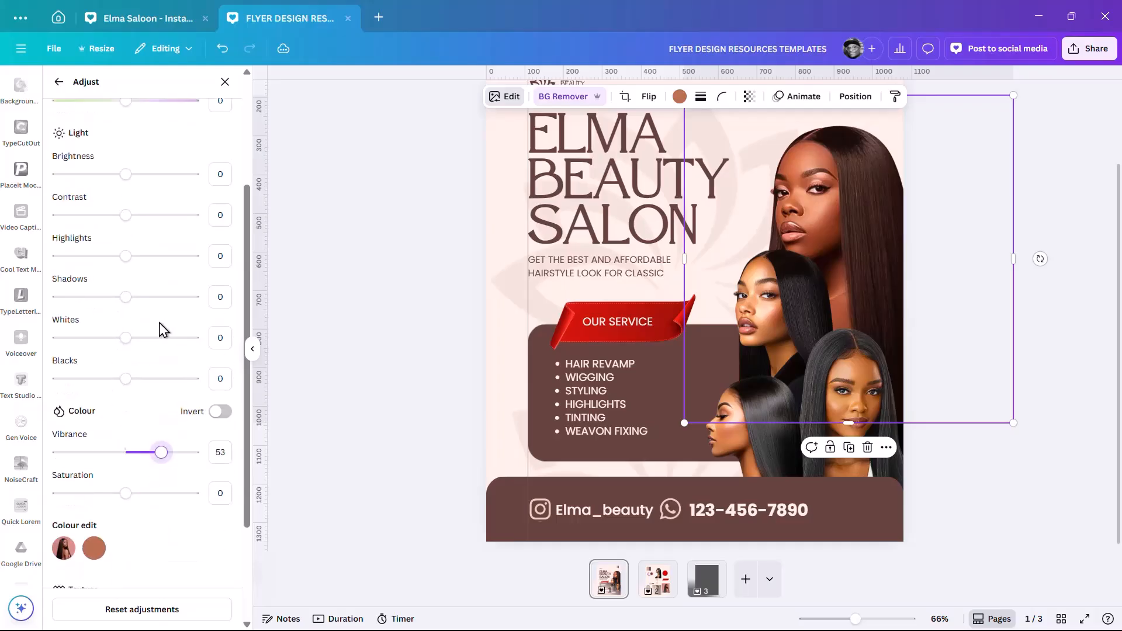
mouse_move(125, 393)
mouse_down()
mouse_move(103, 392)
mouse_move(139, 394)
mouse_move(85, 390)
mouse_move(124, 392)
mouse_up()
scroll(178, 292, up, 2)
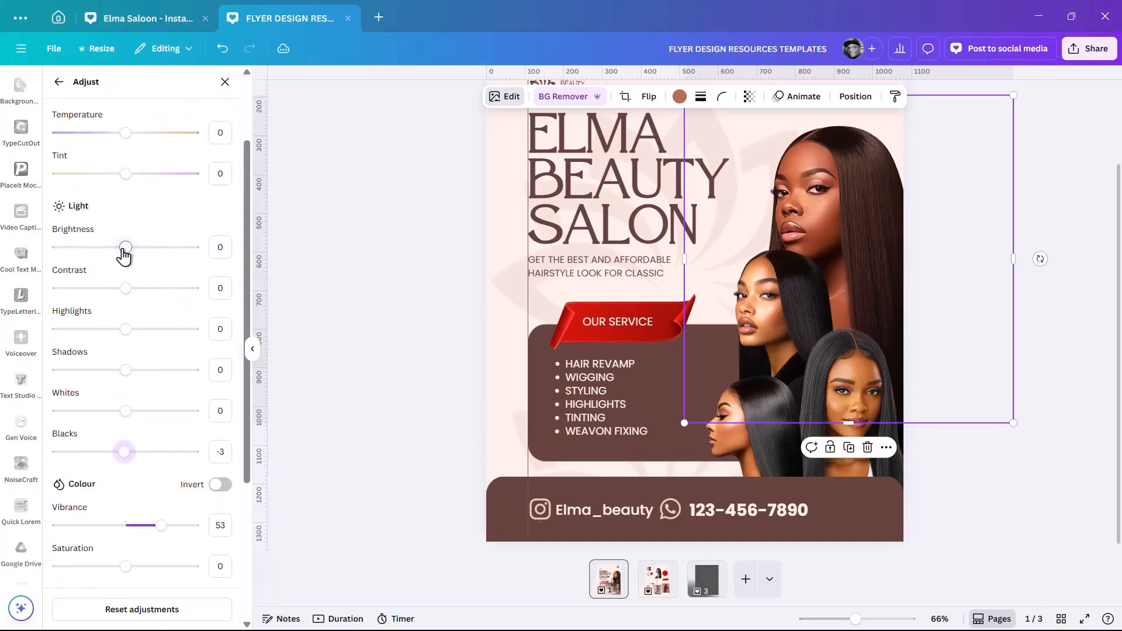
drag(125, 247, 141, 247)
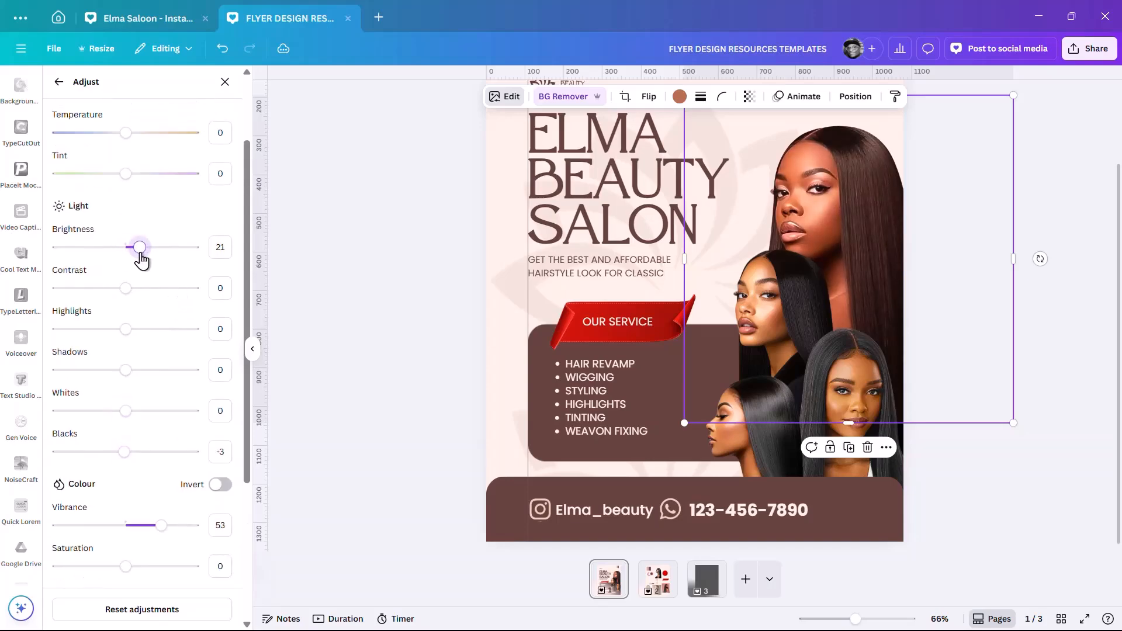
drag(141, 247, 138, 247)
- Nudge the large model cutout slightly upward and reduce its vibrance to 27 and sharpness to 67
drag(849, 209, 851, 198)
scroll(183, 394, down, 3)
mouse_move(162, 382)
mouse_down()
mouse_move(124, 381)
mouse_move(145, 393)
mouse_up()
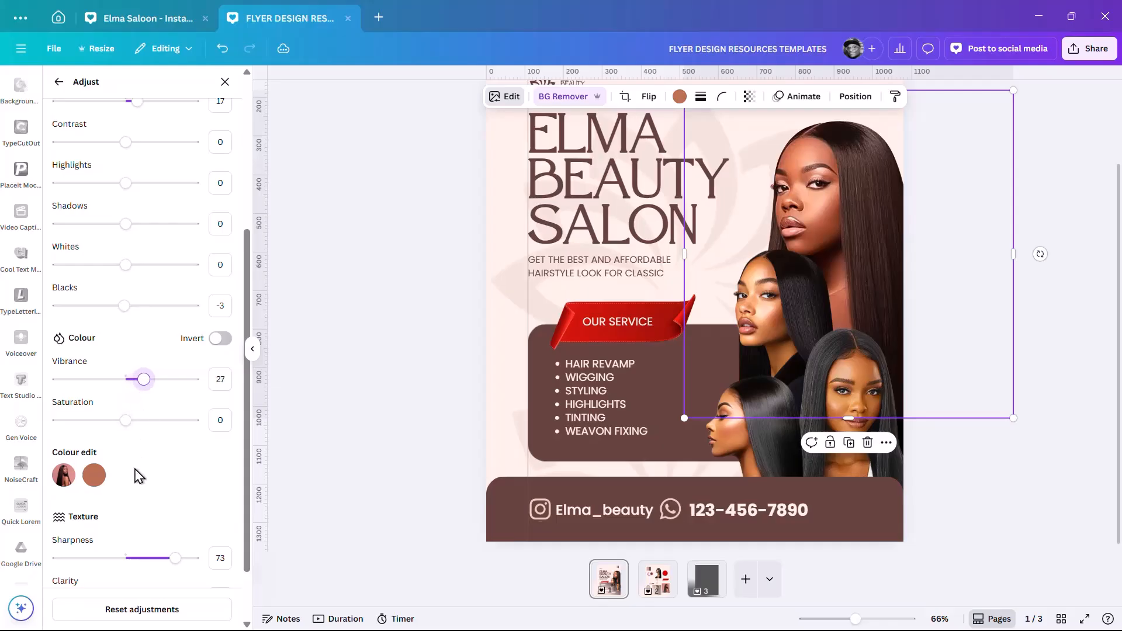
scroll(140, 477, down, 2)
mouse_move(176, 494)
mouse_down()
mouse_move(143, 494)
mouse_move(170, 501)
mouse_up()
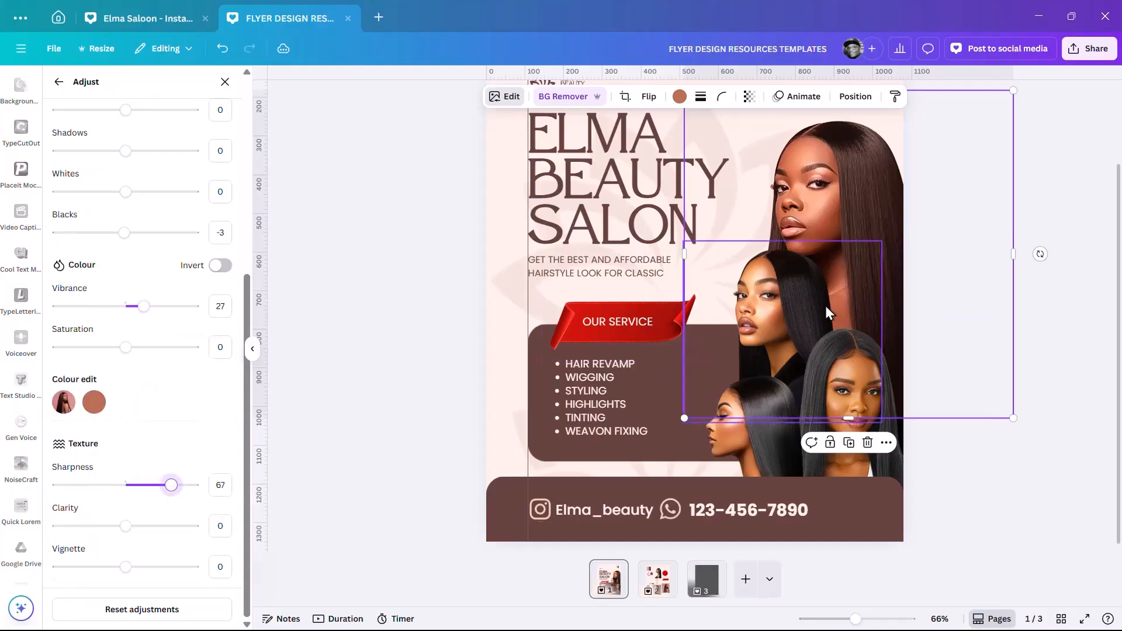
drag(792, 309, 787, 314)
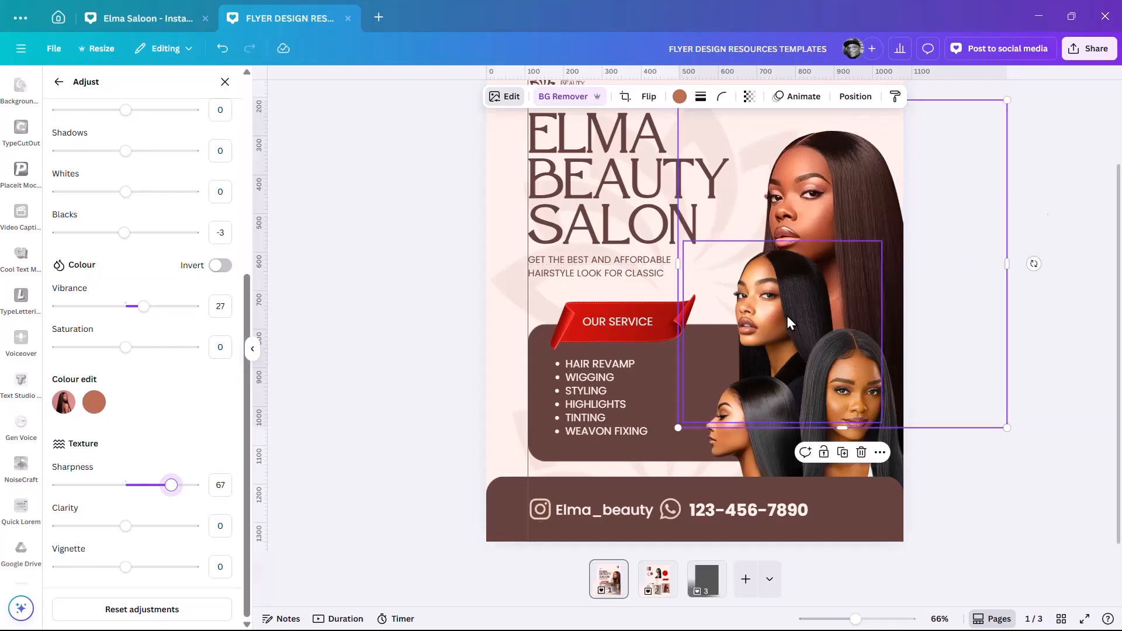
key(ctrl+z)
key(ctrl+z)
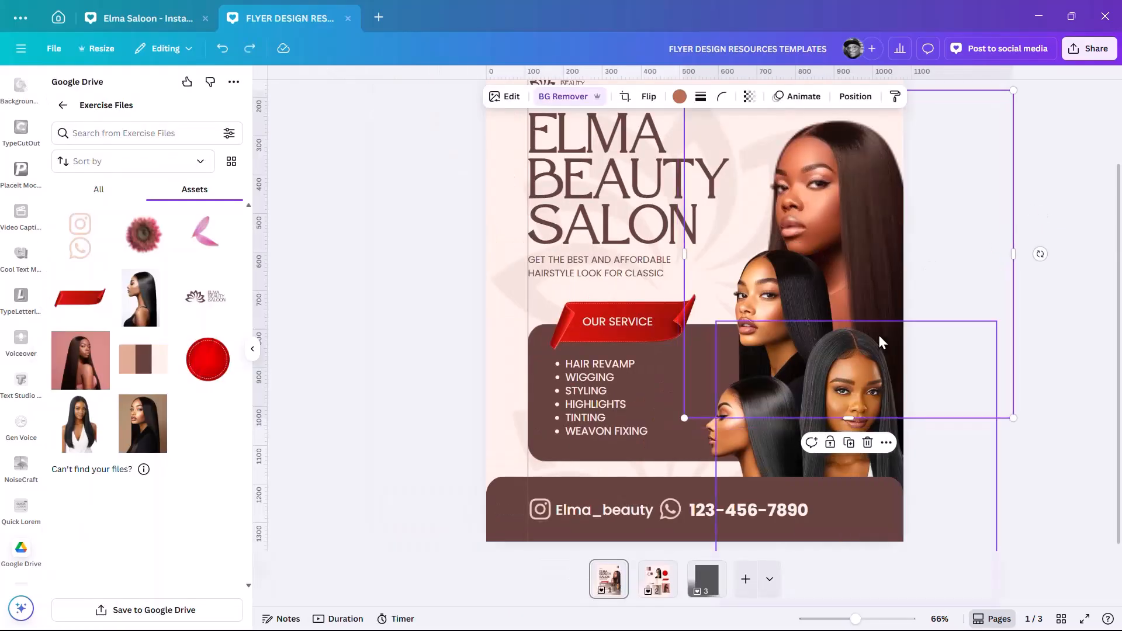
click(989, 524)
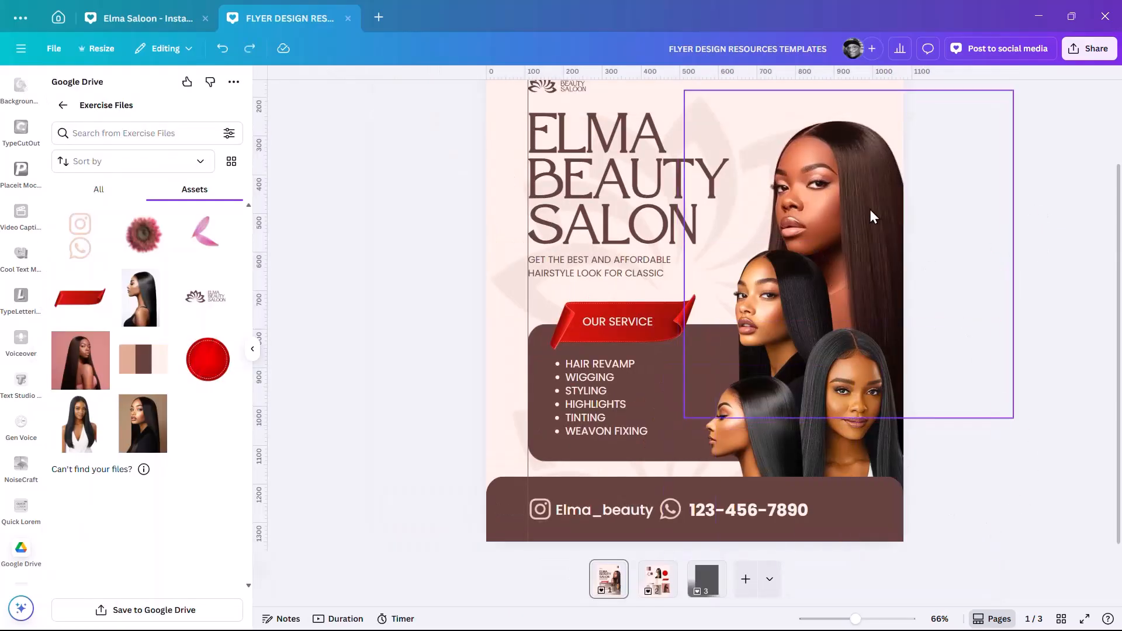
- Duplicate the side-profile model cutout onto the services panel and turn the copy into a black silhouette with a custom Duotone effect
scroll(825, 325, up, 3)
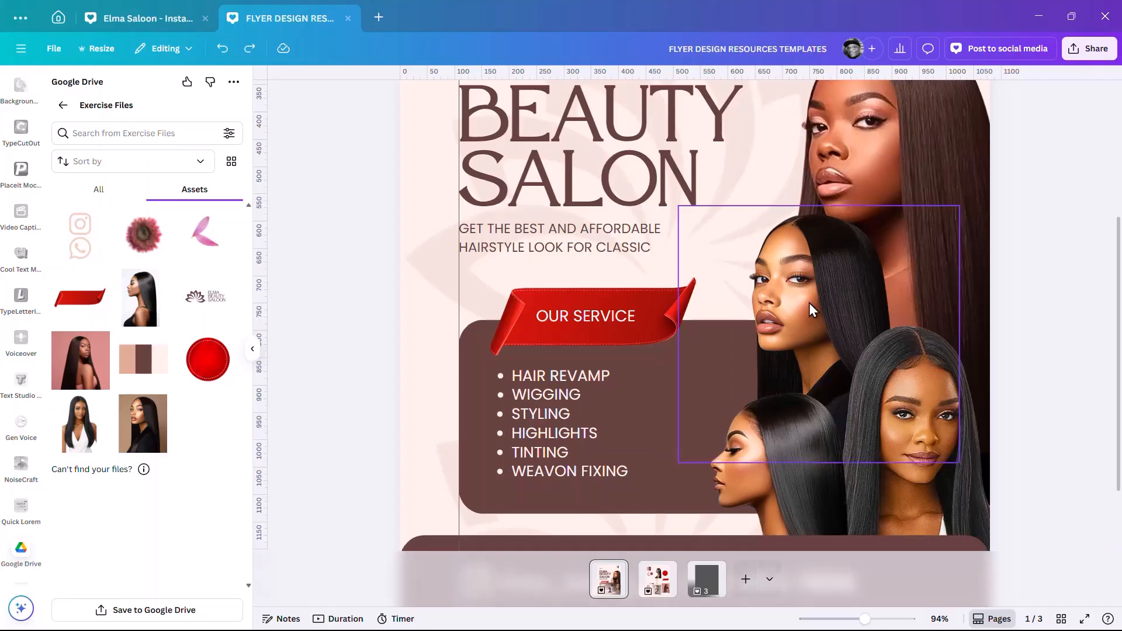
scroll(809, 303, down, 3)
scroll(809, 302, down, 2)
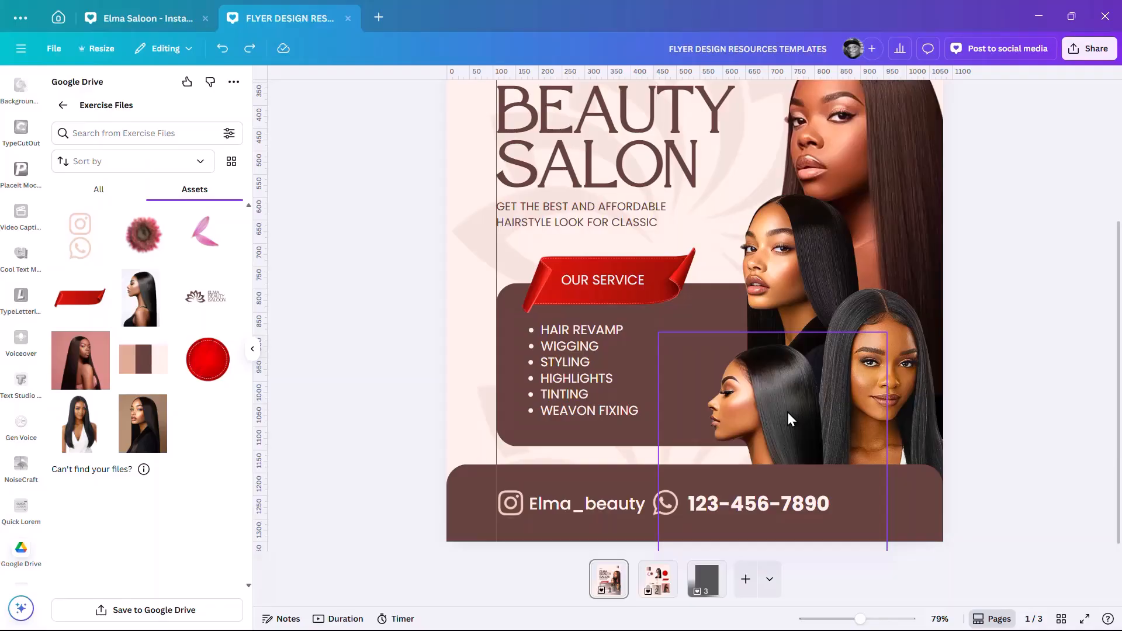
drag(787, 412, 722, 379)
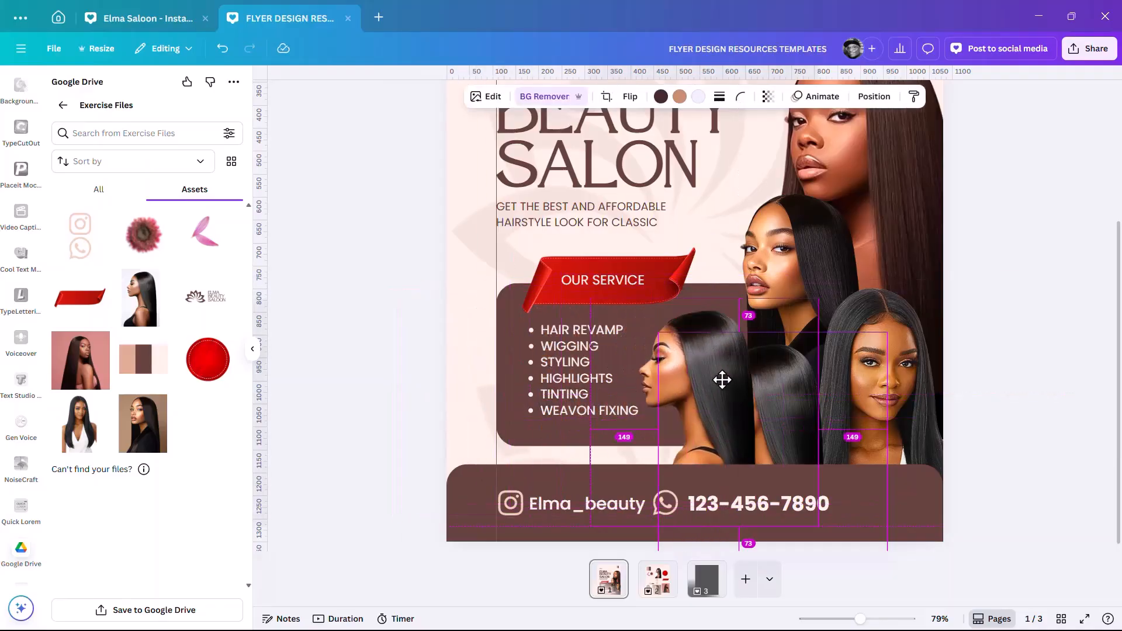
click(488, 99)
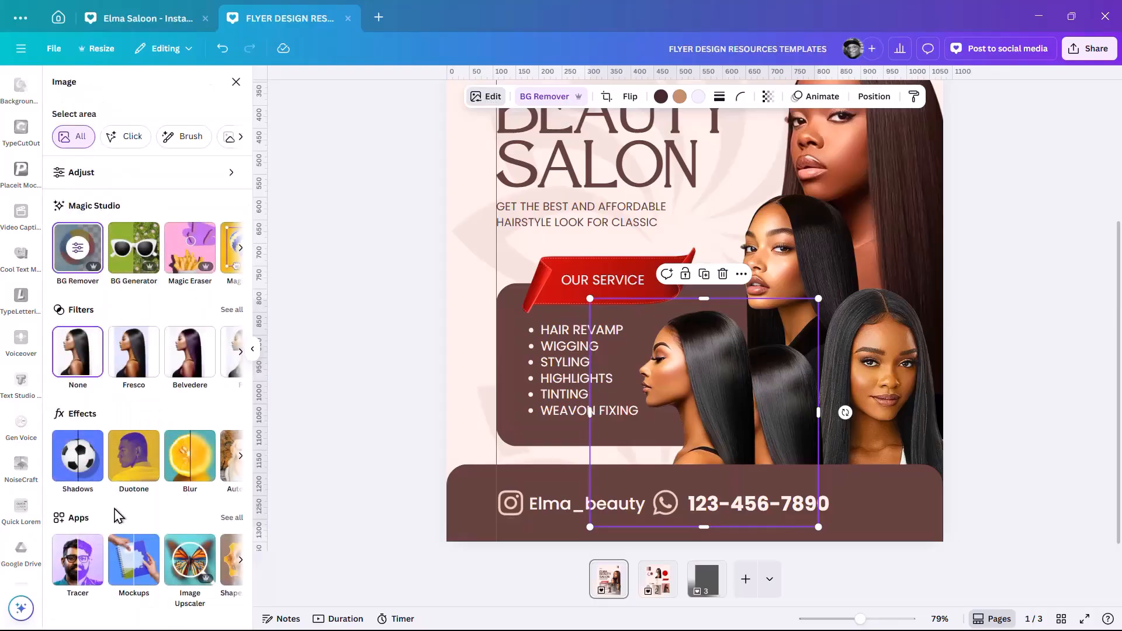
click(134, 468)
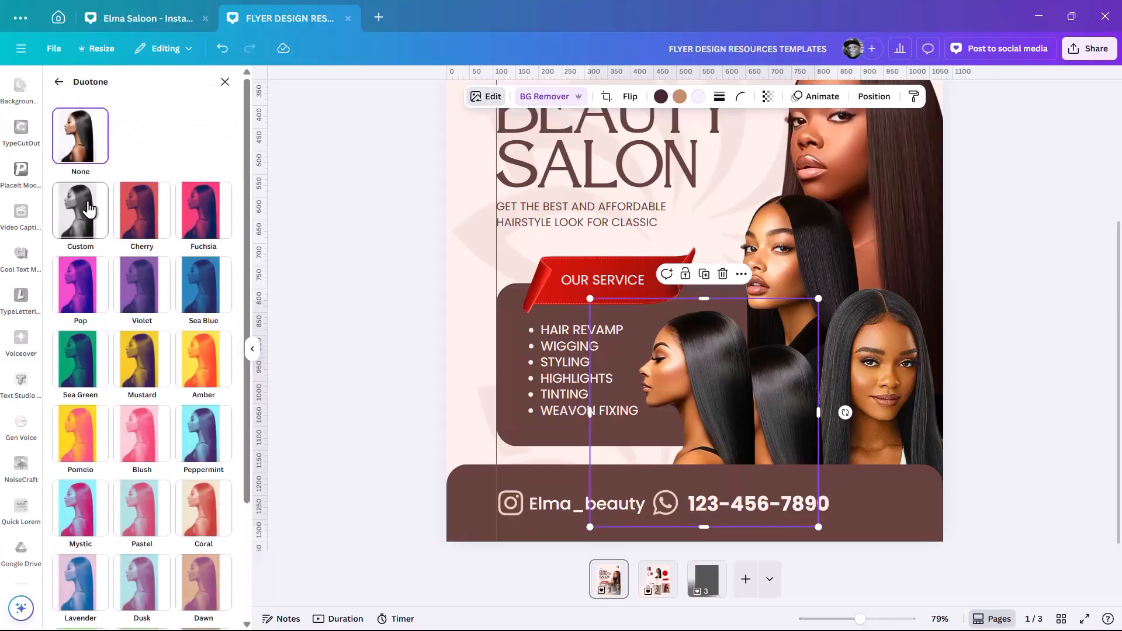
click(81, 220)
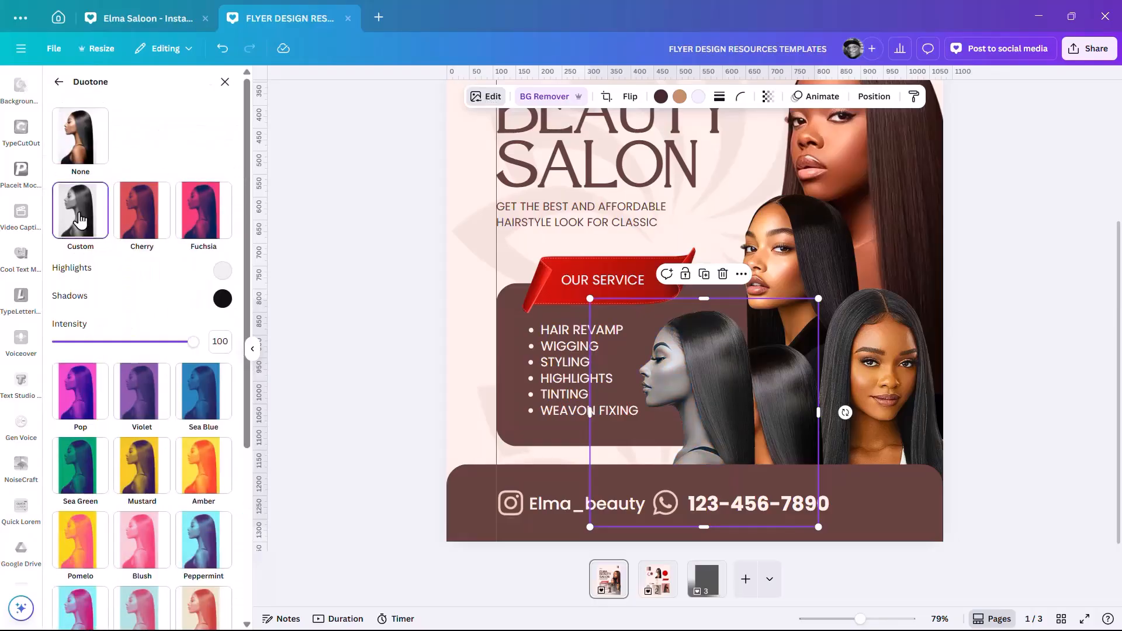
click(222, 271)
drag(275, 329, 162, 432)
click(58, 83)
click(57, 87)
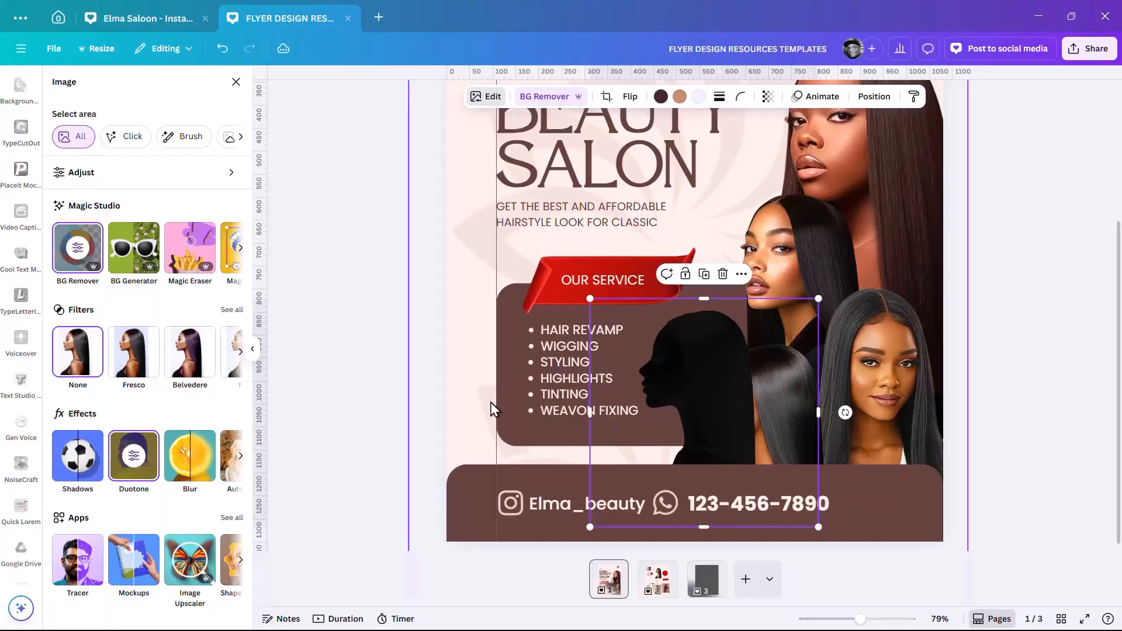
- Blur the whole silhouette image at an intensity of 100
click(188, 463)
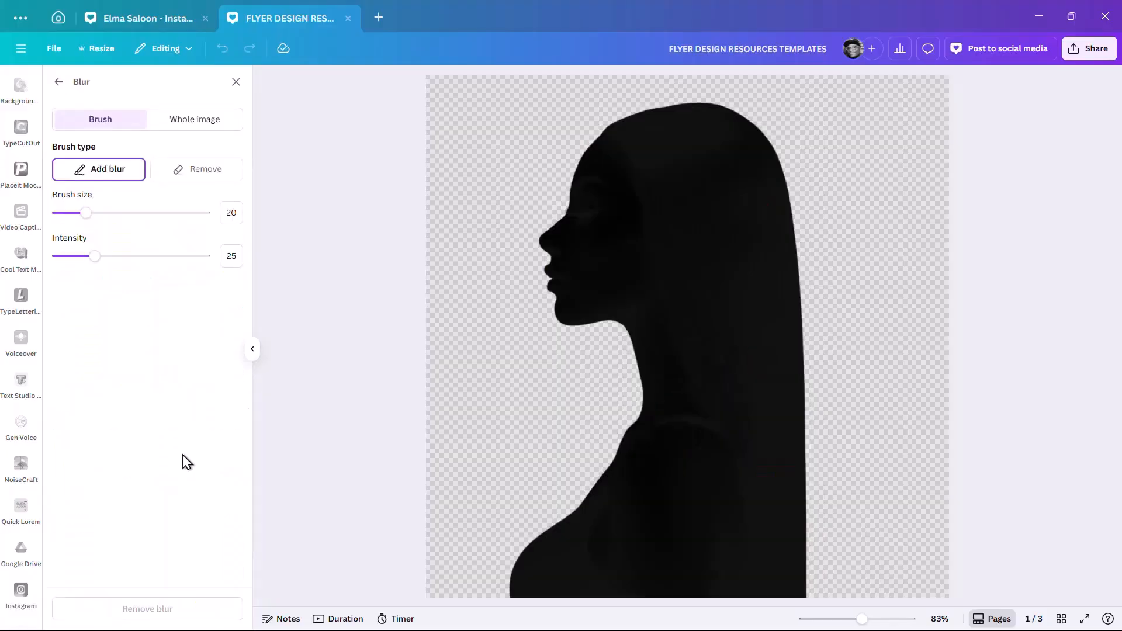
click(215, 127)
click(213, 176)
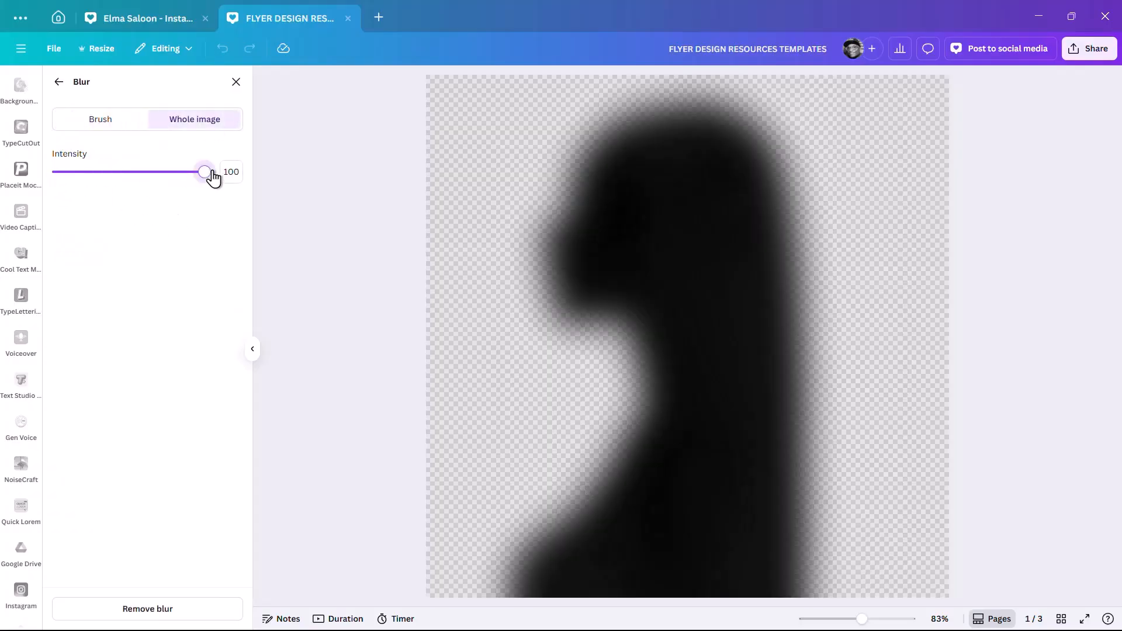
click(59, 82)
- Place the blurred silhouette behind the side-profile model as an offset shadow and set its transparency to 66
drag(714, 376, 793, 402)
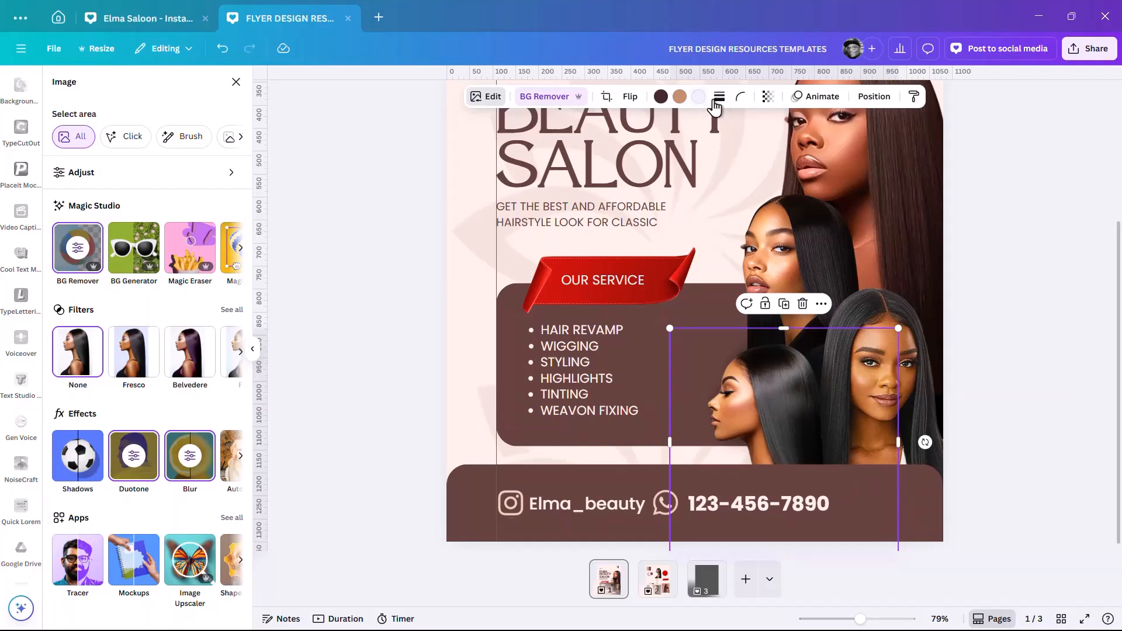
click(769, 97)
drag(796, 145, 767, 153)
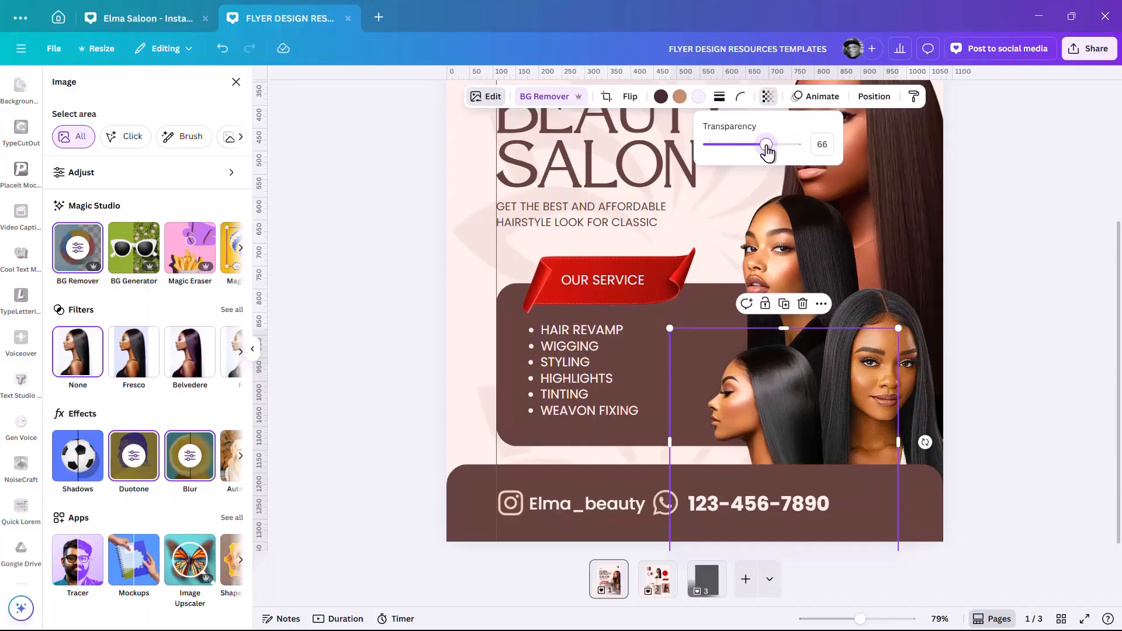
- Shift the blurred shadow of the side-profile model slightly to the left
key(Escape)
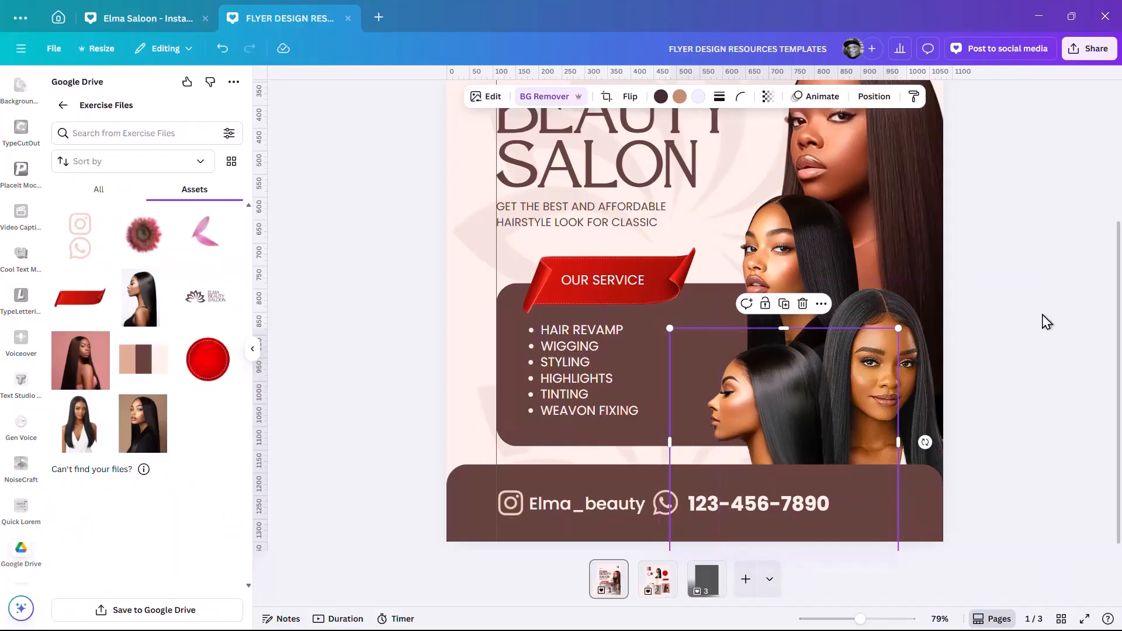
key(Escape)
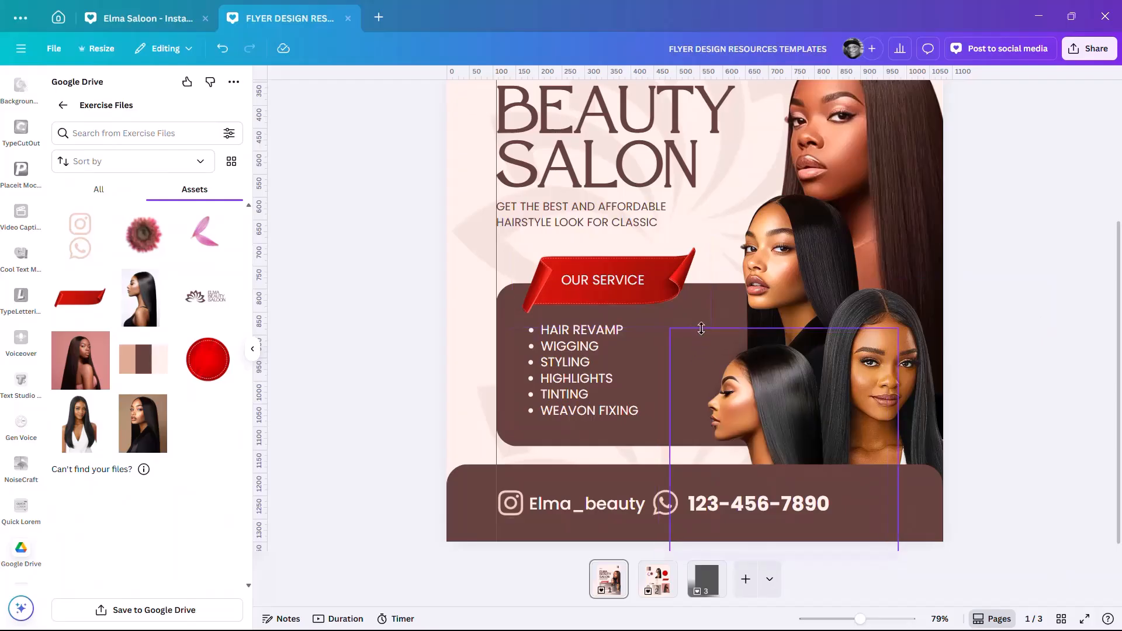
drag(701, 328, 461, 311)
drag(672, 337, 697, 330)
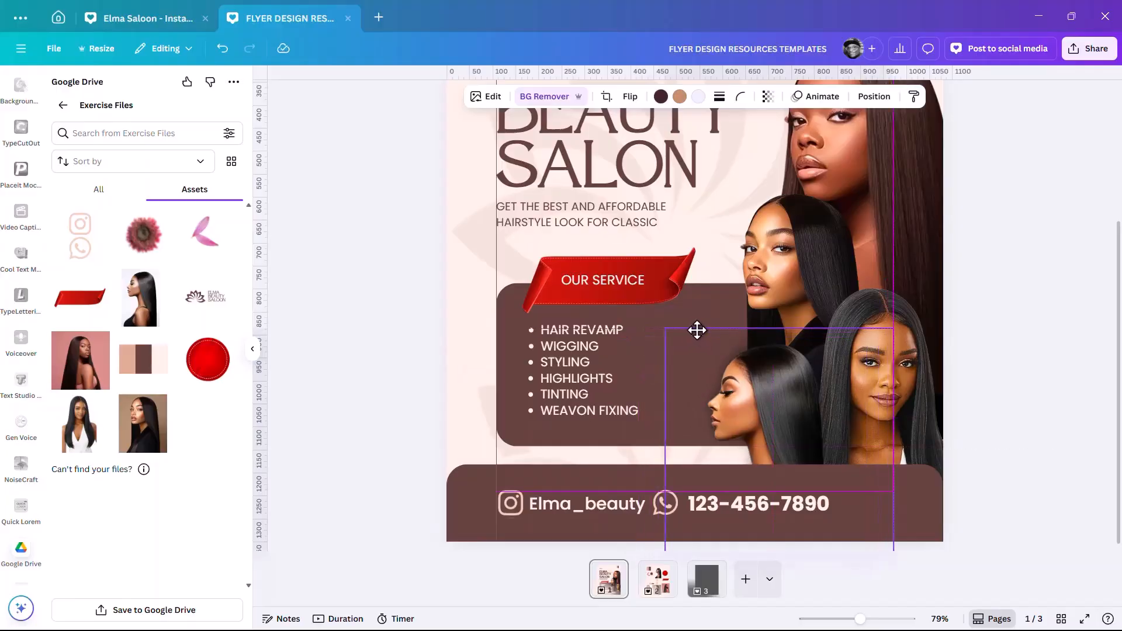
- Duplicate the flyer's first page
click(613, 586)
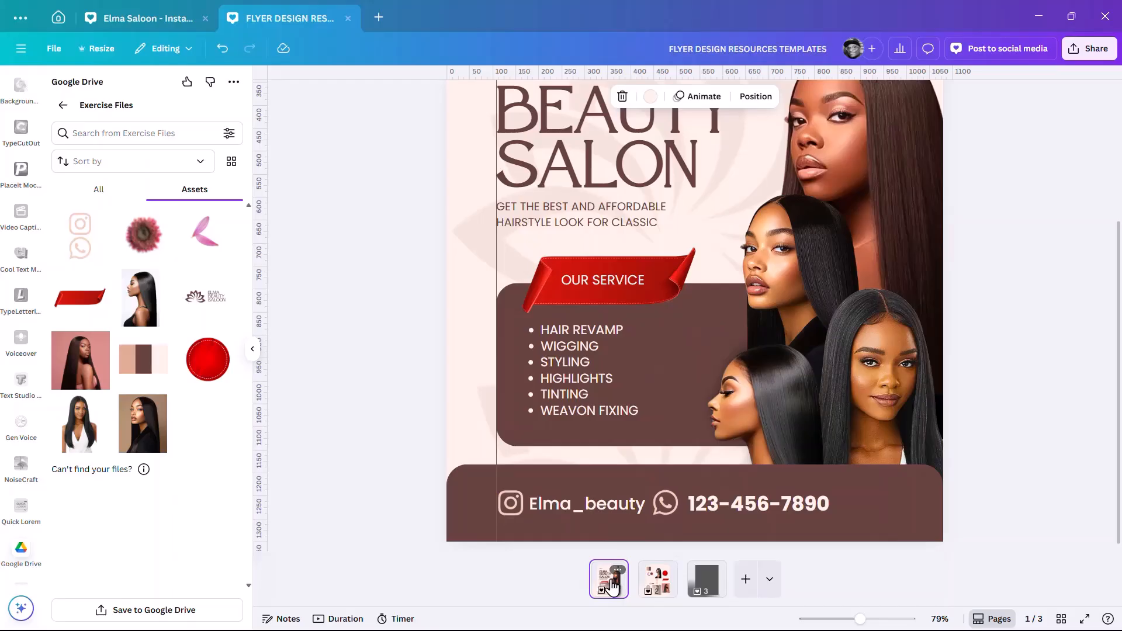
key(ctrl+d)
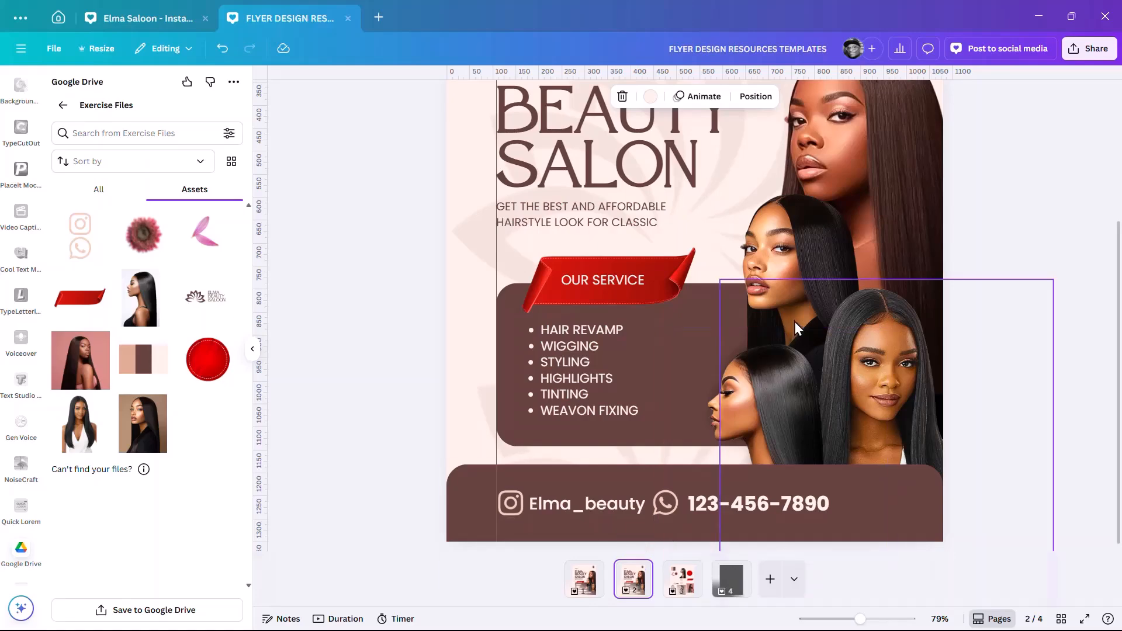
click(714, 329)
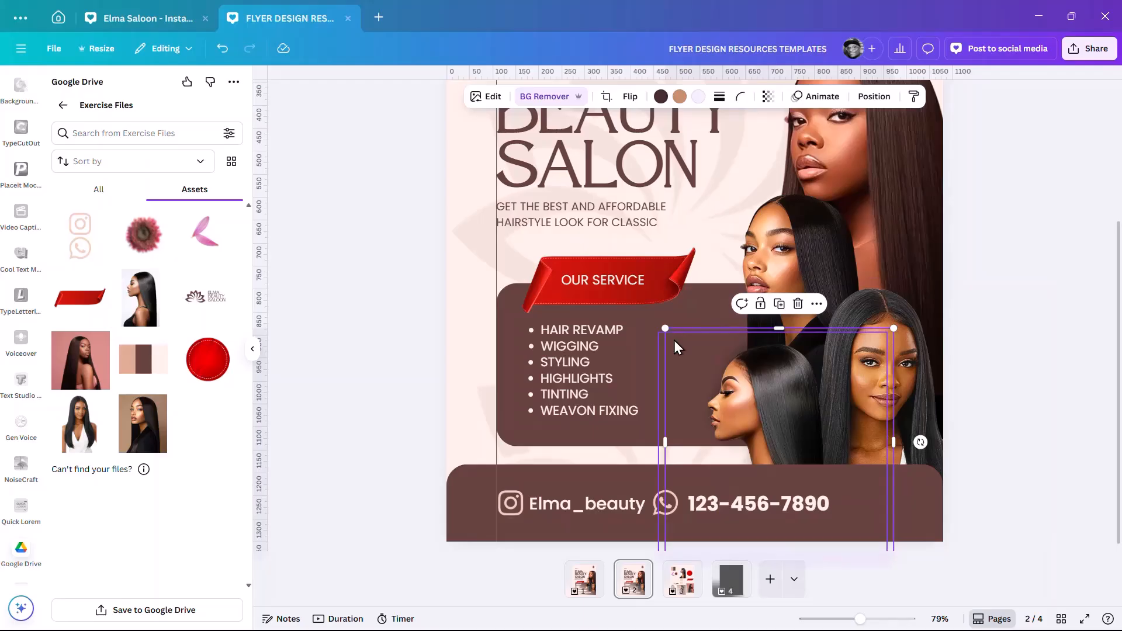
key(Escape)
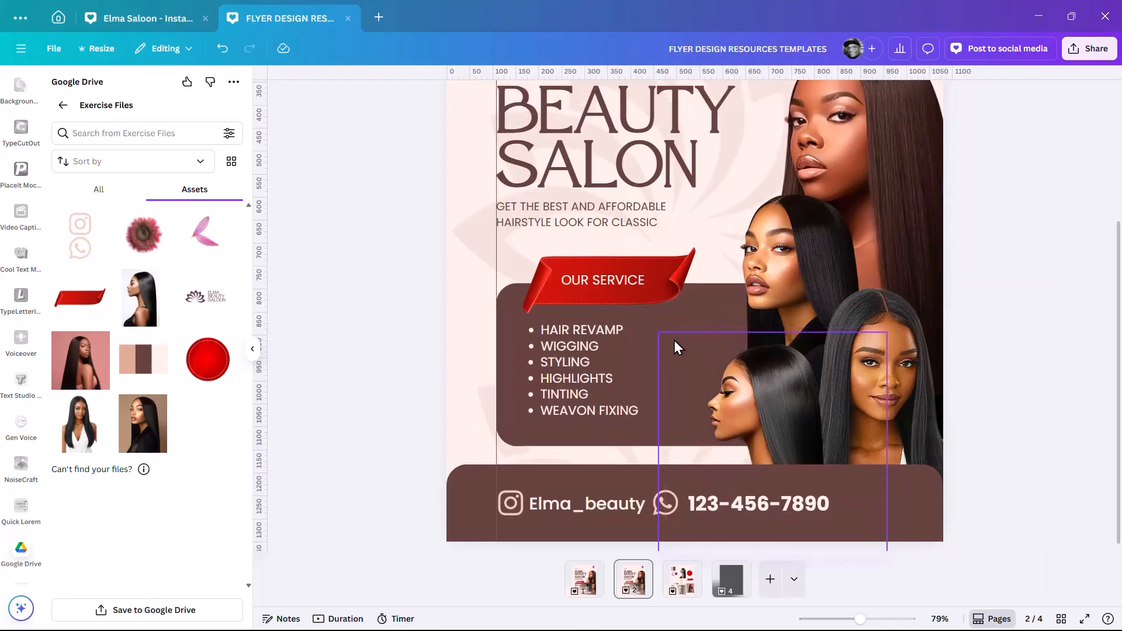
- On the original first page, crop off the left half of the side-profile model's blurred shadow
click(587, 582)
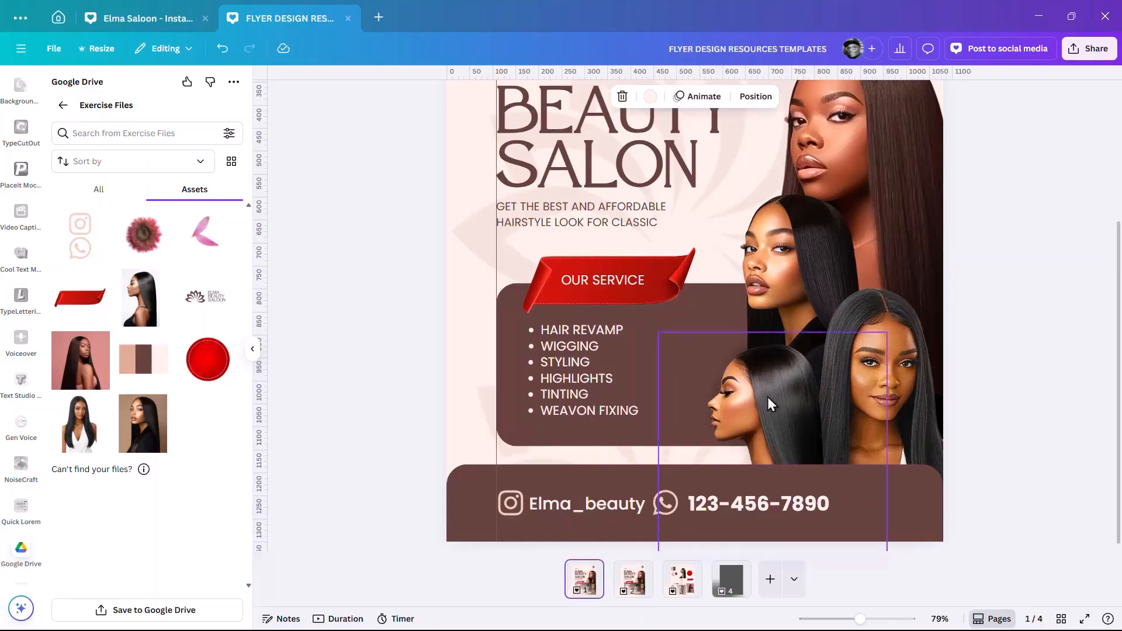
click(693, 332)
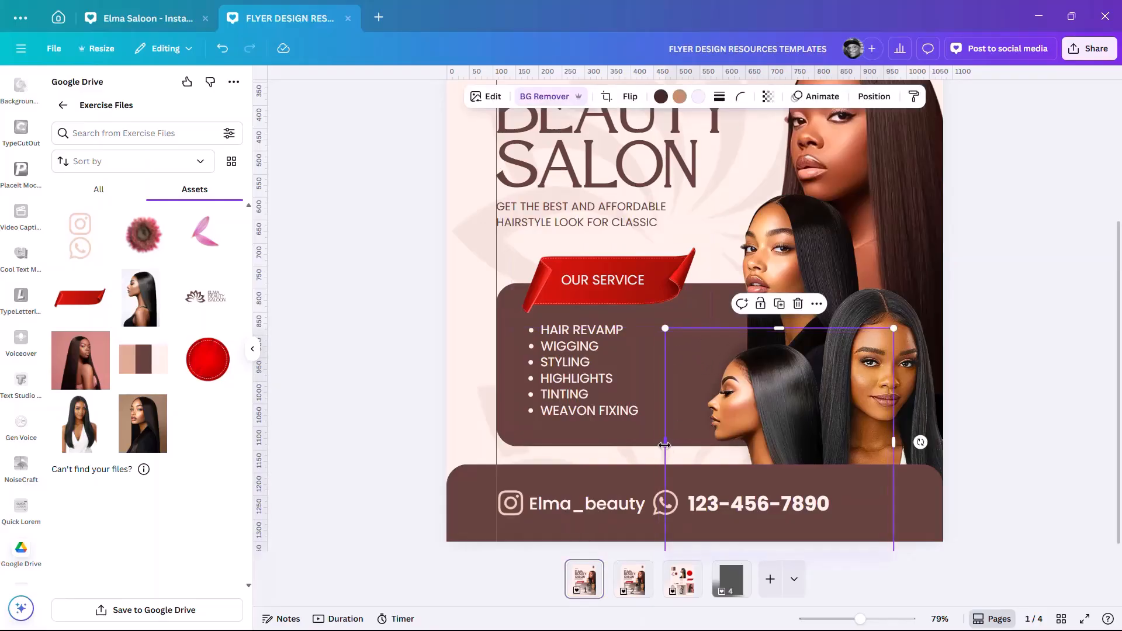
drag(664, 446, 771, 435)
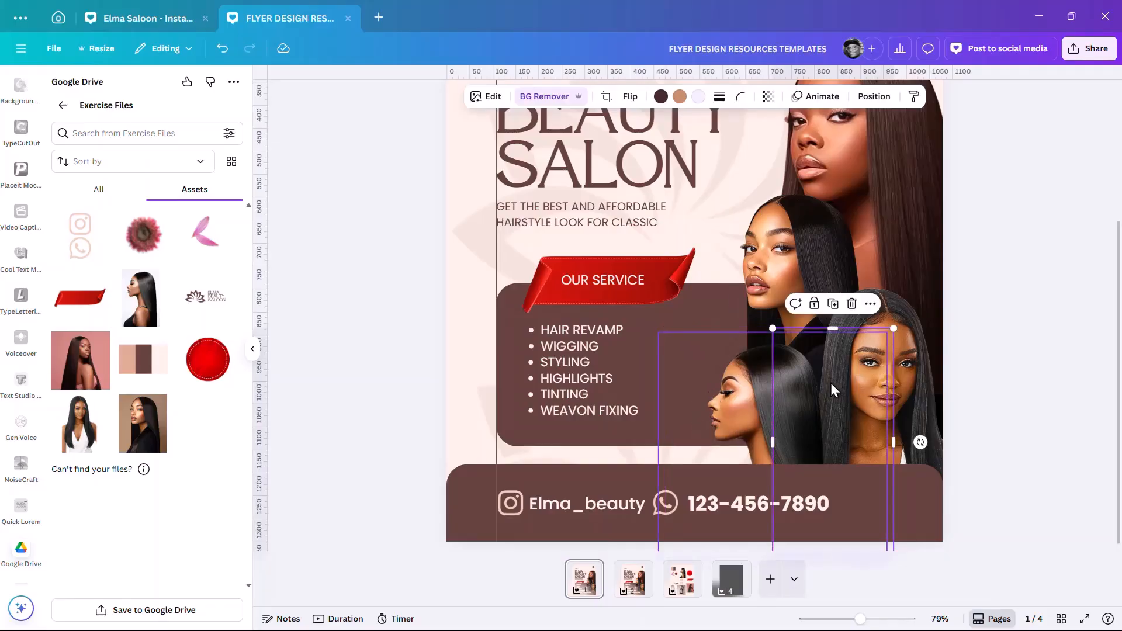
- Place a copy of the front-facing model on the services panel and a copy of the cropped shadow over the title
click(931, 328)
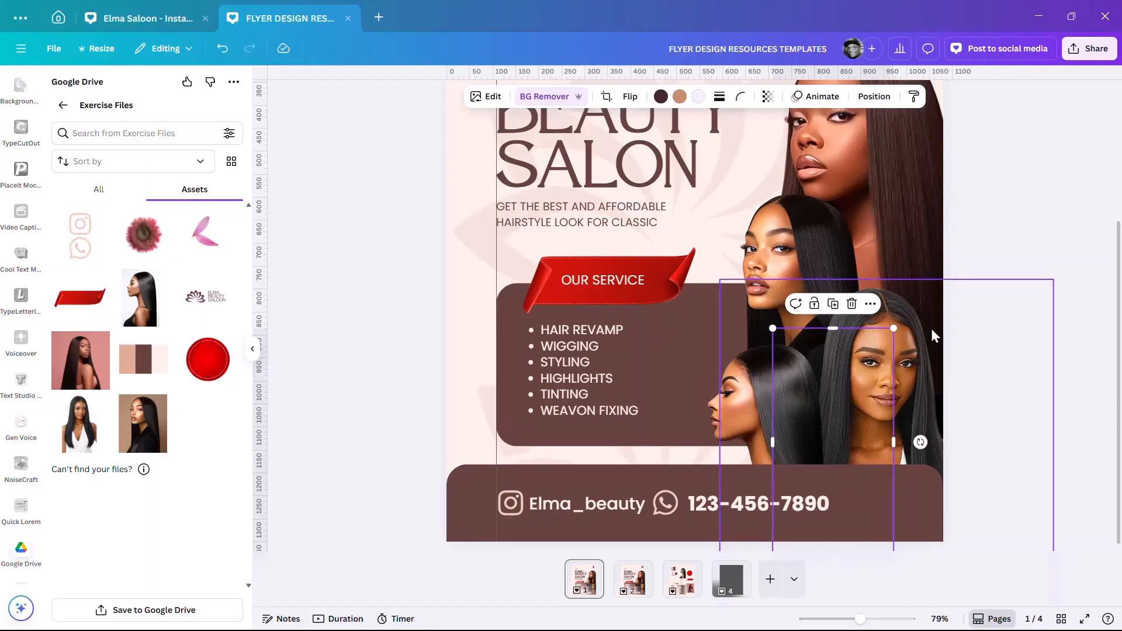
drag(926, 332, 660, 314)
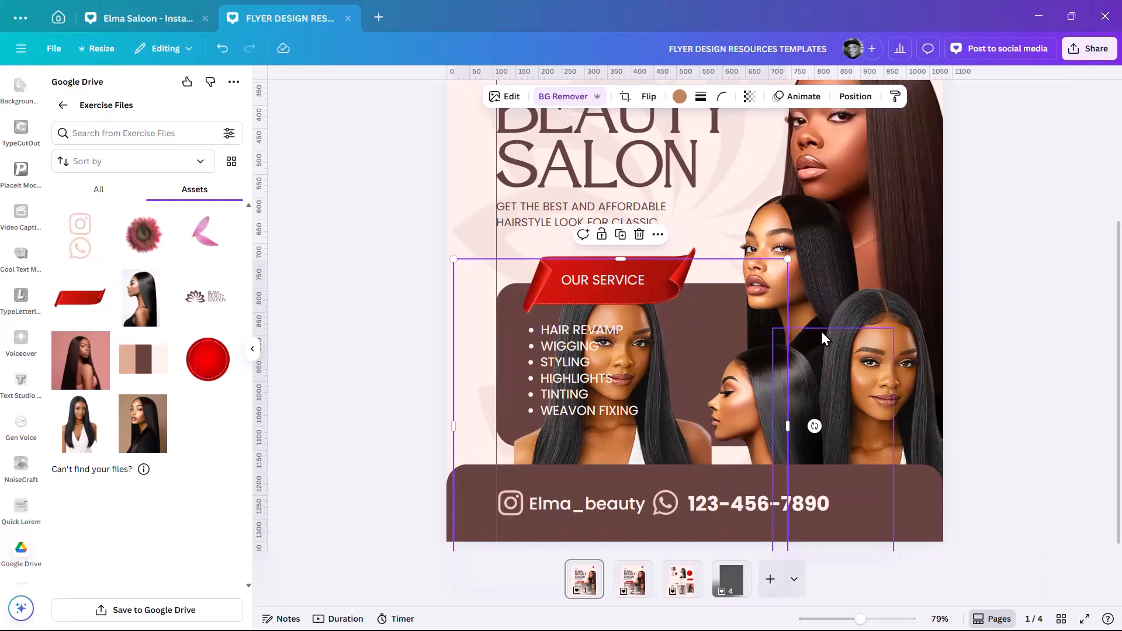
click(822, 331)
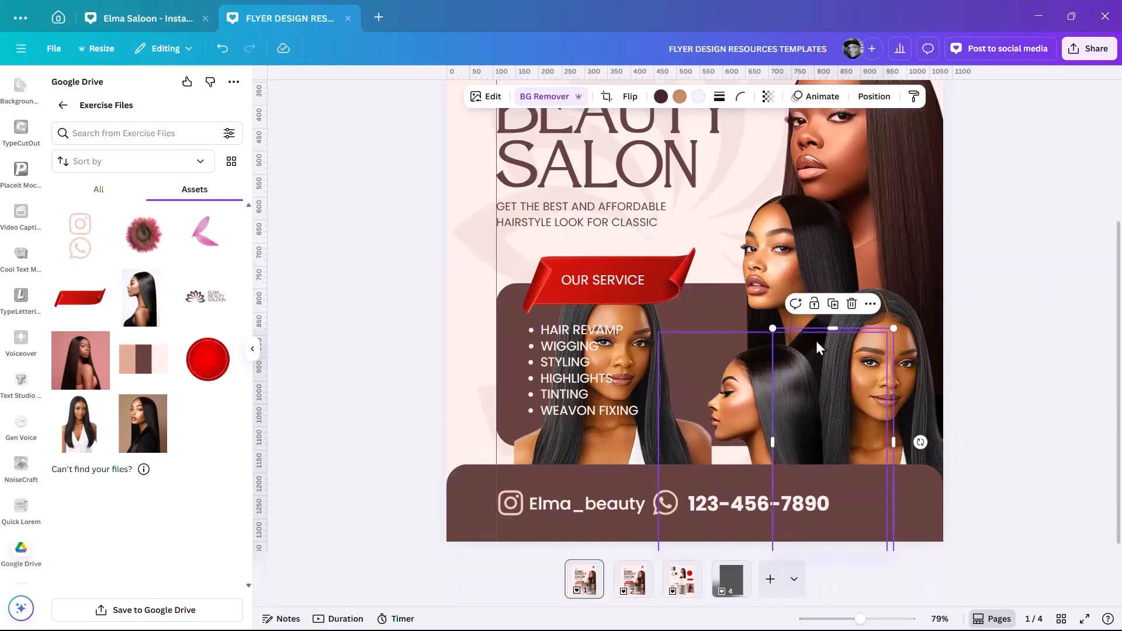
drag(816, 341, 598, 98)
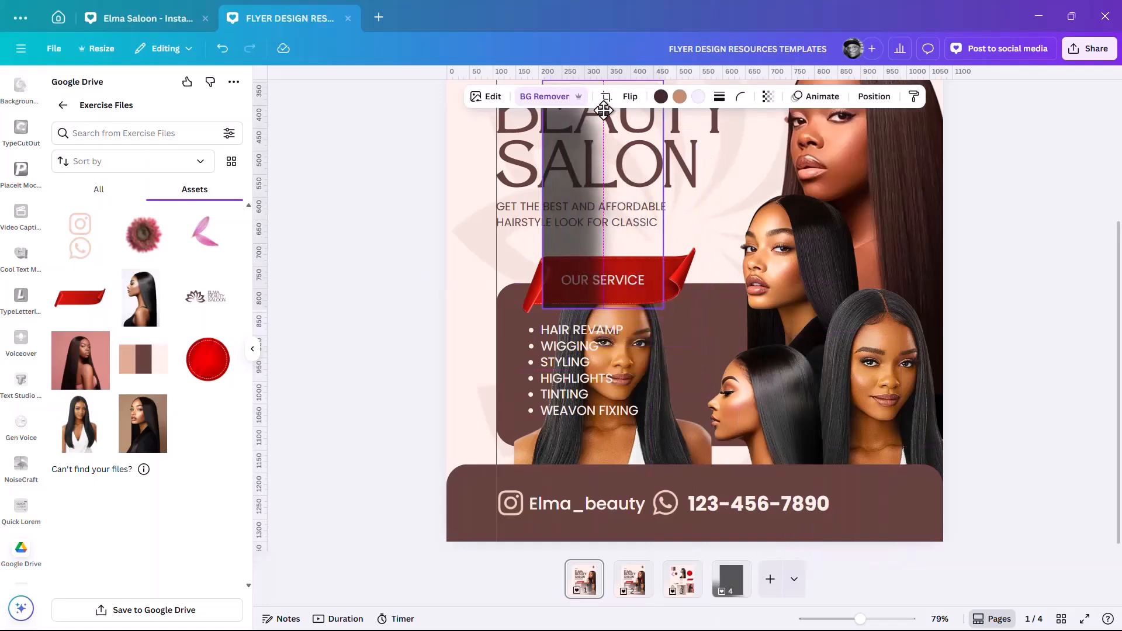
- Copy the shadow's style onto the duplicated front-facing model to turn it into a blurred black silhouette
click(637, 443)
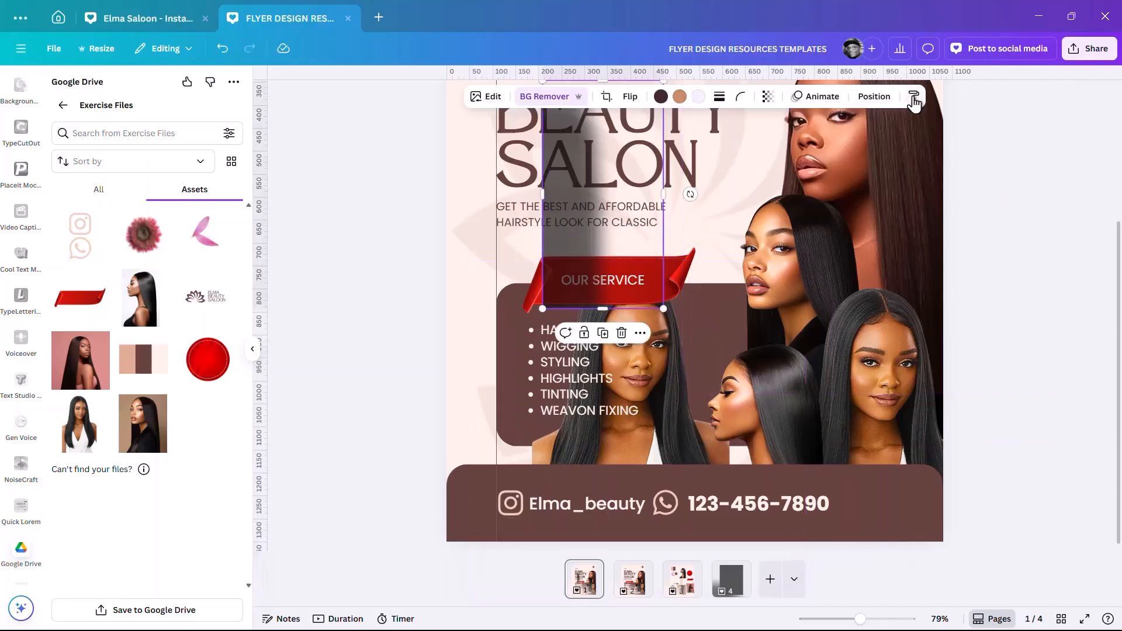
click(914, 96)
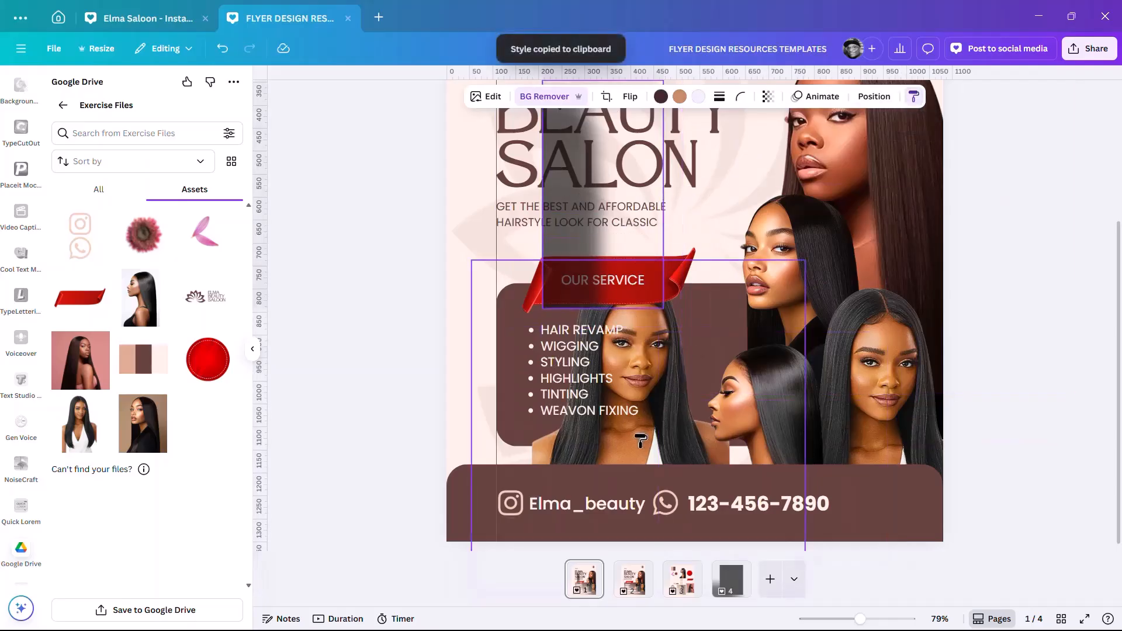
click(637, 351)
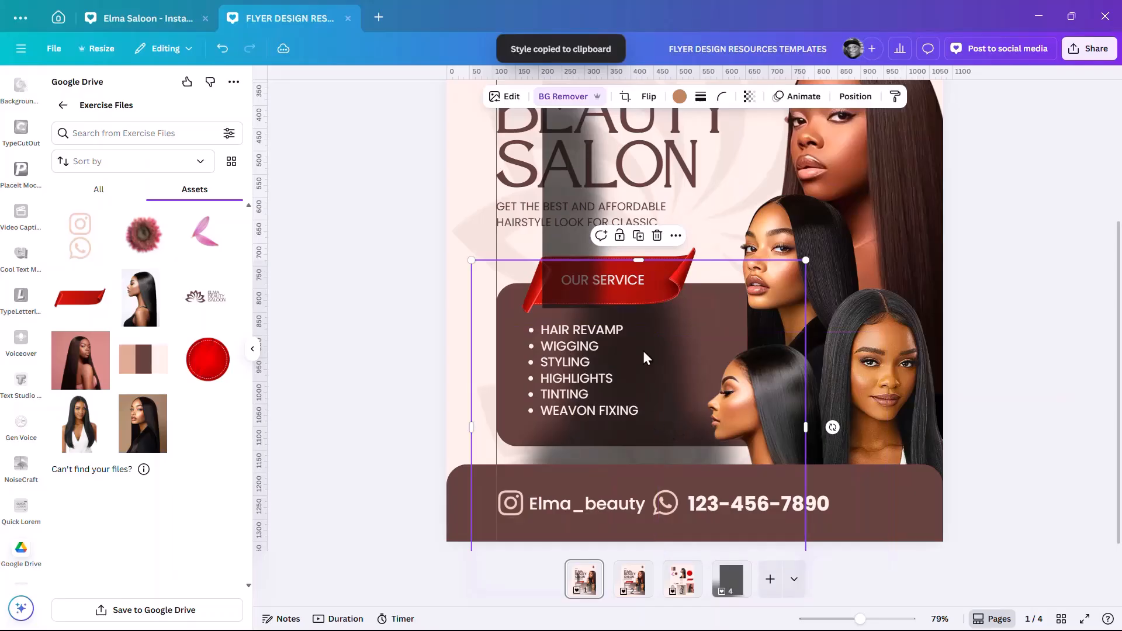
- Position the new silhouette as an offset shadow around the front-facing model, layered directly beneath that cutout
drag(636, 444, 882, 458)
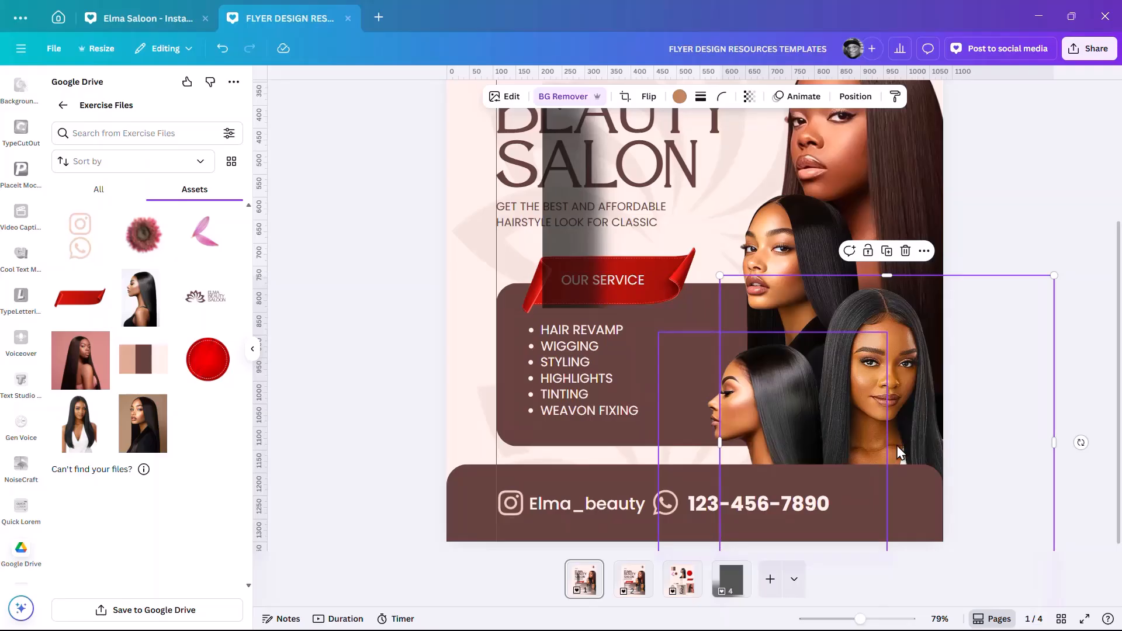
drag(993, 357, 917, 293)
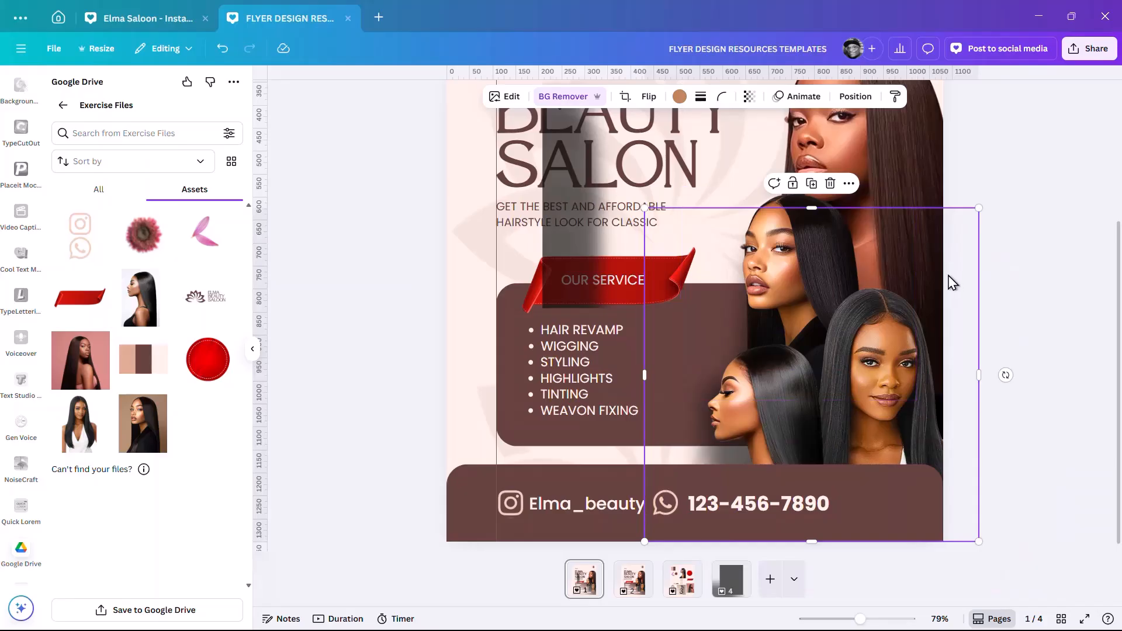
drag(967, 293, 1010, 341)
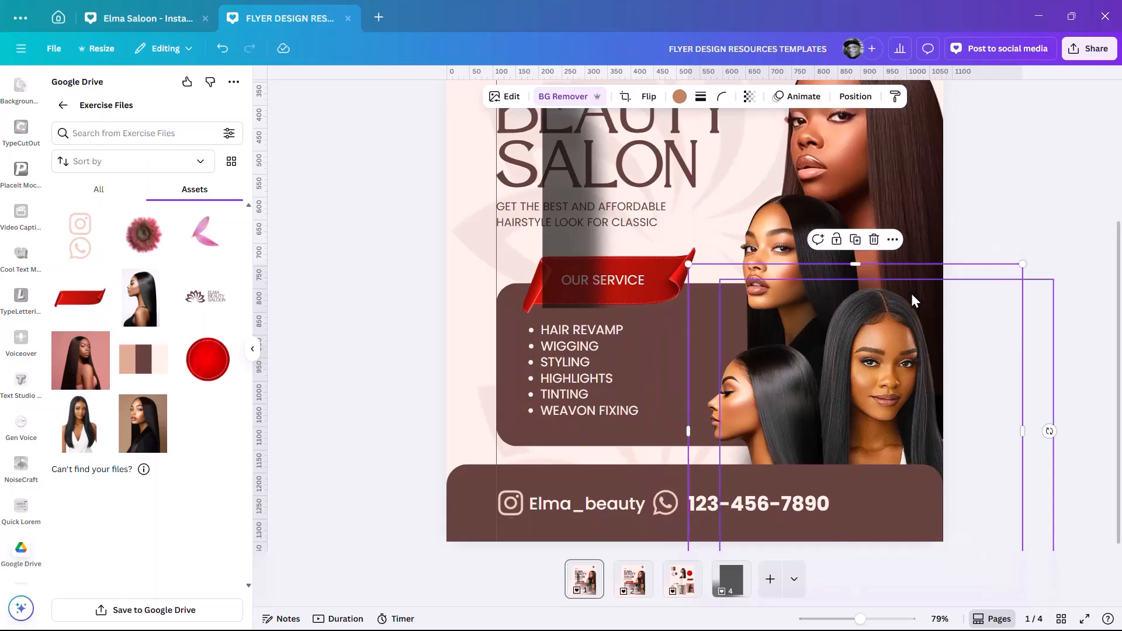
click(856, 97)
click(196, 109)
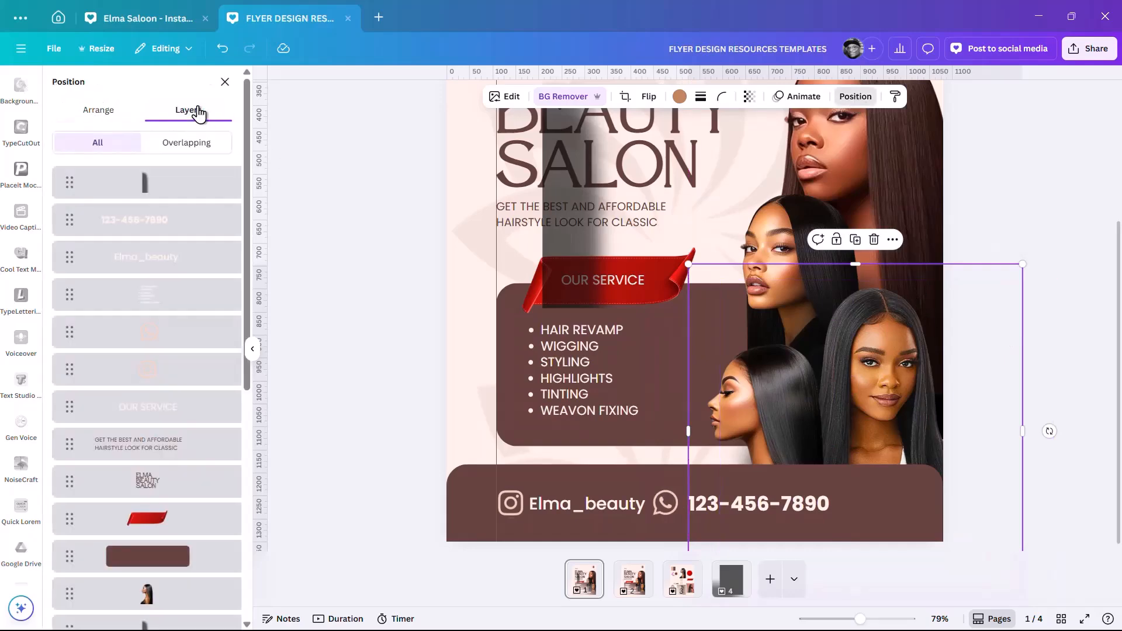
scroll(196, 561, down, 7)
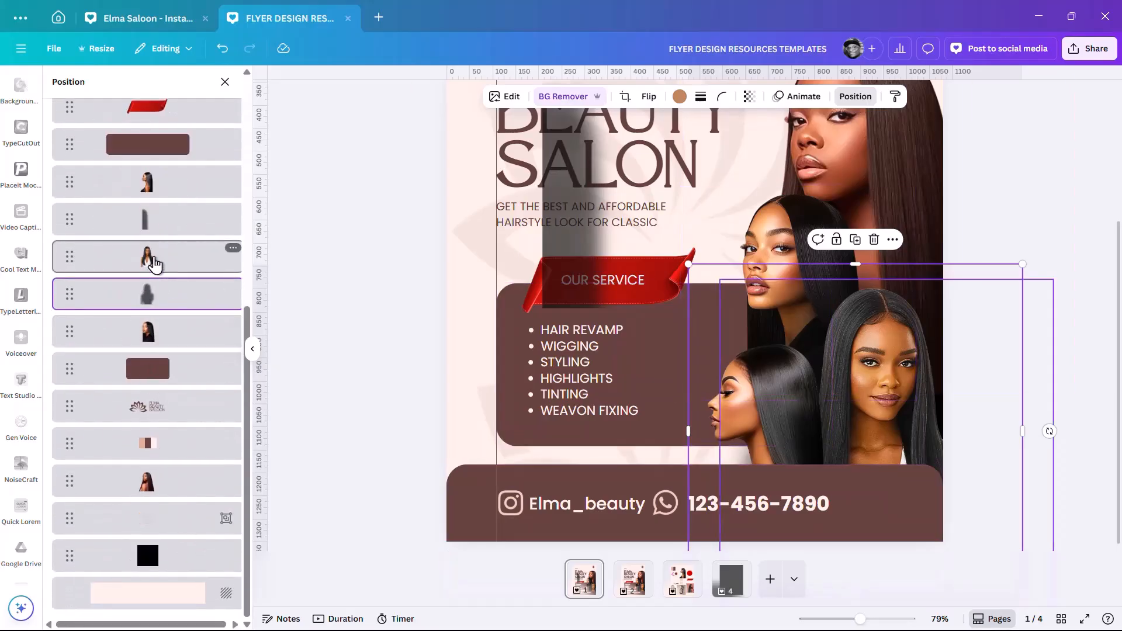
click(155, 264)
click(171, 300)
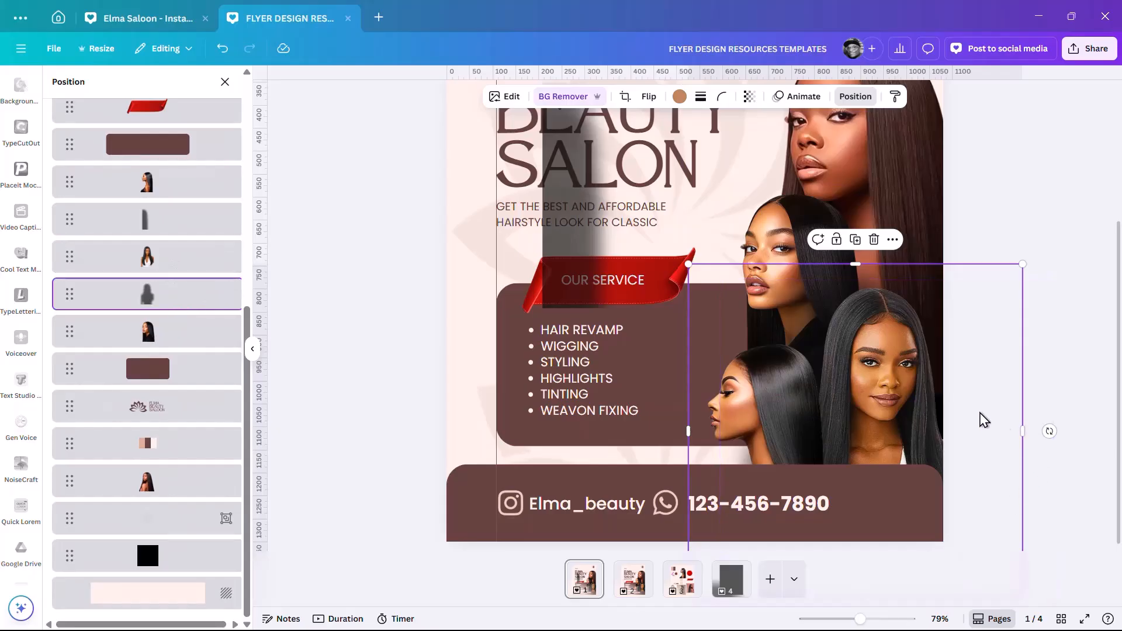
drag(986, 390, 995, 412)
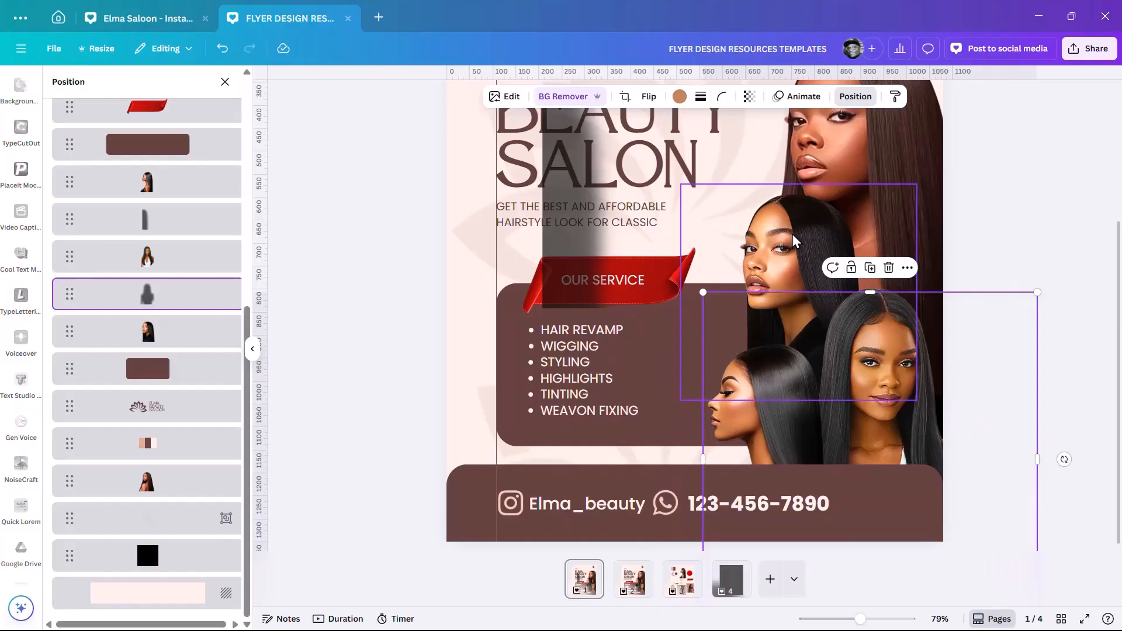
- Duplicate the middle model in the black top toward the services panel and apply the copied shadow style to the duplicate
click(796, 243)
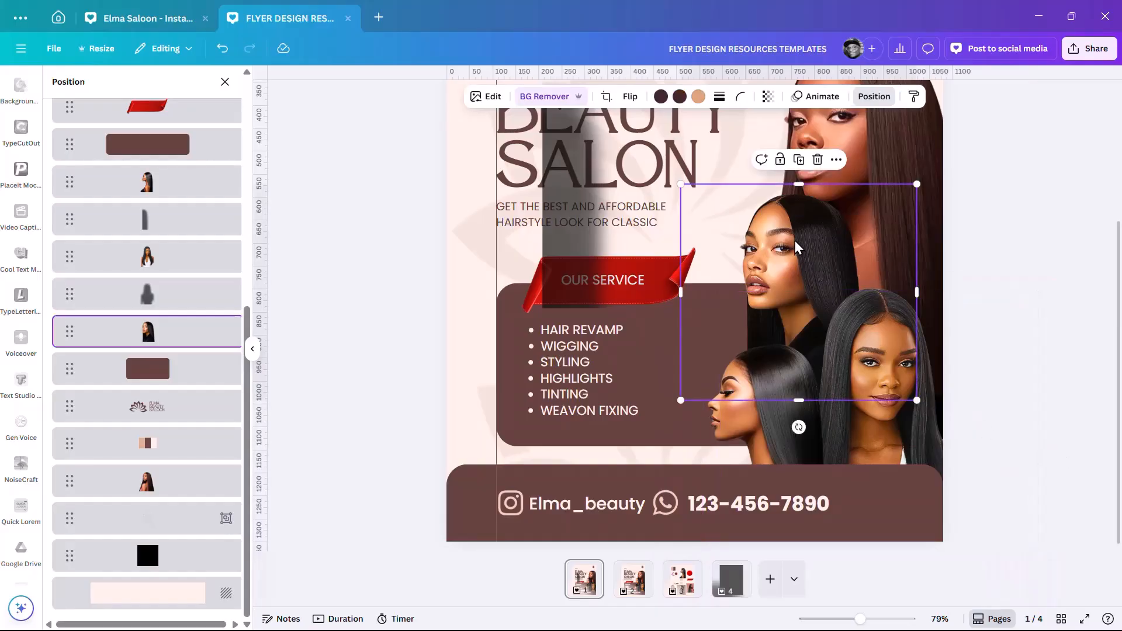
drag(794, 240, 686, 241)
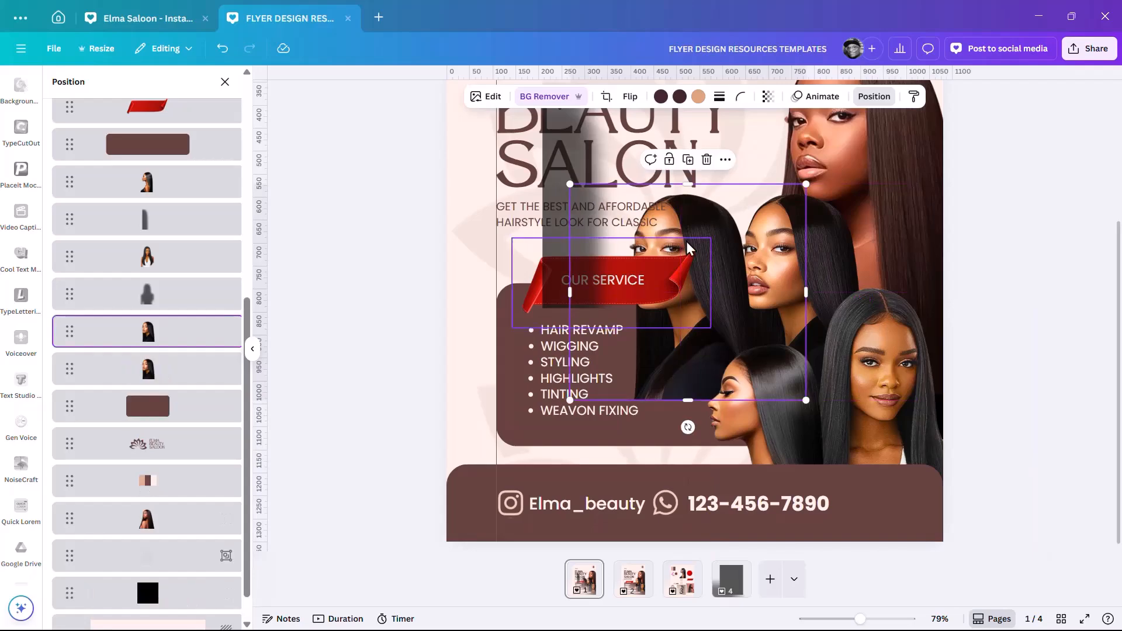
click(621, 138)
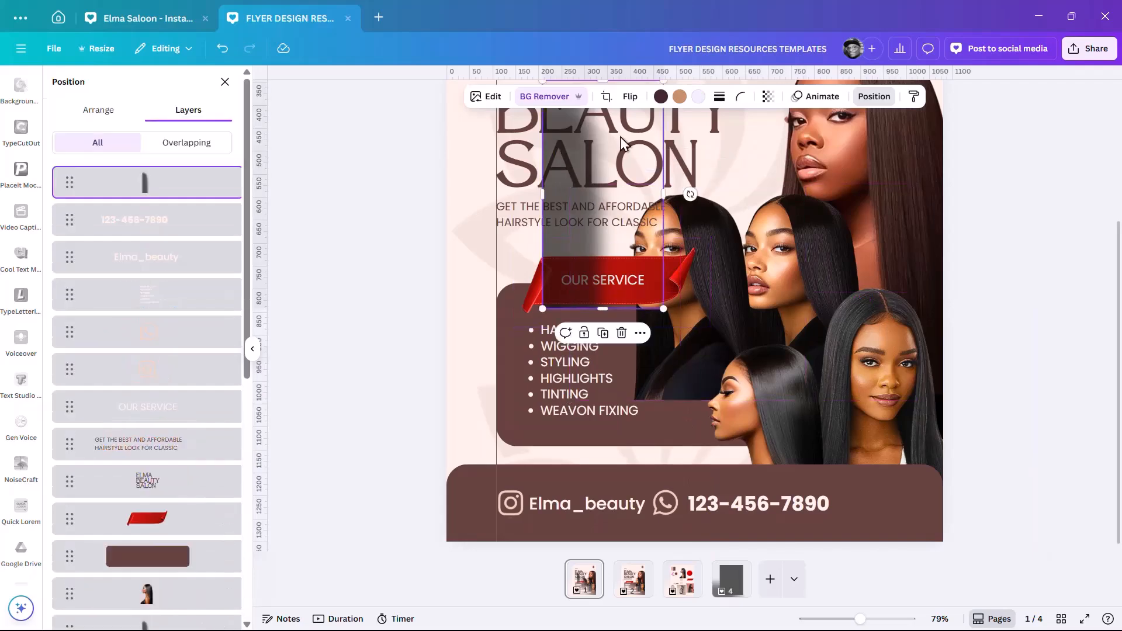
click(914, 99)
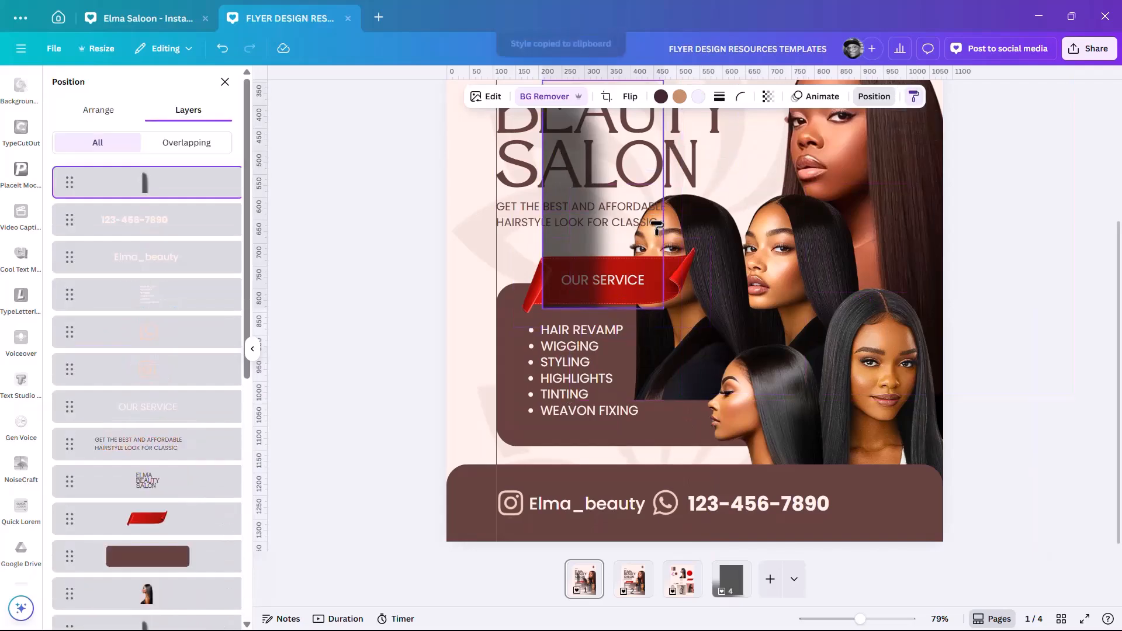
click(706, 230)
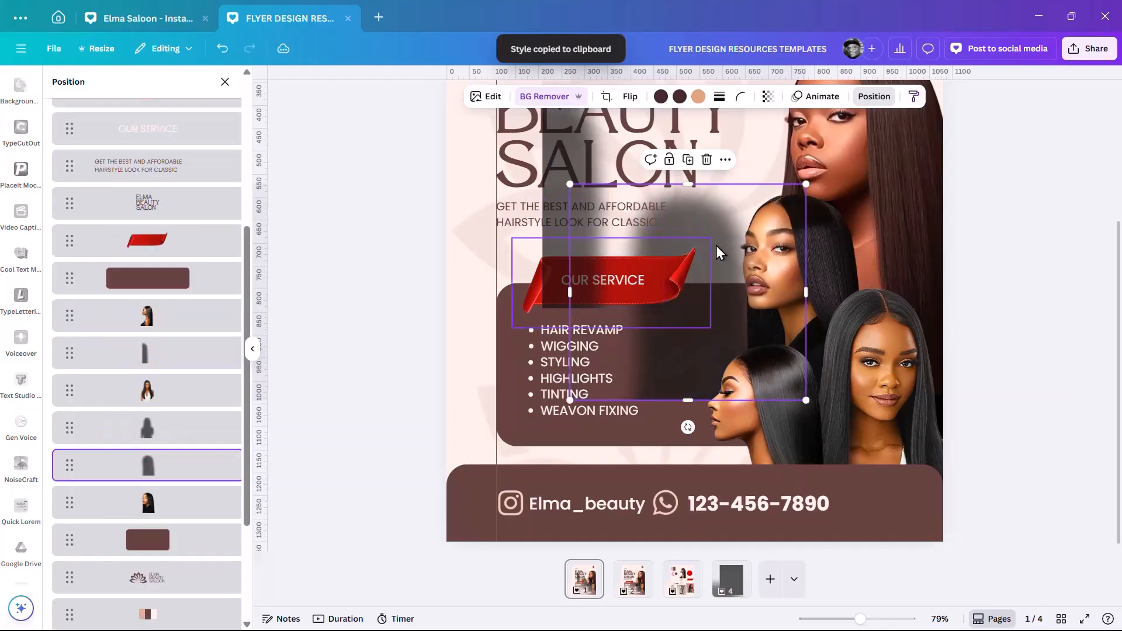
- Move the new silhouette over the middle model in the black top and reorder it directly beneath that cutout
drag(716, 258, 835, 261)
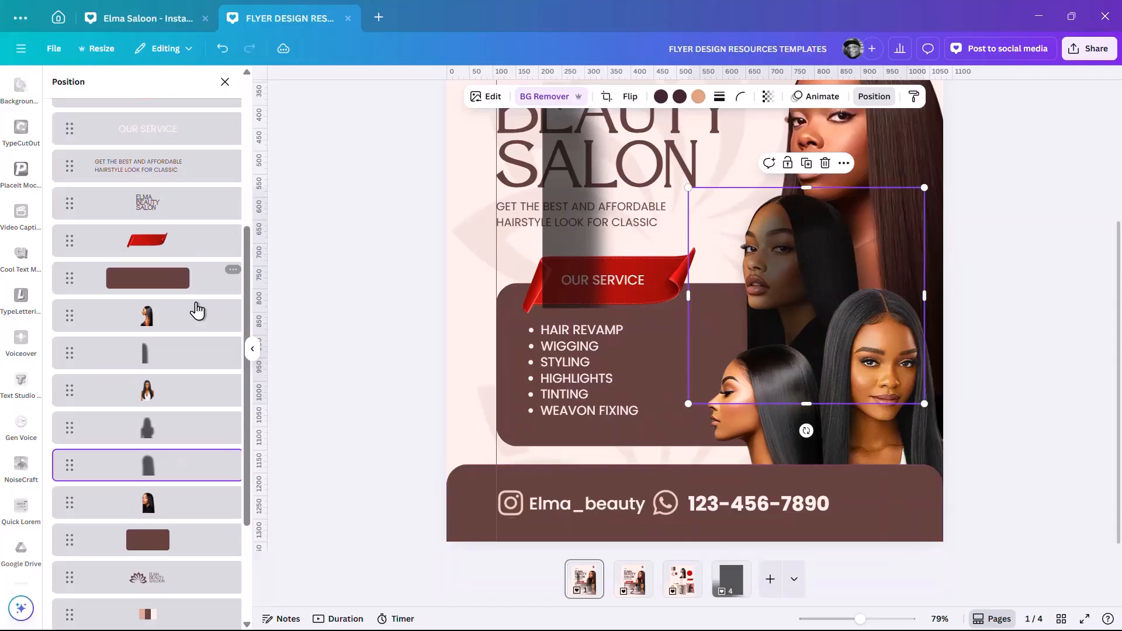
scroll(155, 409, down, 3)
drag(171, 318, 154, 367)
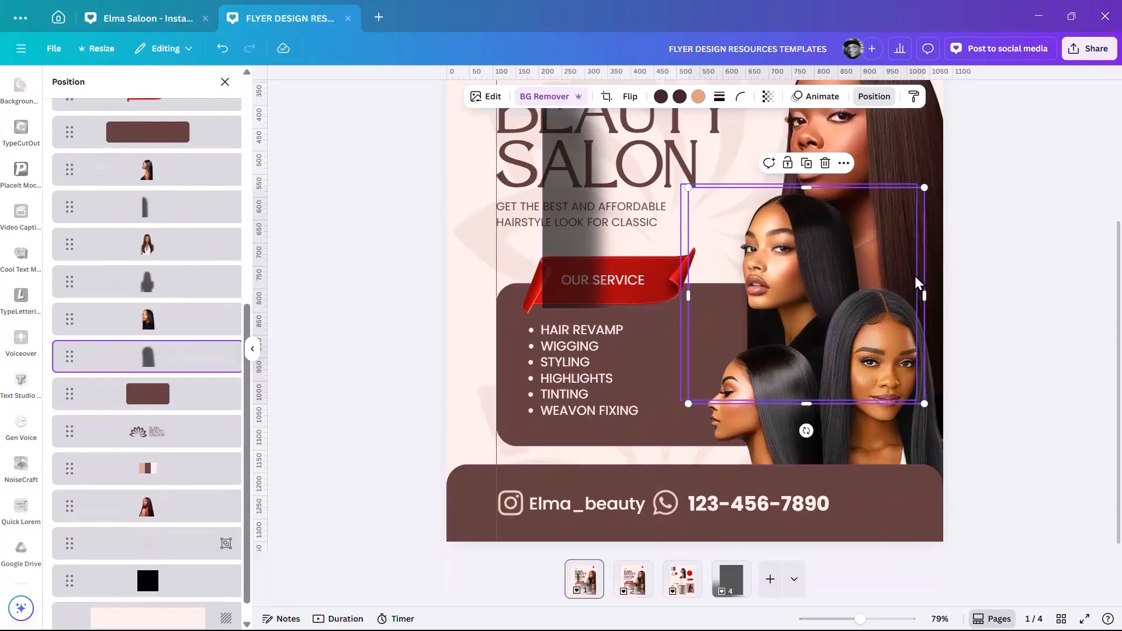
- Crop off the left part of the middle model's shadow, offset it slightly down and right, and set its transparency to 41
drag(688, 295, 790, 310)
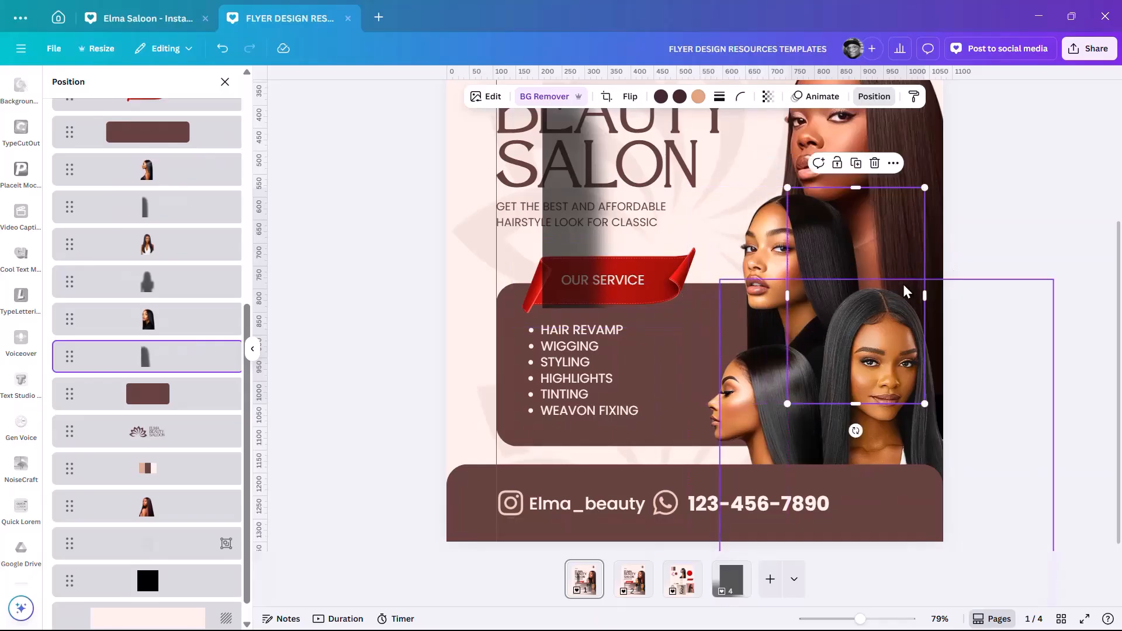
drag(919, 263, 924, 268)
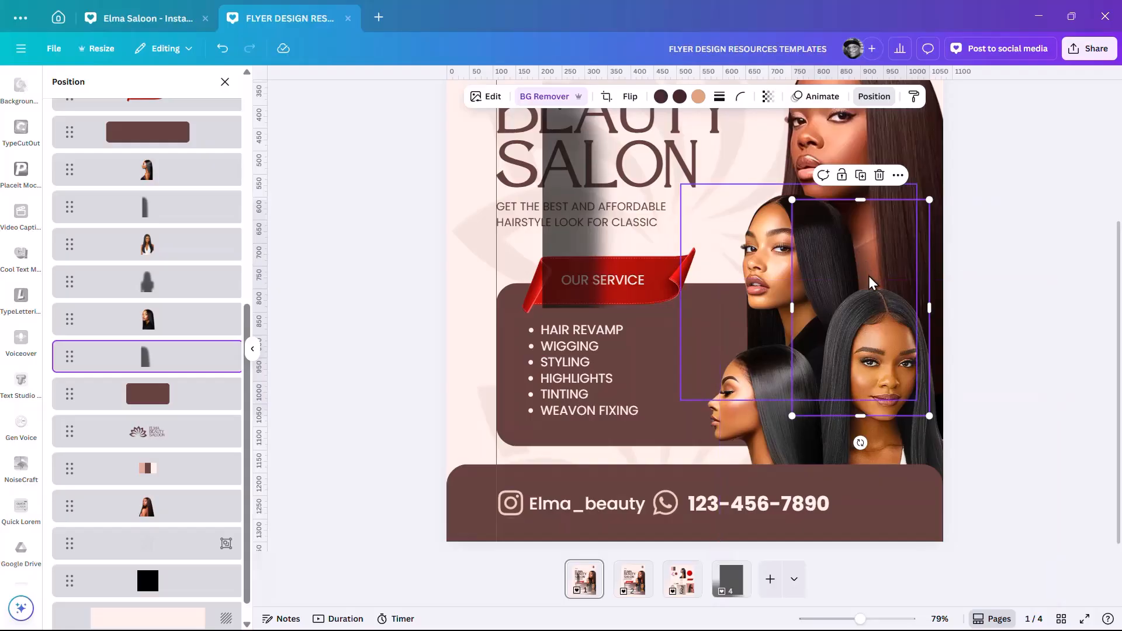
click(768, 96)
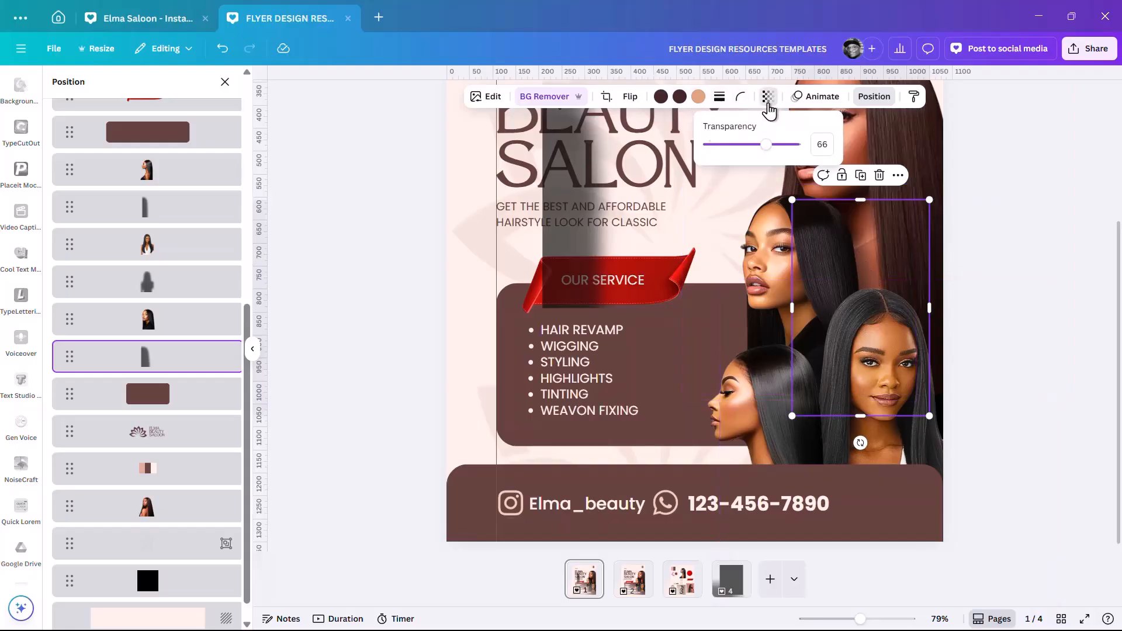
drag(771, 146, 746, 149)
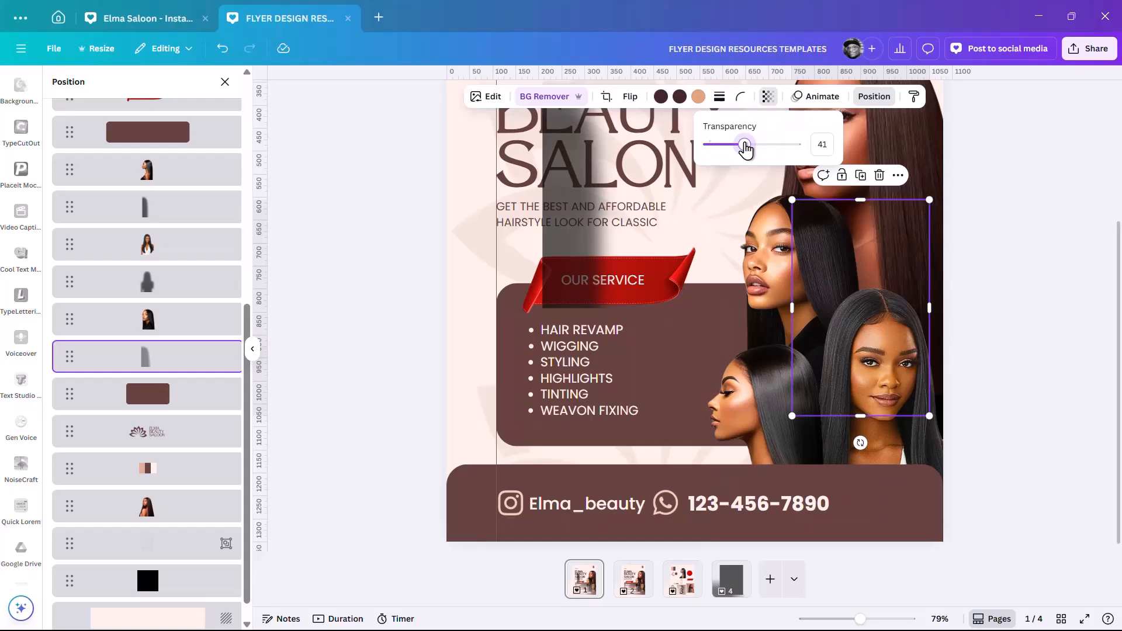
- Duplicate the top model toward the title and apply the middle silhouette's copied shadow style to the duplicate
scroll(883, 175, down, 3)
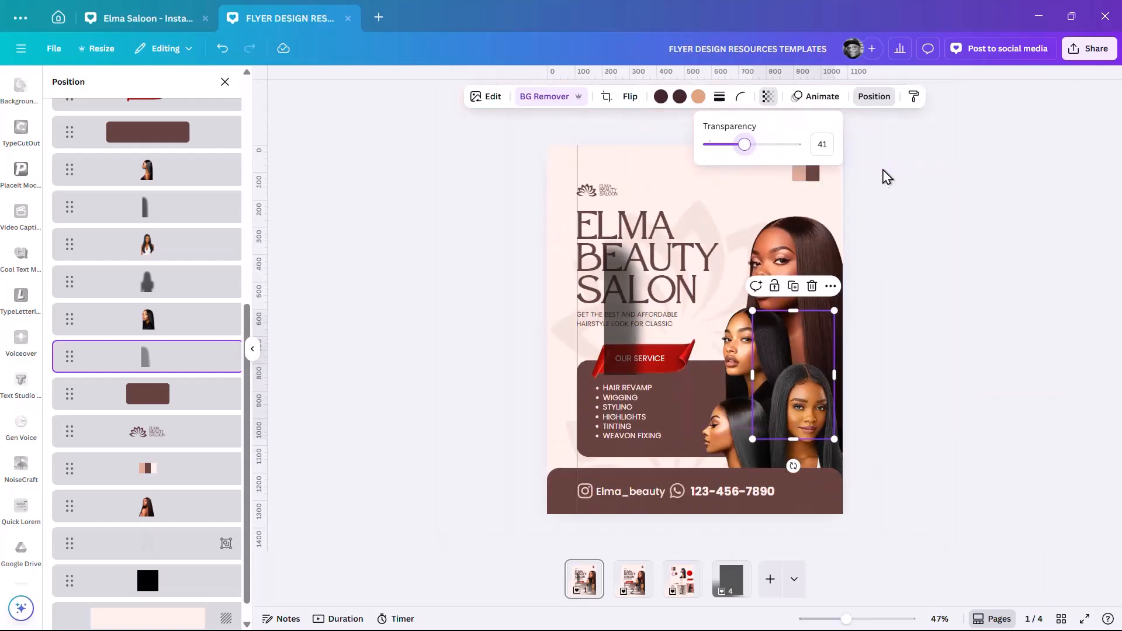
click(815, 250)
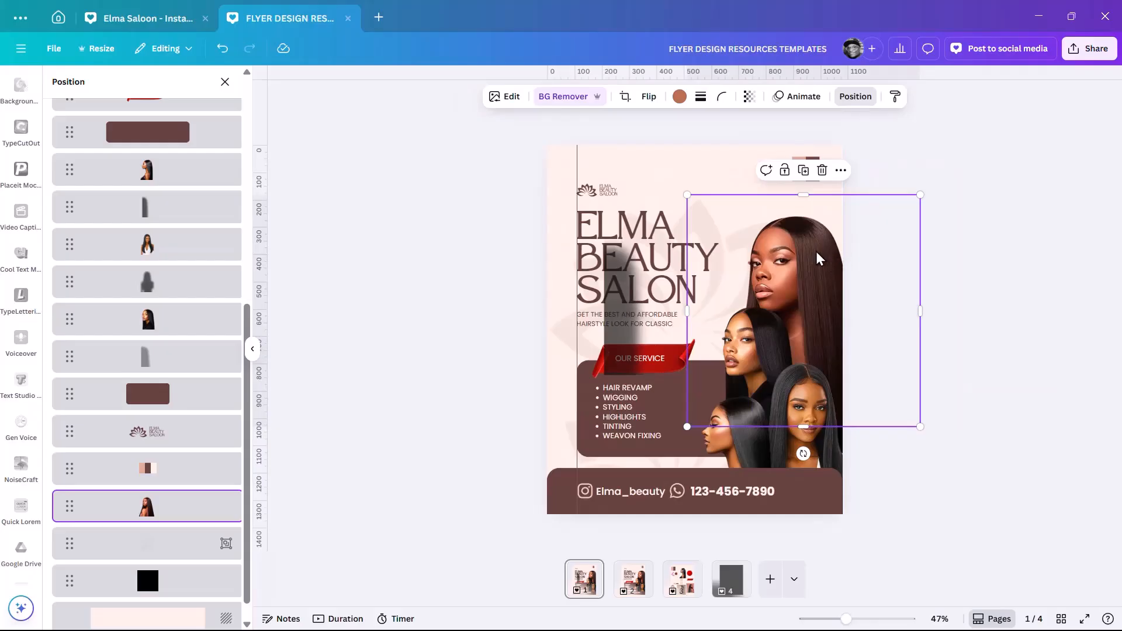
alt+drag(816, 251, 721, 218)
click(622, 268)
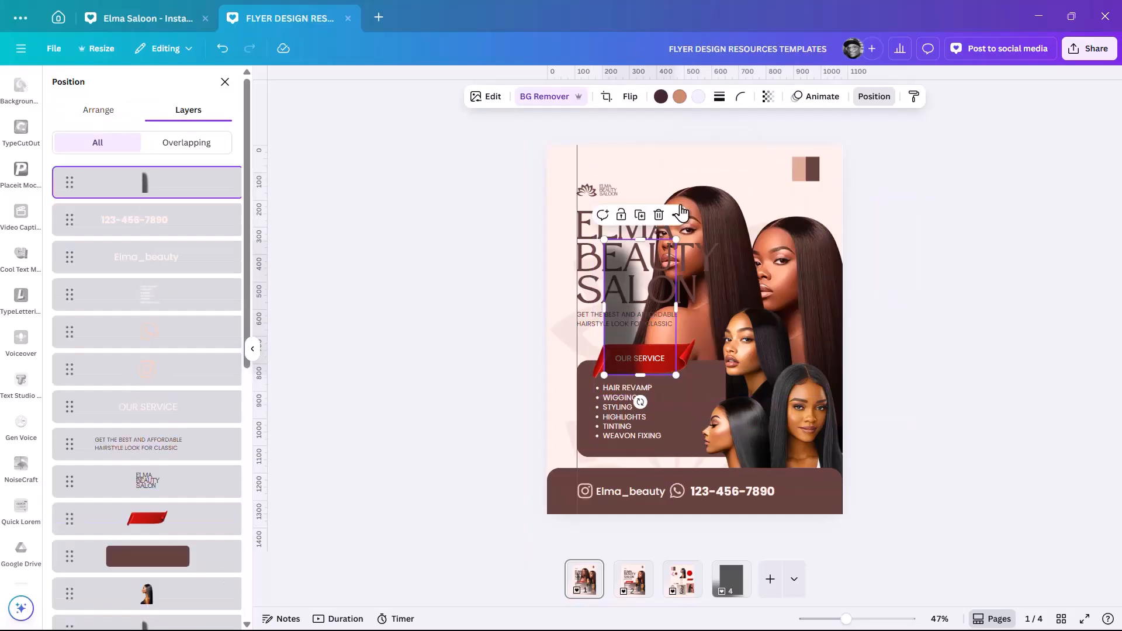
click(914, 97)
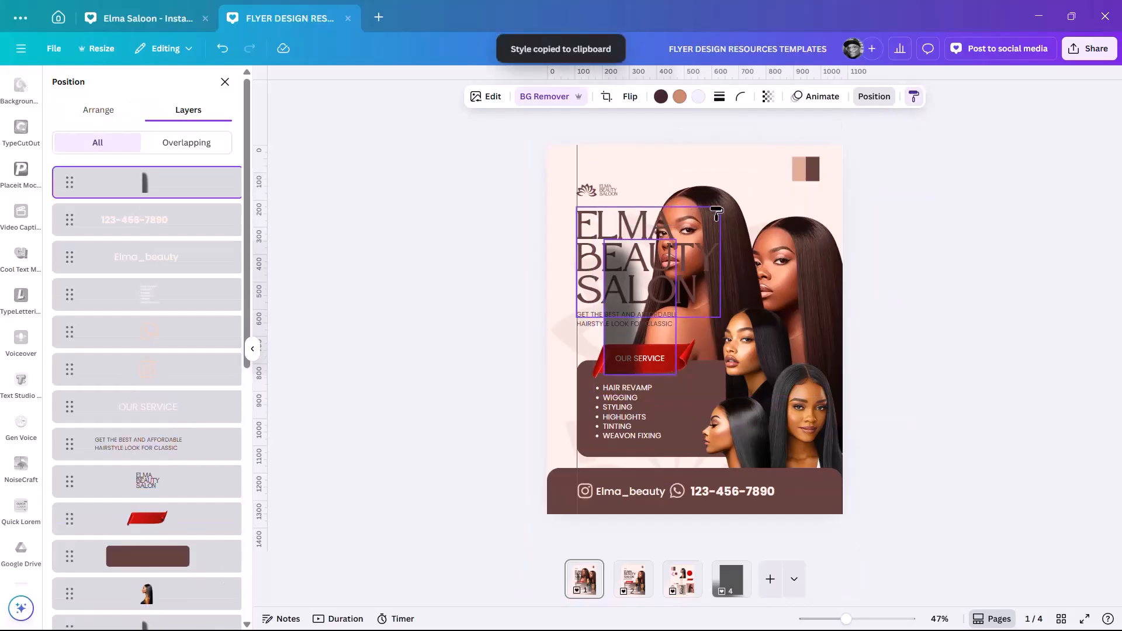
click(724, 198)
- Move the new silhouette over the top model, reorder it directly beneath that cutout and offset it slightly as a shadow
drag(729, 223, 834, 240)
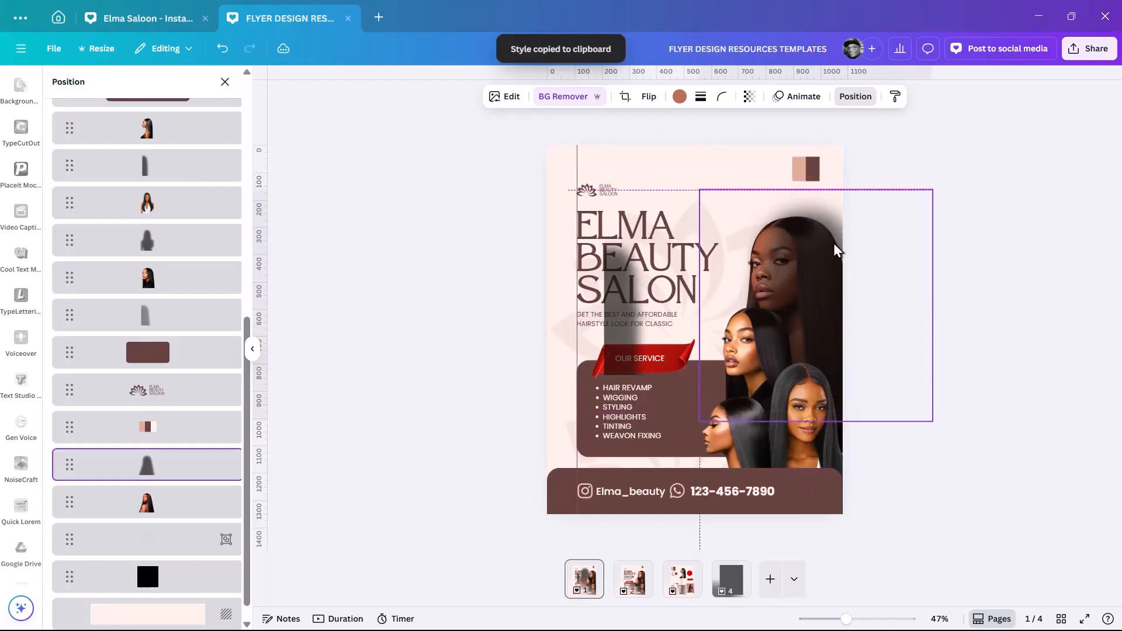
drag(188, 450, 175, 504)
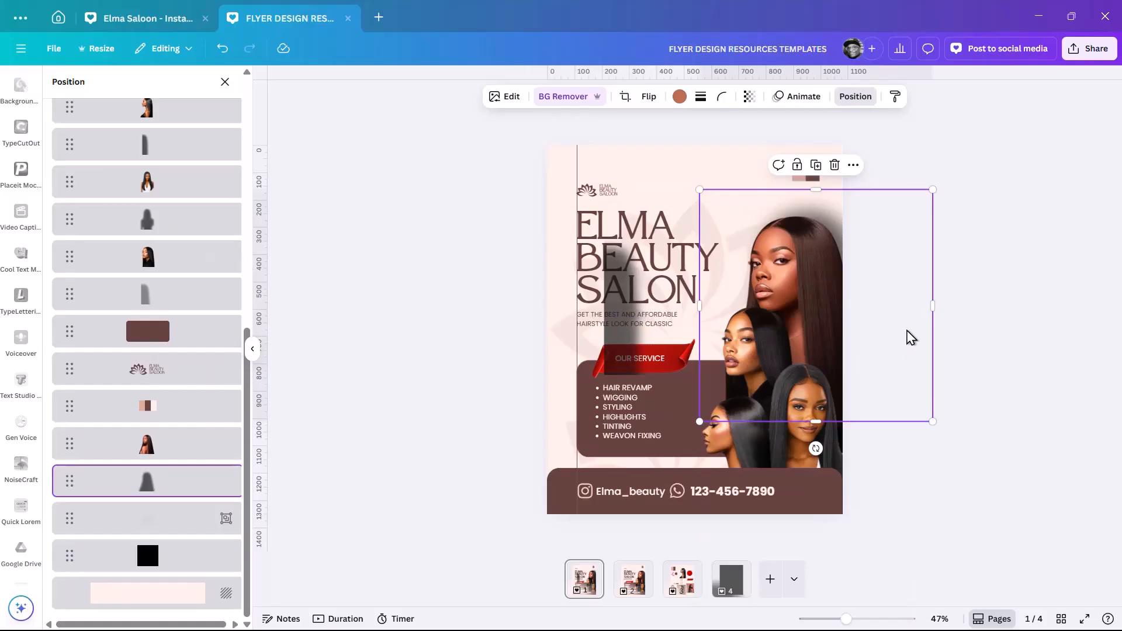
drag(916, 275, 911, 286)
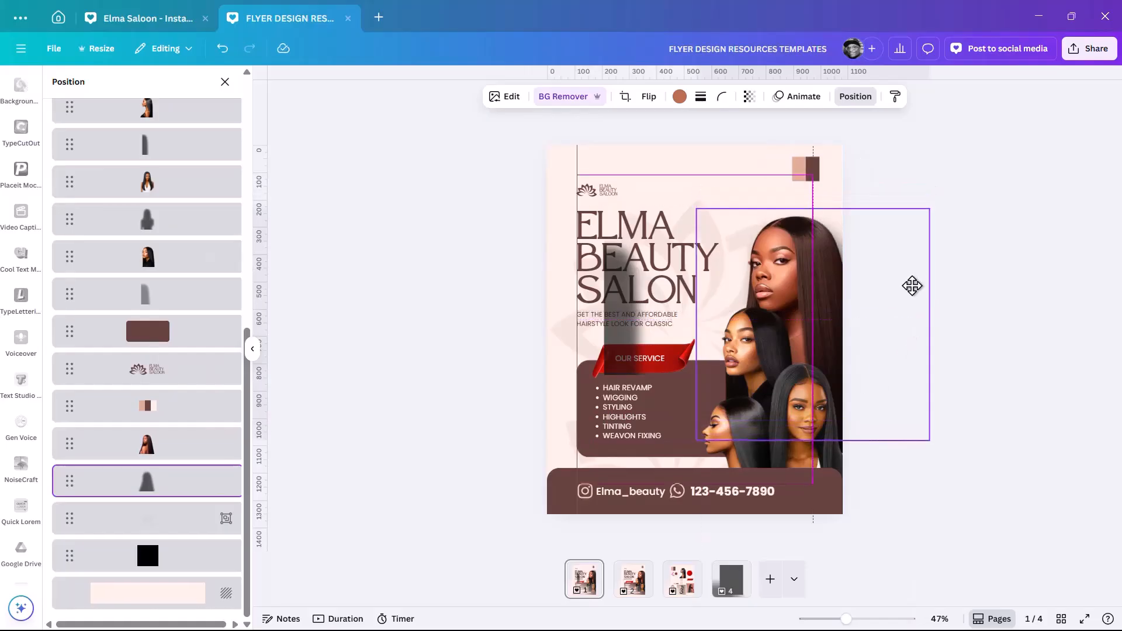
- Shift the top model's shadow slightly up and left and set its transparency to 27
scroll(969, 265, up, 5)
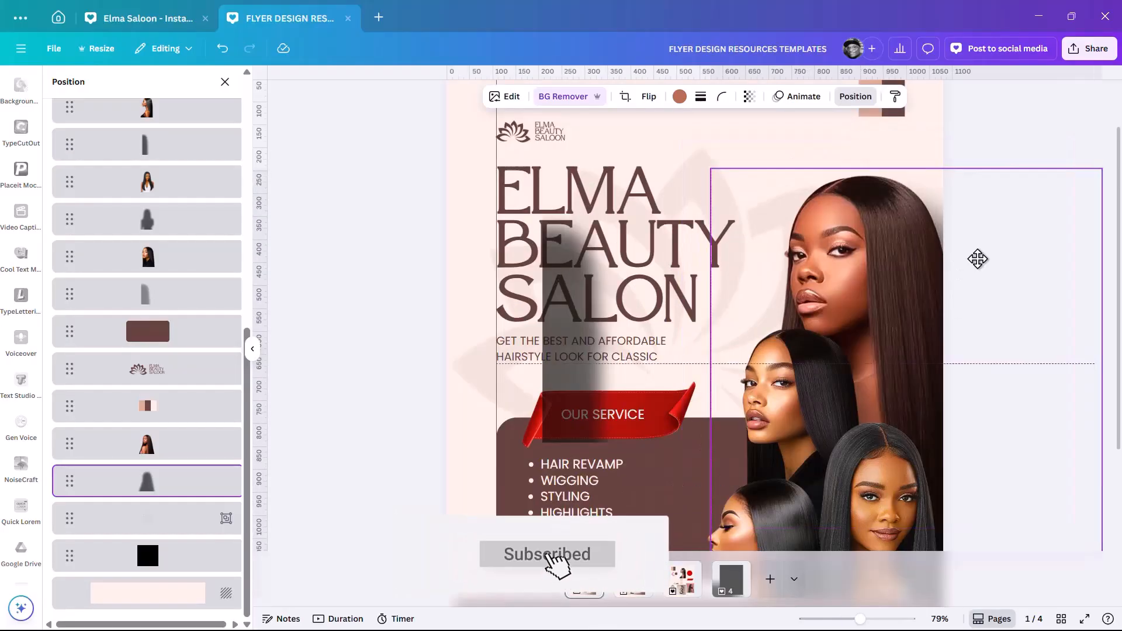
click(749, 97)
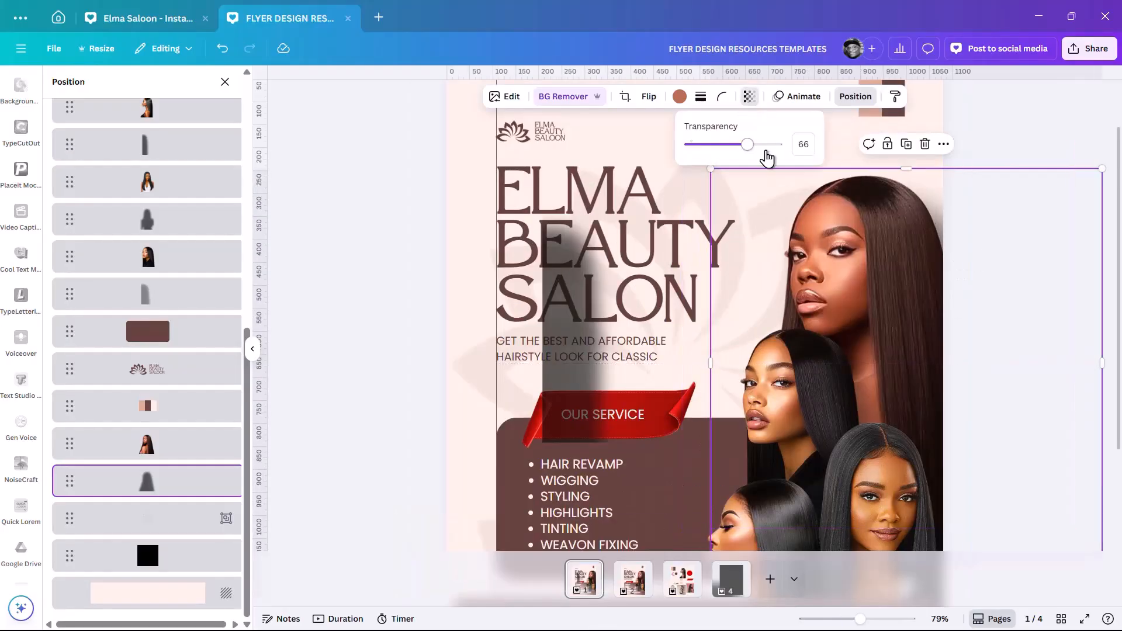
drag(750, 148, 718, 153)
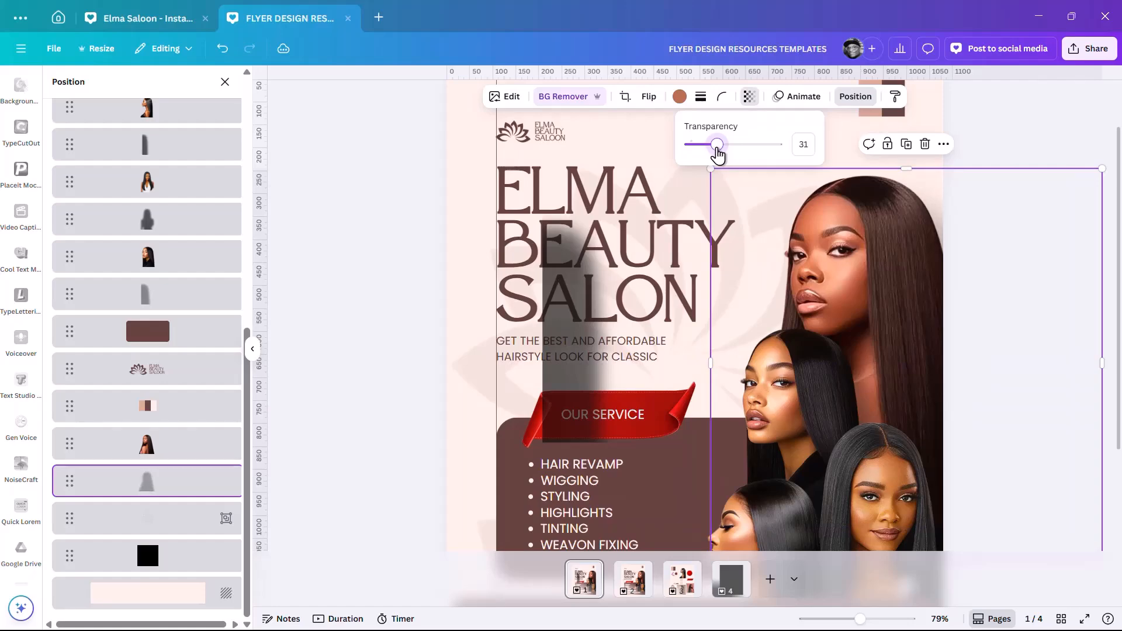
drag(1002, 281, 984, 264)
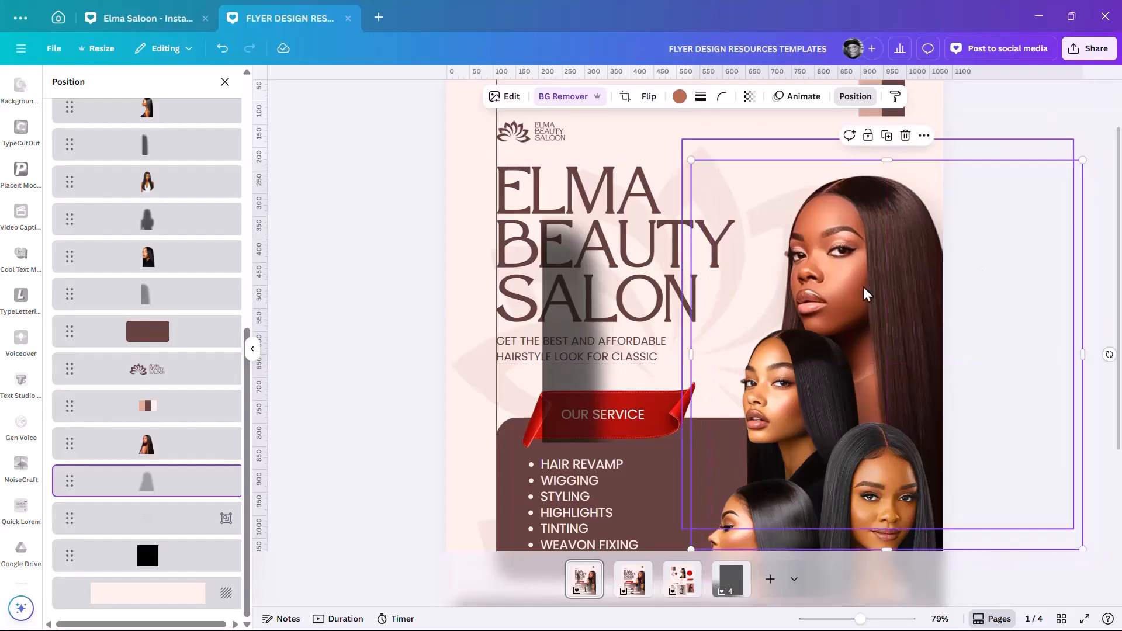
click(749, 96)
drag(738, 144, 714, 153)
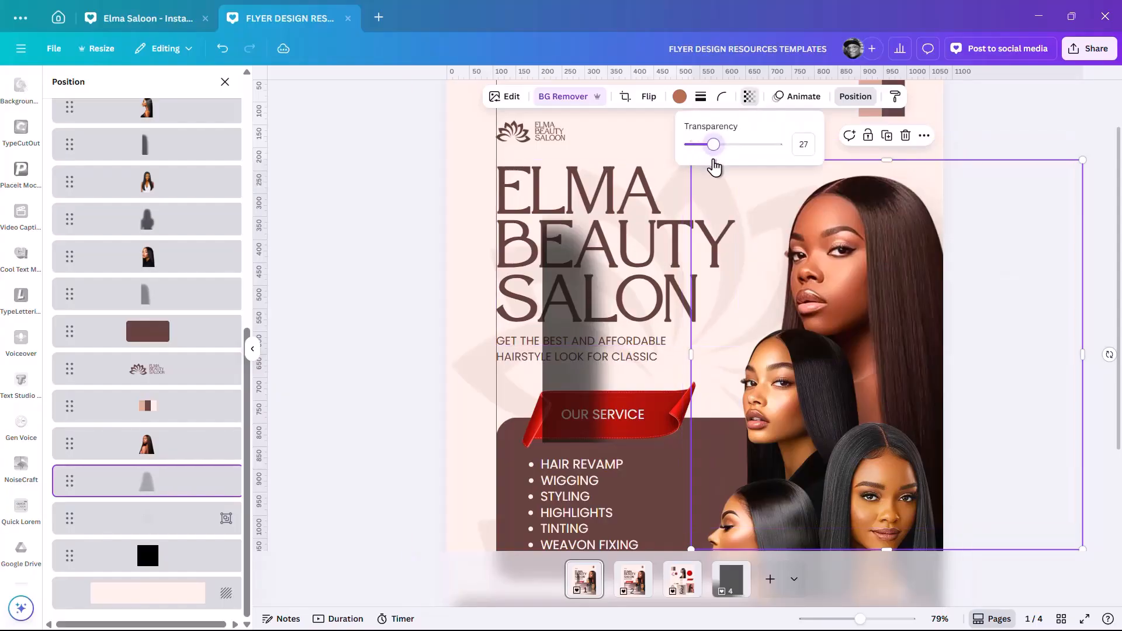
- Delete the leftover dark silhouette over the title and hide the rulers and guides
click(545, 353)
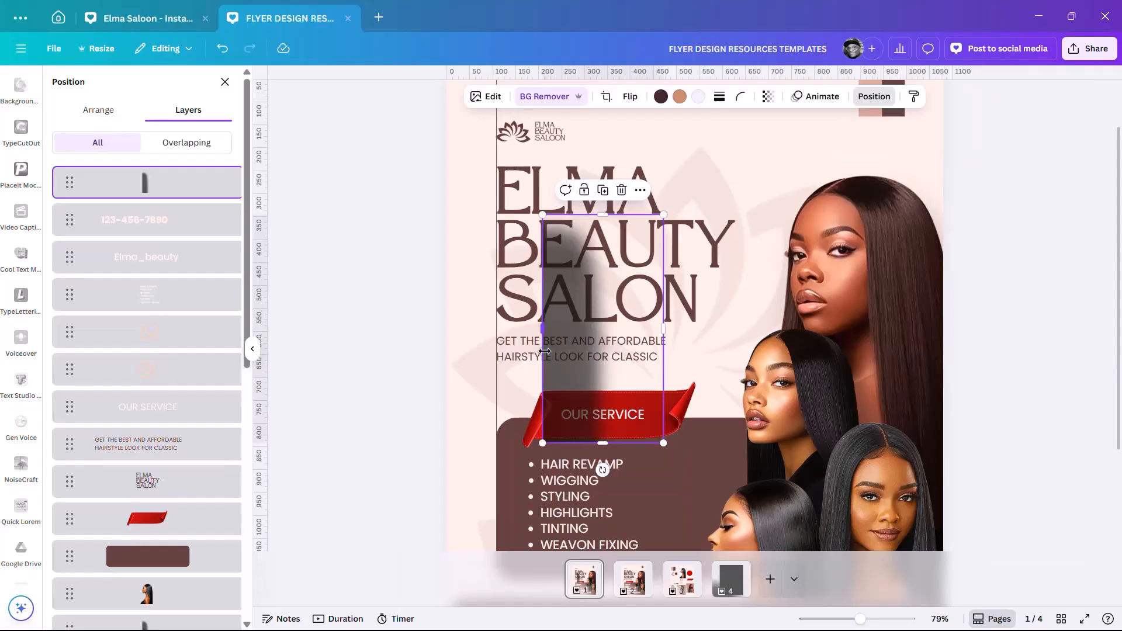
ctrl+scroll(756, 346, down, 5)
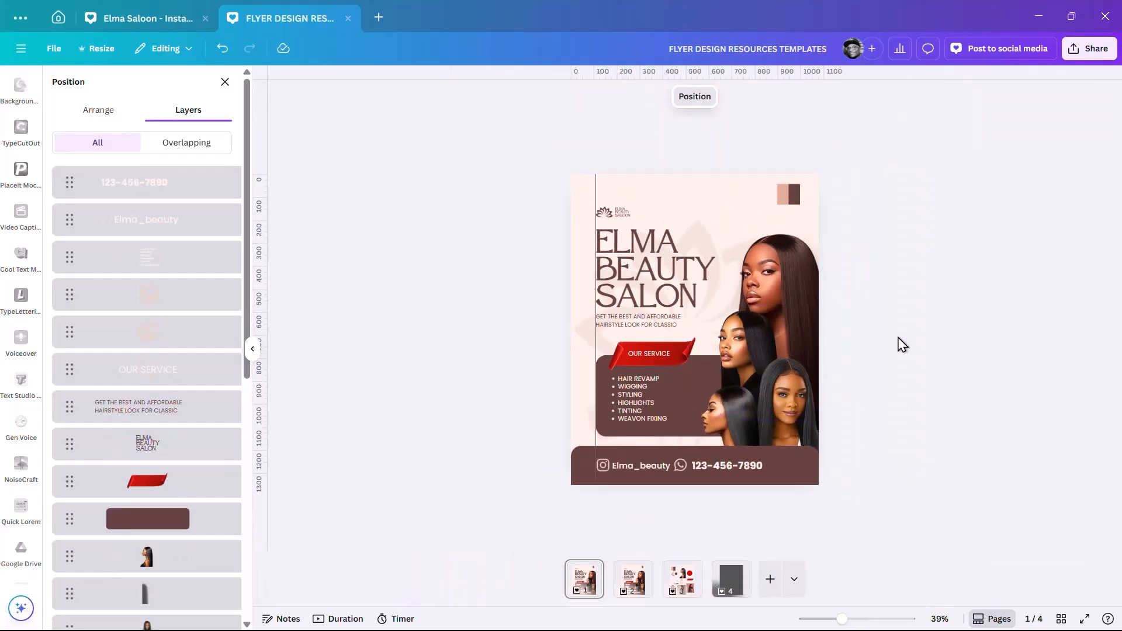
click(903, 345)
ctrl+scroll(692, 441, up, 5)
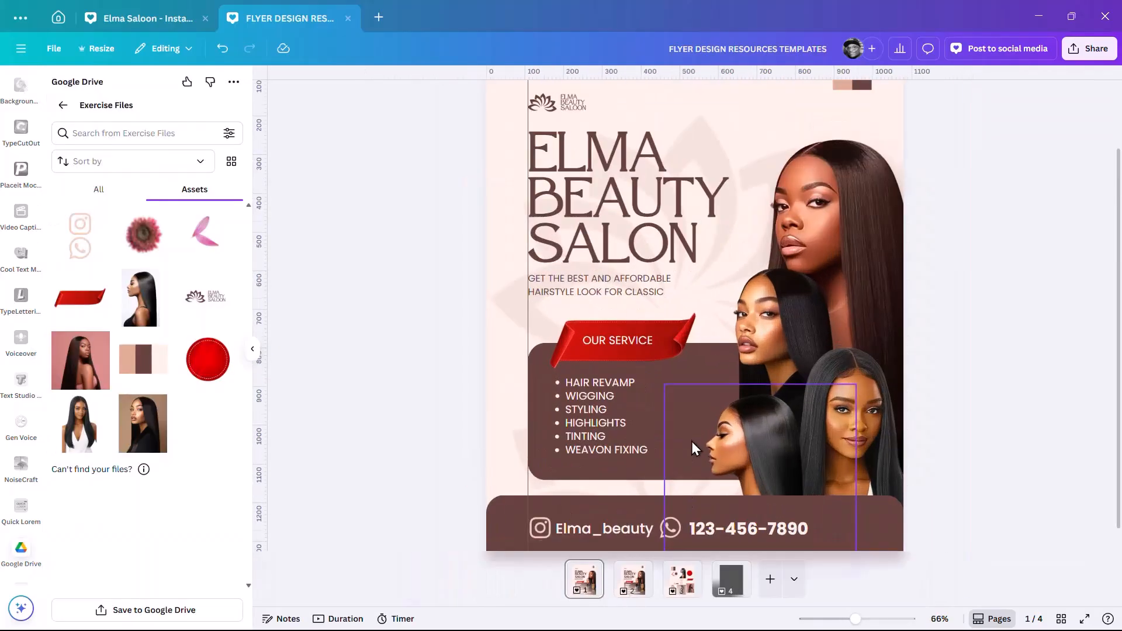
ctrl+scroll(692, 440, down, 2)
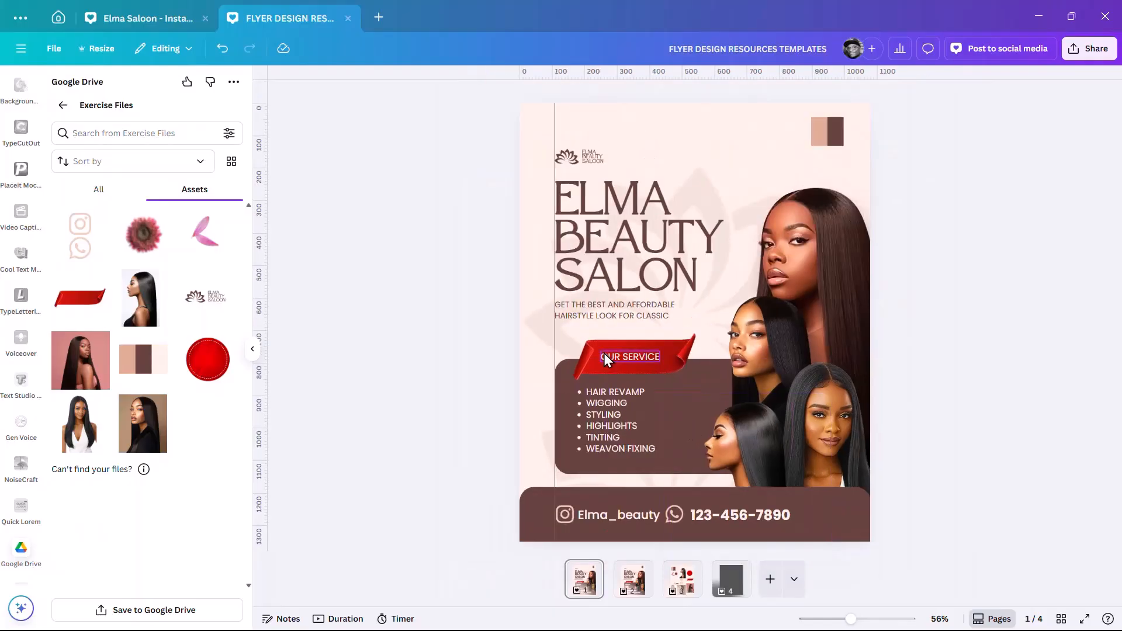
key(shift+r)
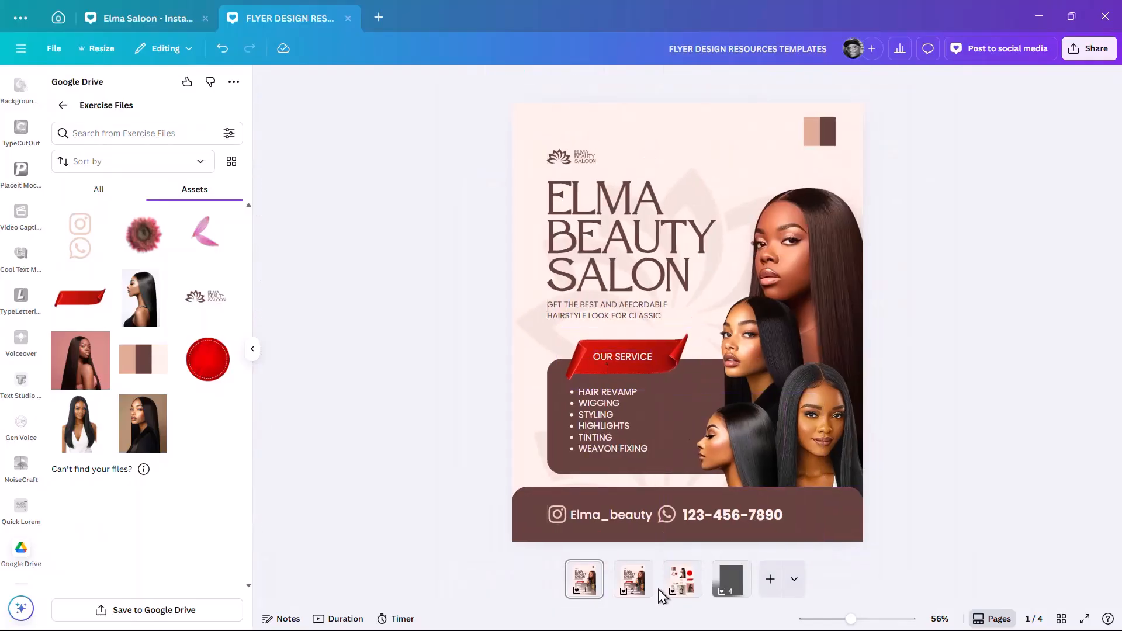
- Compare the flyer on page 1 with the version on page 2, ending on page 1
click(634, 583)
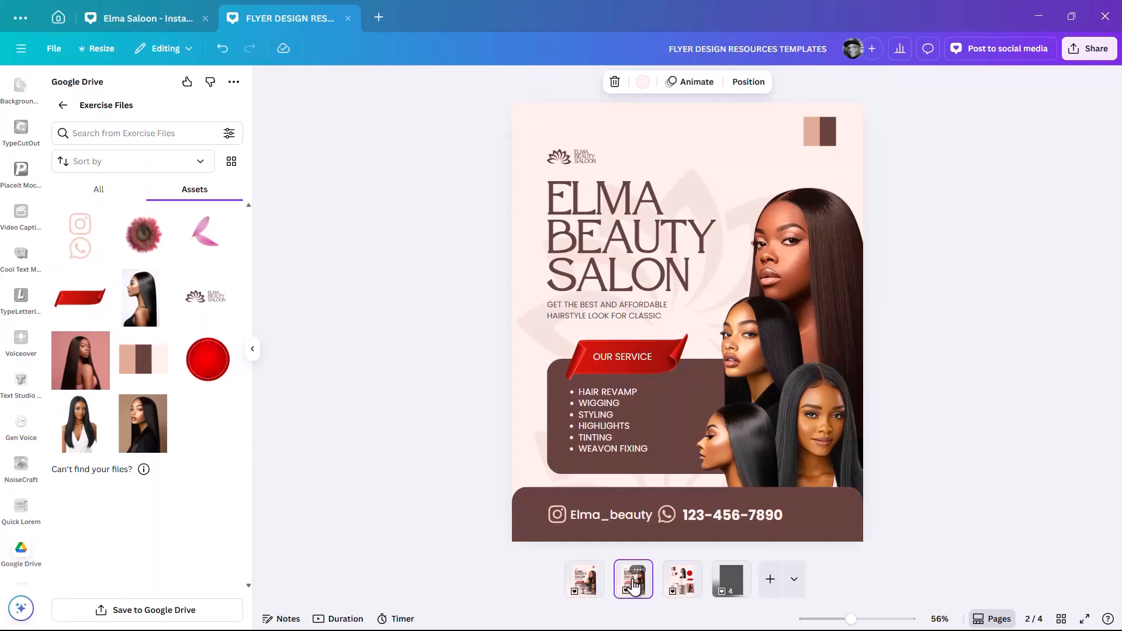
click(589, 582)
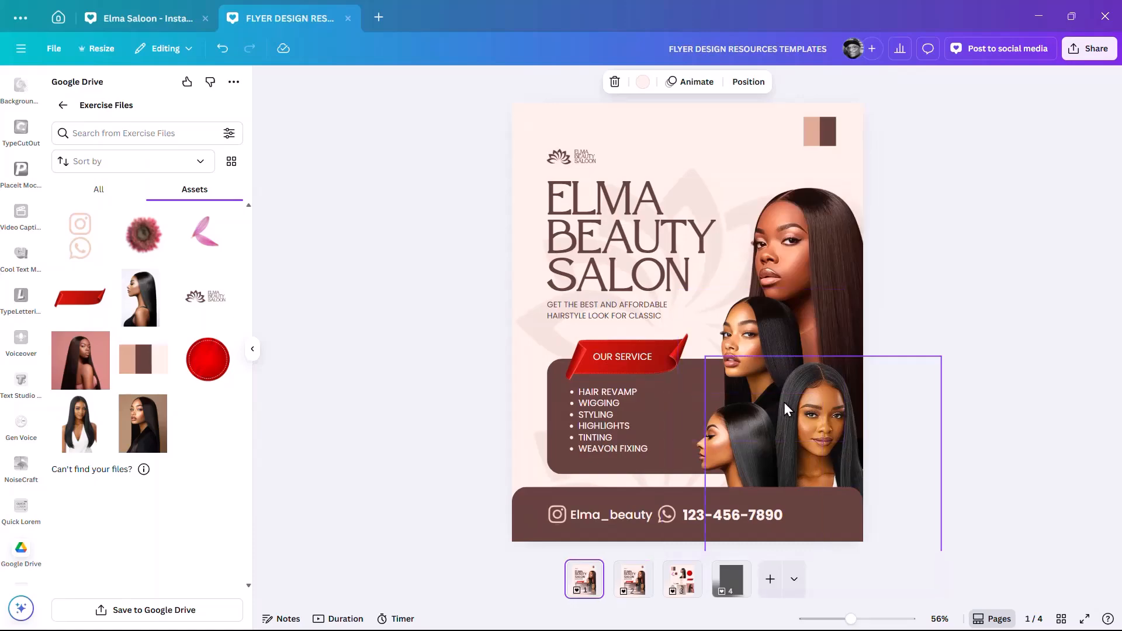
click(629, 593)
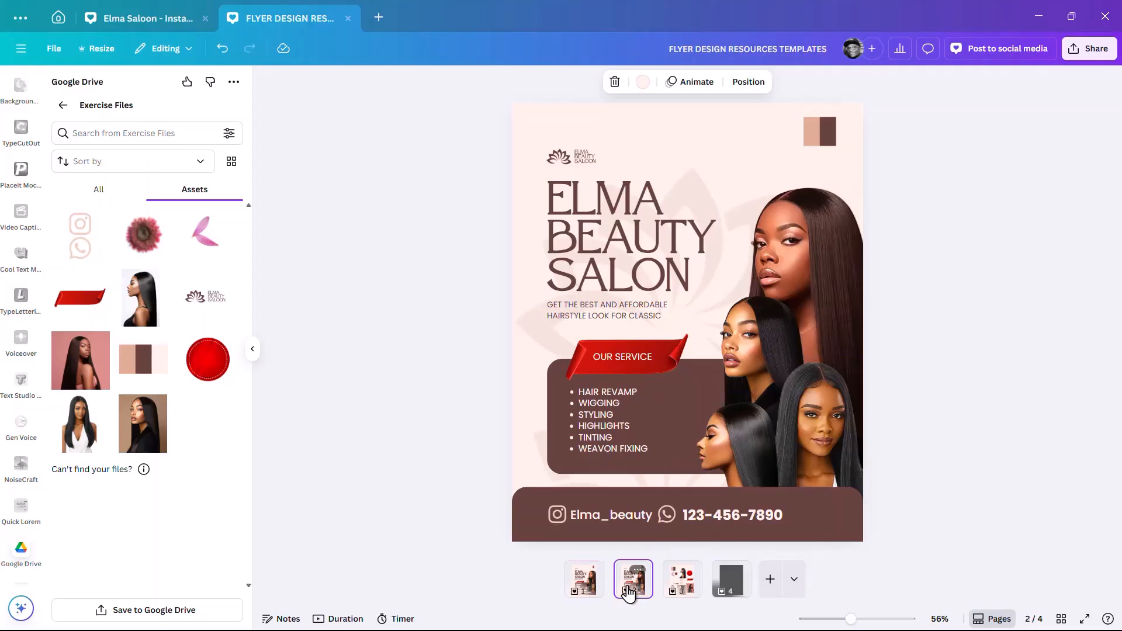
click(582, 587)
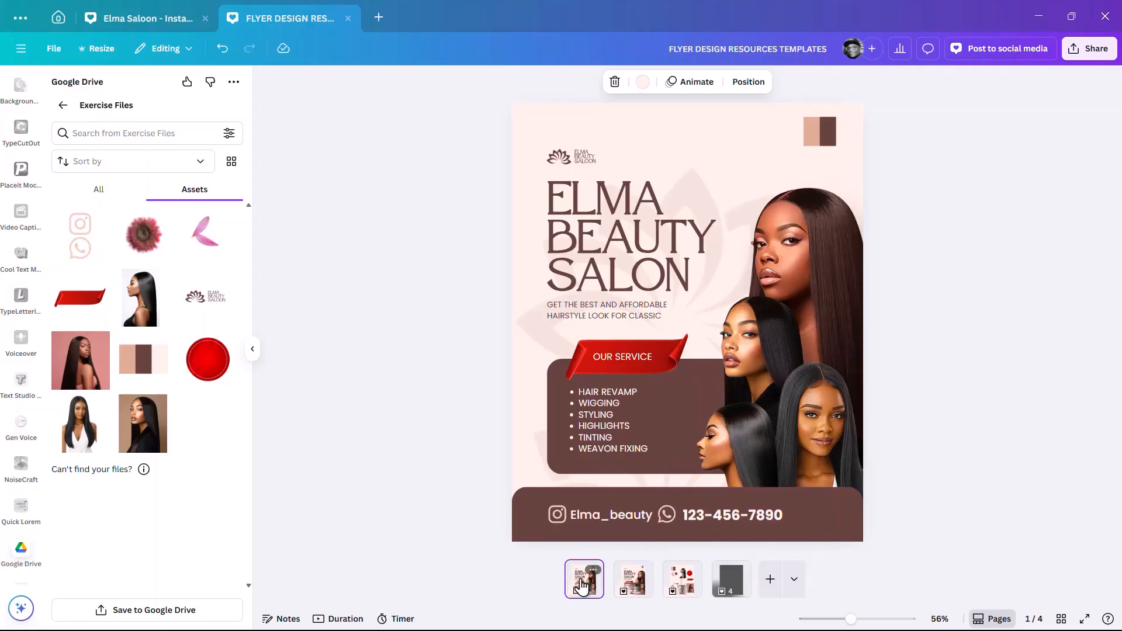
click(618, 589)
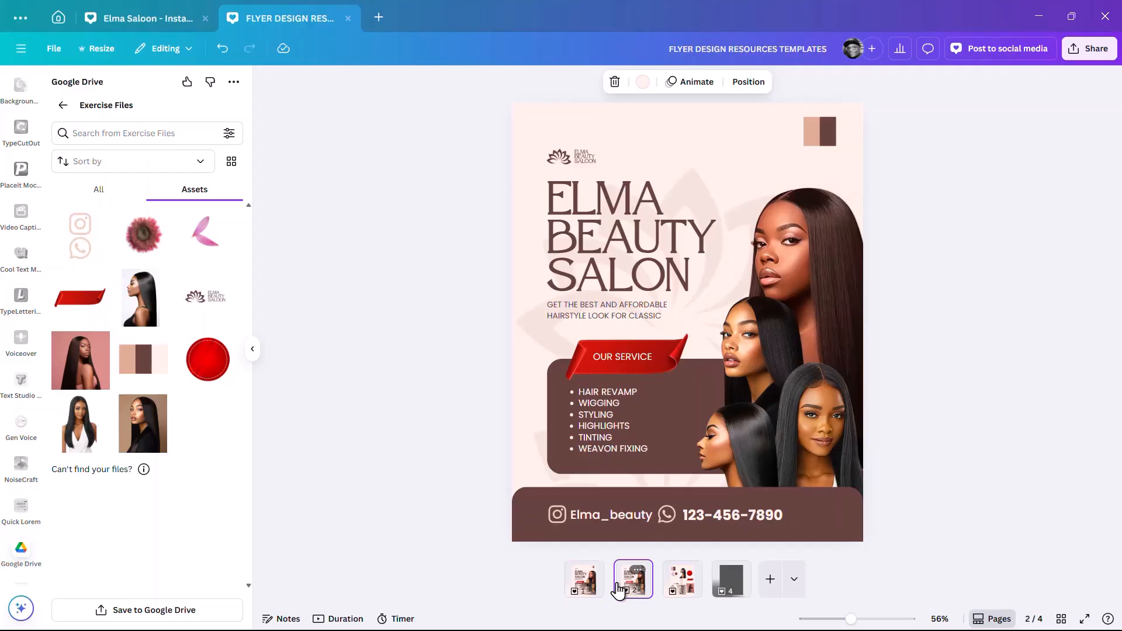
click(586, 588)
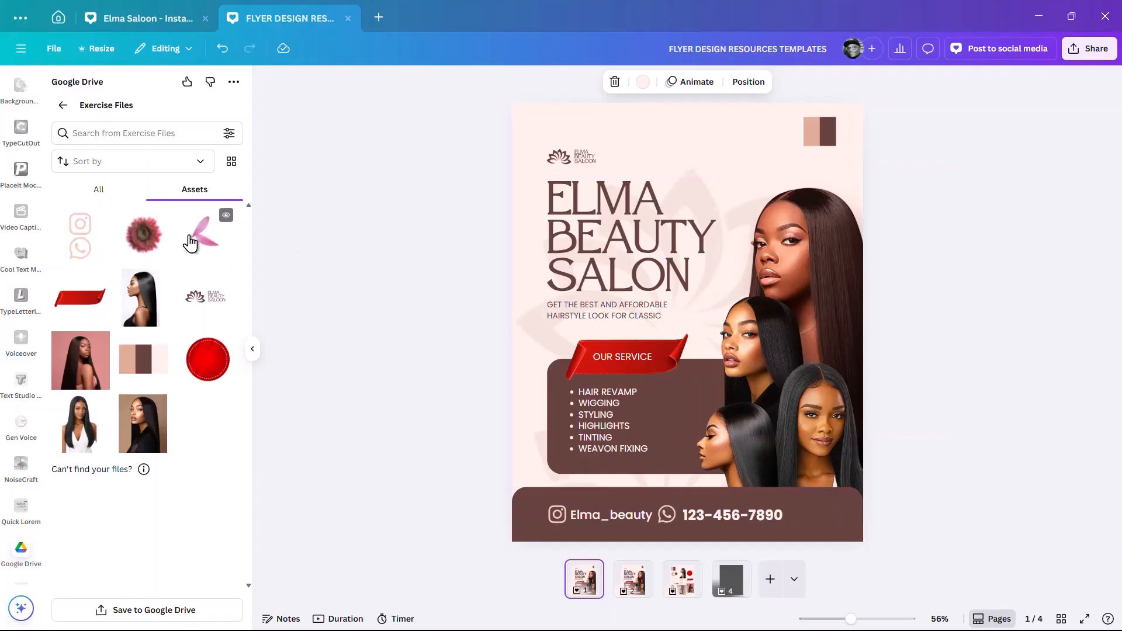
- Insert the pink petal image from Exercise Files, place it above the title and delete the extra copy
double_click(189, 244)
drag(684, 327, 710, 184)
click(681, 340)
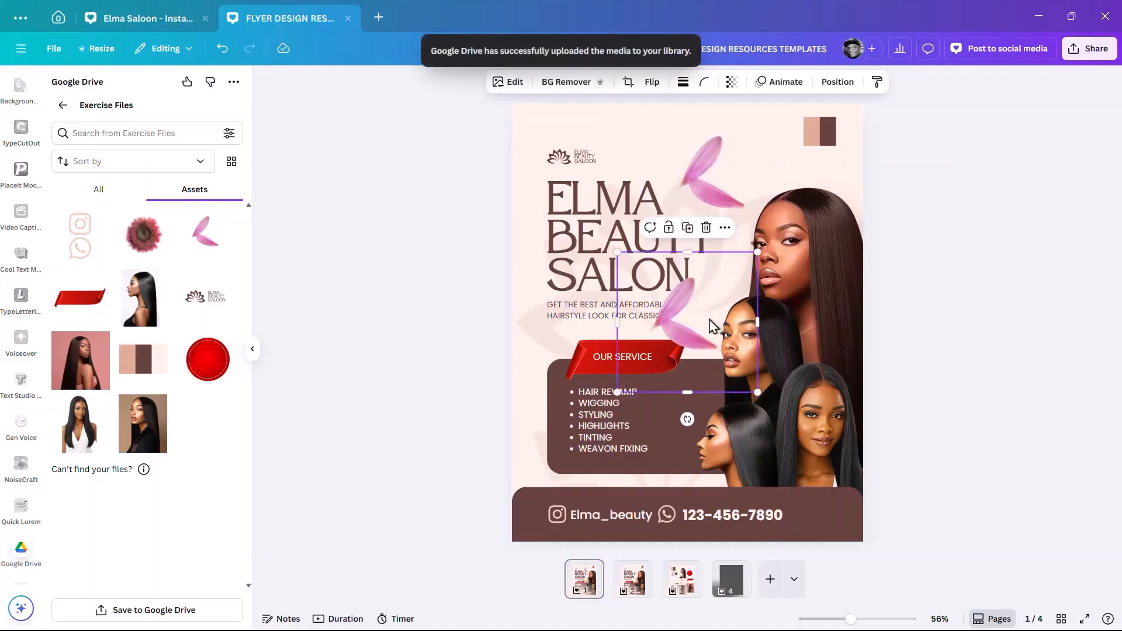
key(Delete)
- Shrink the petal beside the title and place a much larger copy at the flyer's lower-left edge, tucked behind the footer
click(726, 194)
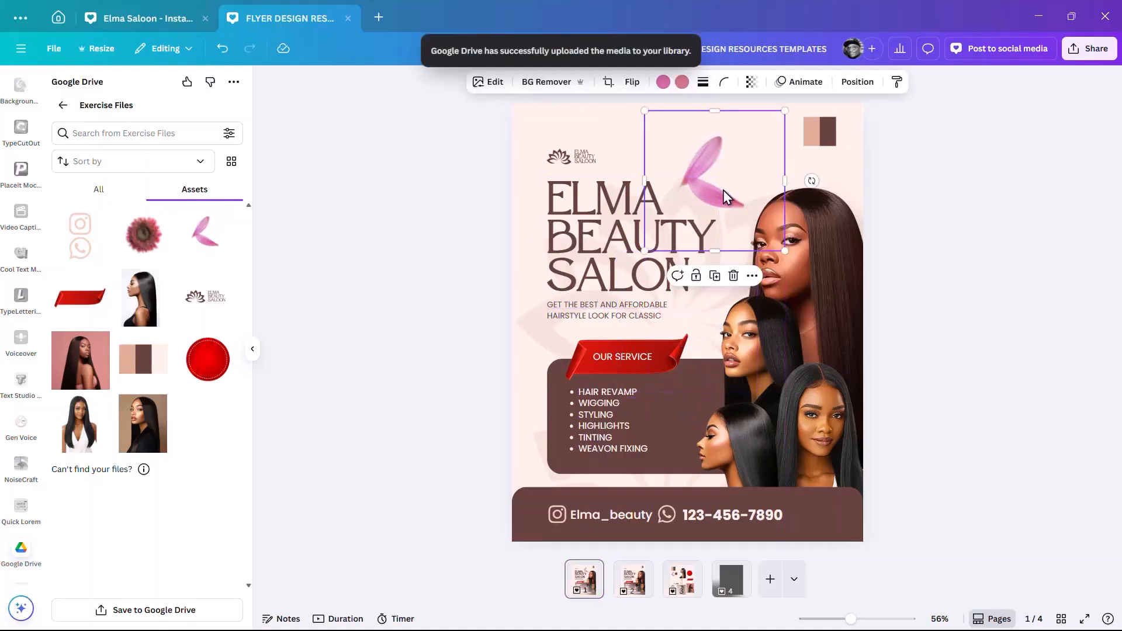
click(784, 254)
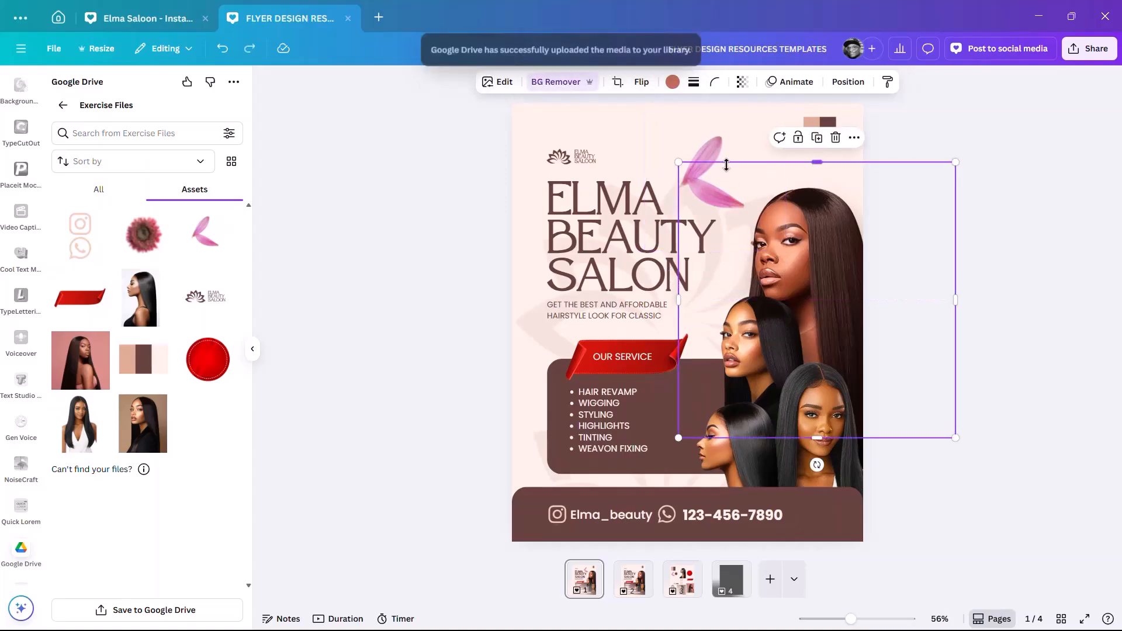
click(718, 147)
drag(784, 250, 842, 541)
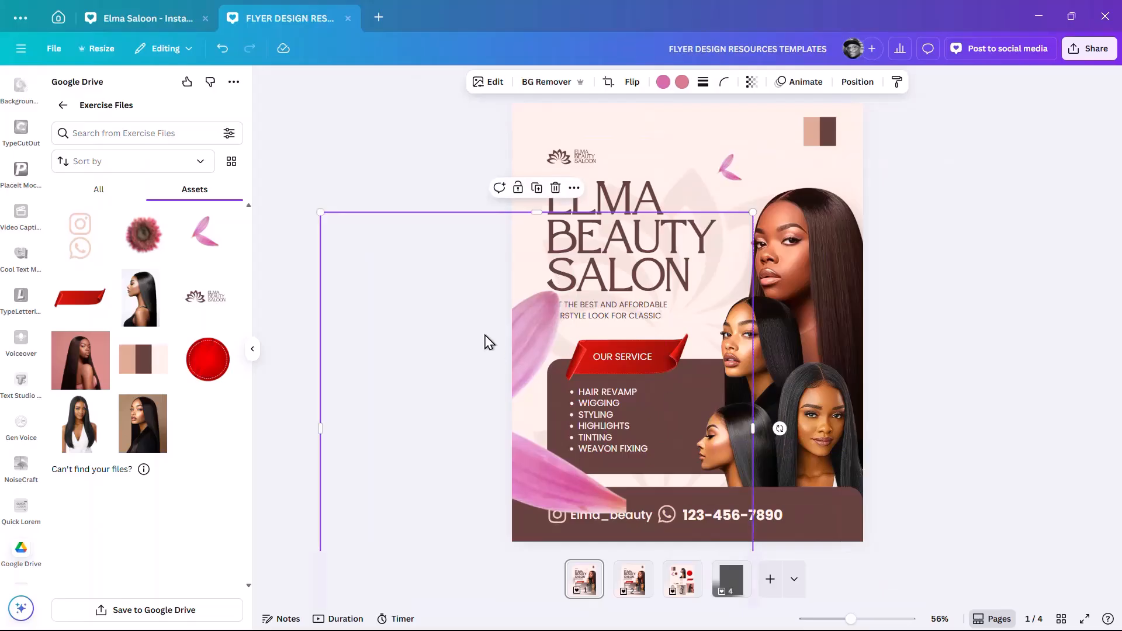
drag(533, 358, 537, 470)
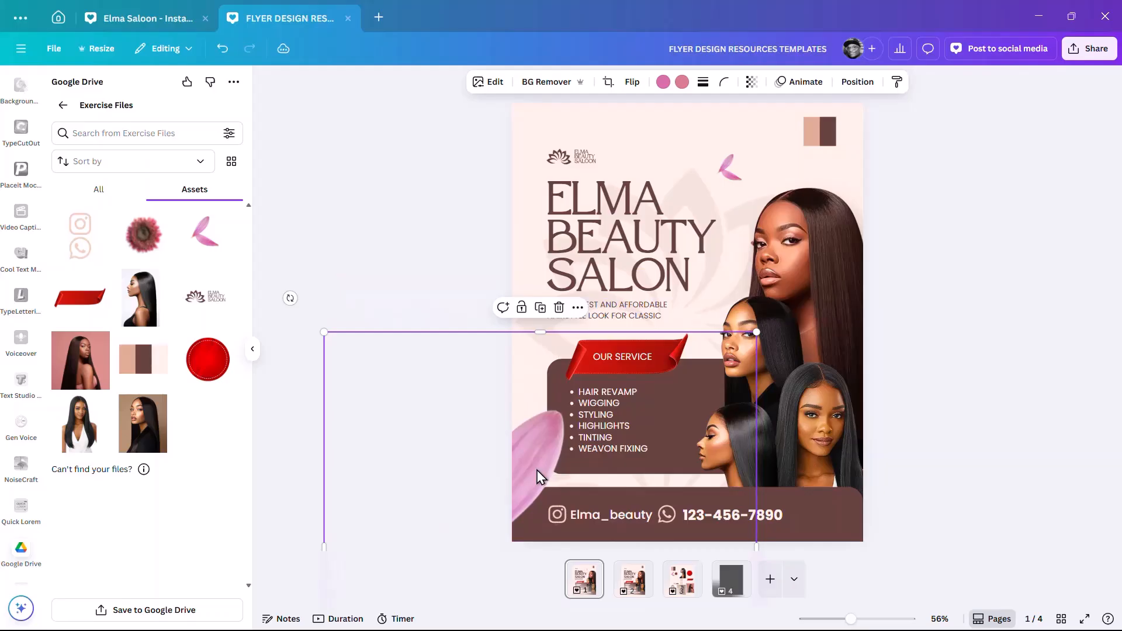
click(1081, 389)
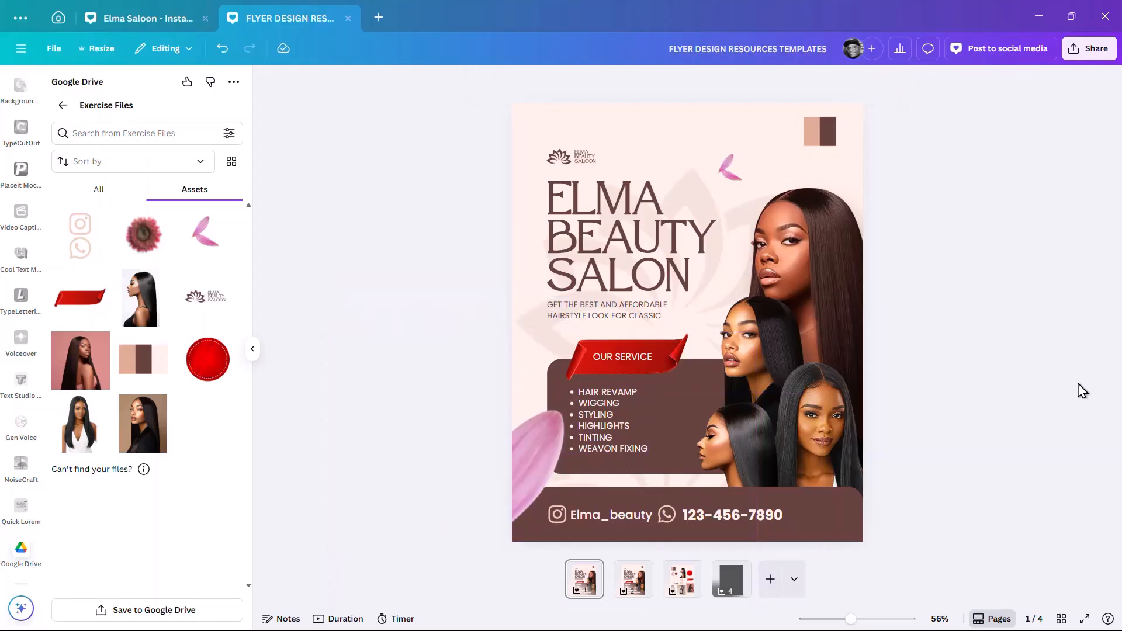
- Send the large petal backward behind the services panel and nudge it slightly left
click(544, 456)
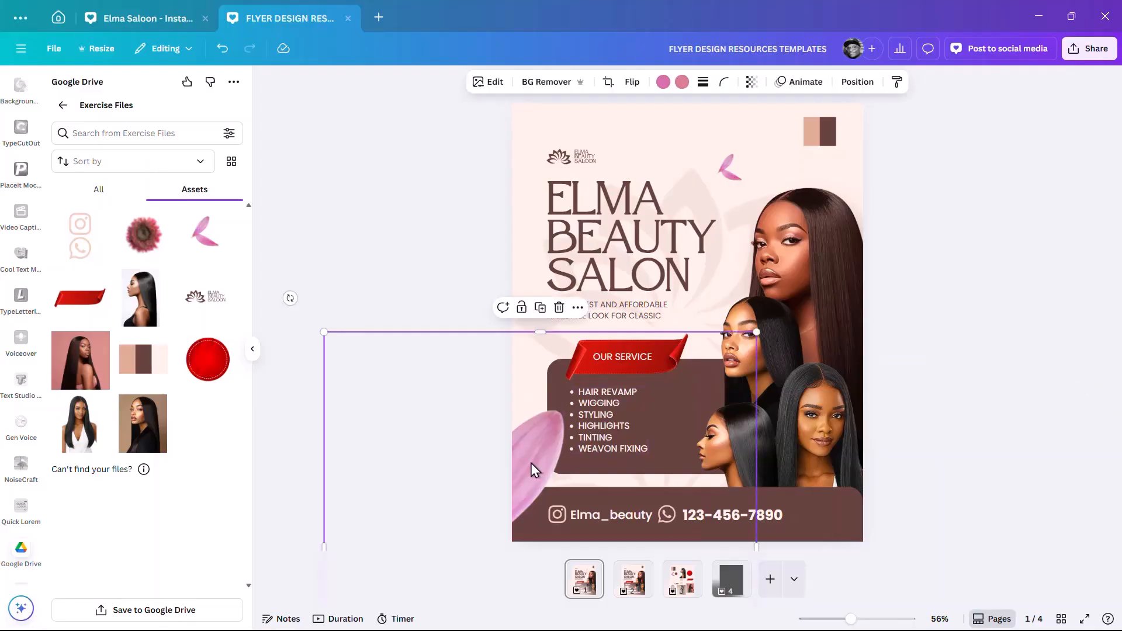
key(ctrl+bracketleft)
drag(531, 461, 525, 460)
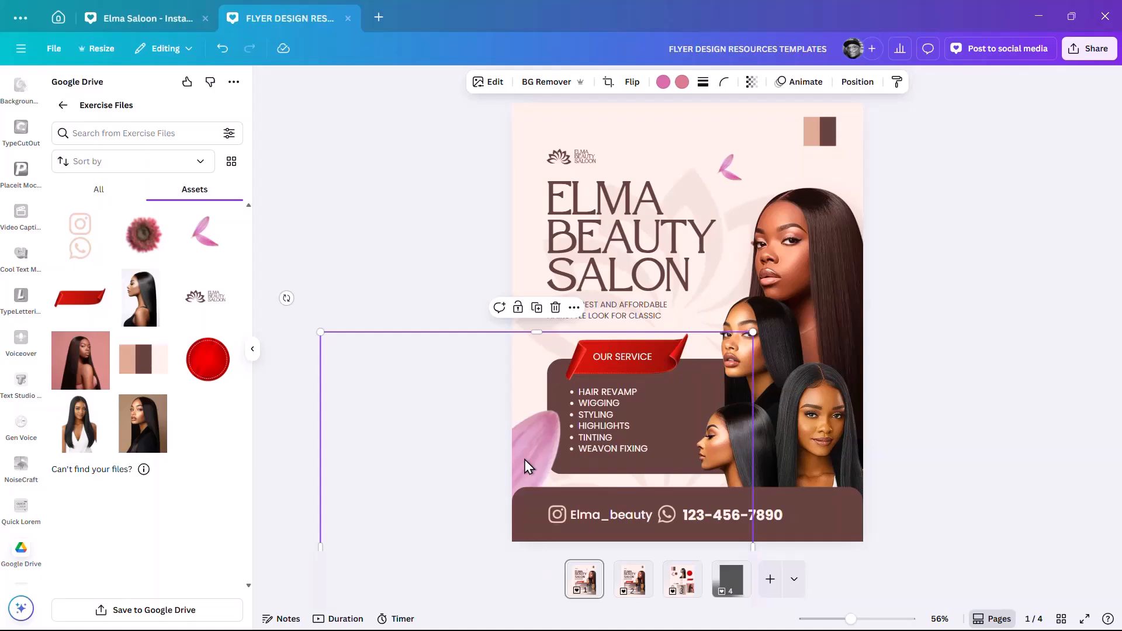
click(1009, 359)
click(536, 447)
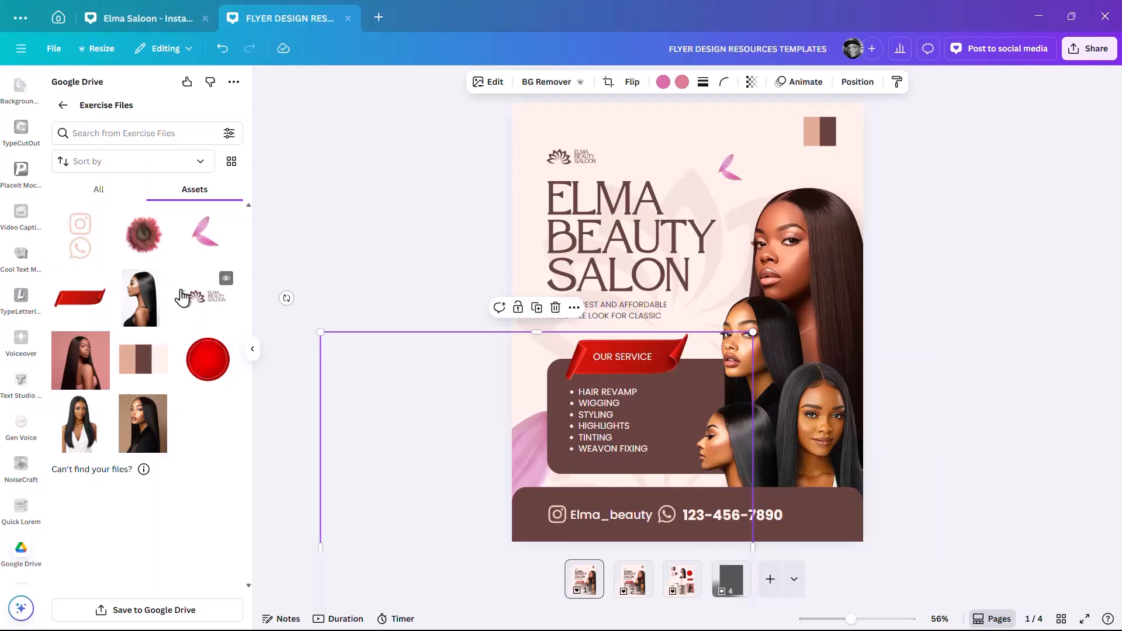
- Insert the pink flower image, enlarge it and position it behind the services panel and footer, peeking out between them
click(134, 261)
drag(658, 293, 899, 457)
drag(747, 262, 710, 500)
key(ctrl+bracketleft)
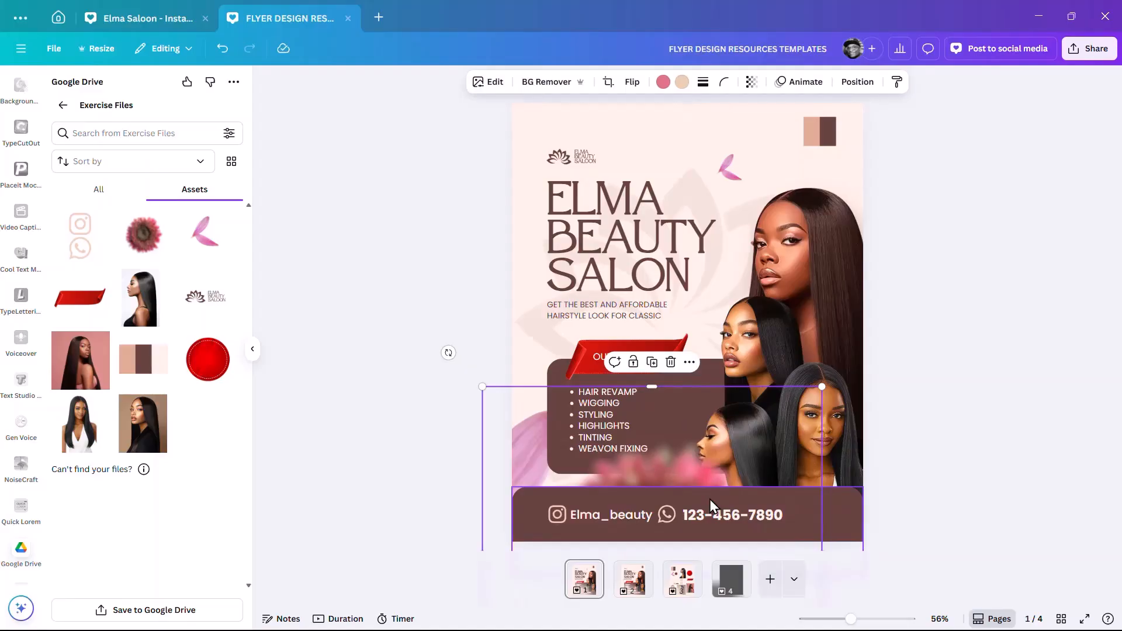
drag(688, 473, 671, 480)
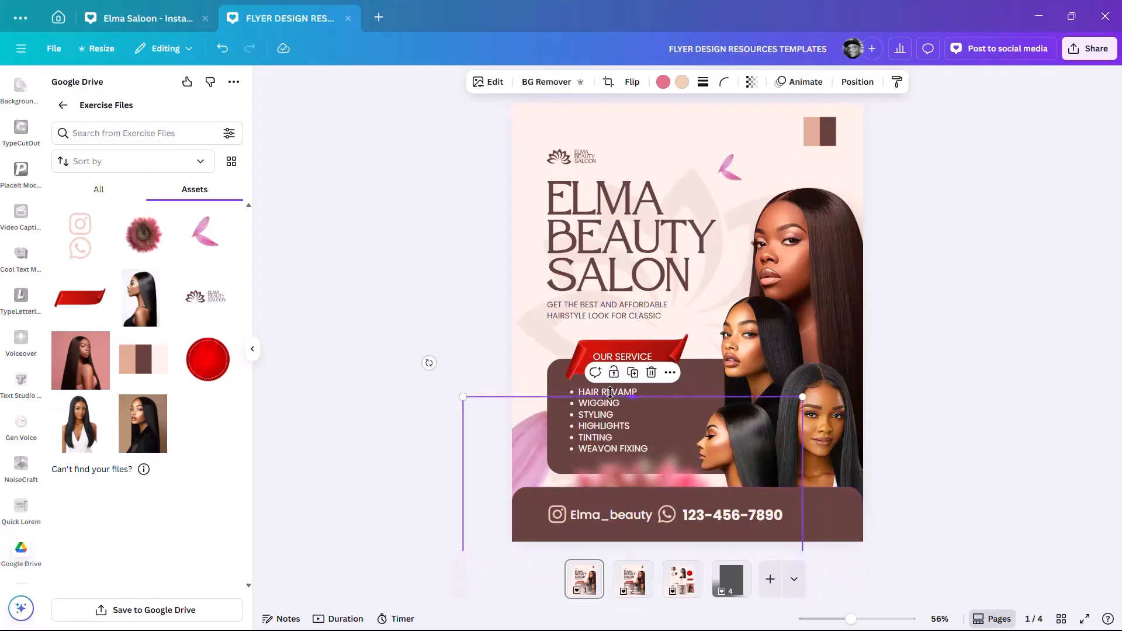
- Select the services panel together with its list, ribbon and OUR SERVICE heading and move them slightly upward
click(605, 390)
click(553, 381)
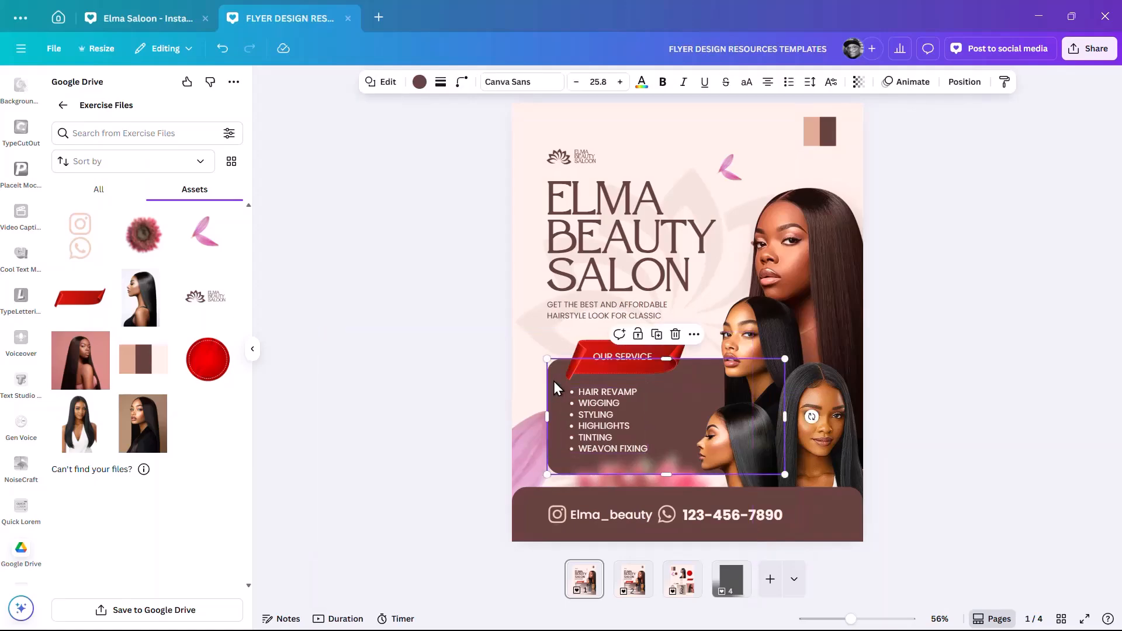
shift+click(586, 388)
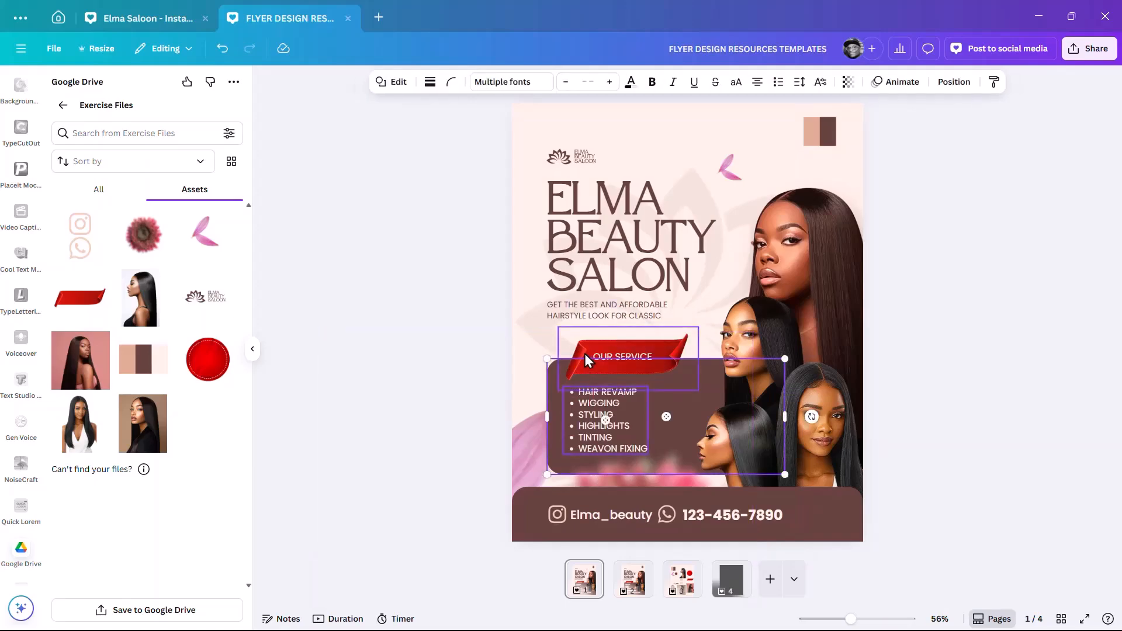
shift+click(607, 352)
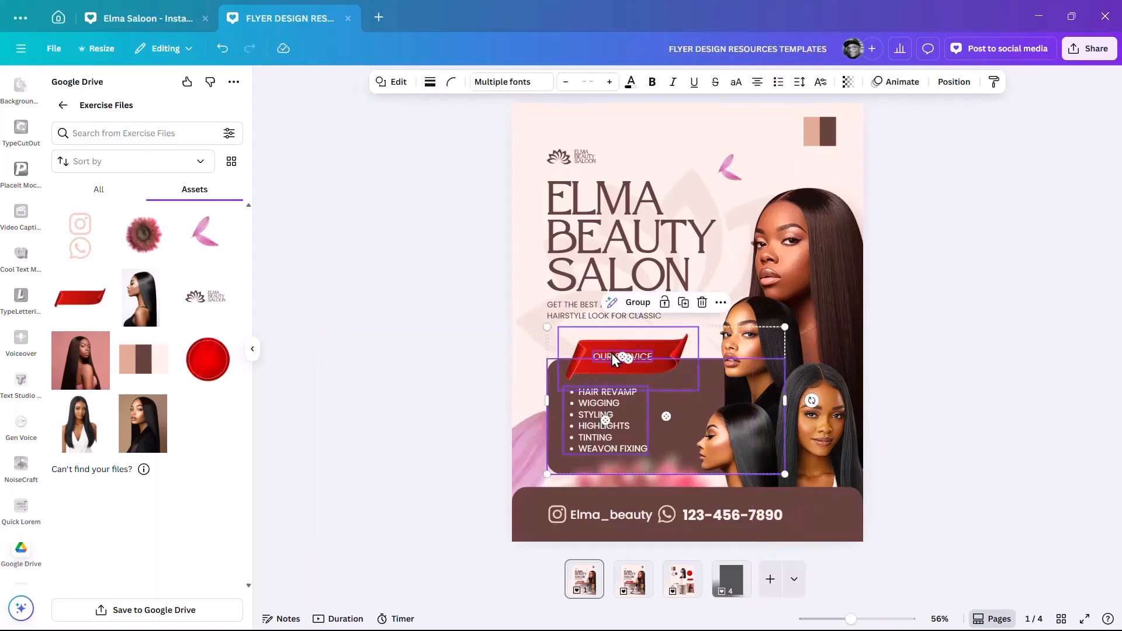
drag(608, 358, 605, 345)
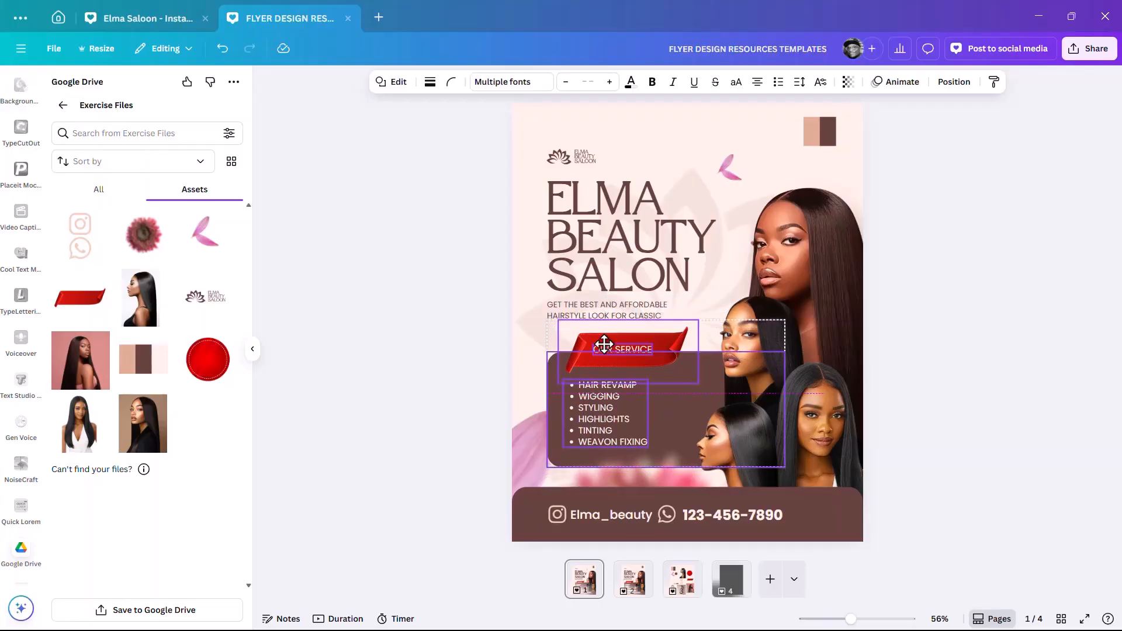
- Reposition the pink flower further right so it peeks out between the services panel, the footer and the side-profile model
click(656, 481)
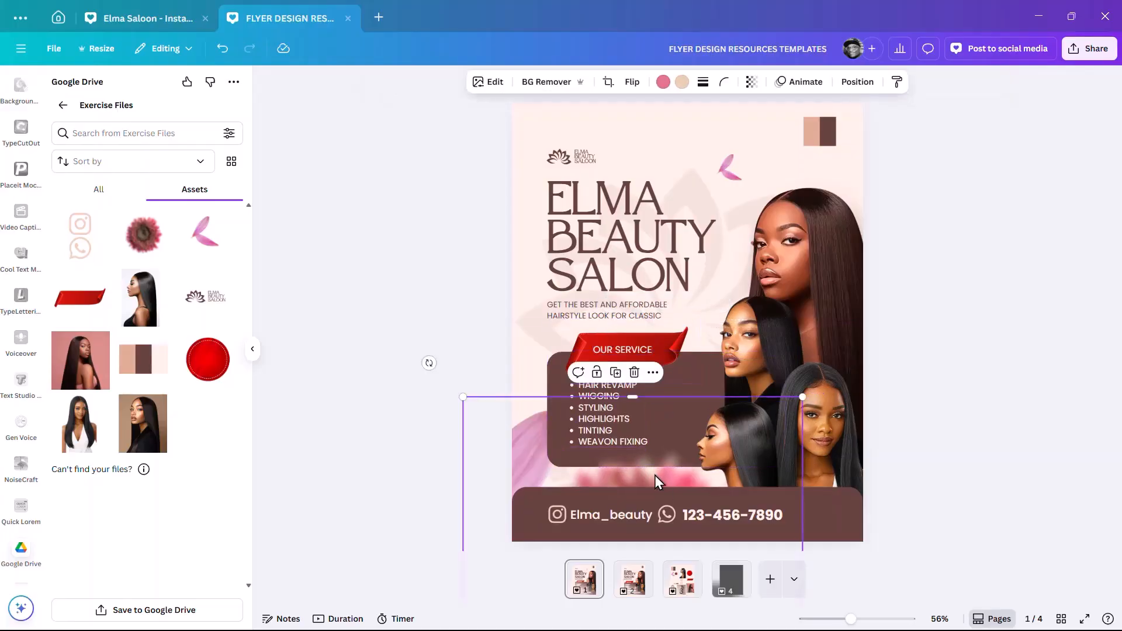
drag(663, 481, 727, 450)
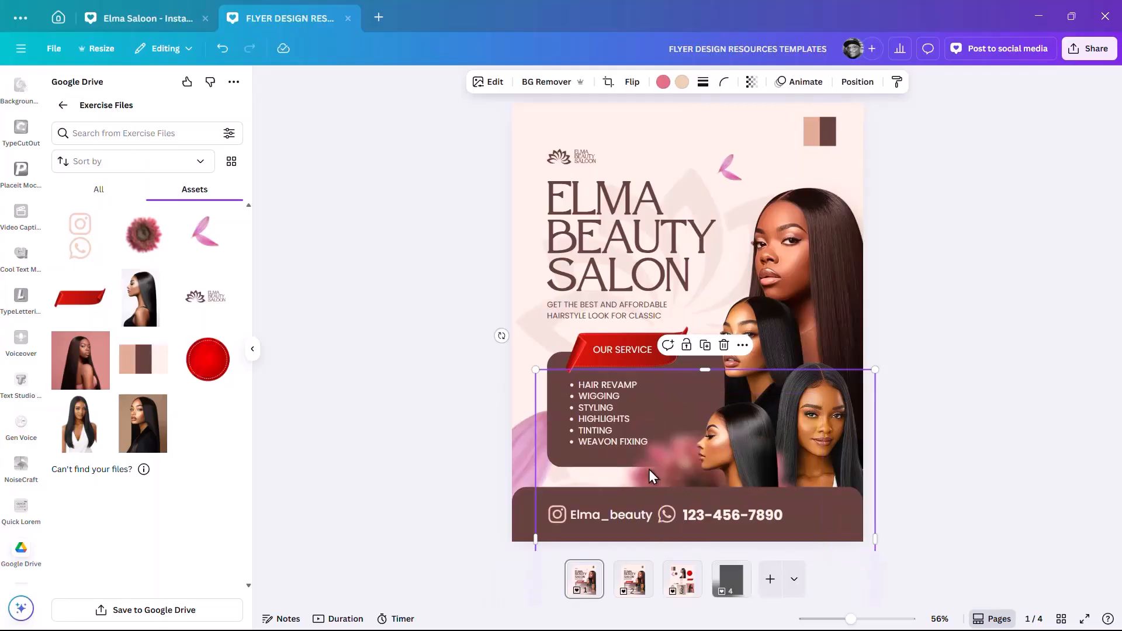
drag(649, 469, 632, 477)
click(1015, 420)
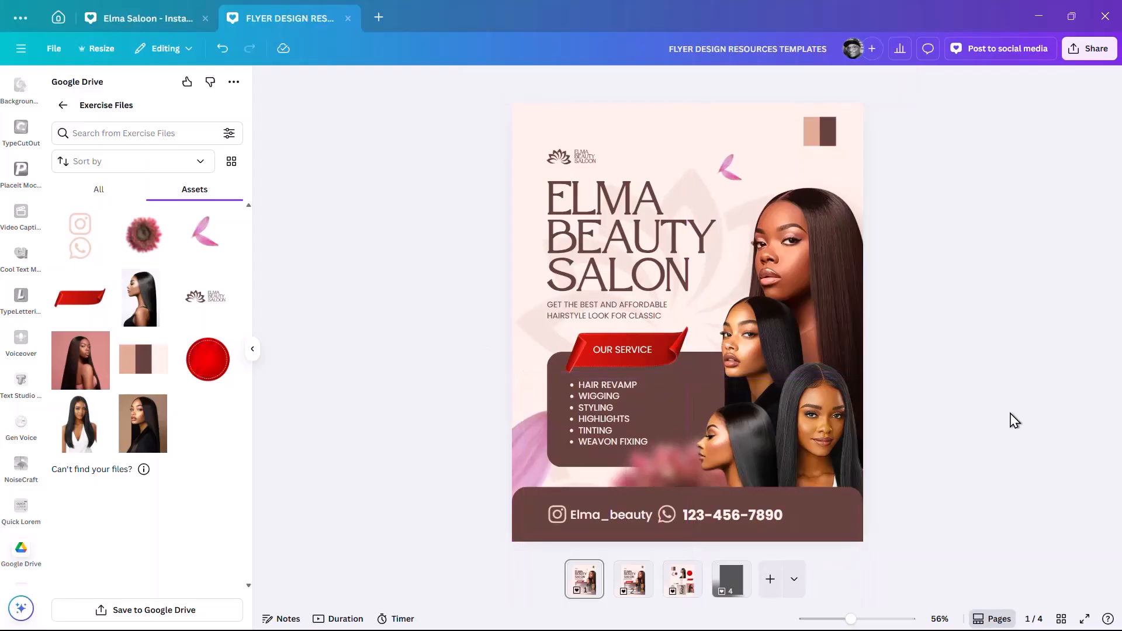
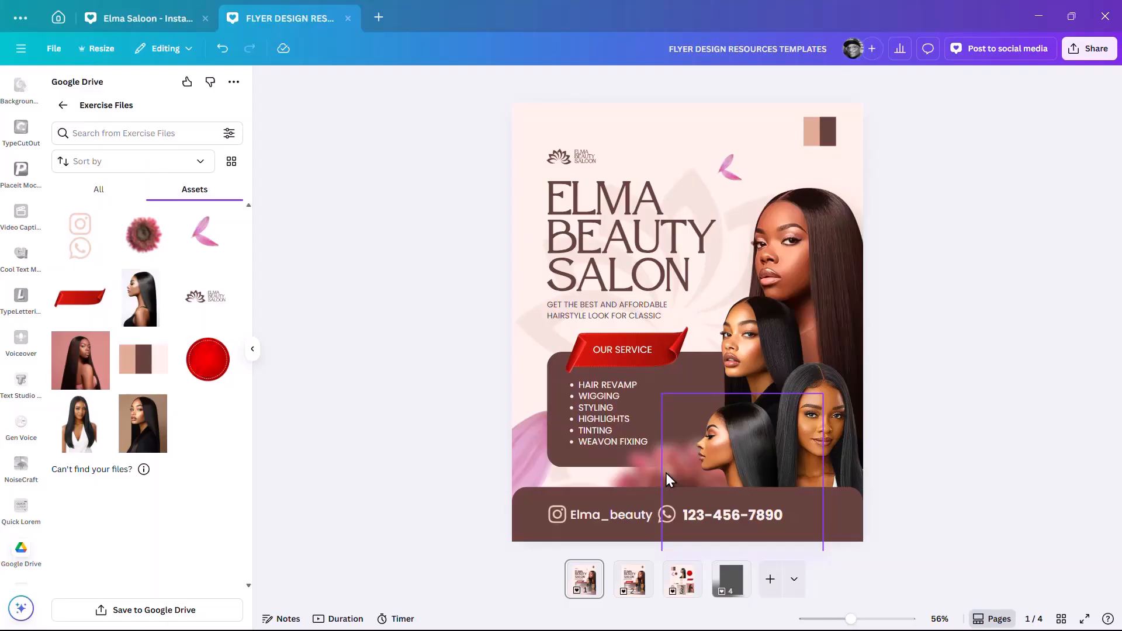
- Shrink the tagline text beneath the title to about 417 wide by 58 high
click(682, 320)
drag(694, 322, 685, 319)
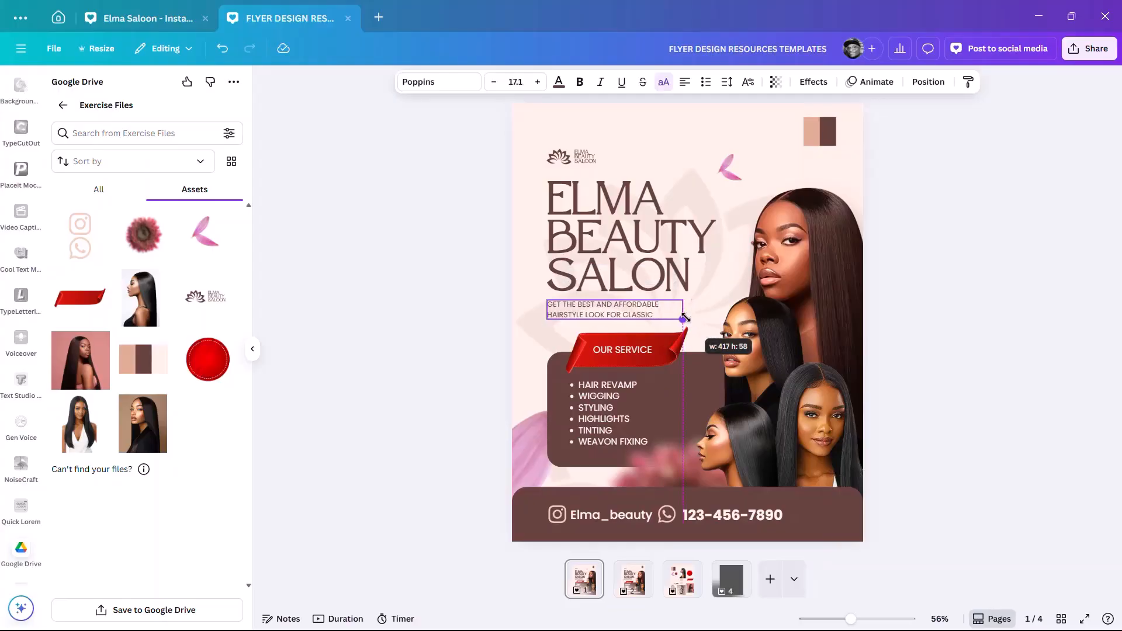
click(917, 290)
- Insert the soft white glow from the starred items, shrink it and place it over the upper part of the title
click(650, 266)
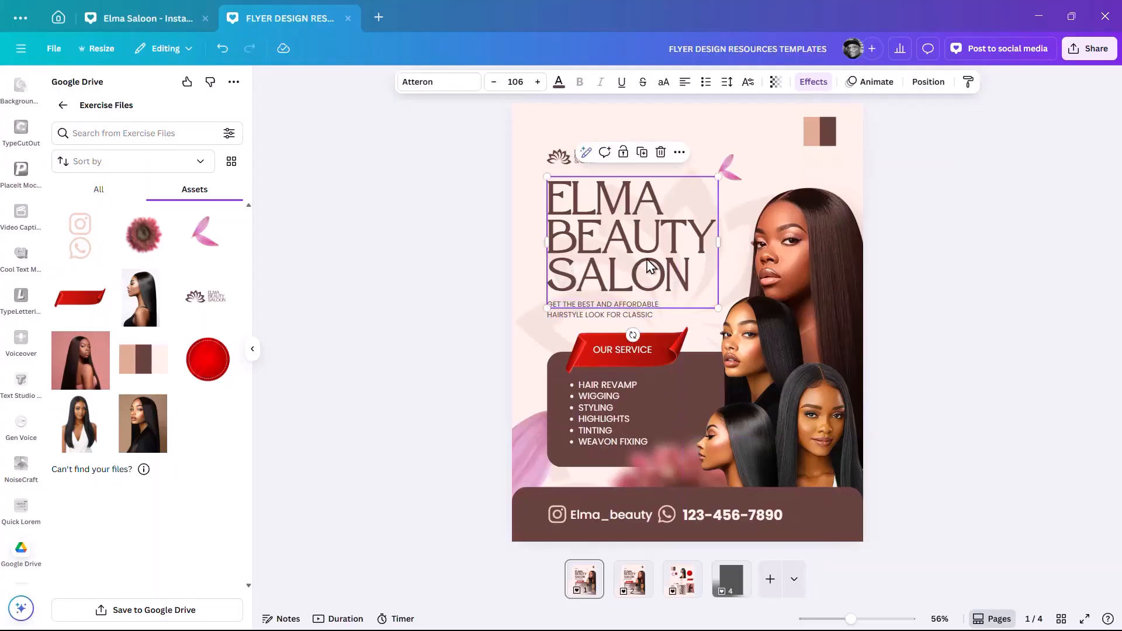
scroll(26, 246, up, 3)
scroll(28, 285, up, 10)
scroll(26, 286, up, 10)
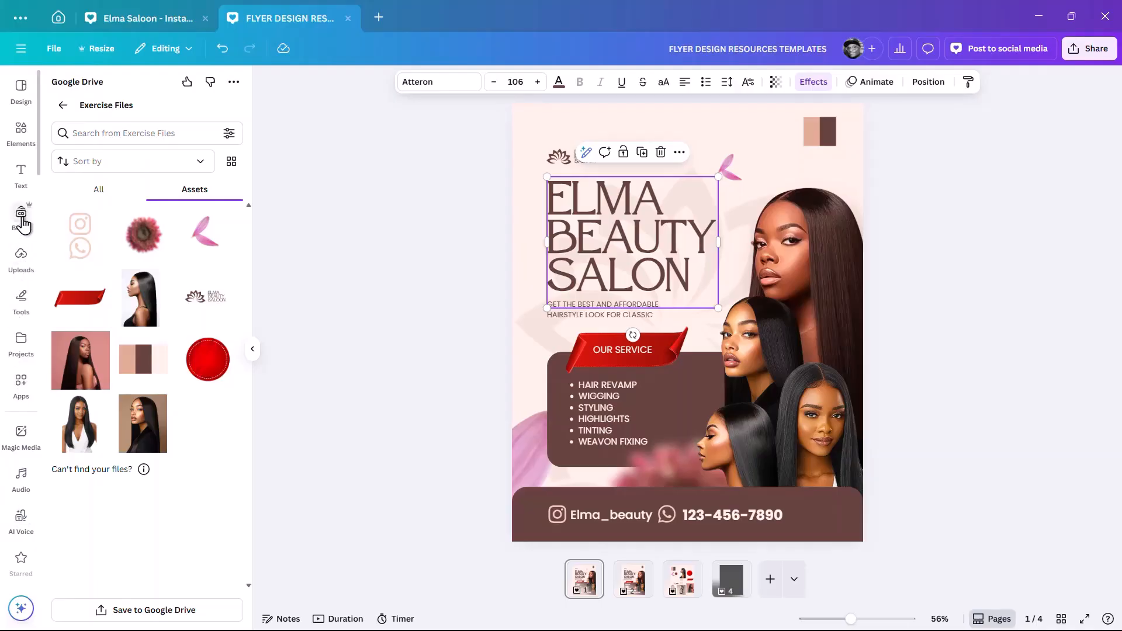
scroll(18, 447, down, 2)
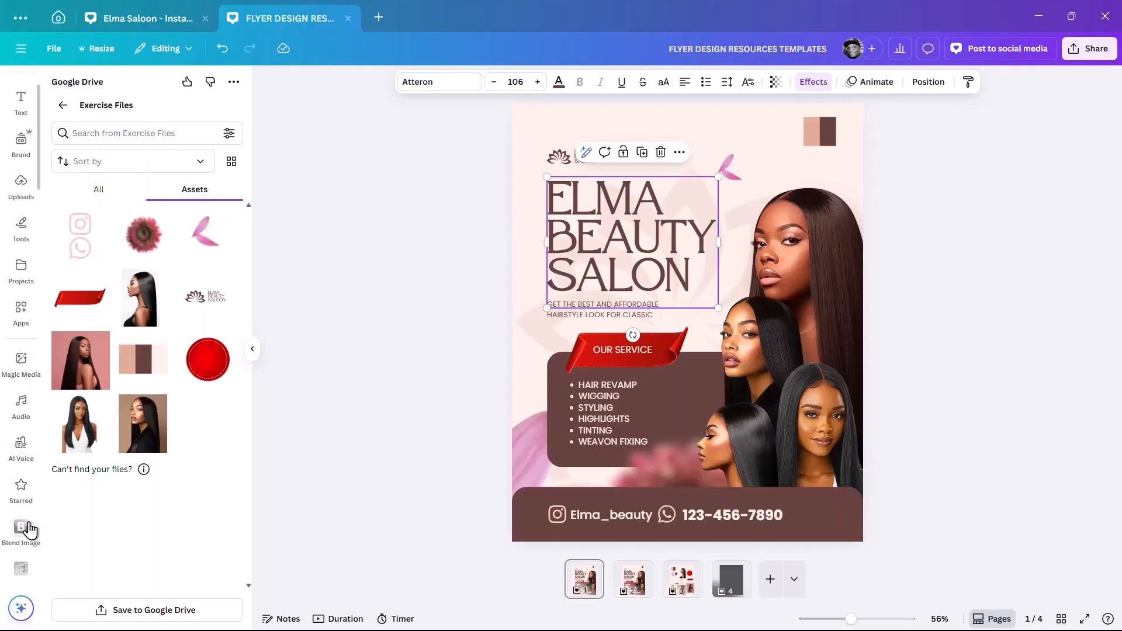
click(22, 499)
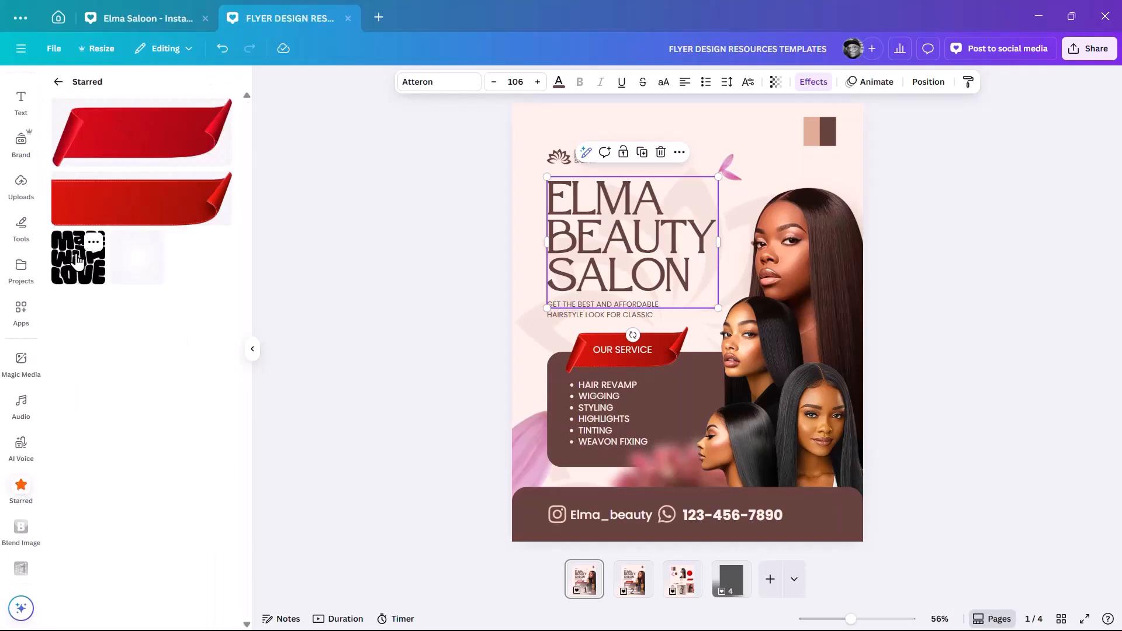
click(140, 273)
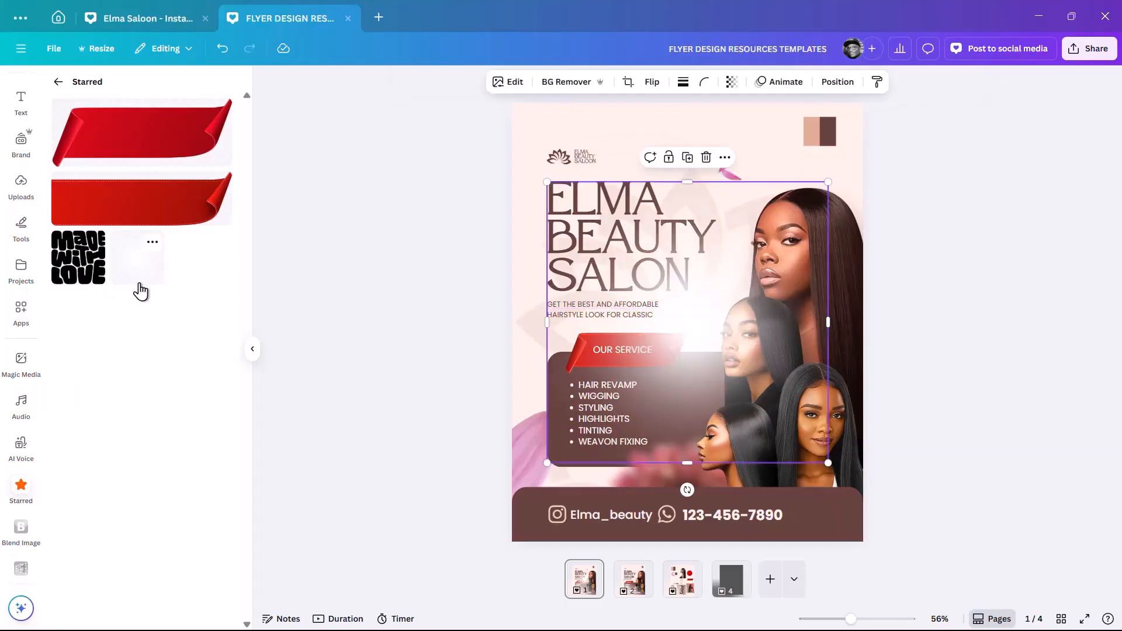
drag(830, 467, 664, 299)
drag(612, 234, 680, 178)
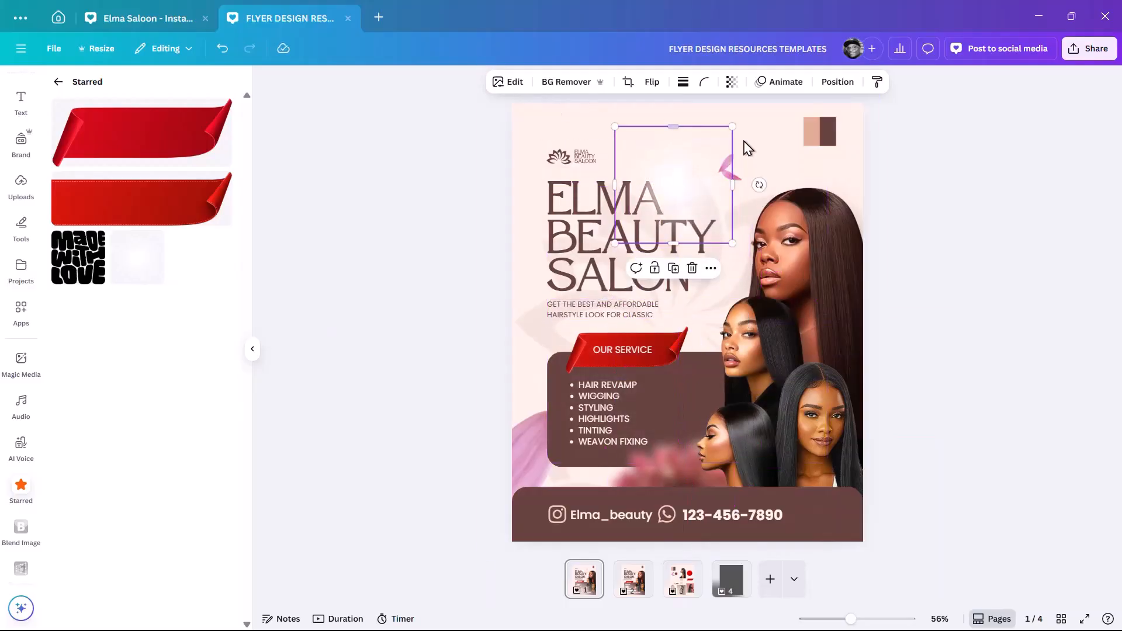
- Apply a custom Duotone effect to the glow with the highlights sampled from the flyer background as #FFF1E8
click(515, 82)
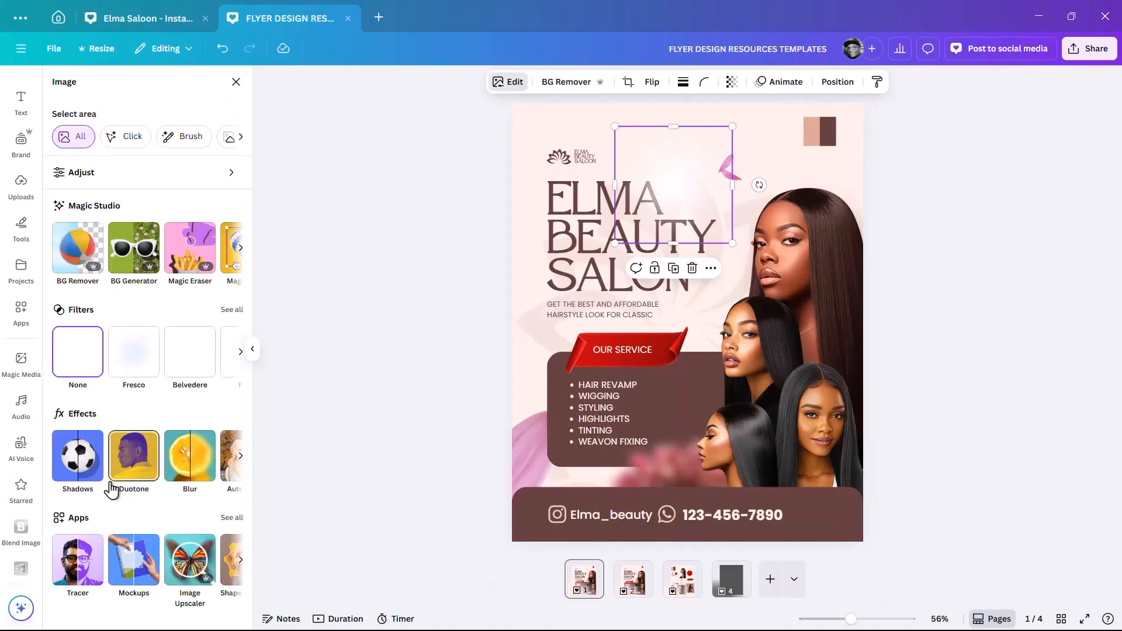
click(133, 460)
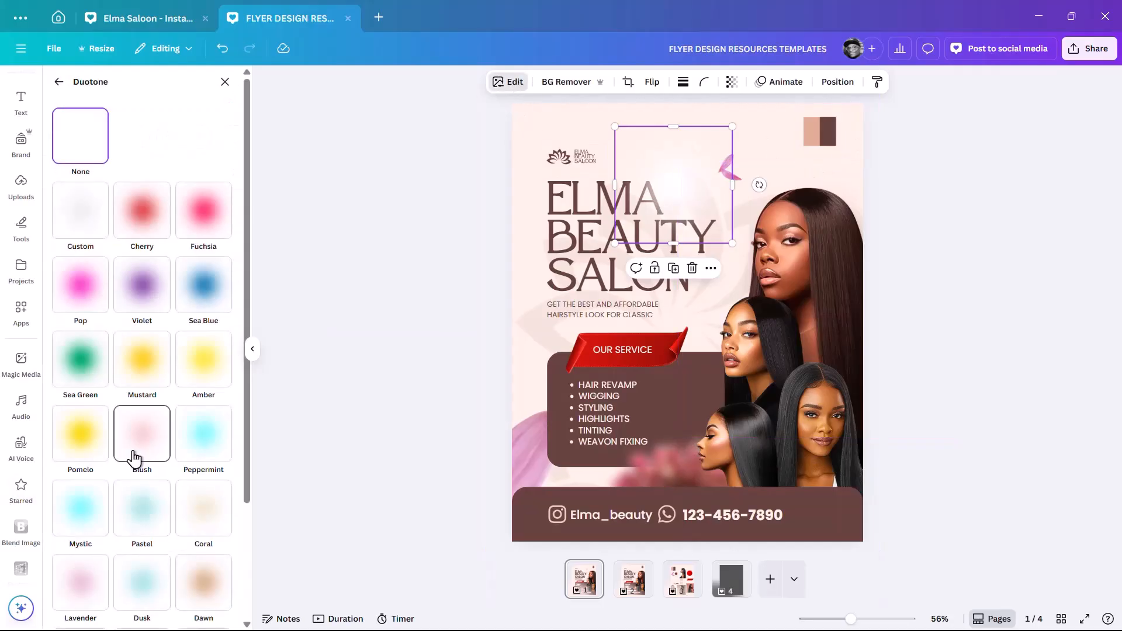
click(69, 219)
click(222, 270)
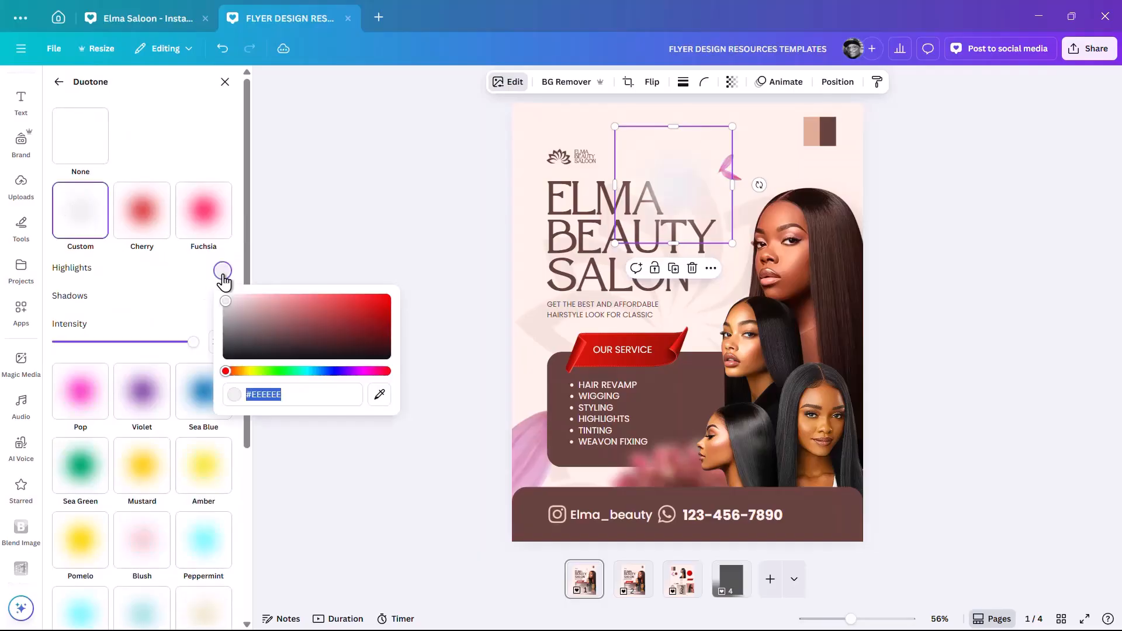
click(380, 395)
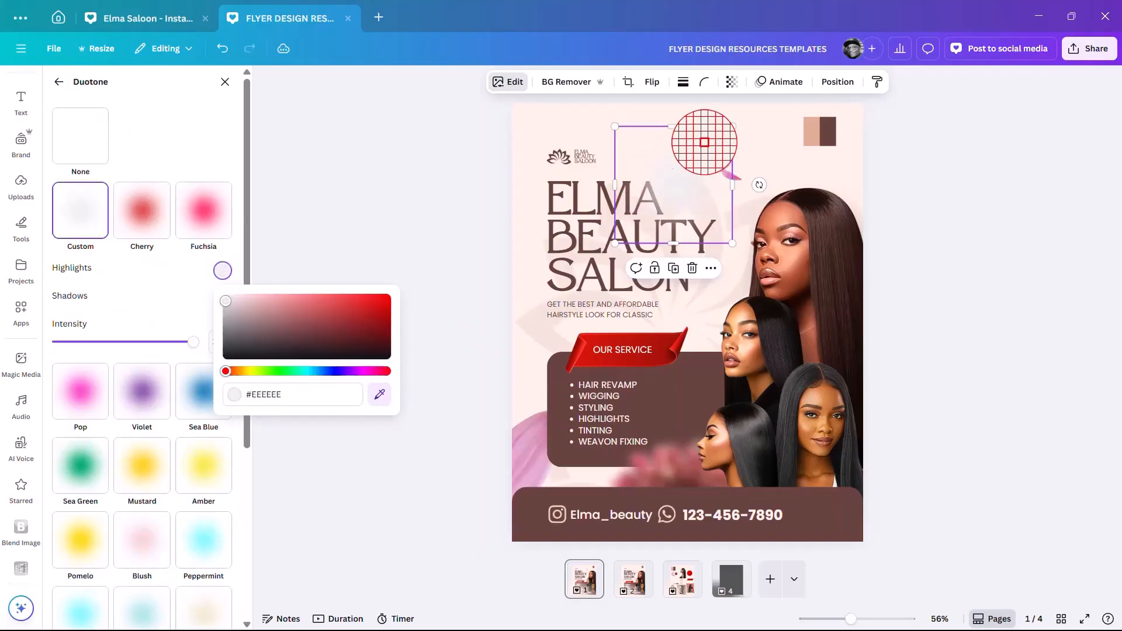
click(572, 133)
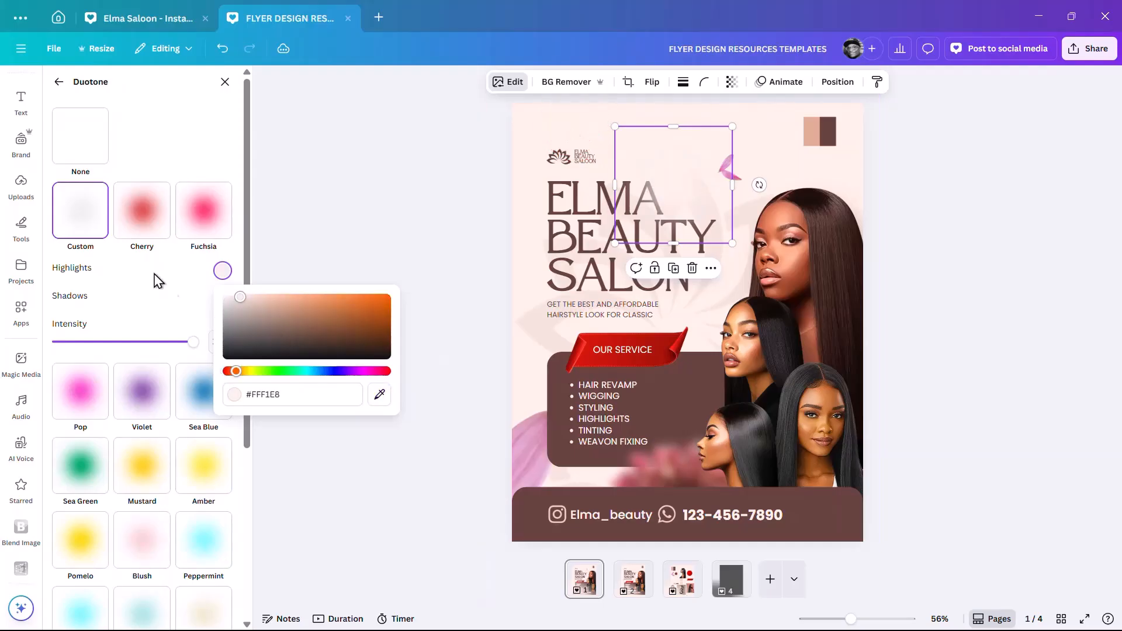
- Set the Duotone shadows to the sampled background colour #FFF1E8 and place a copy of the glow between the title and the models
click(223, 300)
click(223, 300)
click(222, 299)
click(380, 422)
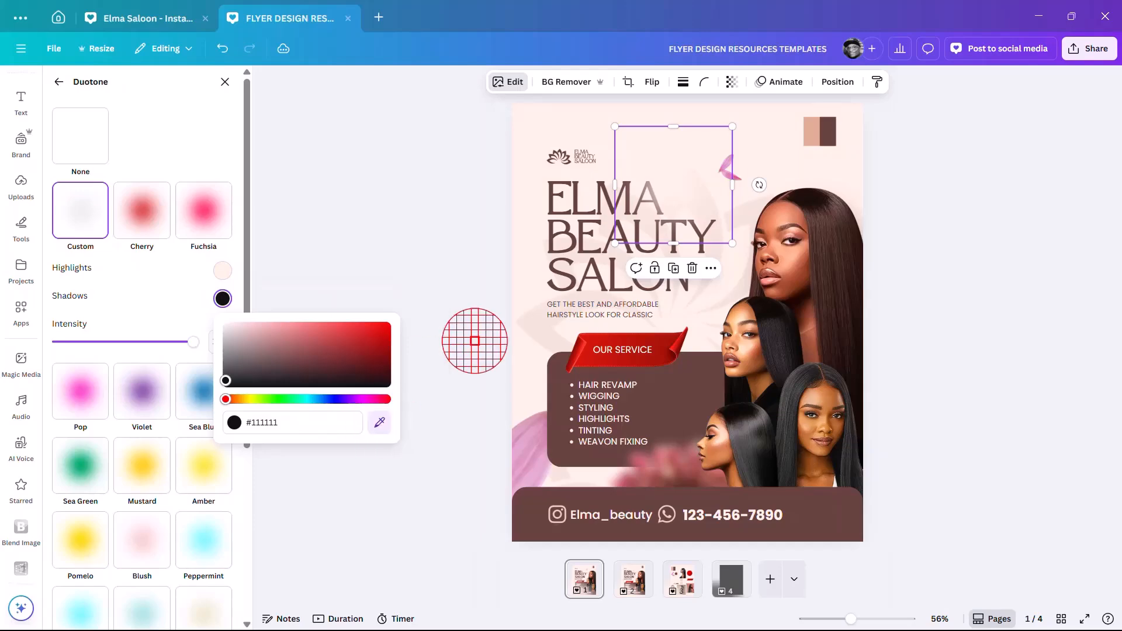
click(572, 138)
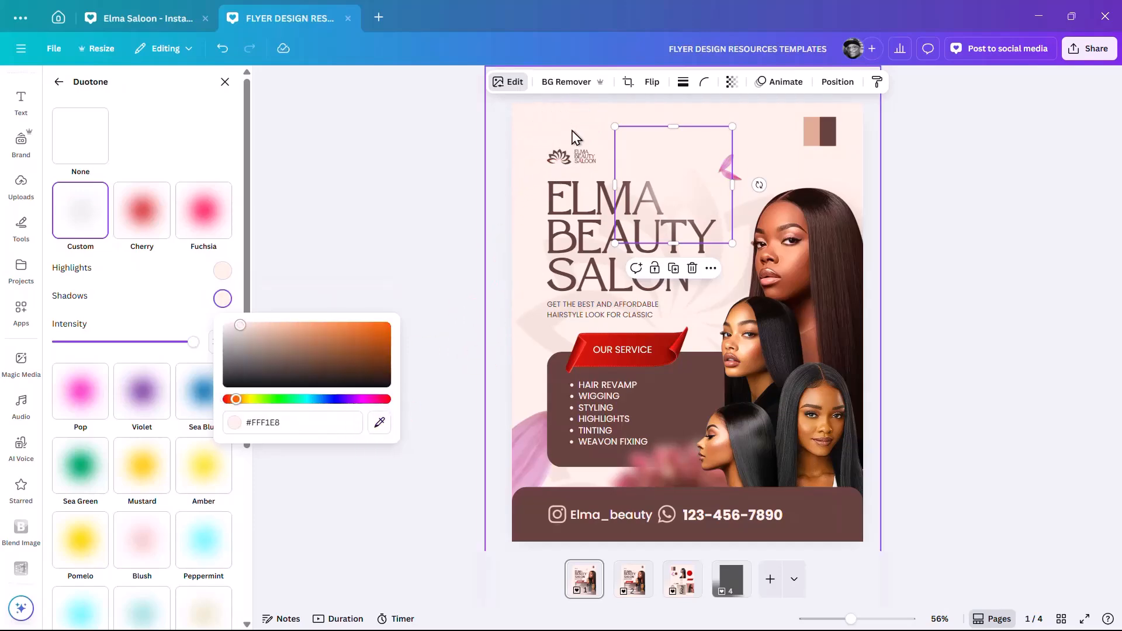
drag(671, 198, 724, 367)
scroll(678, 174, up, 4)
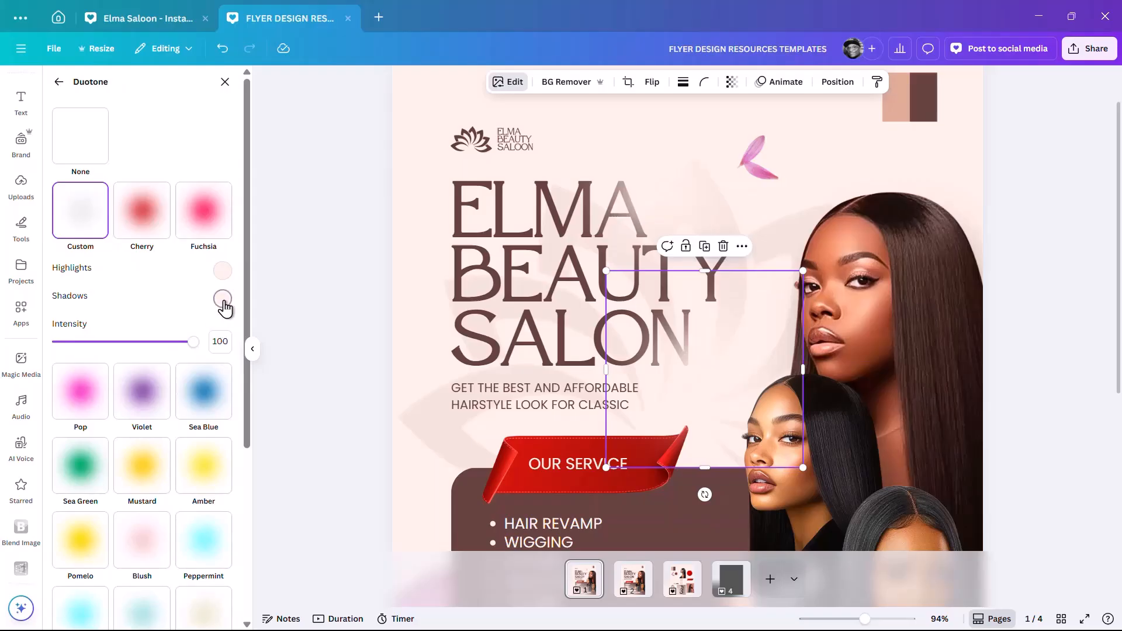
- Try an orange #FF6400 highlight in the copied glow's Duotone effect, then undo it
click(222, 299)
click(223, 270)
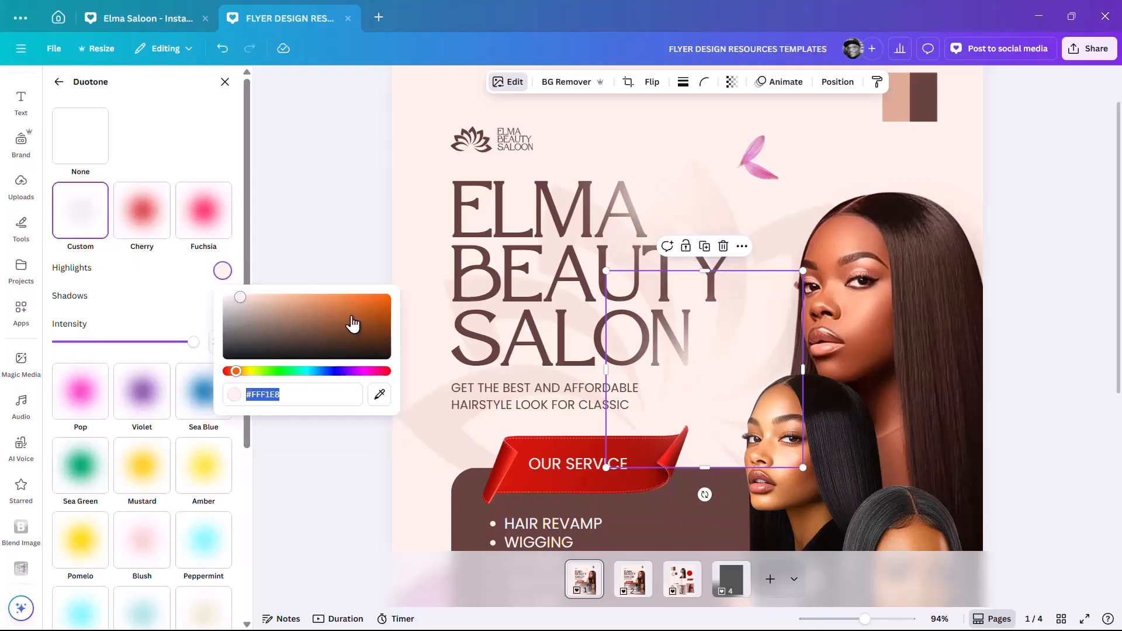
drag(353, 325, 409, 292)
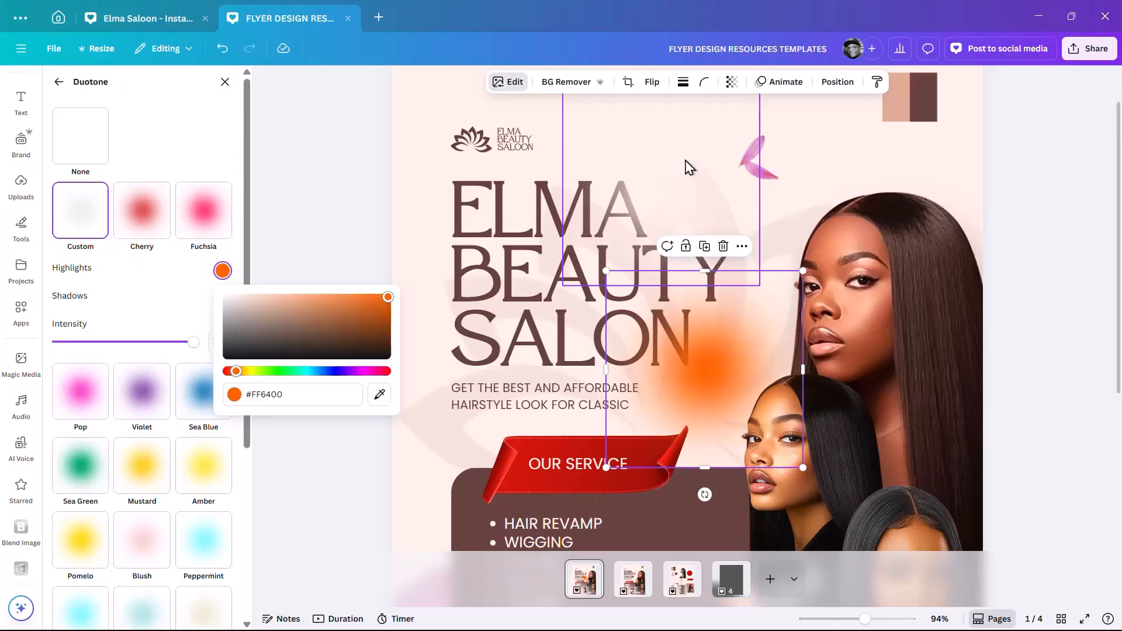
click(275, 210)
key(ctrl+z)
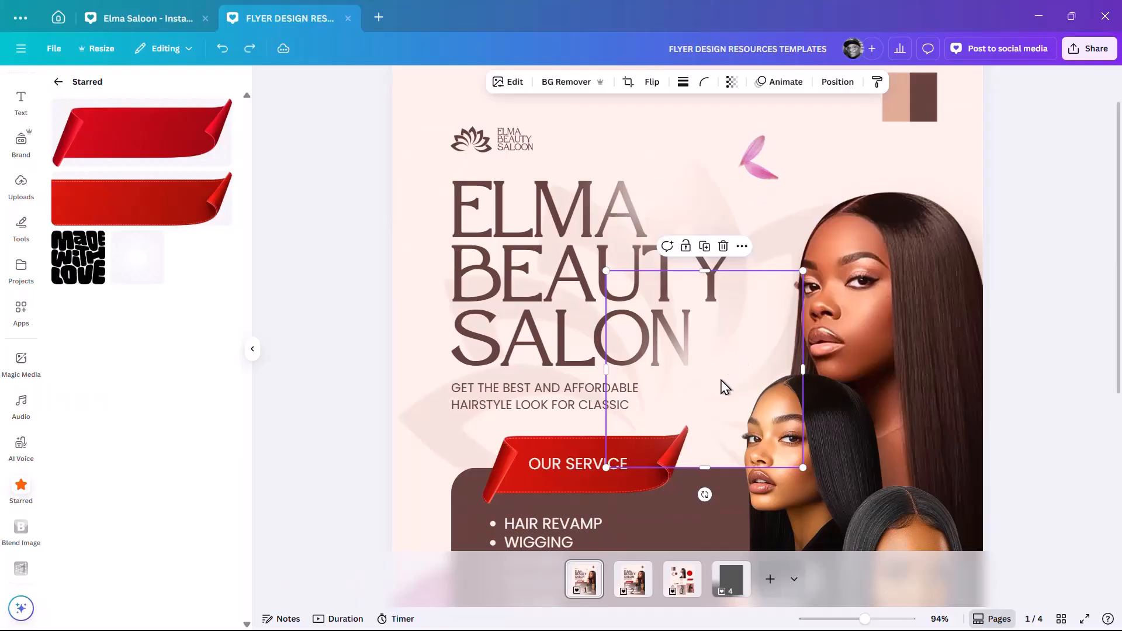
- Place an enlarged copy of the glow over the services panel's left edge and another copy at the flyer's upper-left corner
scroll(725, 374, down, 5)
drag(707, 296, 533, 403)
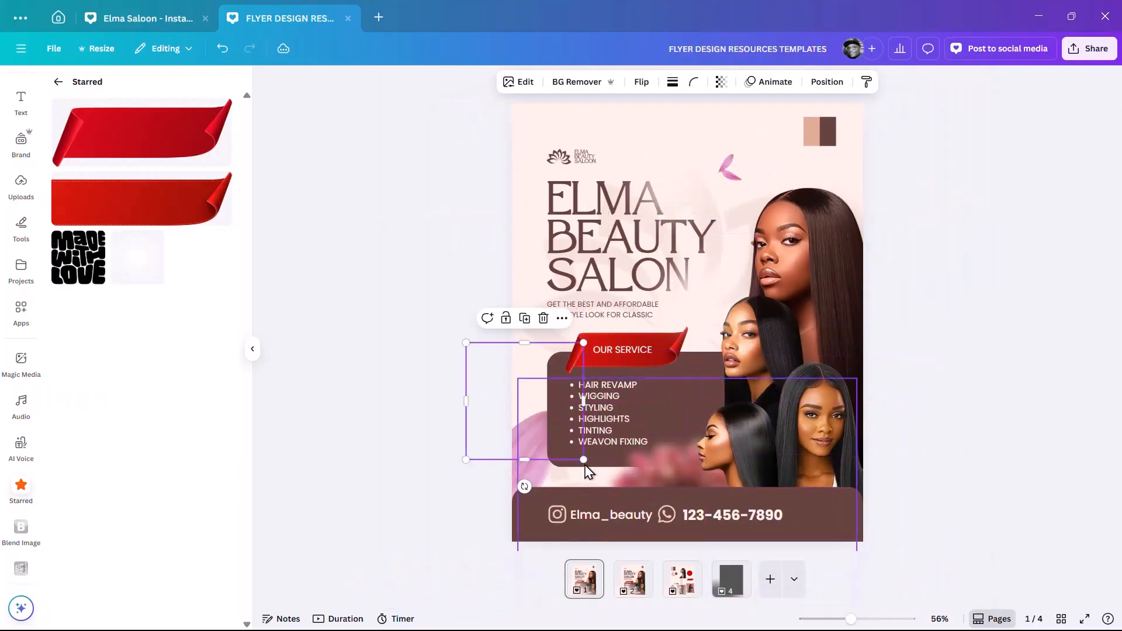
drag(587, 470, 685, 507)
drag(530, 427, 525, 184)
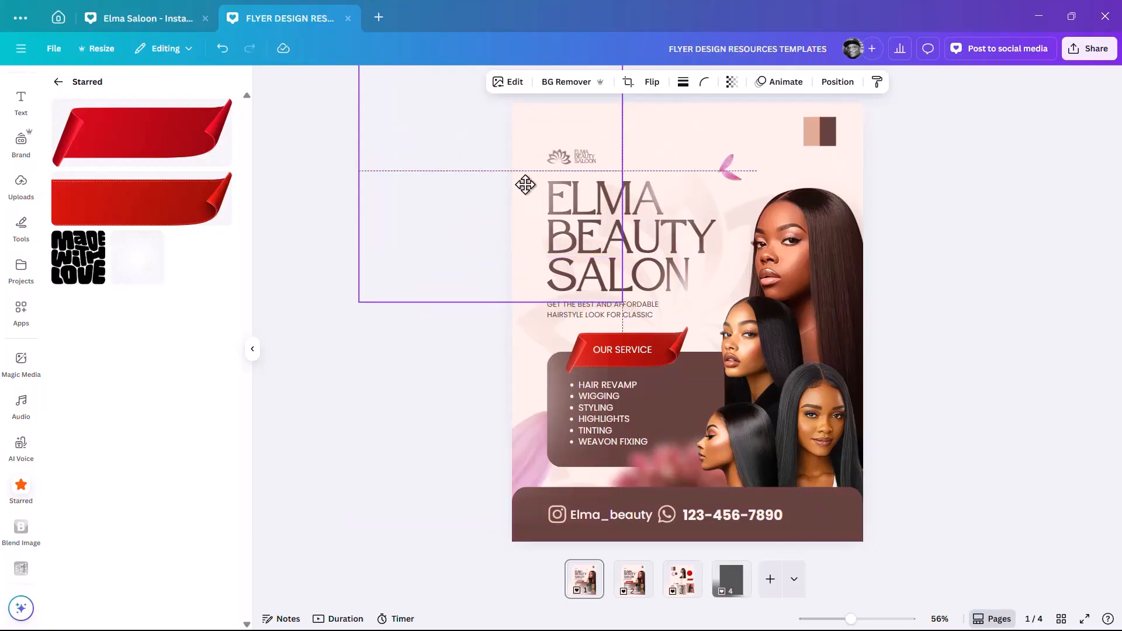
drag(525, 185, 520, 185)
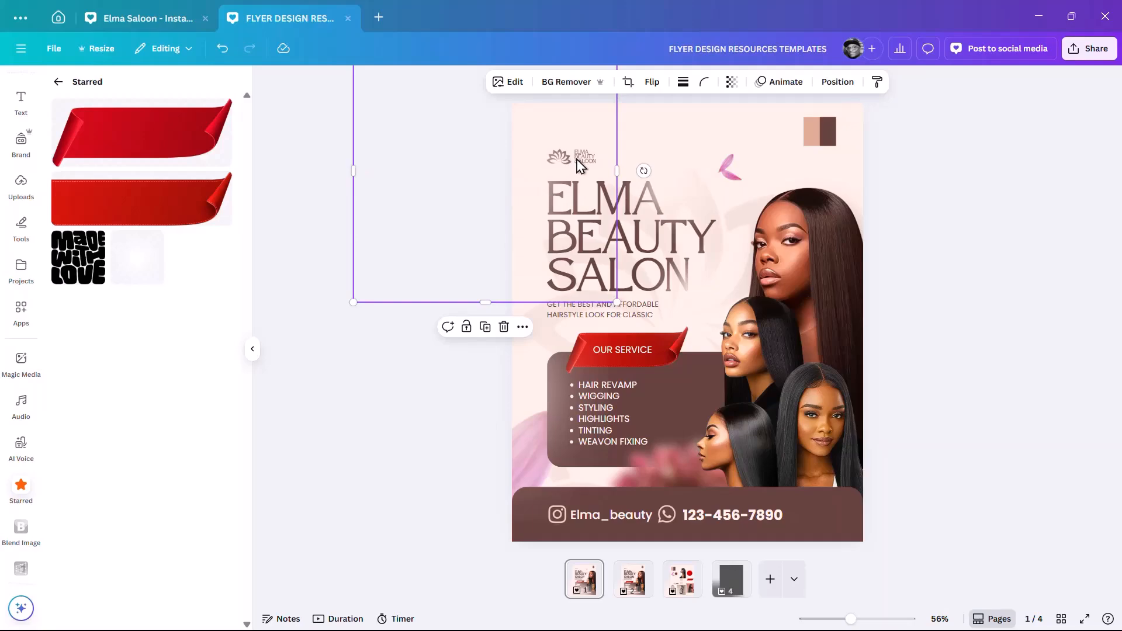
- Check the layer order and set the upper-left glow's transparency to 64
click(837, 81)
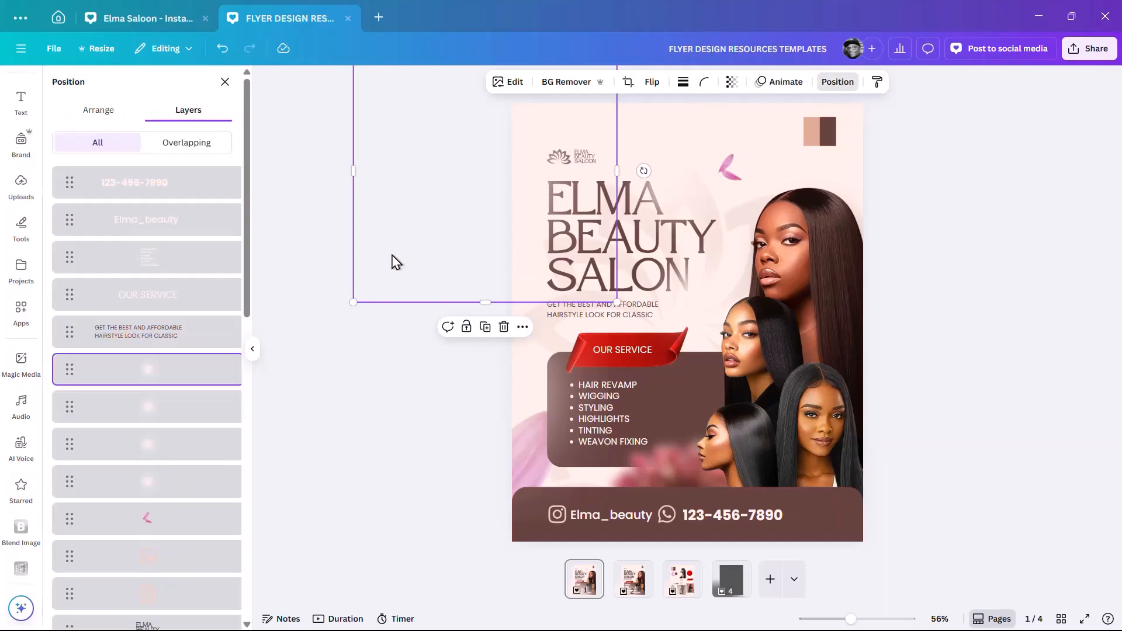
scroll(129, 432, down, 5)
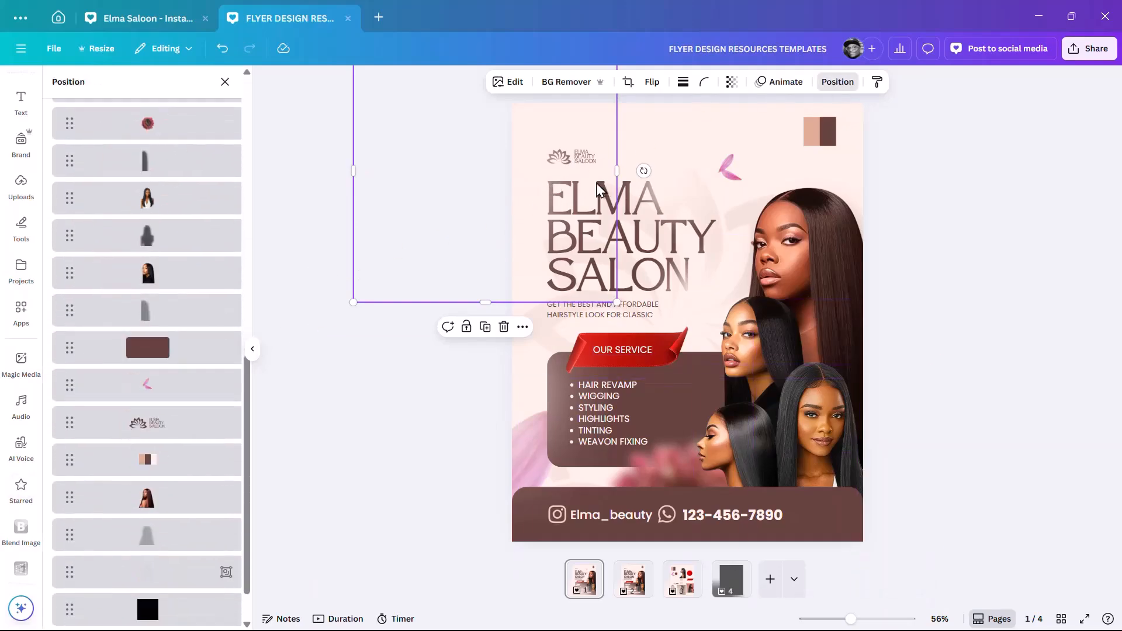
click(731, 85)
drag(763, 129, 730, 133)
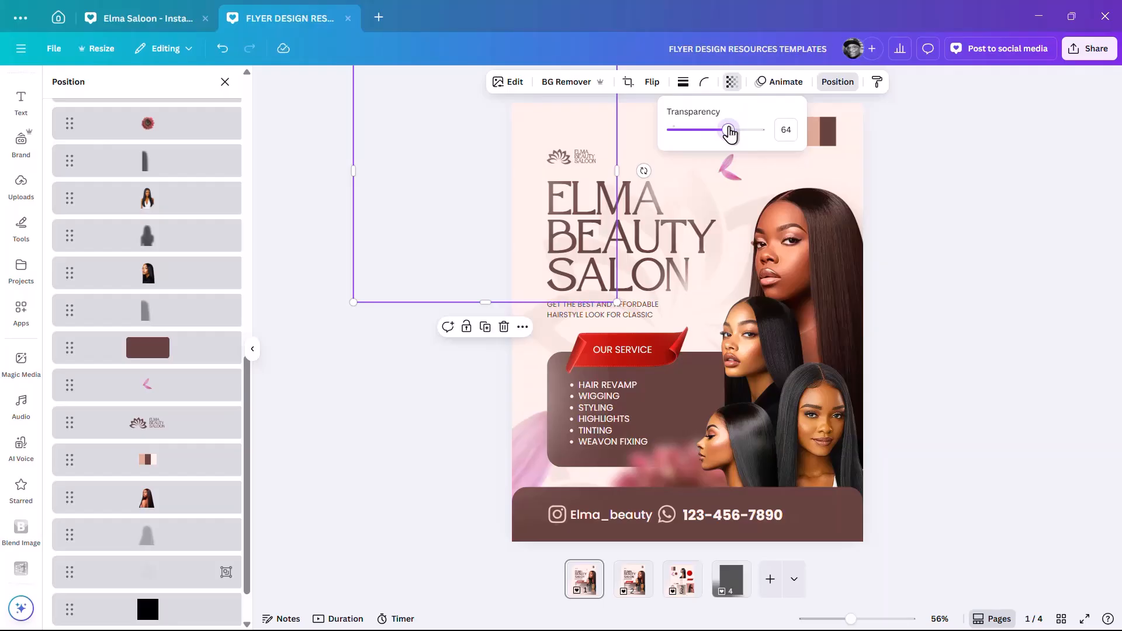
- Place a copy of the glow at the flyer's upper-right corner, enlarged to cover the top model's hair
drag(531, 188, 900, 350)
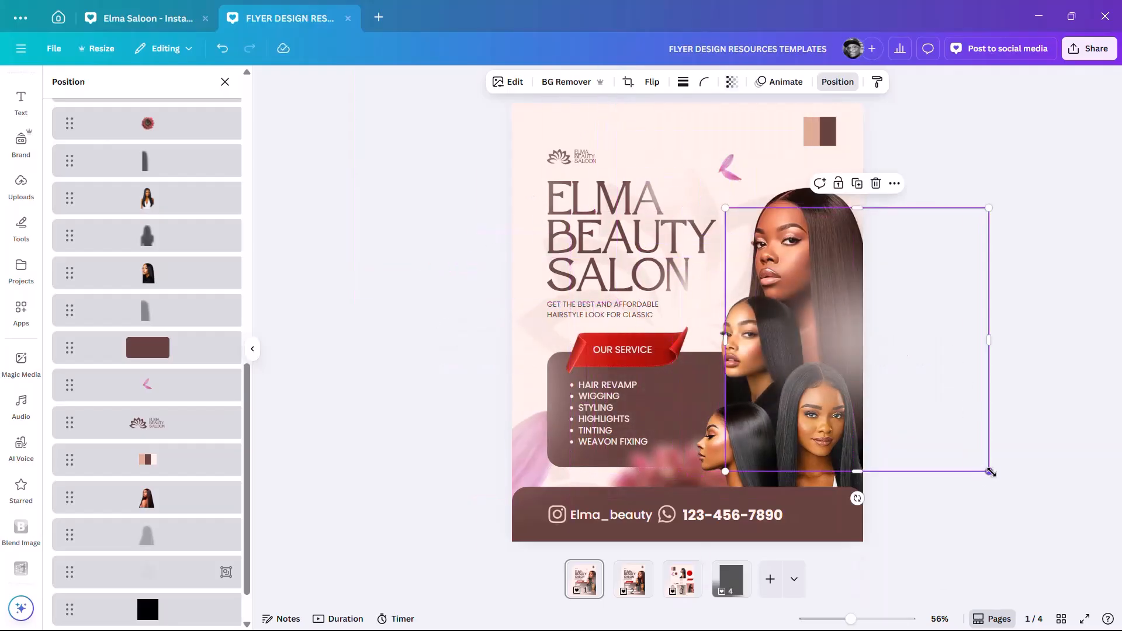
drag(991, 471, 1117, 531)
drag(965, 287, 1009, 172)
drag(678, 450, 729, 393)
mouse_move(912, 225)
mouse_down()
mouse_move(905, 251)
mouse_move(905, 218)
mouse_move(916, 215)
mouse_up()
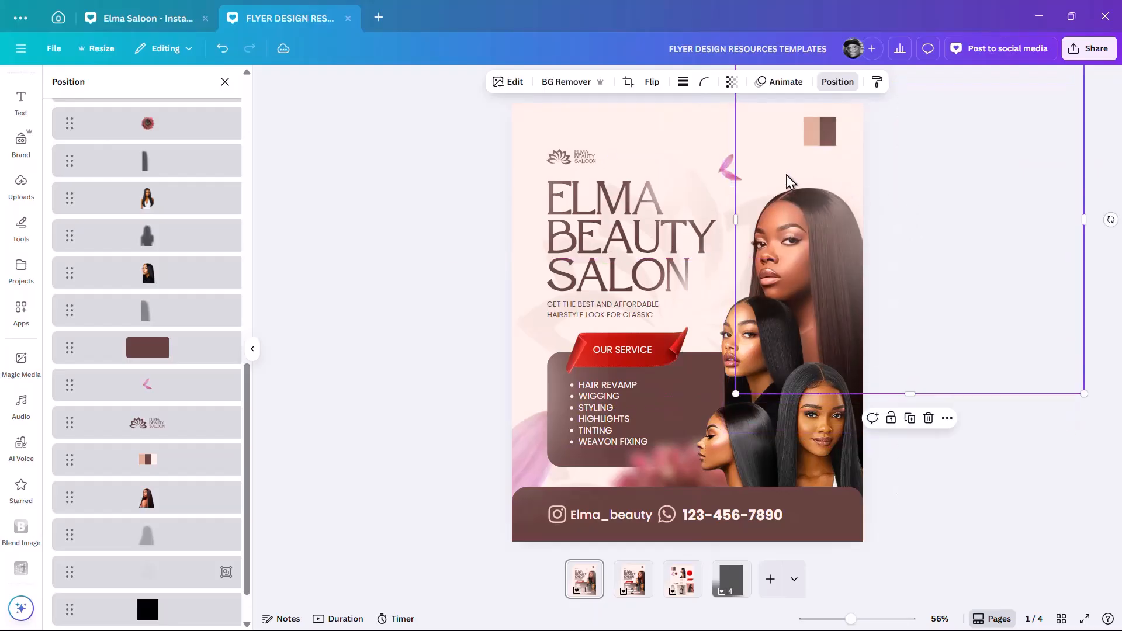
- Make the upper-right glow more transparent to soften it over the top model
click(731, 83)
drag(733, 131, 709, 137)
click(439, 388)
click(439, 389)
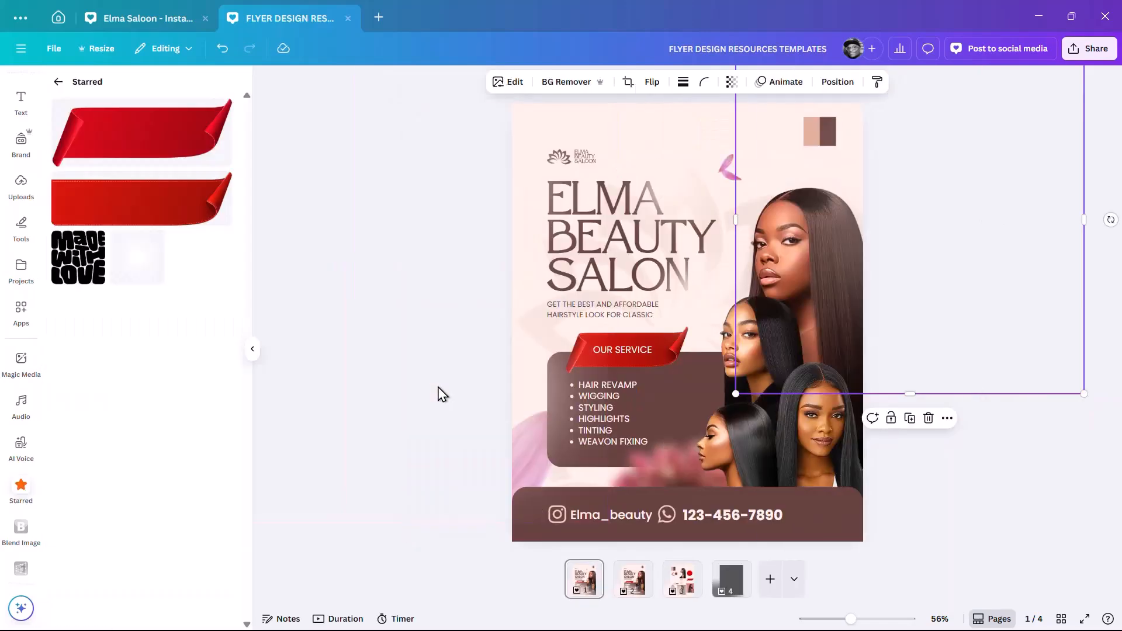
- Nudge the red ribbon slightly up and to the left behind the OUR SERVICE text
click(659, 353)
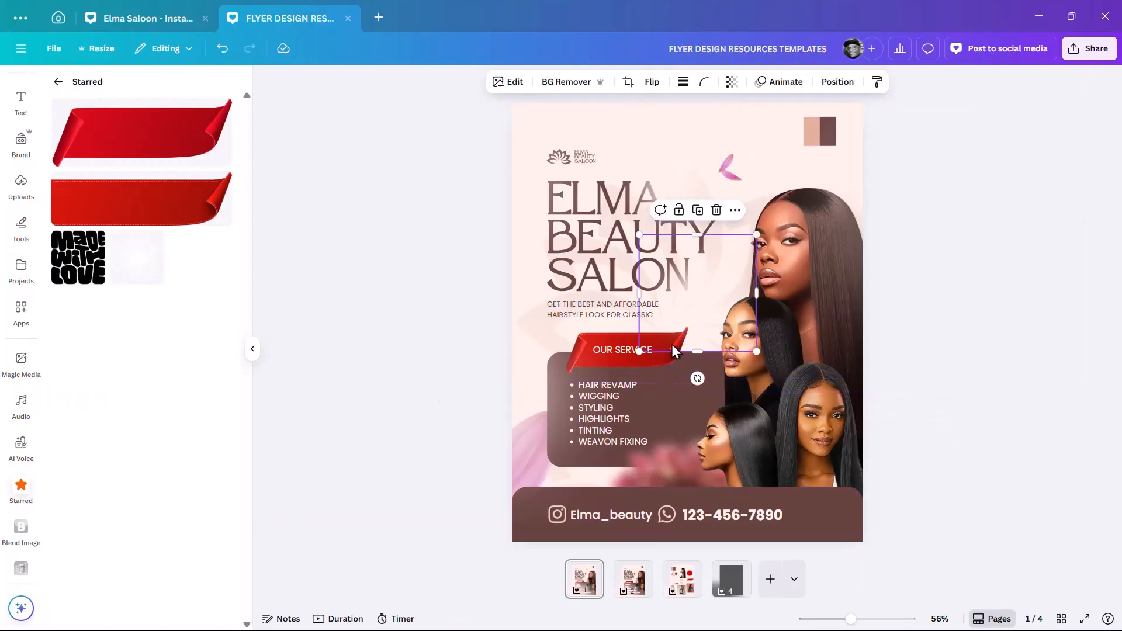
click(654, 363)
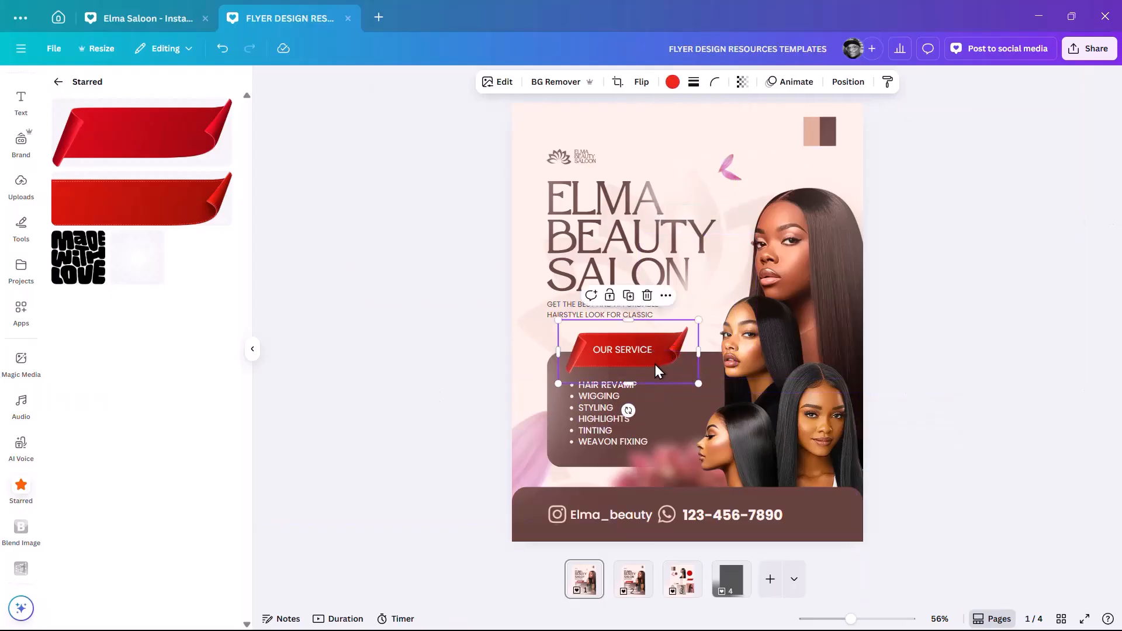
scroll(630, 366, up, 5)
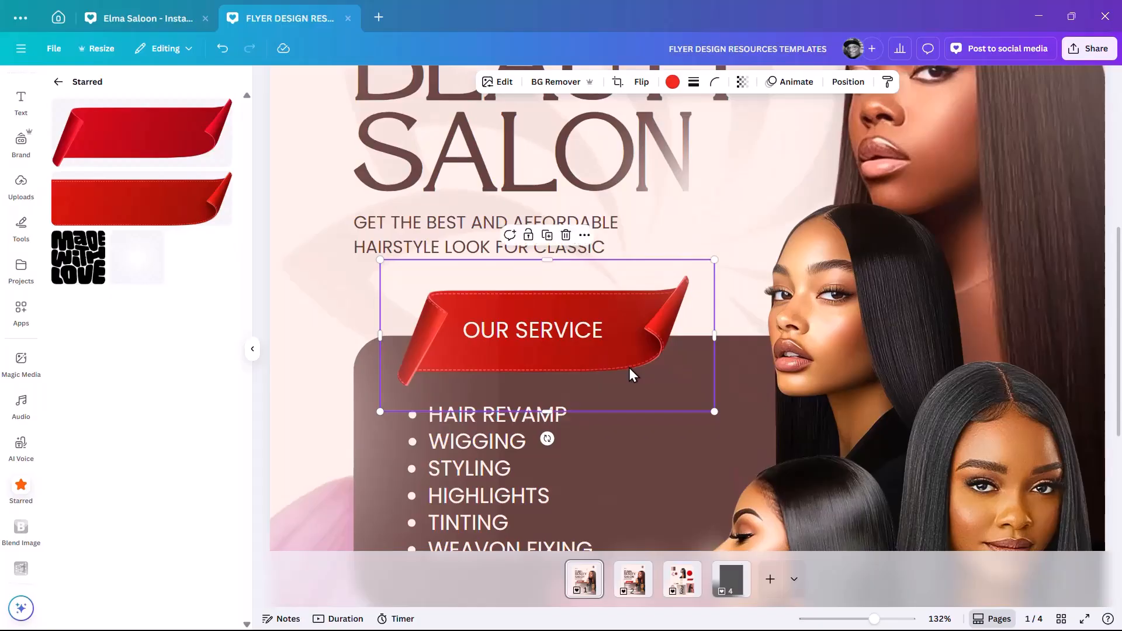
drag(619, 352, 615, 349)
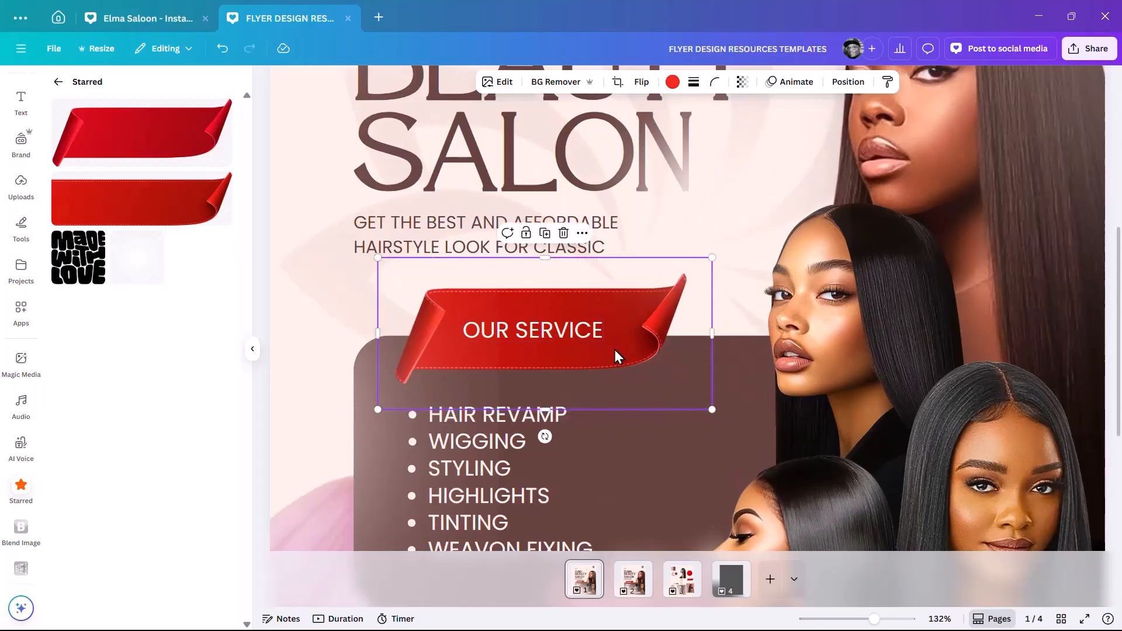
scroll(618, 342, down, 3)
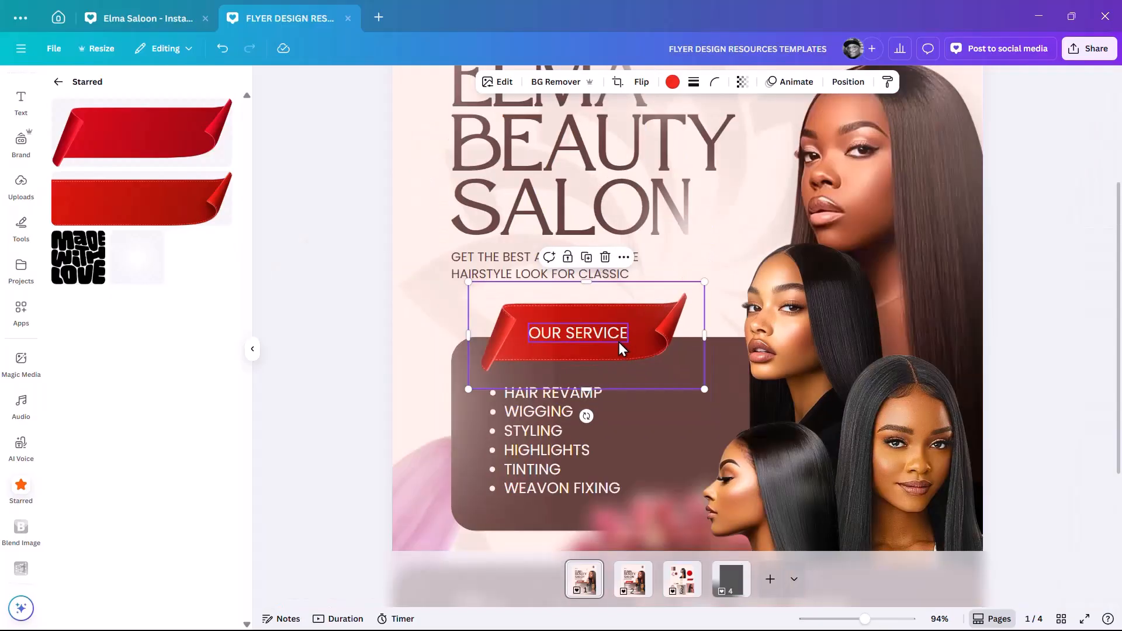
- Apply the Shadow text effect to the OUR SERVICE label on the ribbon
click(588, 184)
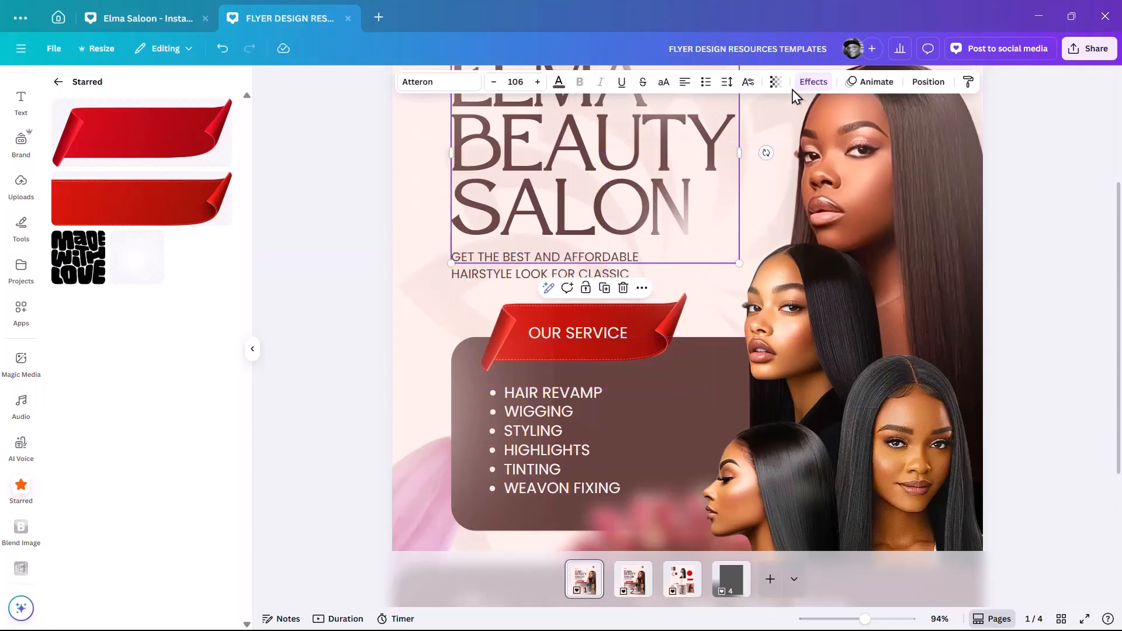
scroll(569, 262, down, 2)
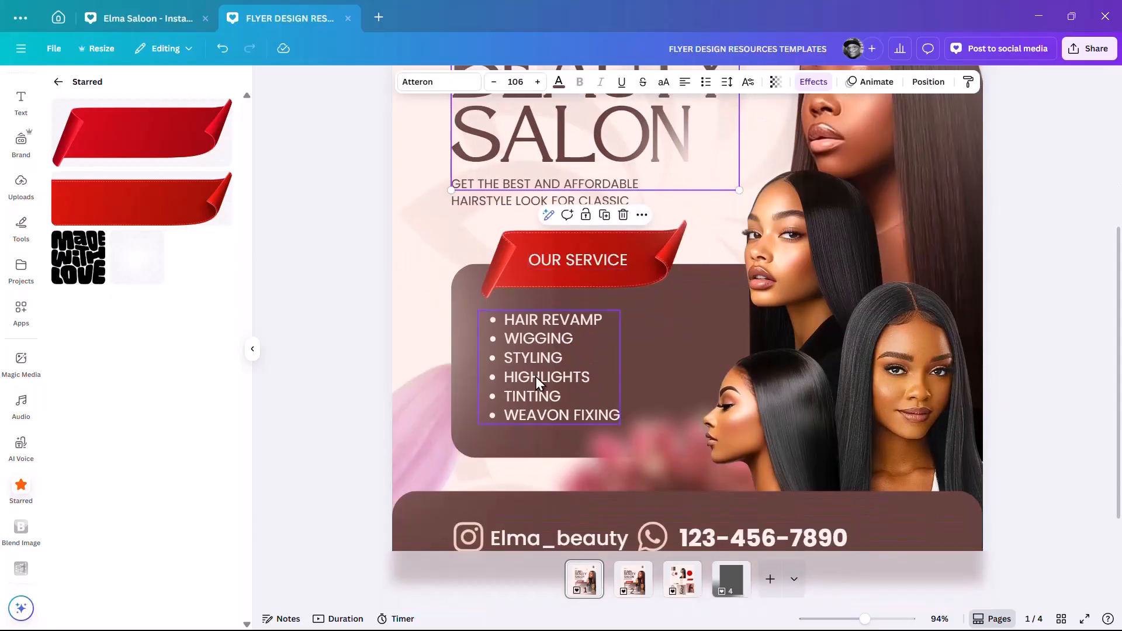
click(606, 261)
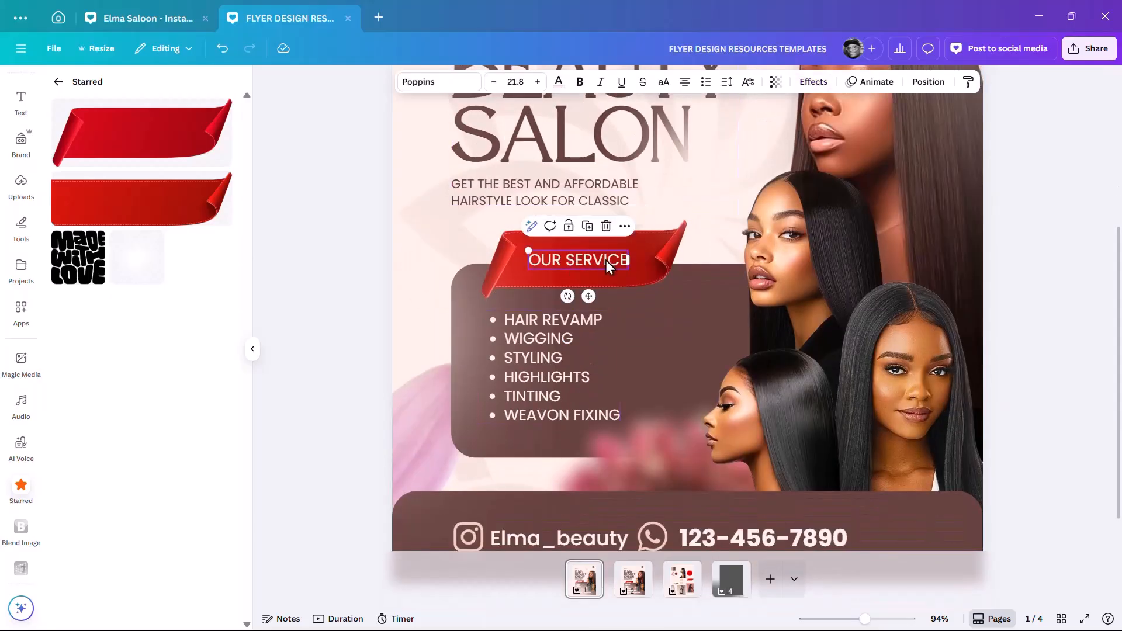
click(809, 82)
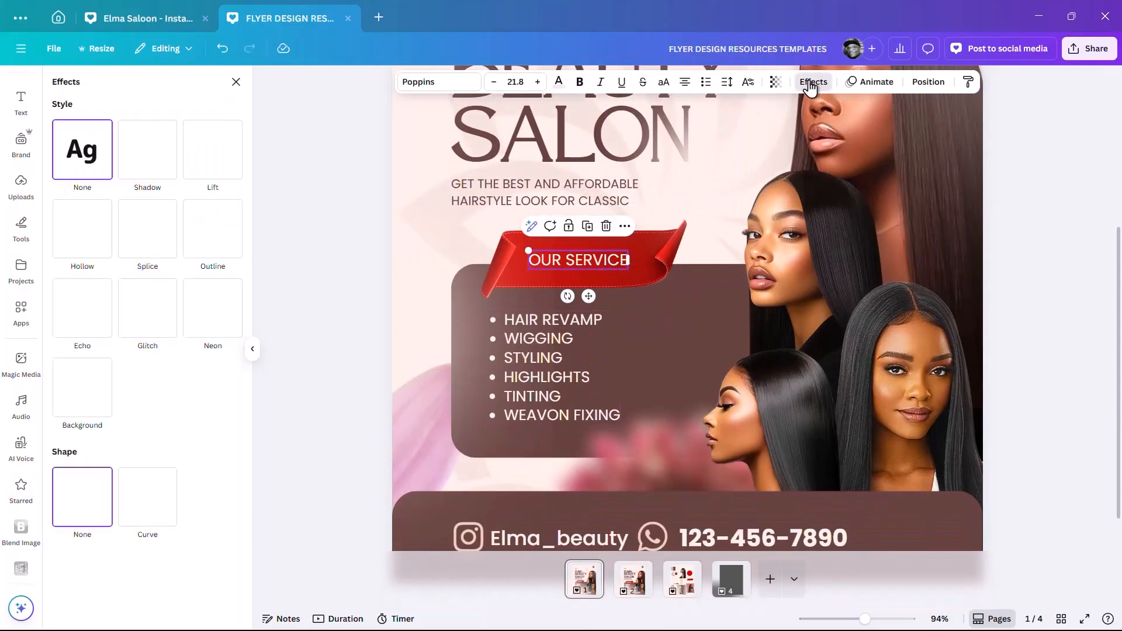
click(151, 155)
scroll(585, 257, up, 3)
scroll(578, 245, up, 5)
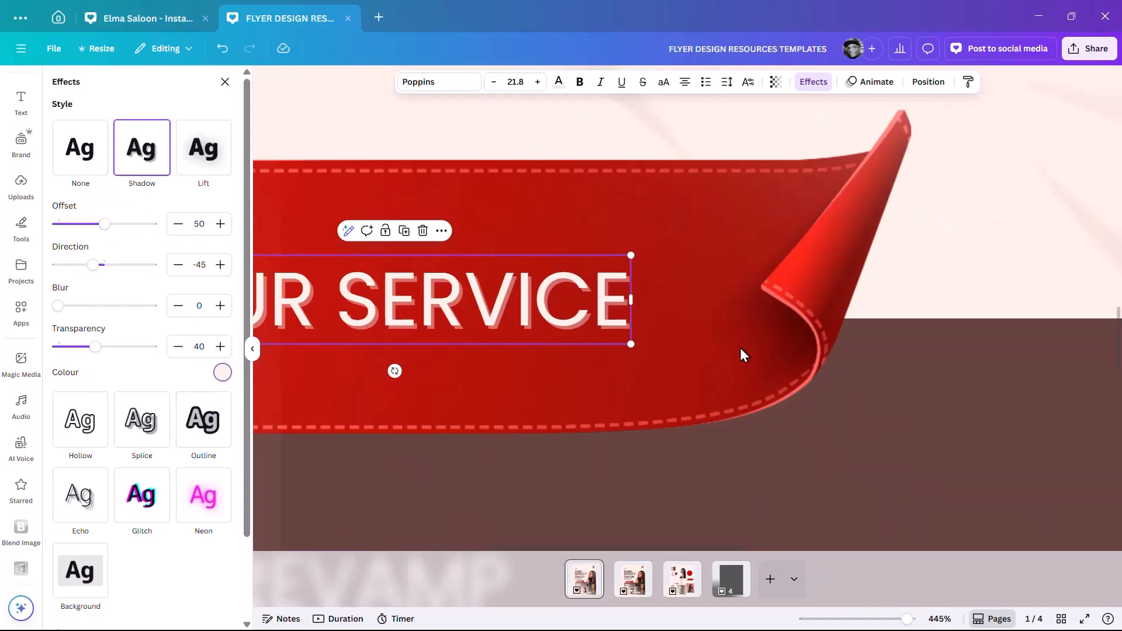
- Set the OUR SERVICE shadow's colour to dark red #820B06, sampled from the shaded area beside the ribbon's fold
click(58, 162)
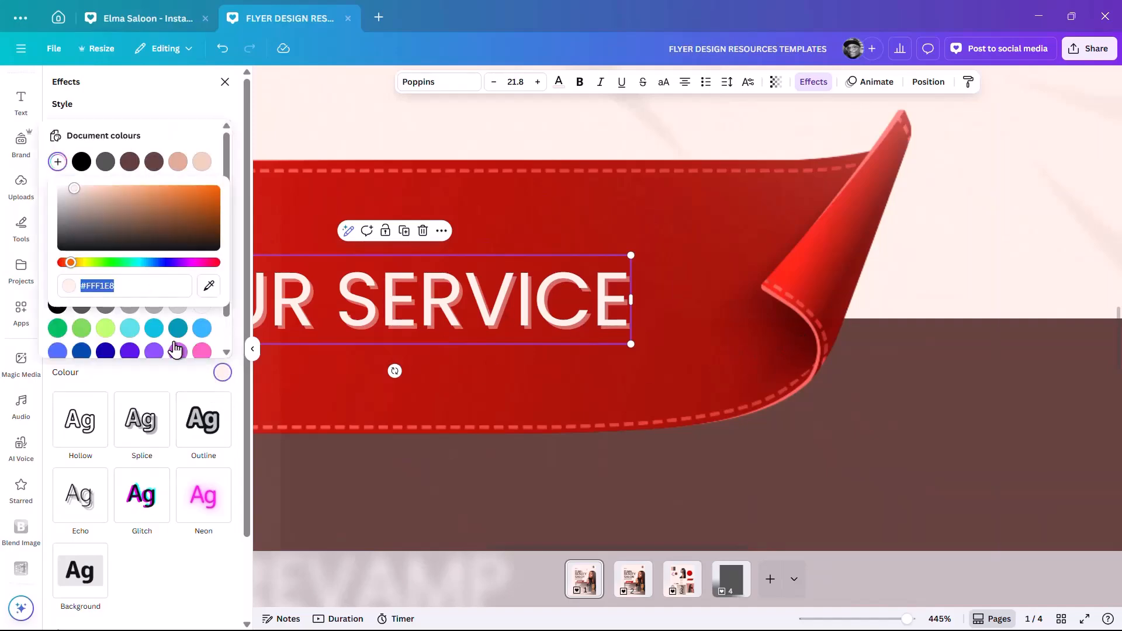
click(209, 285)
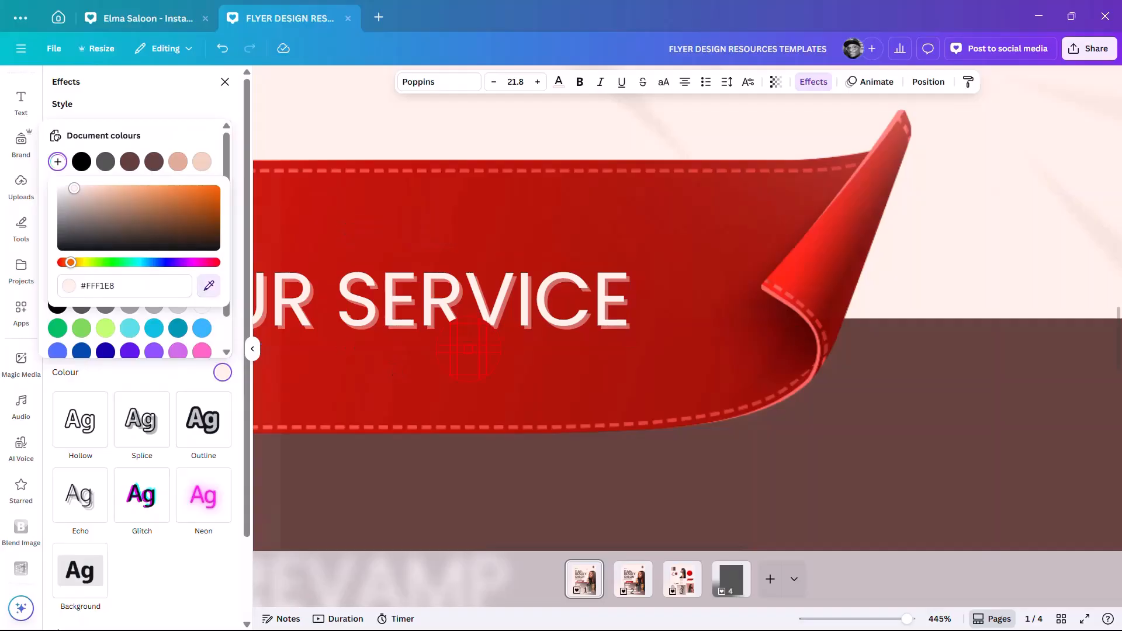
click(771, 339)
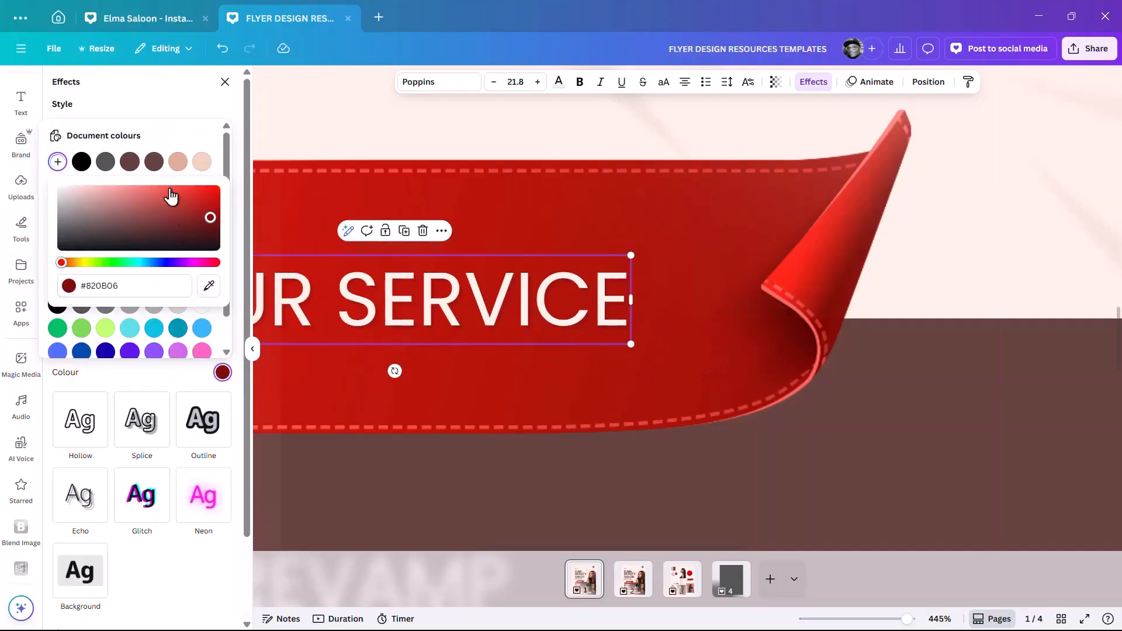
click(169, 114)
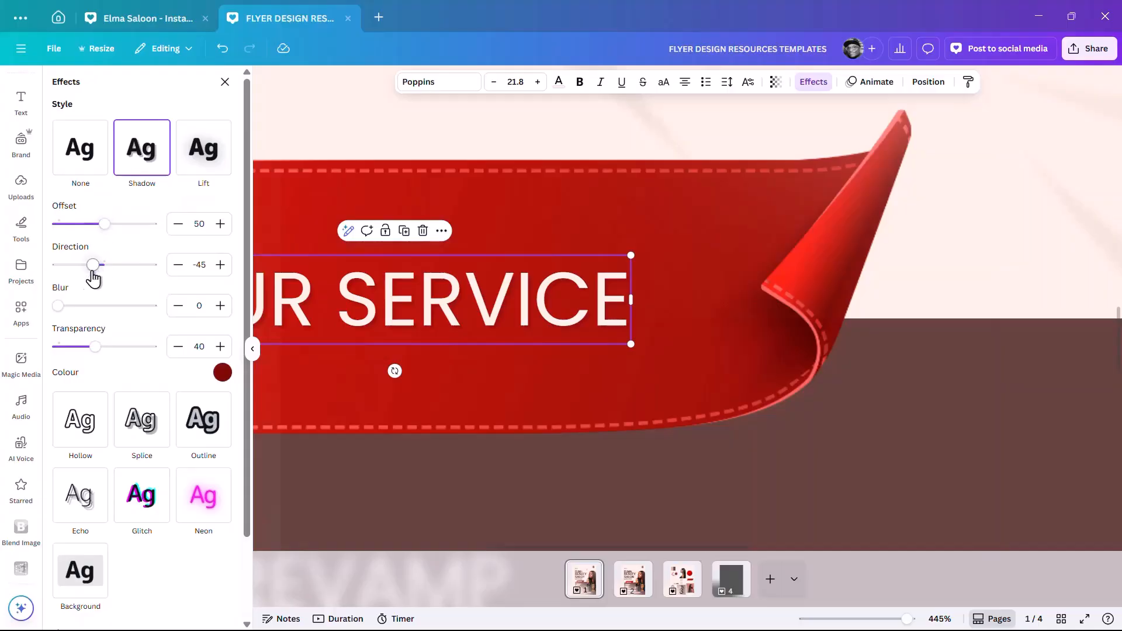
- Set the OUR SERVICE shadow's blur to 32, direction to 48 and transparency to 34
drag(58, 306, 127, 306)
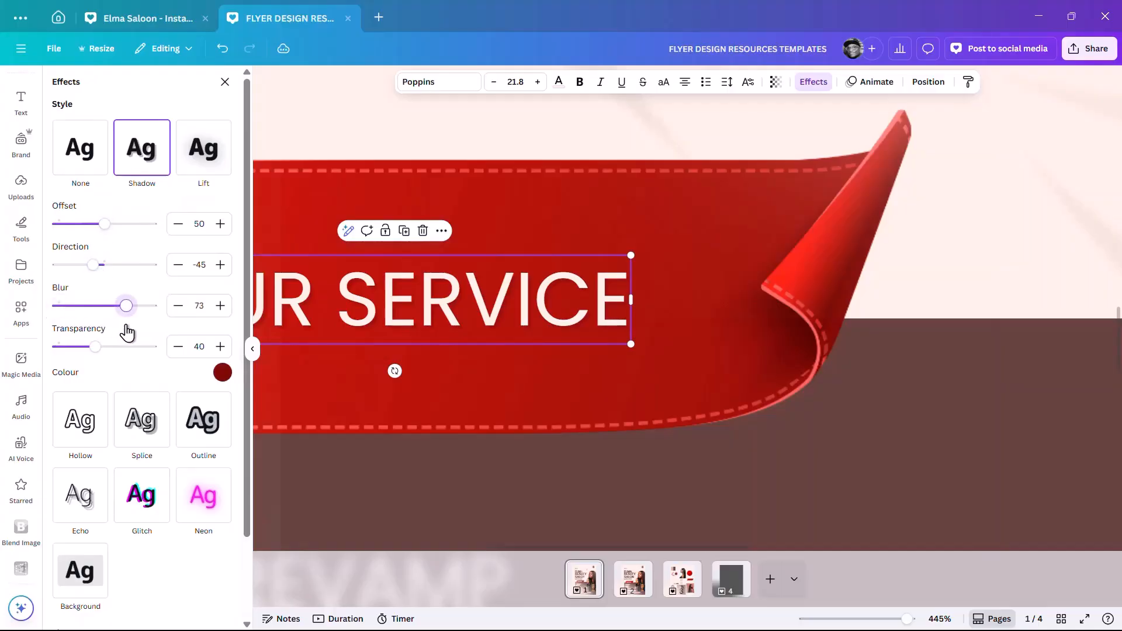
ctrl+scroll(631, 300, up, 2)
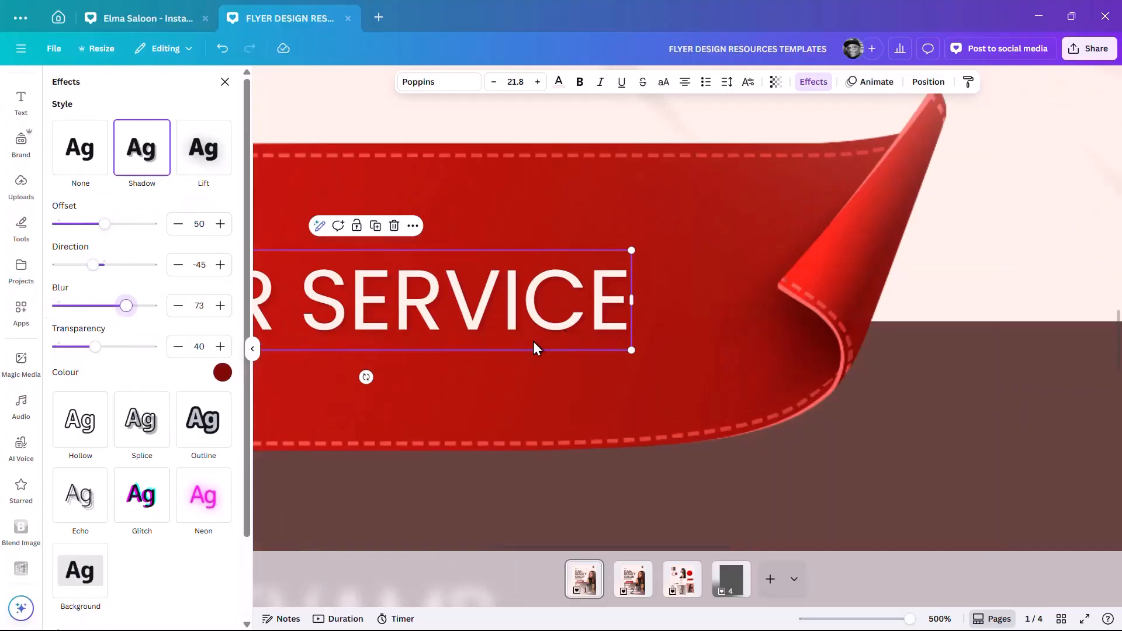
click(58, 309)
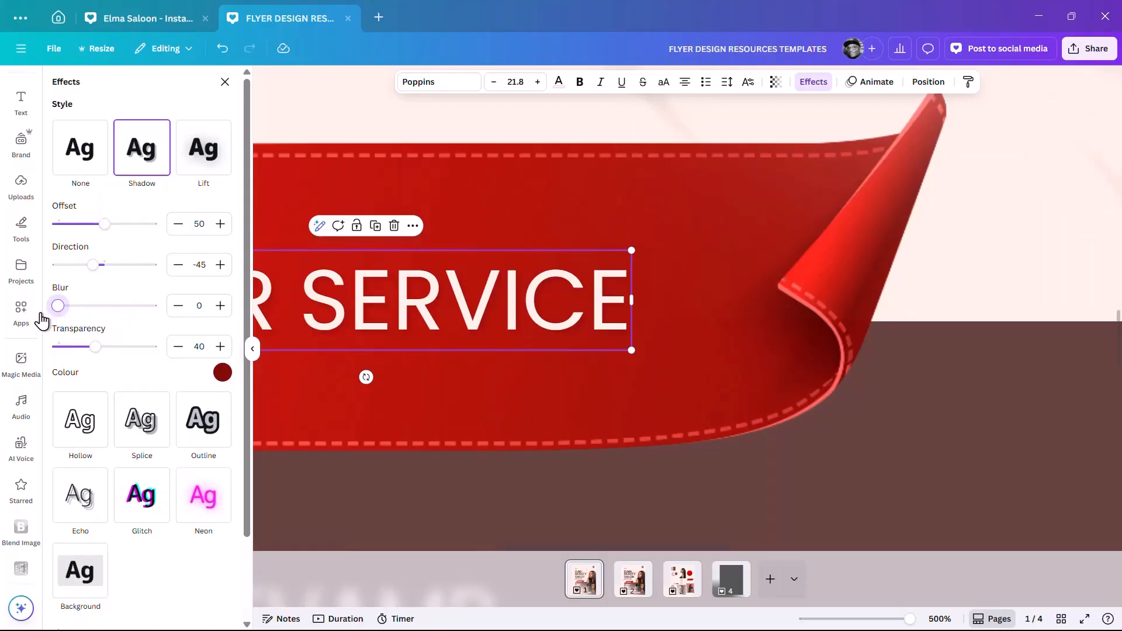
drag(59, 306, 89, 320)
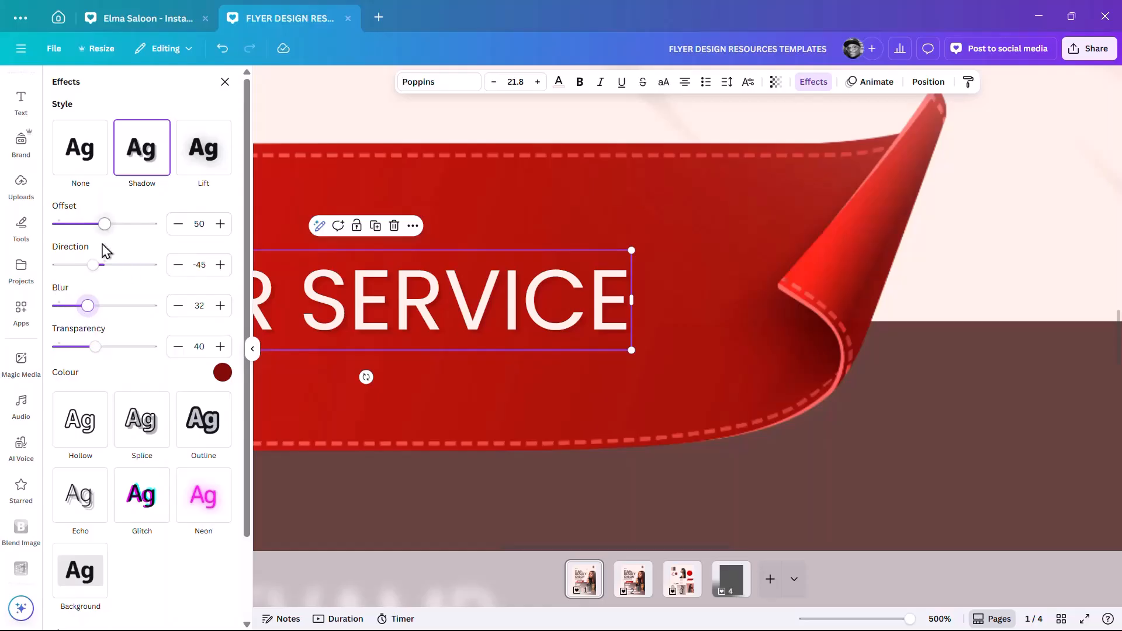
drag(94, 267, 118, 276)
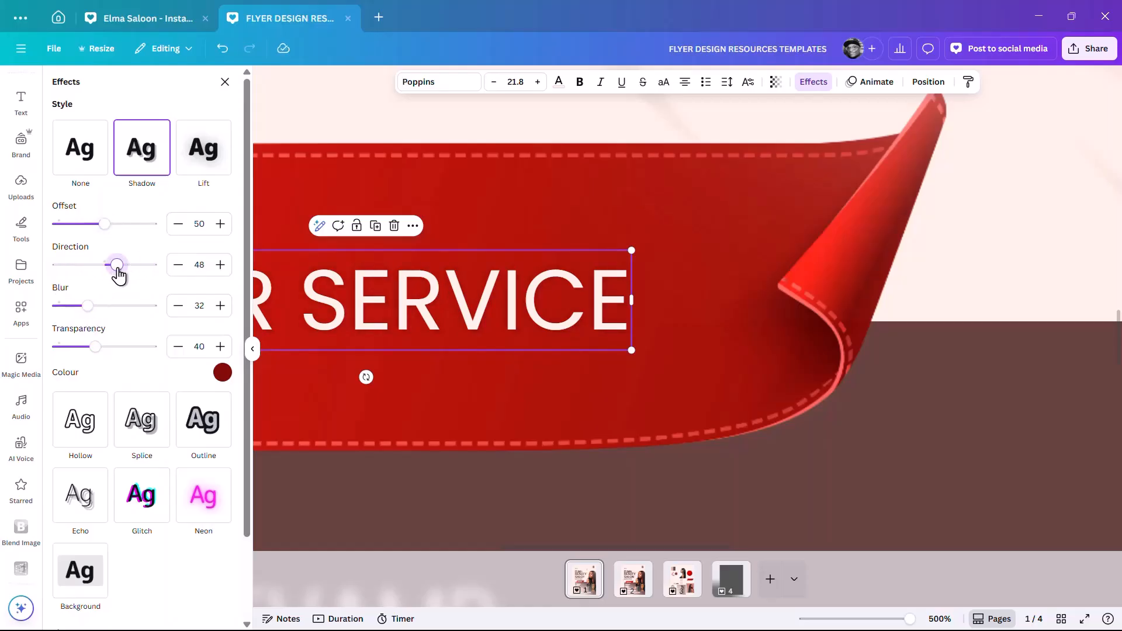
mouse_move(95, 347)
mouse_down()
mouse_move(215, 362)
mouse_move(91, 355)
mouse_up()
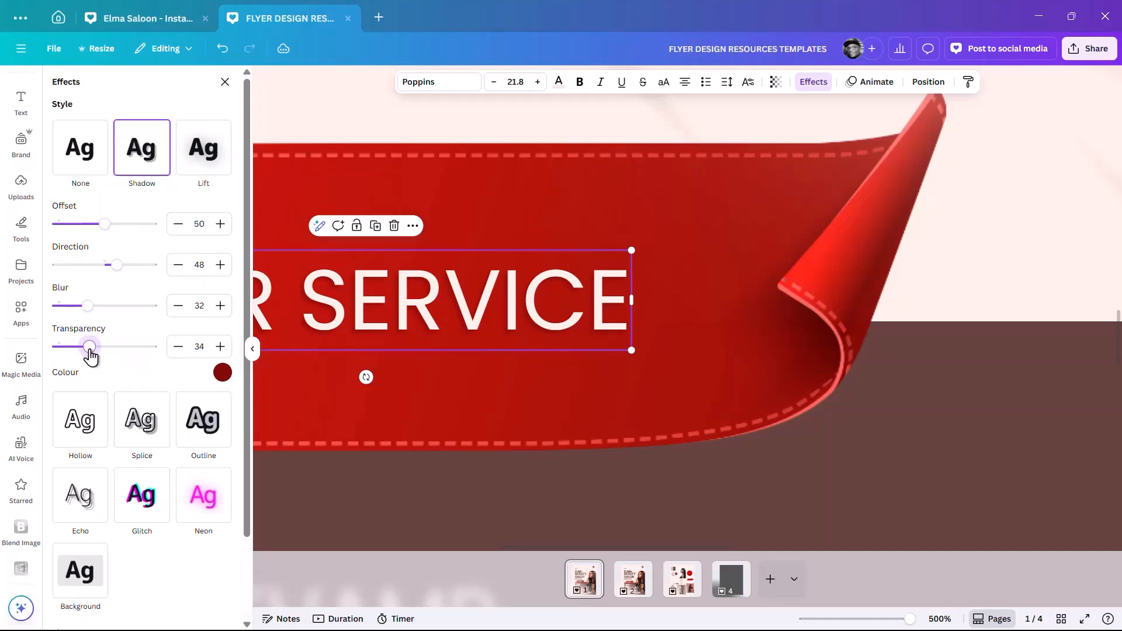
scroll(766, 286, down, 5)
- Apply the Shadow text effect to the two-line tagline below the ELMA BEAUTY SALON title
click(751, 289)
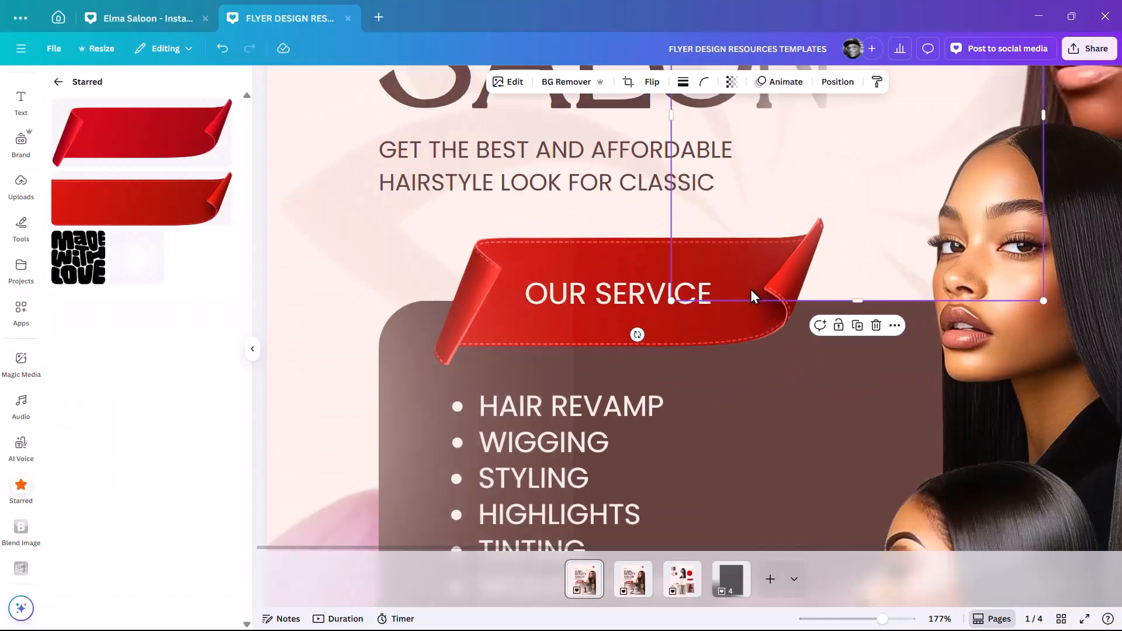
click(583, 186)
click(150, 164)
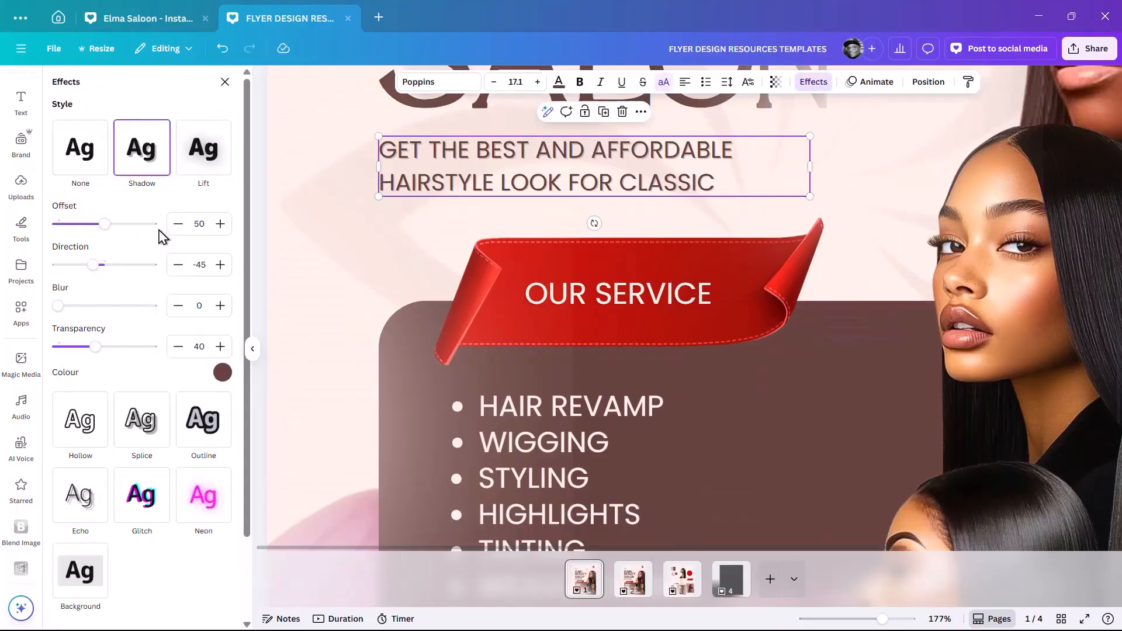
click(222, 373)
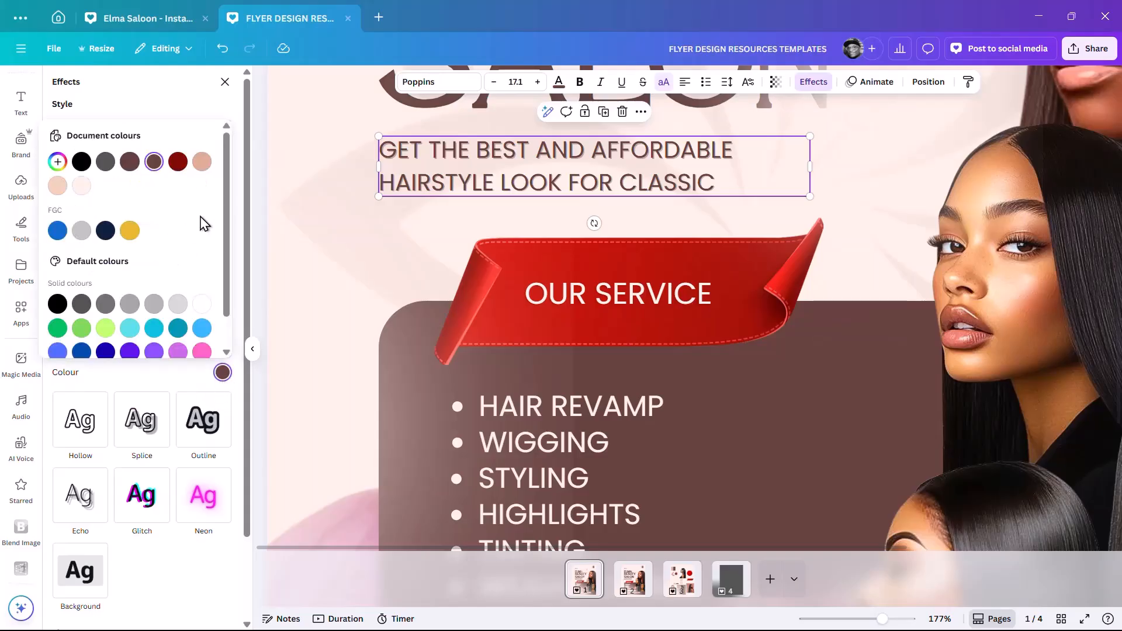
click(177, 164)
click(154, 162)
click(132, 118)
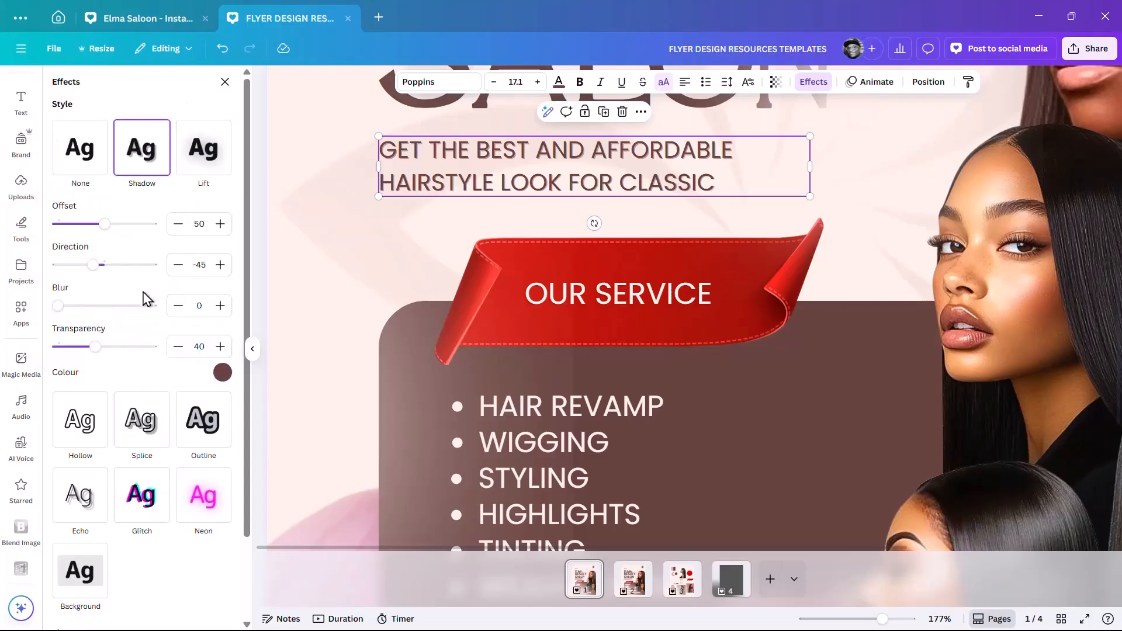
- Soften the tagline's shadow with a blur of 61 and a transparency of 37
drag(67, 306, 118, 330)
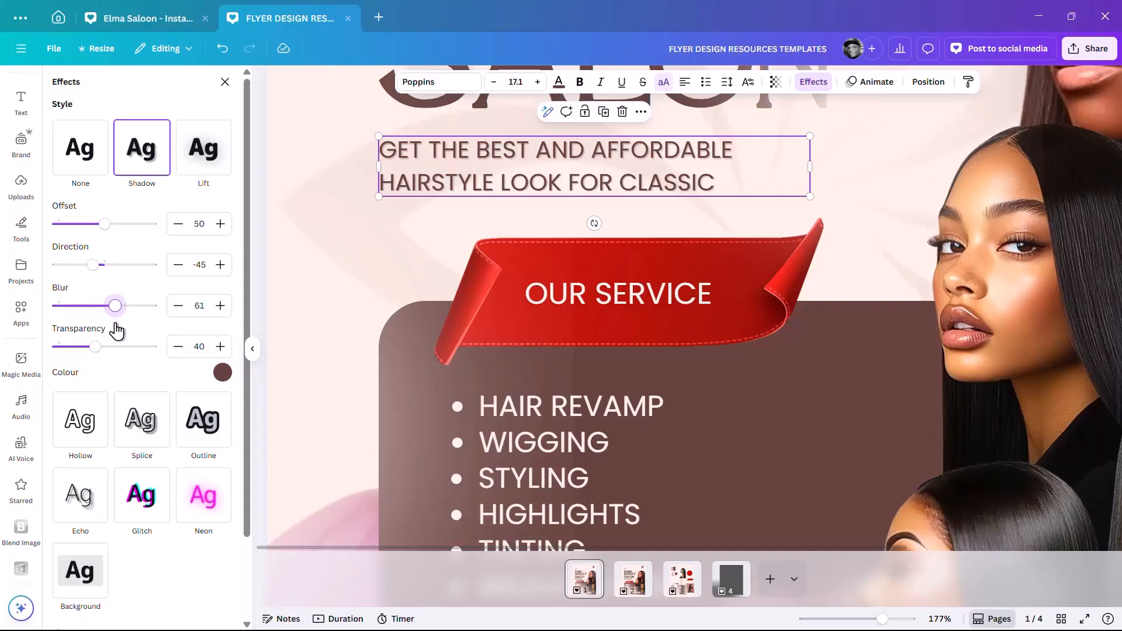
scroll(553, 174, up, 5)
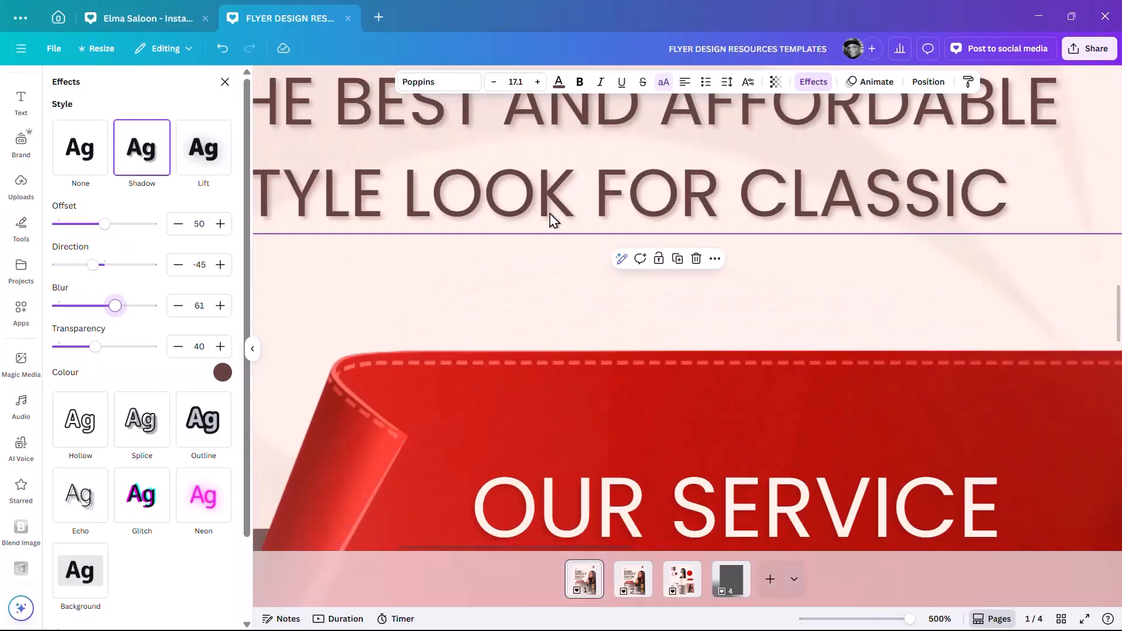
mouse_move(95, 348)
mouse_down()
mouse_move(76, 348)
mouse_move(92, 349)
mouse_up()
scroll(578, 290, down, 2)
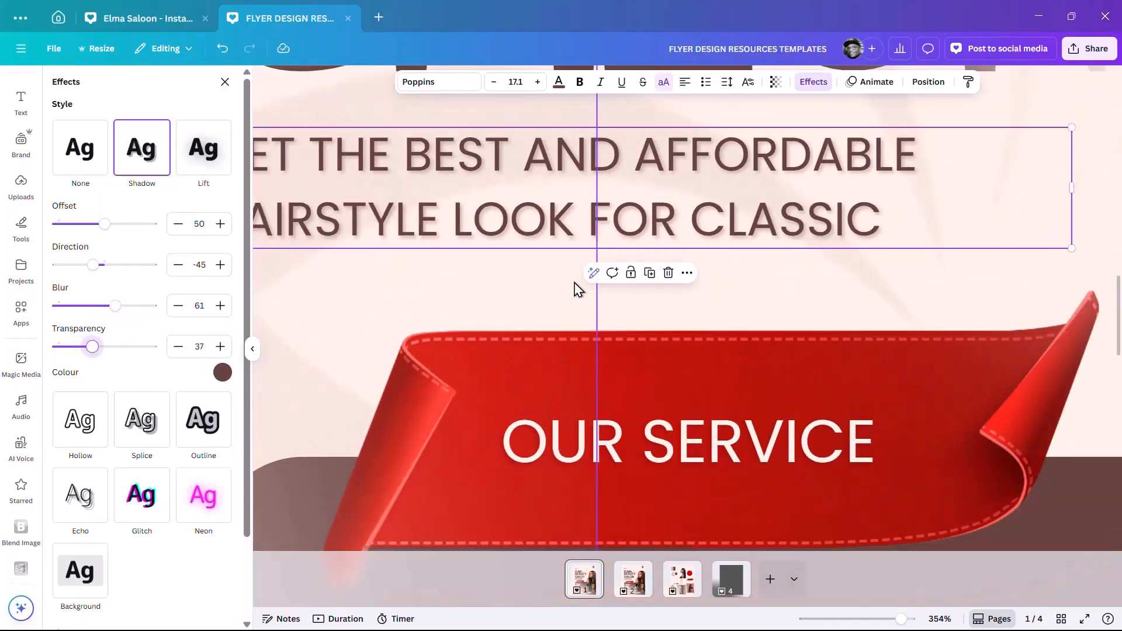
scroll(579, 290, down, 2)
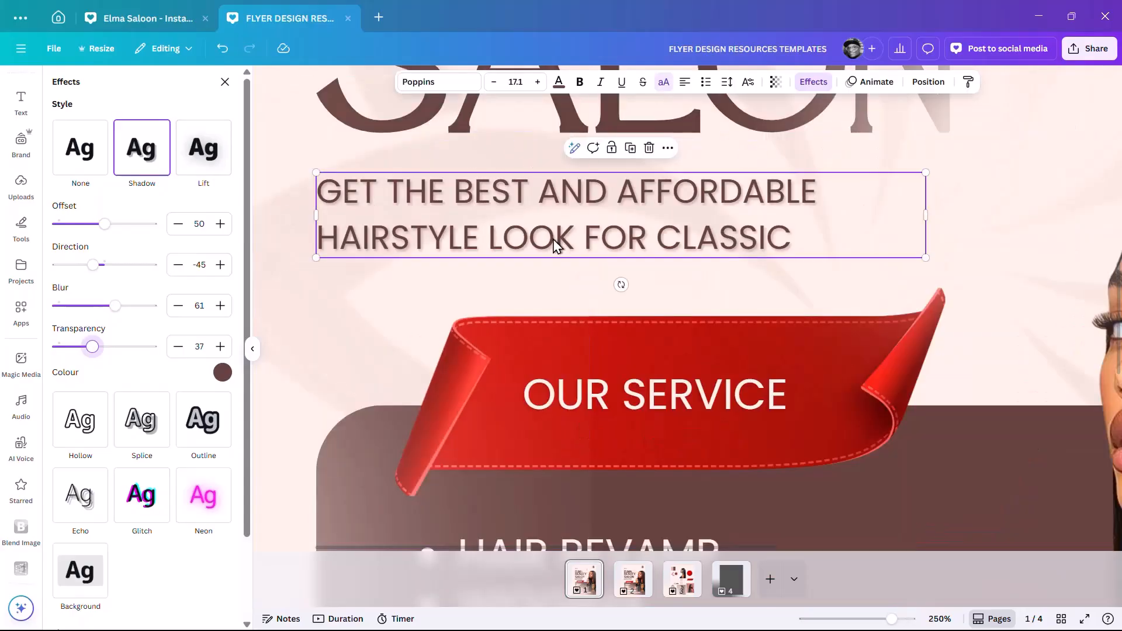
scroll(552, 255, down, 3)
scroll(560, 257, down, 3)
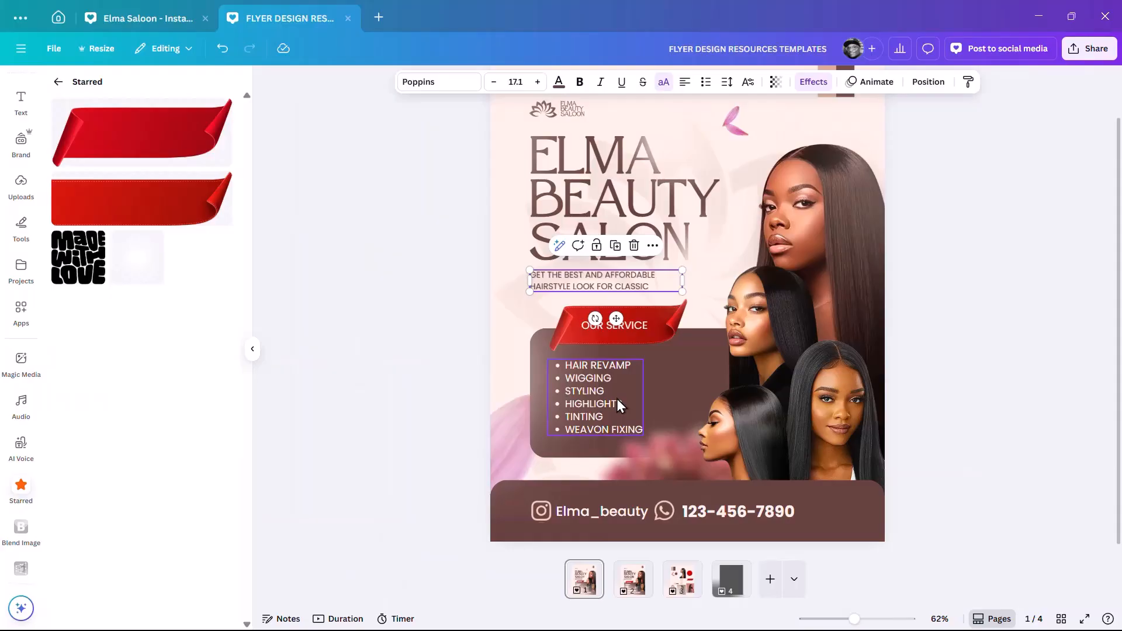
click(979, 435)
- Nudge the ELMA BEAUTY SALON title slightly upward to widen the gap above the tagline
scroll(977, 436, down, 1)
scroll(896, 360, up, 1)
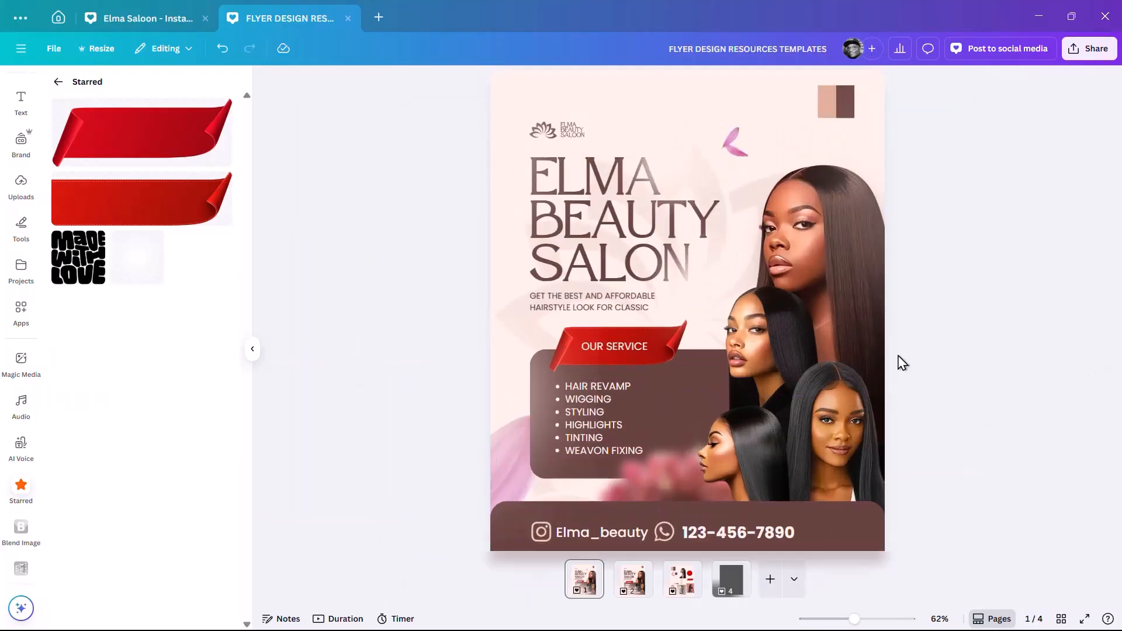
click(593, 219)
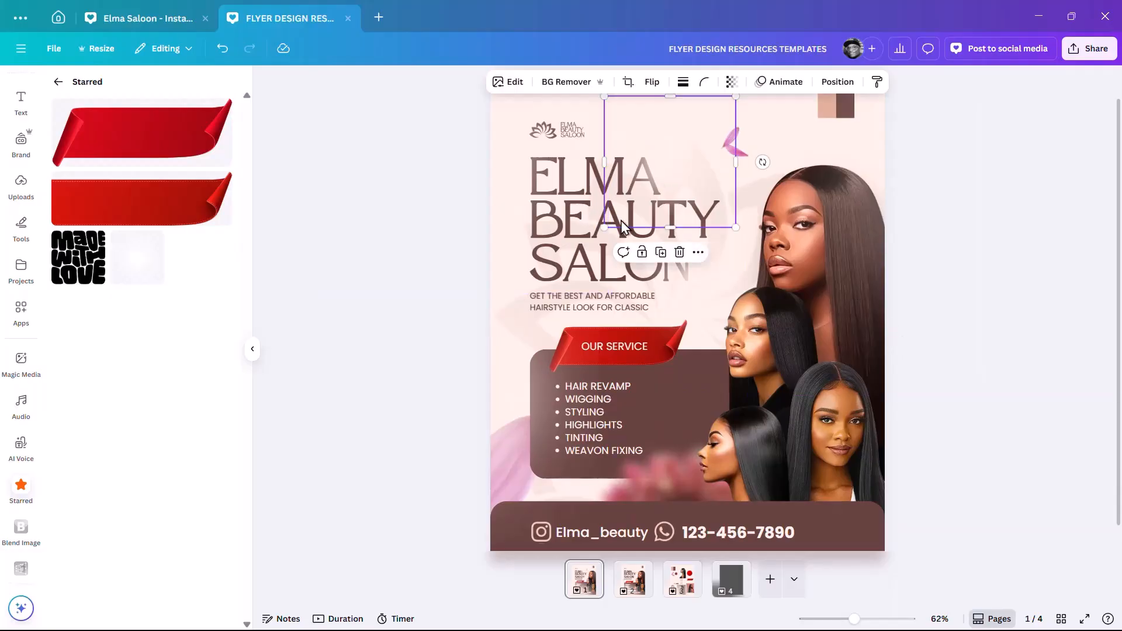
click(621, 235)
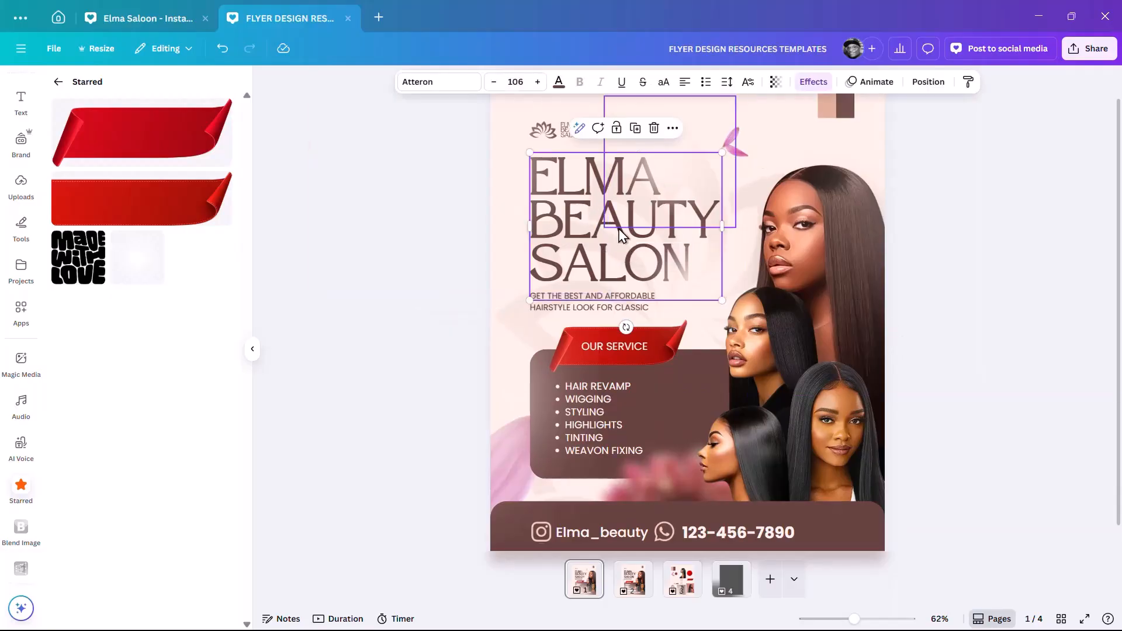
key(Up)
key(Up)
key(Up)
key(Up)
key(Up)
key(Up)
key(Up)
key(Up)
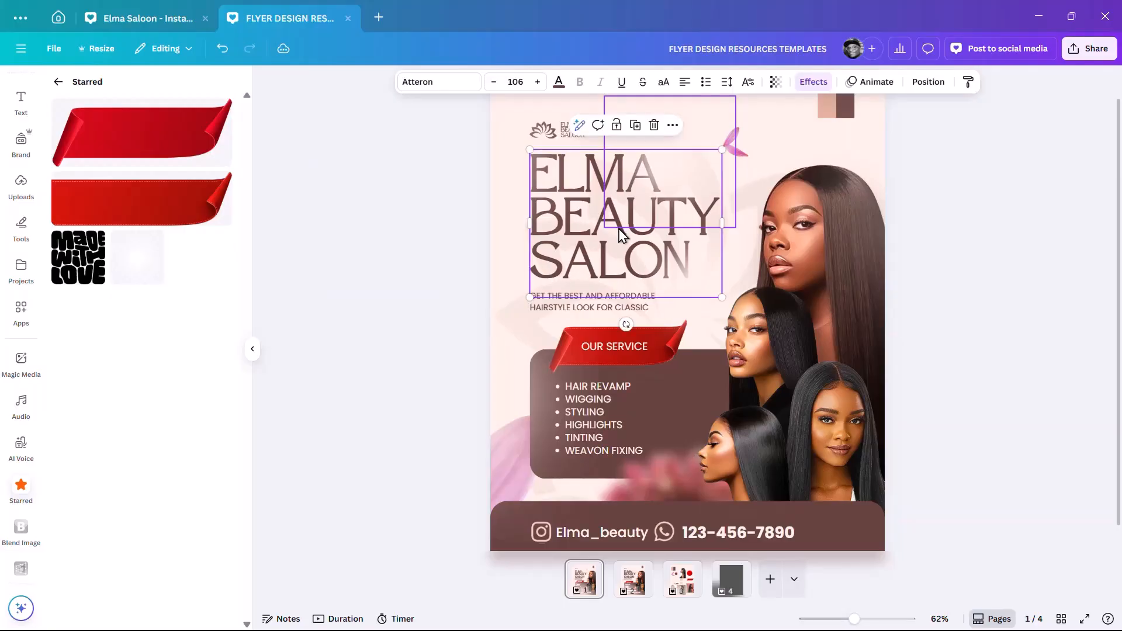
click(976, 398)
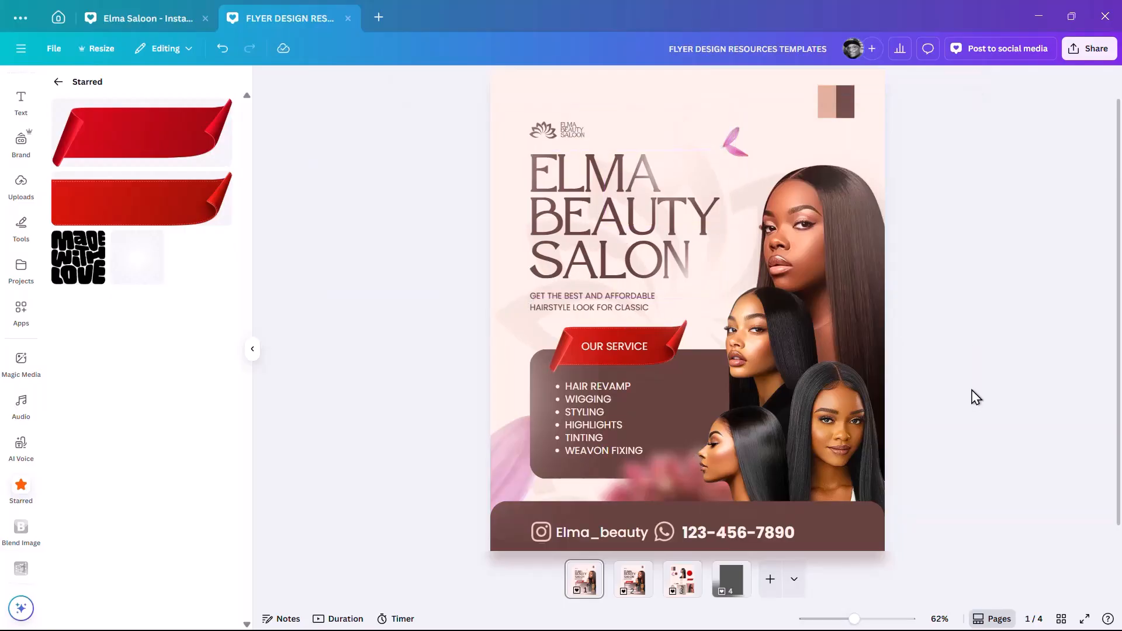
- Move the lotus salon logo slightly up, away from the ELMA BEAUTY SALON title, and enlarge it a little
click(612, 443)
scroll(947, 410, down, 2)
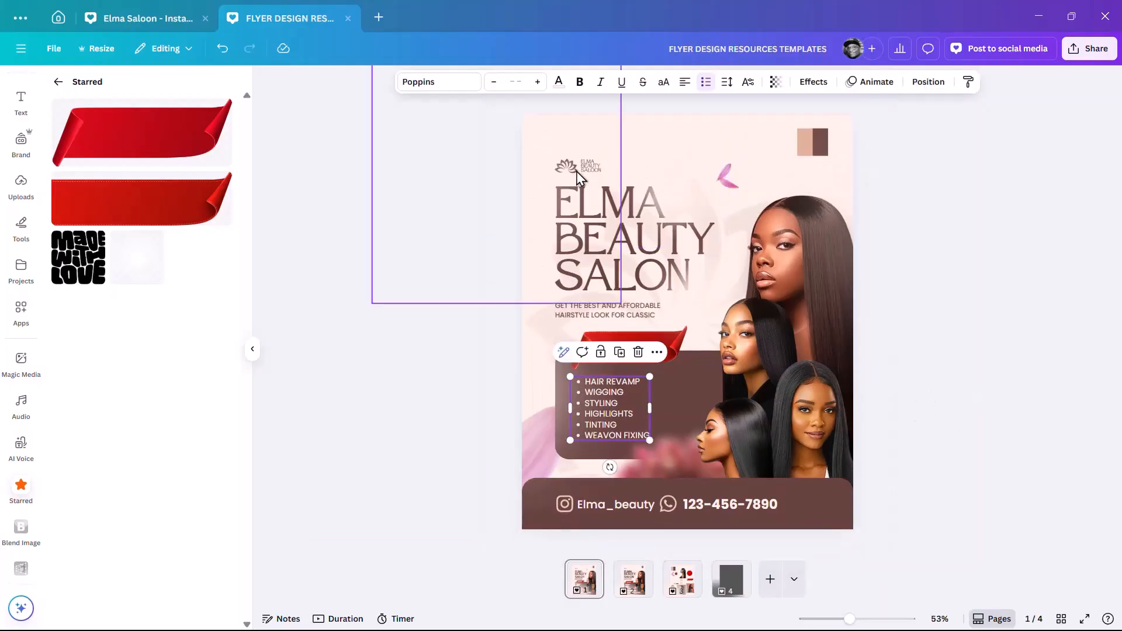
click(602, 168)
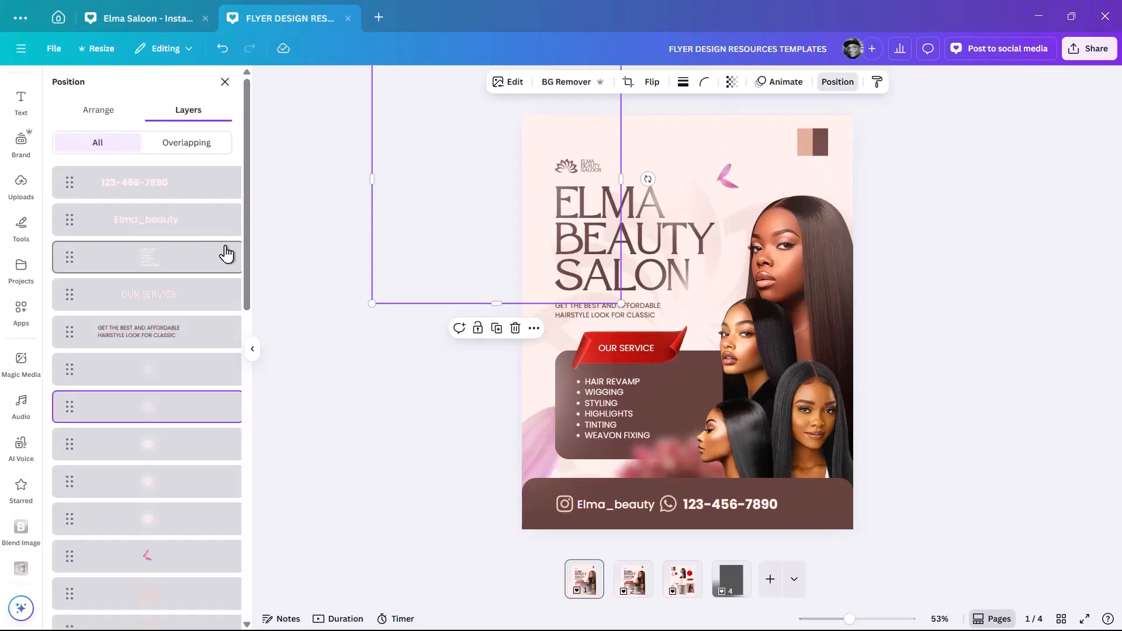
scroll(183, 497, down, 5)
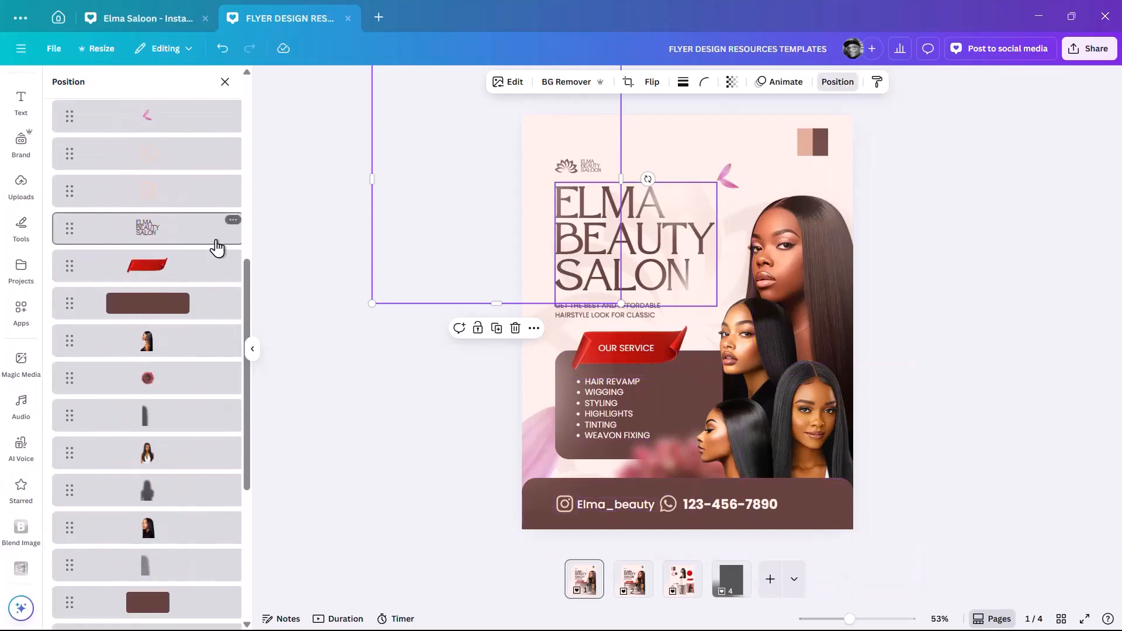
click(188, 229)
scroll(125, 426, down, 4)
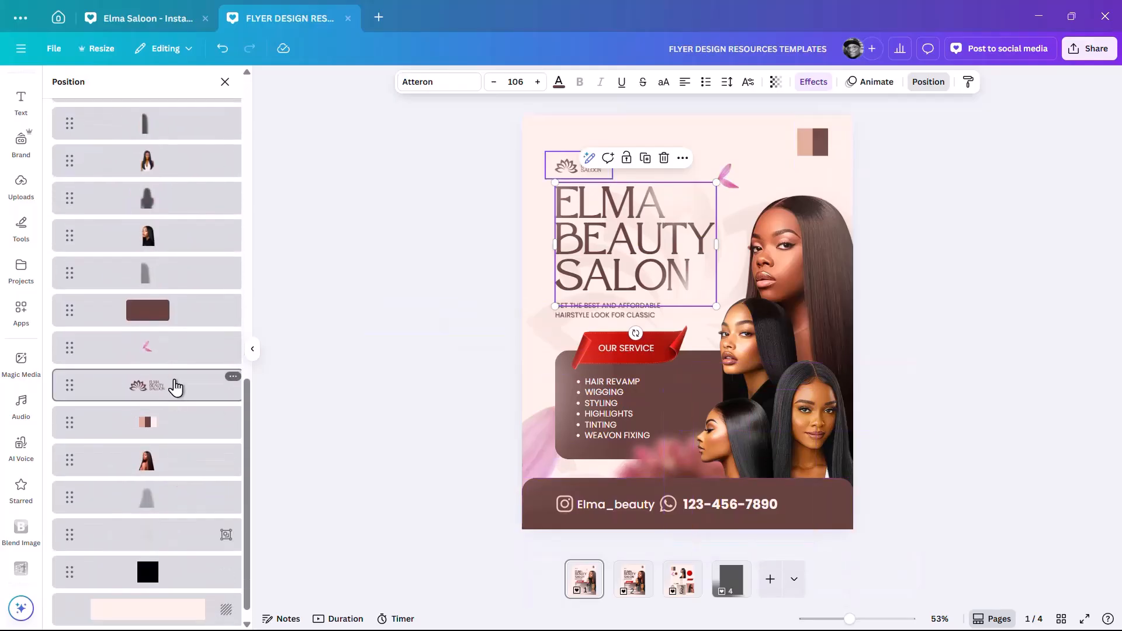
click(175, 383)
drag(588, 211, 588, 201)
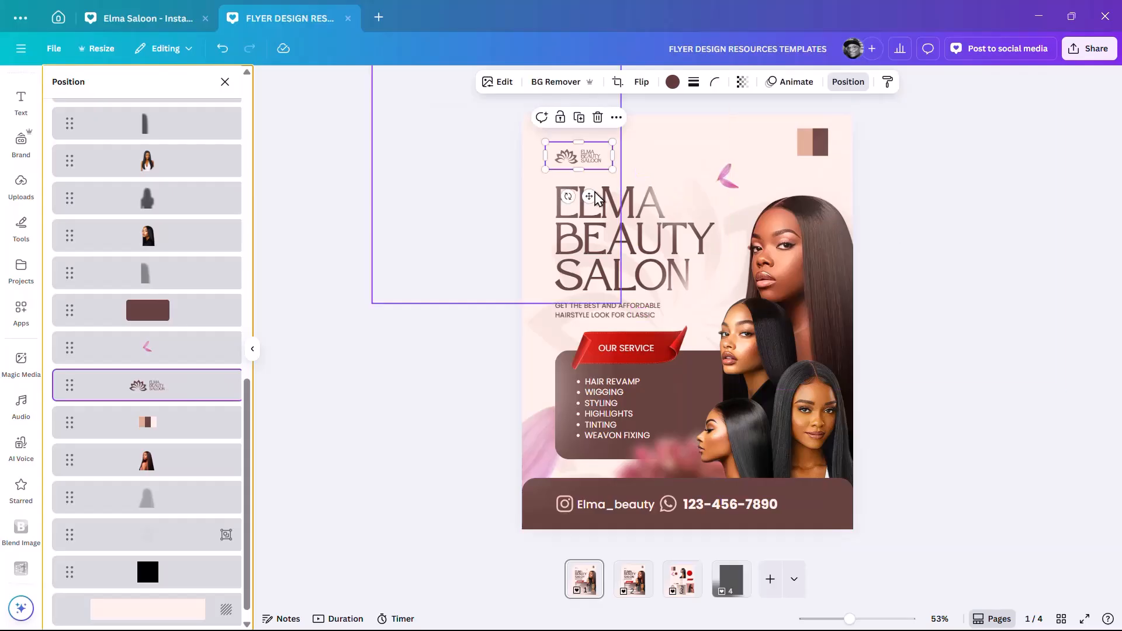
drag(613, 169, 622, 174)
- Enlarge the ELMA BEAUTY SALON title to font size 111, growing it upward toward the logo
click(623, 255)
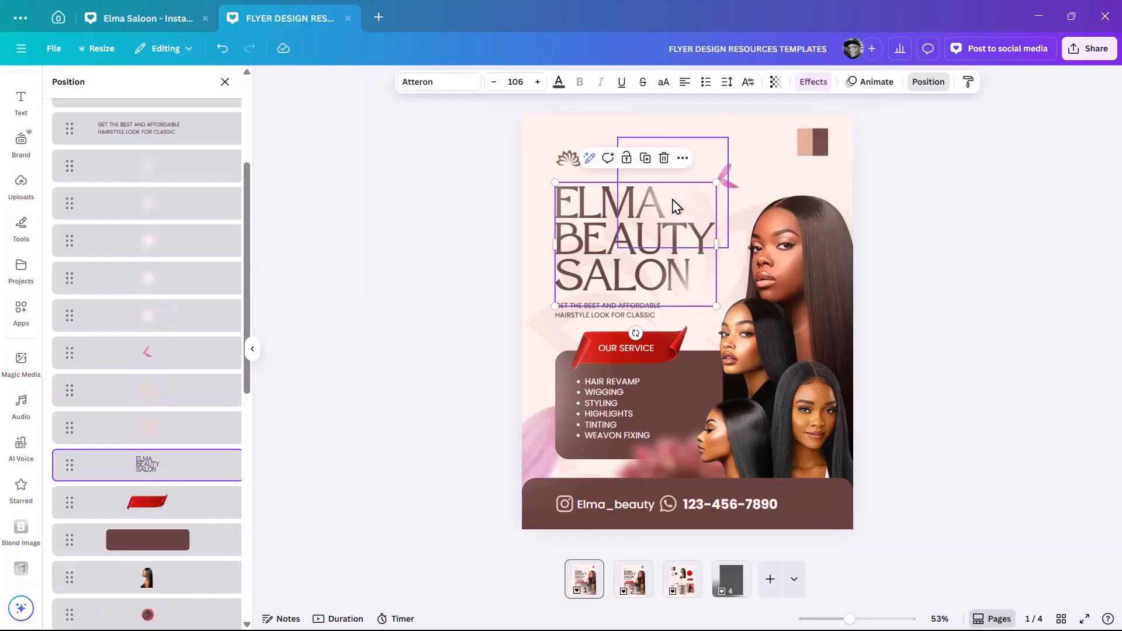
drag(716, 178, 721, 167)
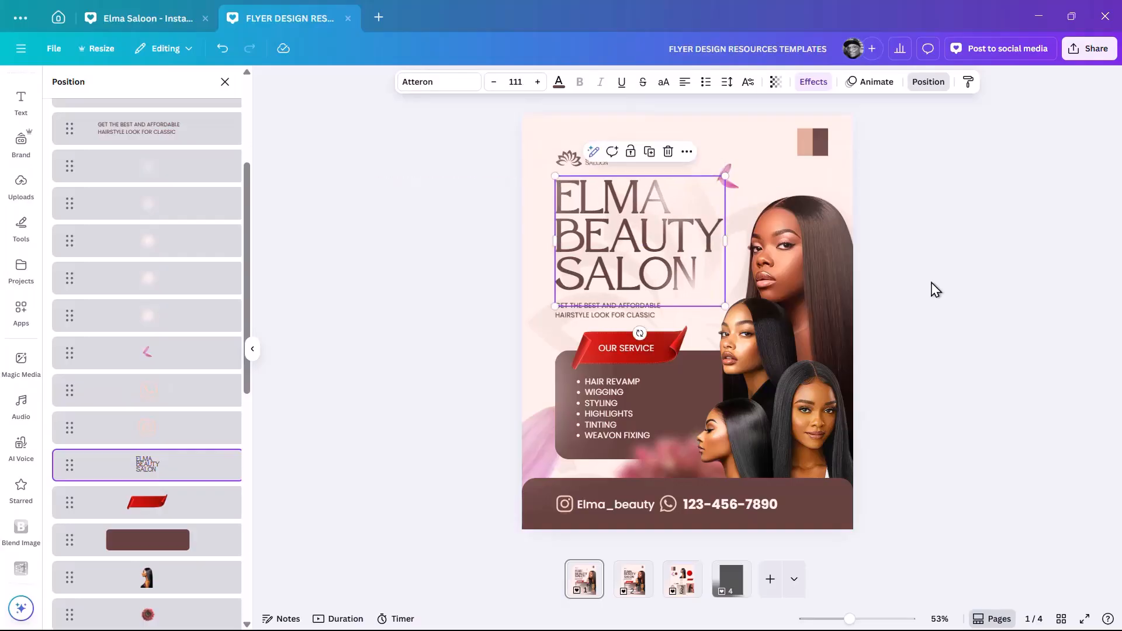
click(931, 283)
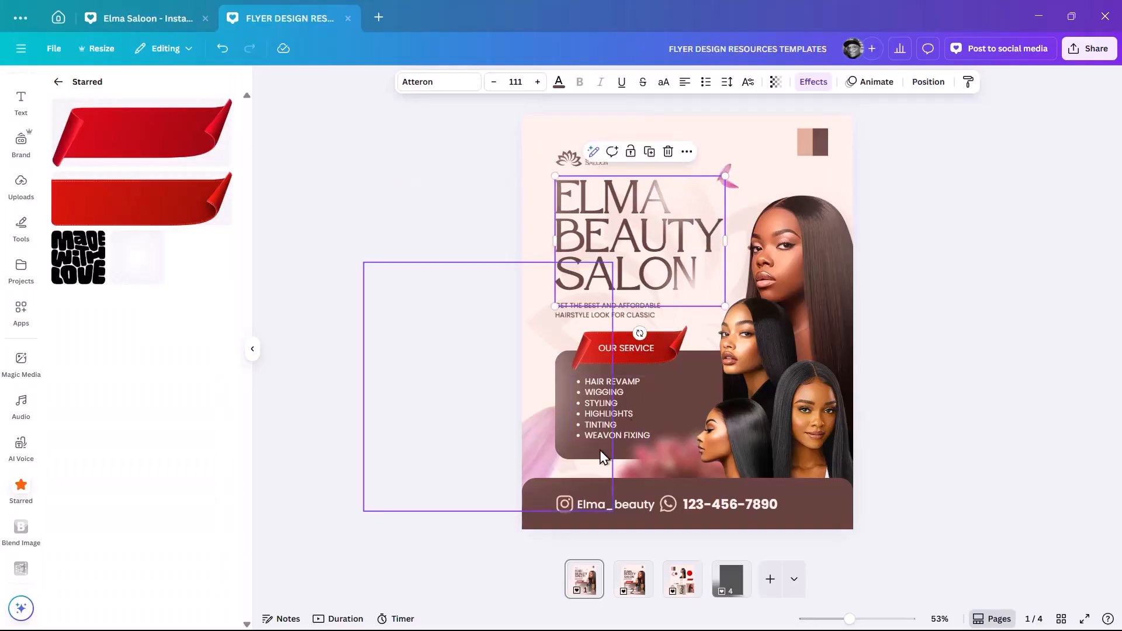
- Set the corner rounding of the brown services panel behind the bullet list to 22
click(691, 357)
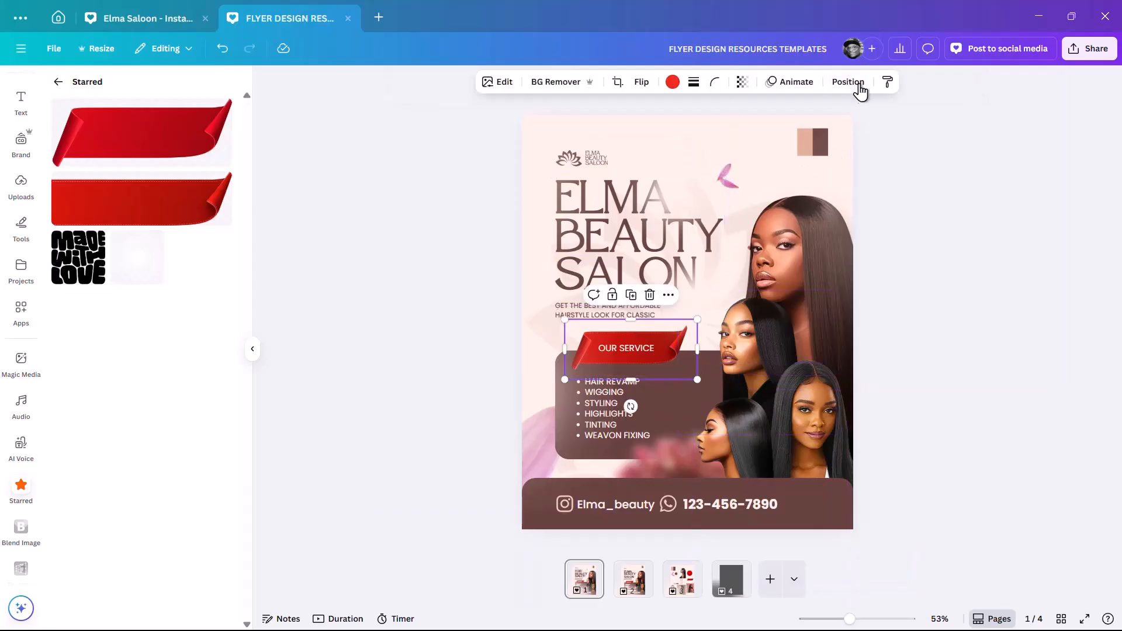
scroll(153, 380, down, 10)
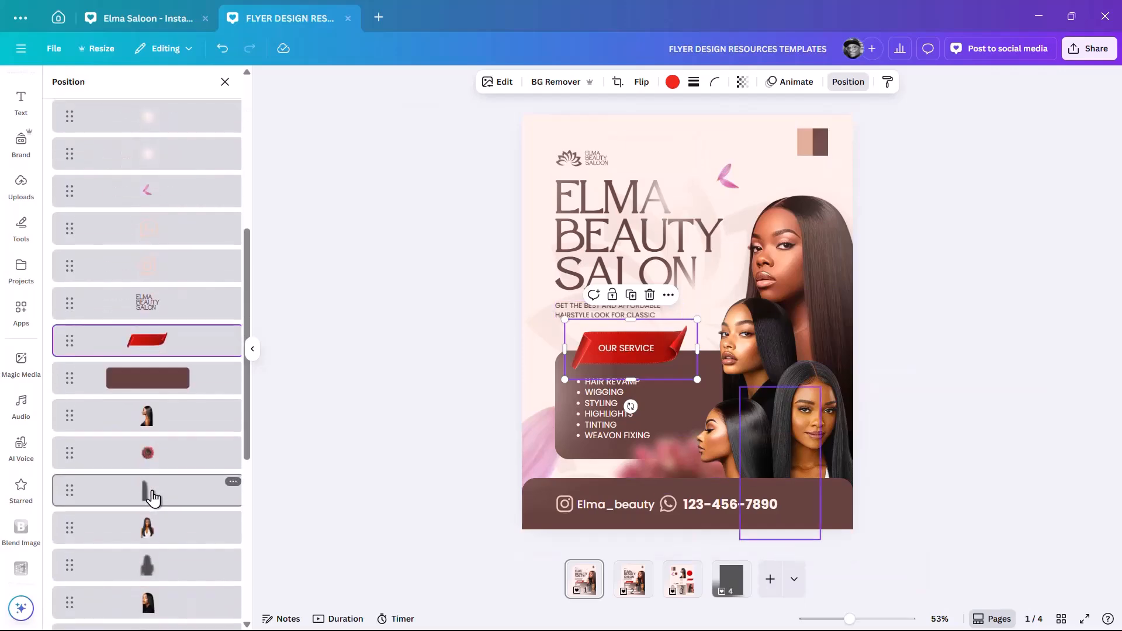
click(164, 299)
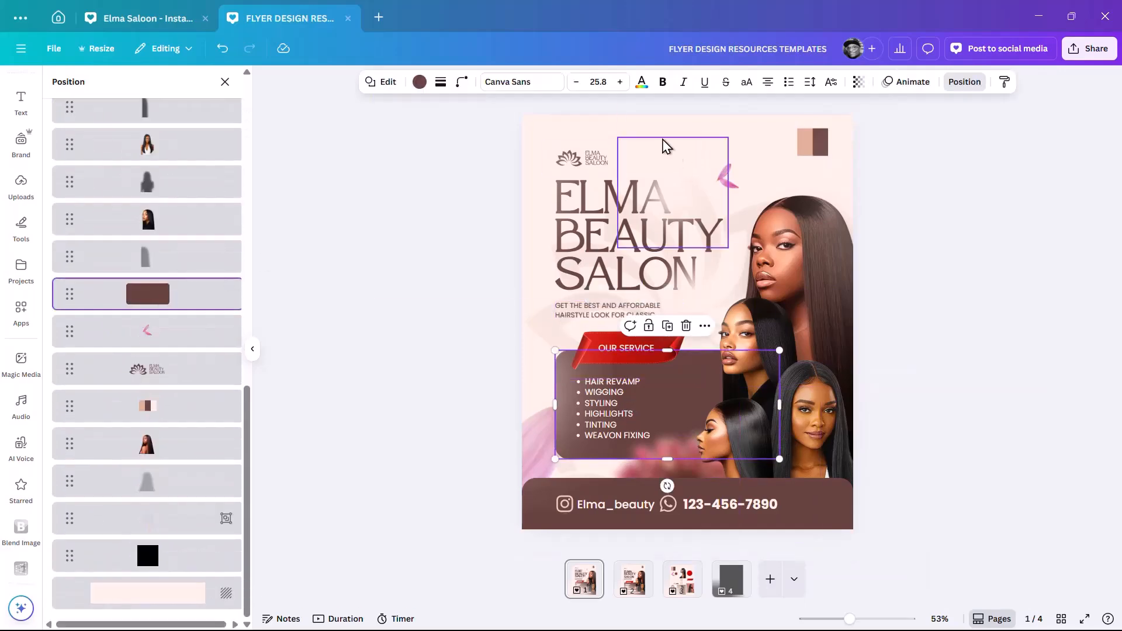
click(458, 93)
drag(441, 129, 421, 131)
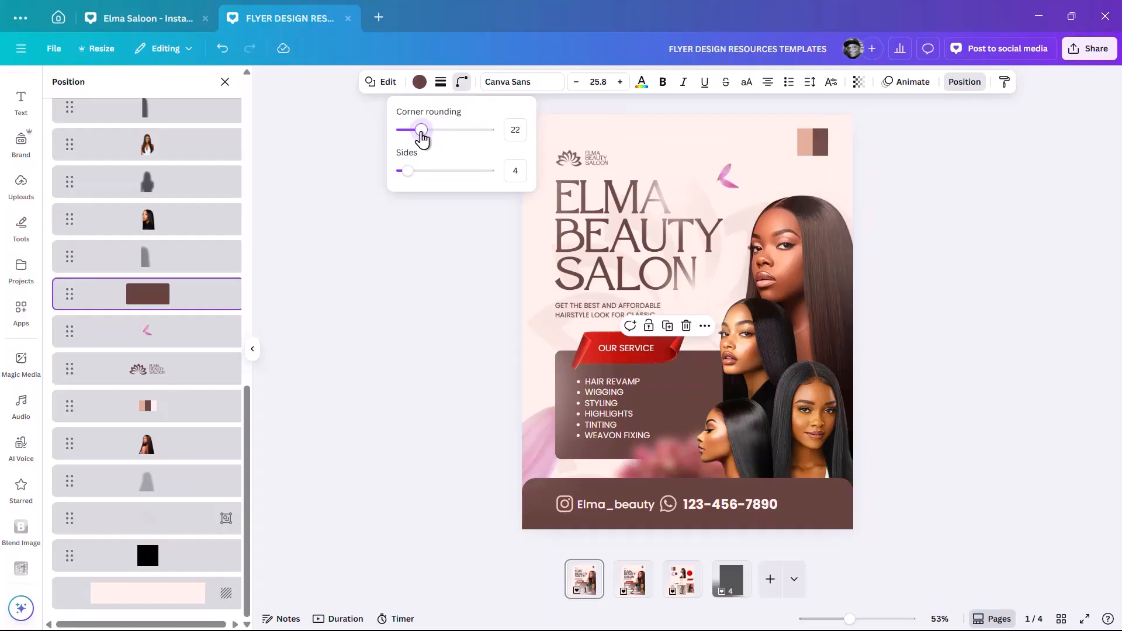
- Delete the peach and brown colour reference swatch from the flyer's upper corner
click(831, 155)
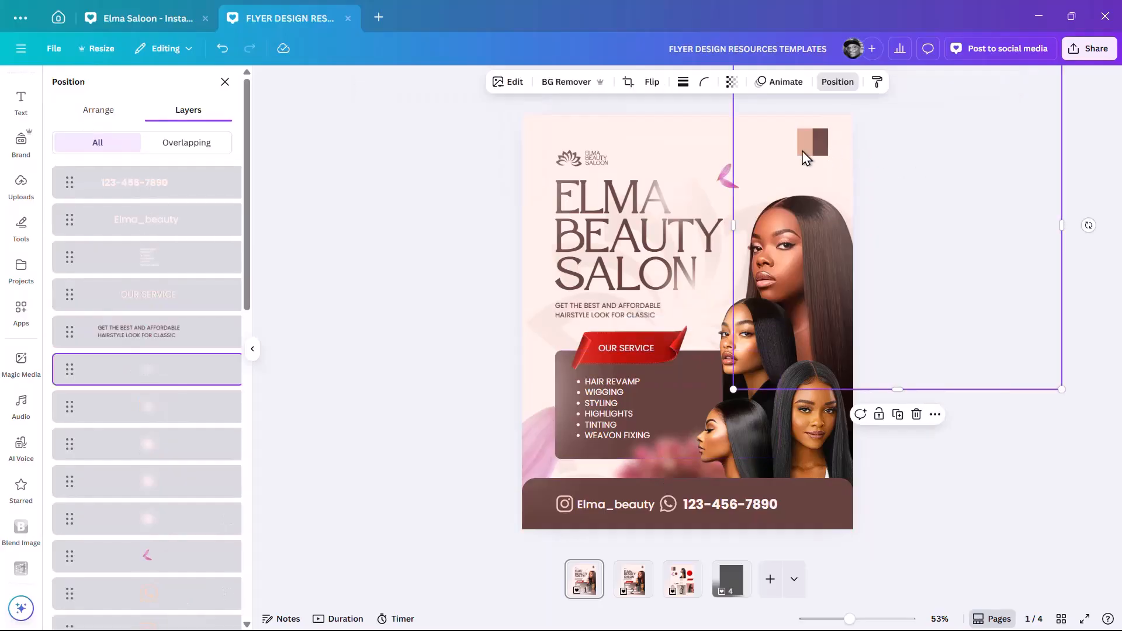
scroll(159, 522, down, 7)
scroll(159, 522, down, 6)
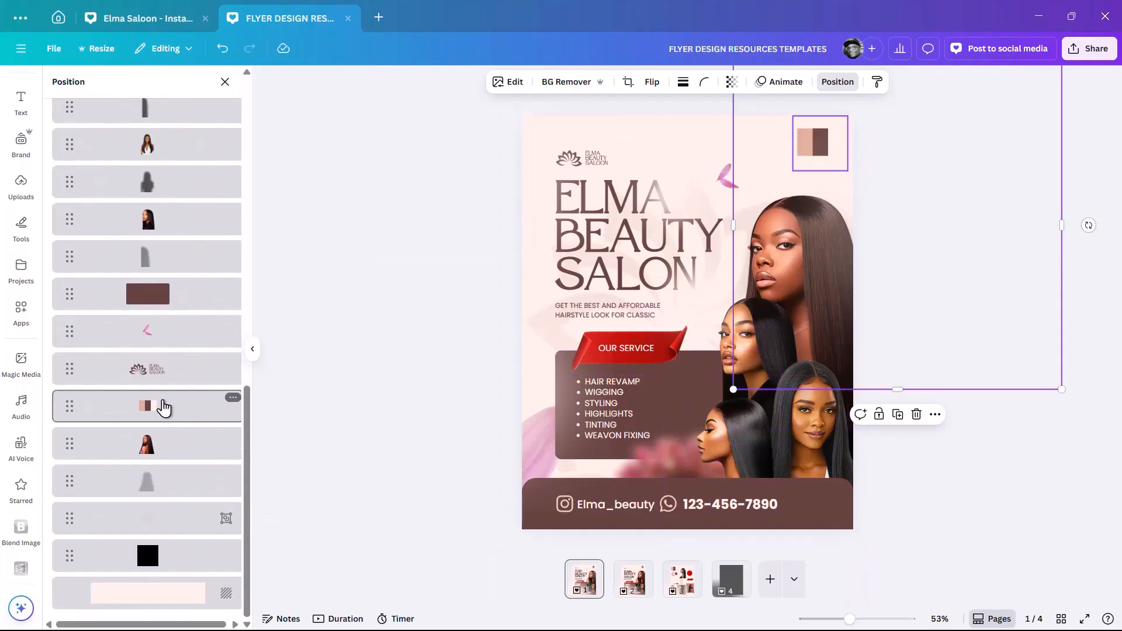
click(165, 413)
key(Delete)
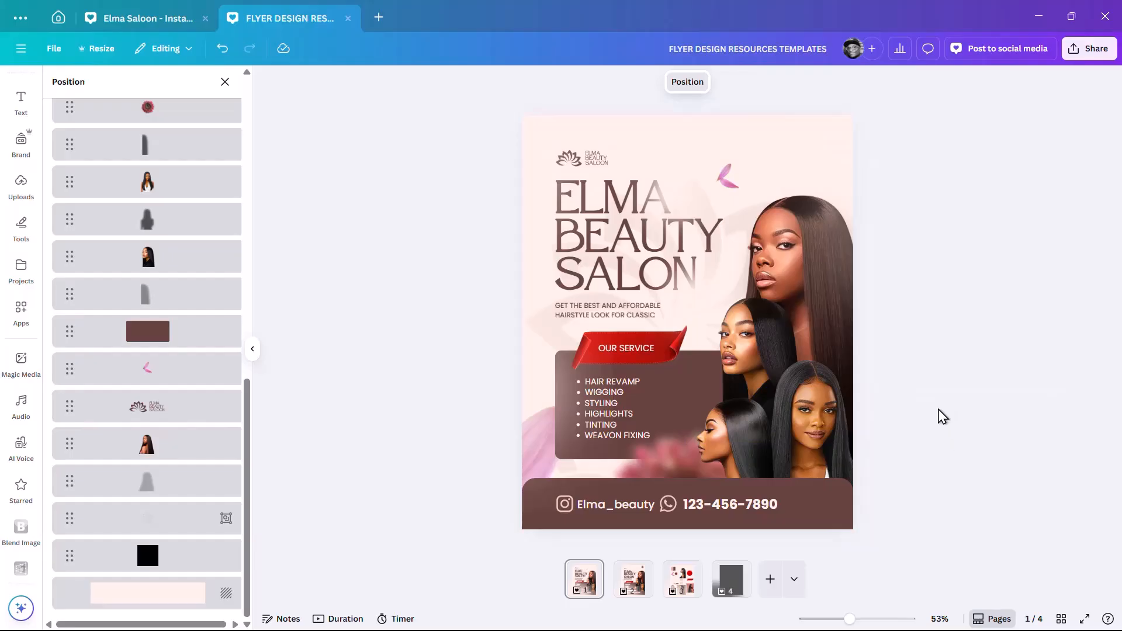
- Remove the bold formatting from the footer phone number and nudge the WhatsApp icon slightly closer to it
click(738, 514)
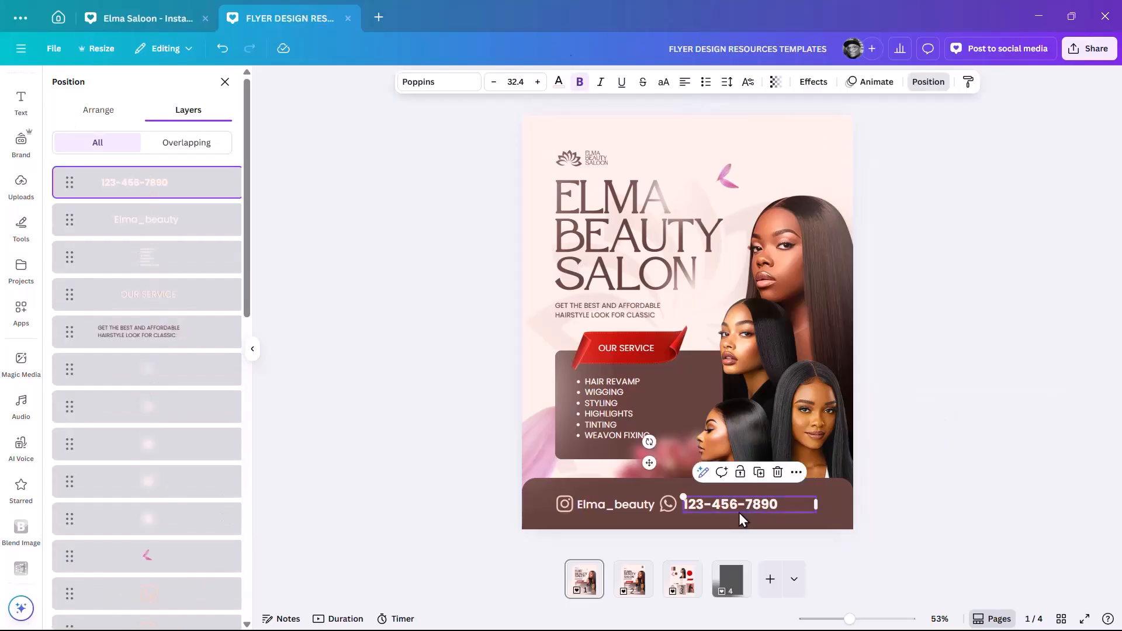
click(580, 88)
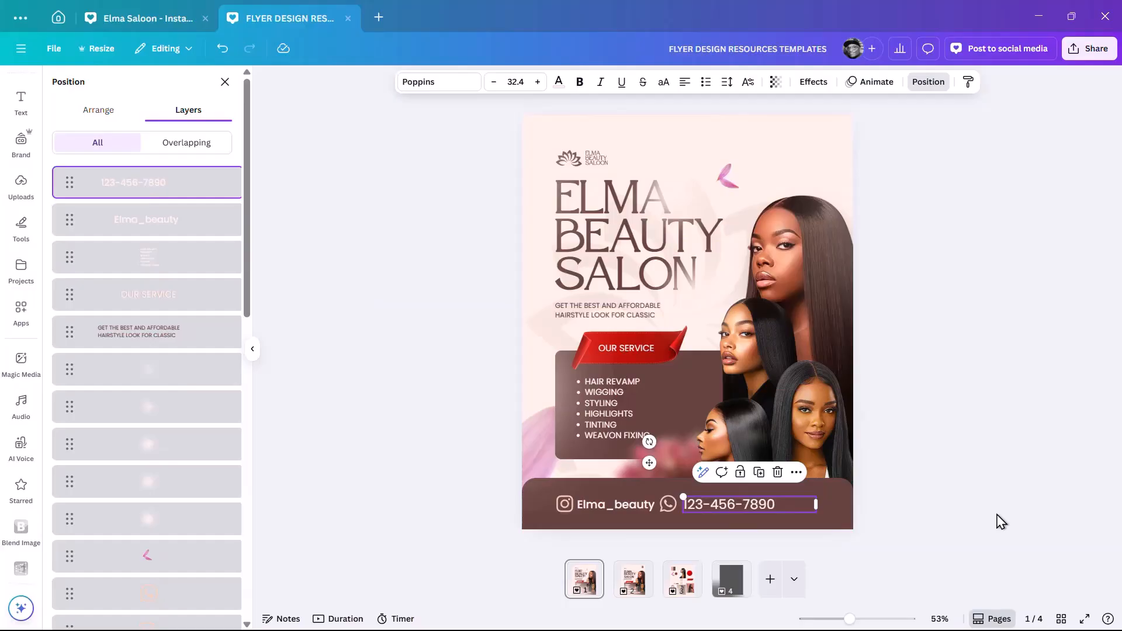
click(674, 501)
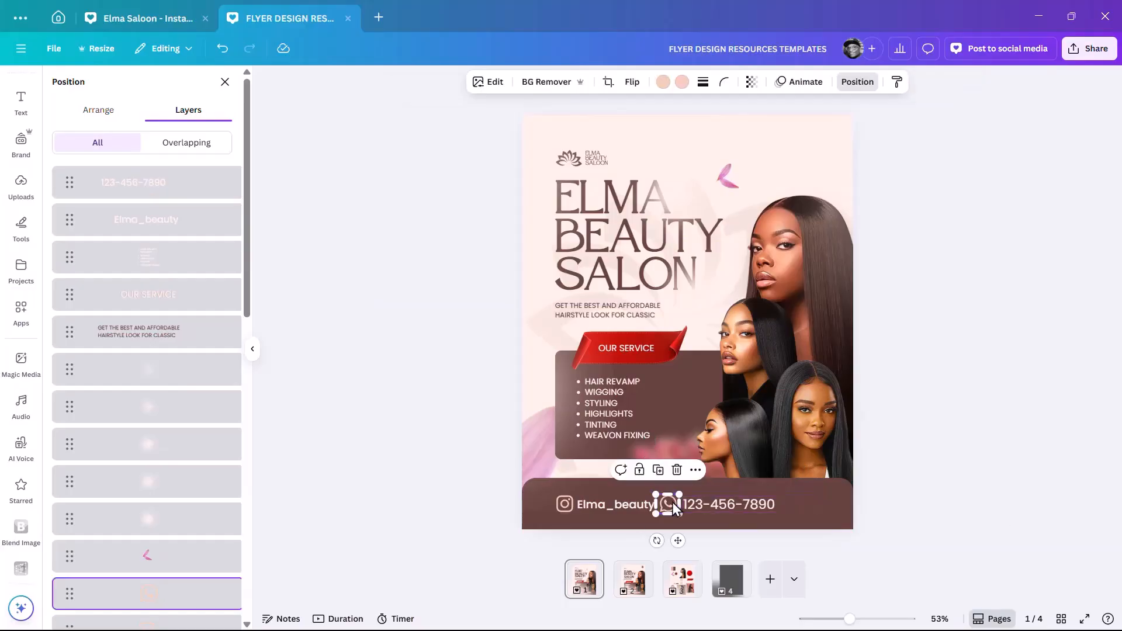
click(669, 506)
drag(670, 506, 672, 507)
click(730, 511)
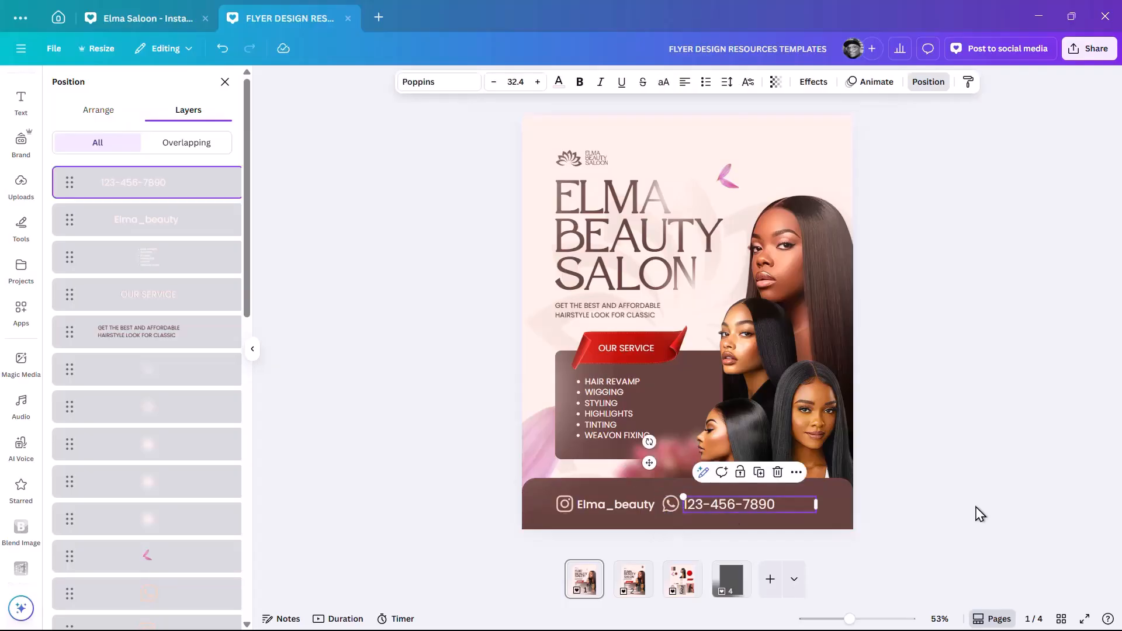